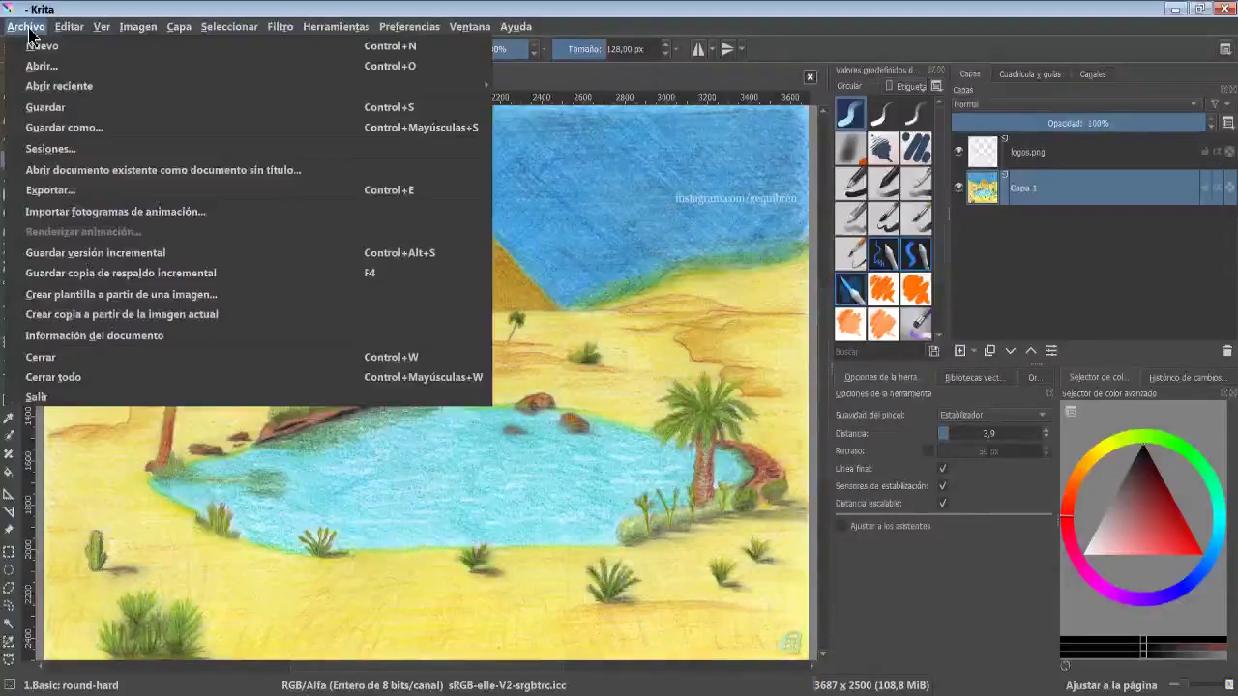
# - Select the entire canvas
pyautogui.moveTo(70, 27)
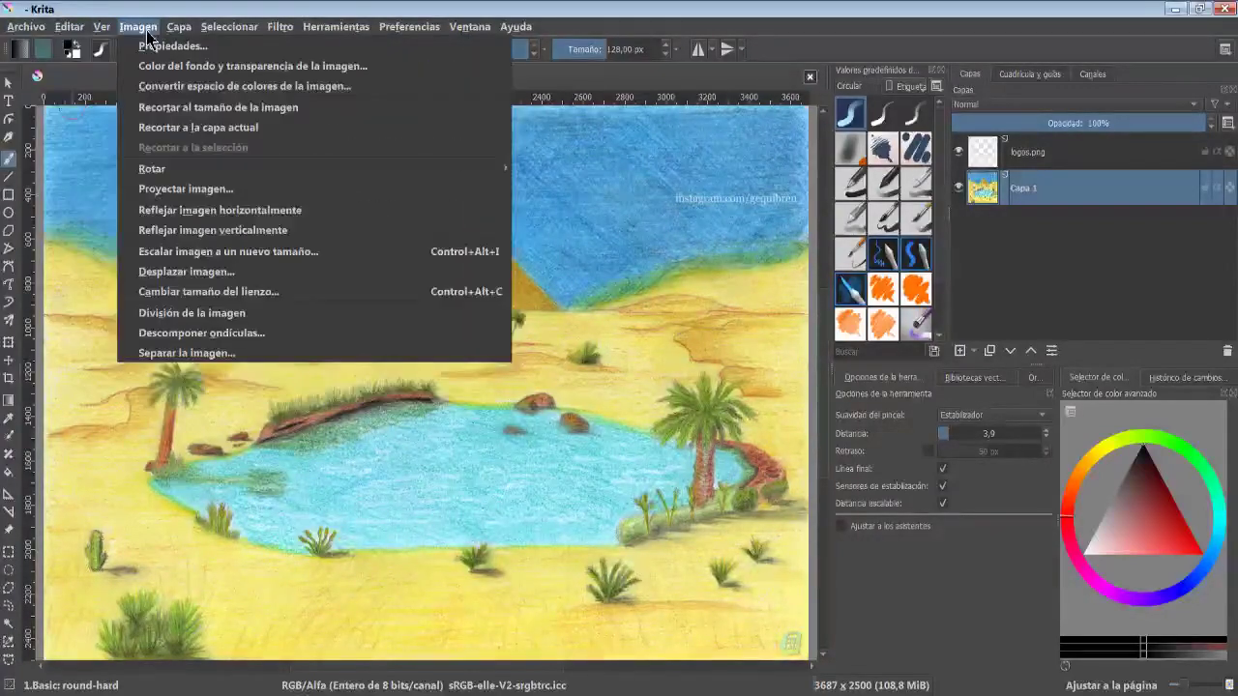
pyautogui.moveTo(229, 26)
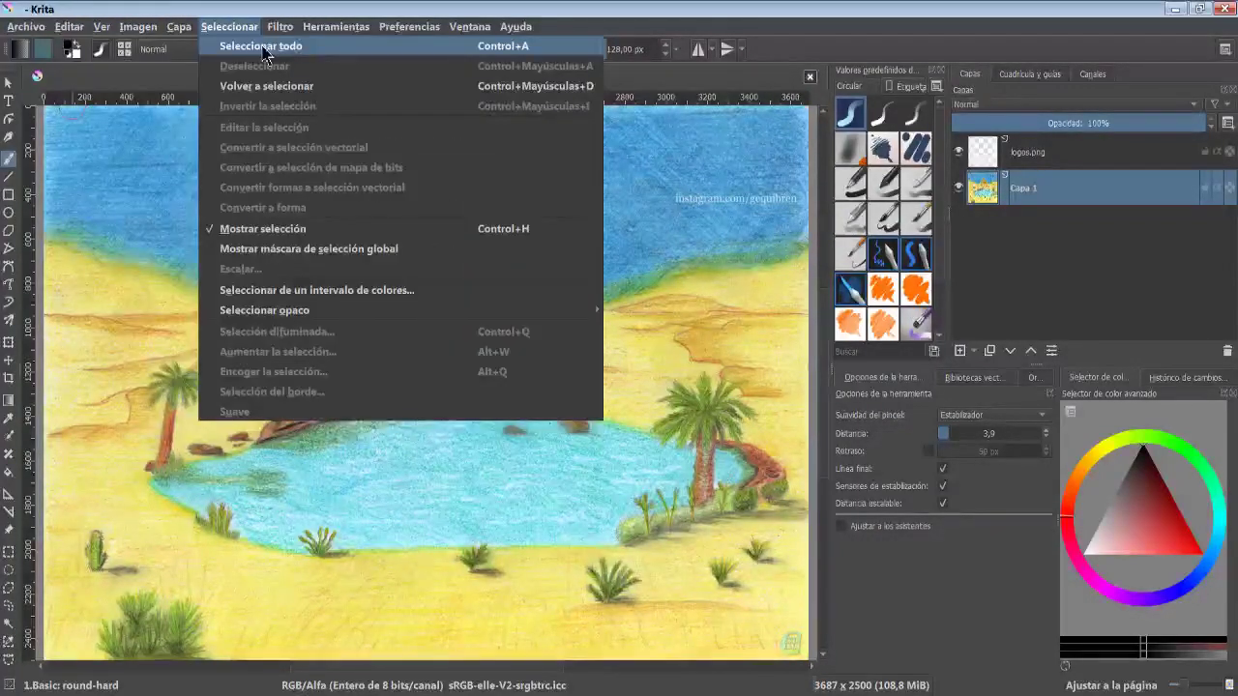
pyautogui.click(314, 55)
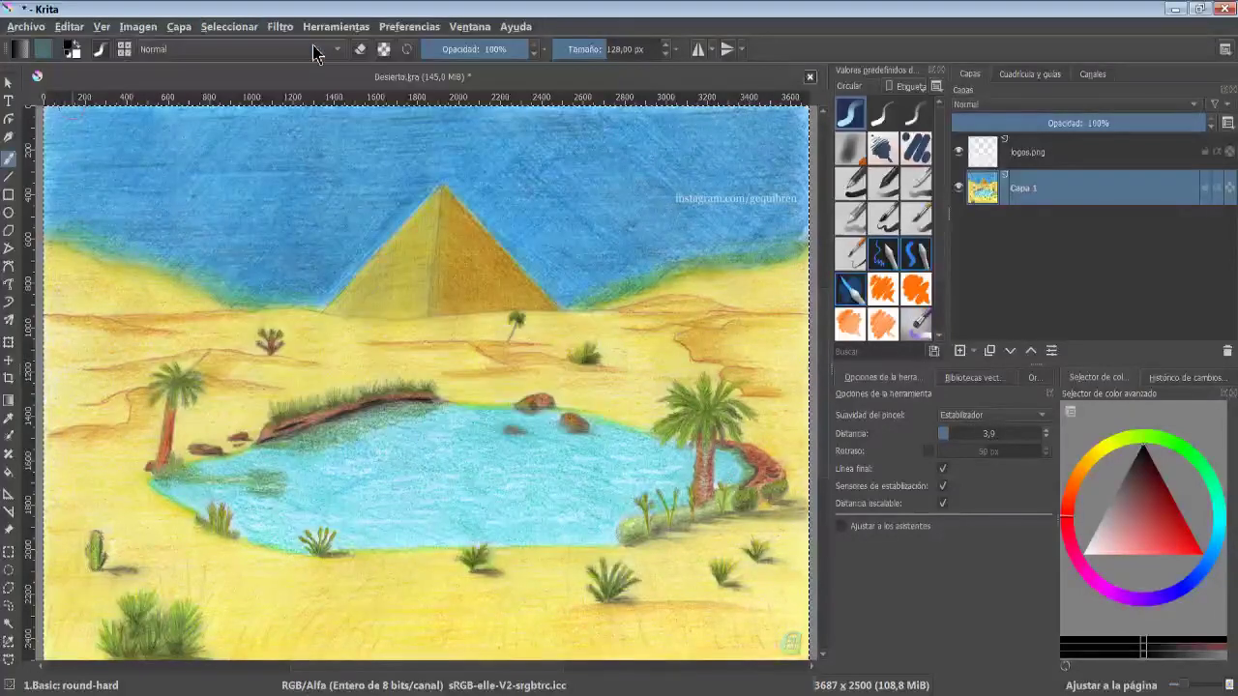
# - Deselect everything
pyautogui.scroll(-2, 331, 235)
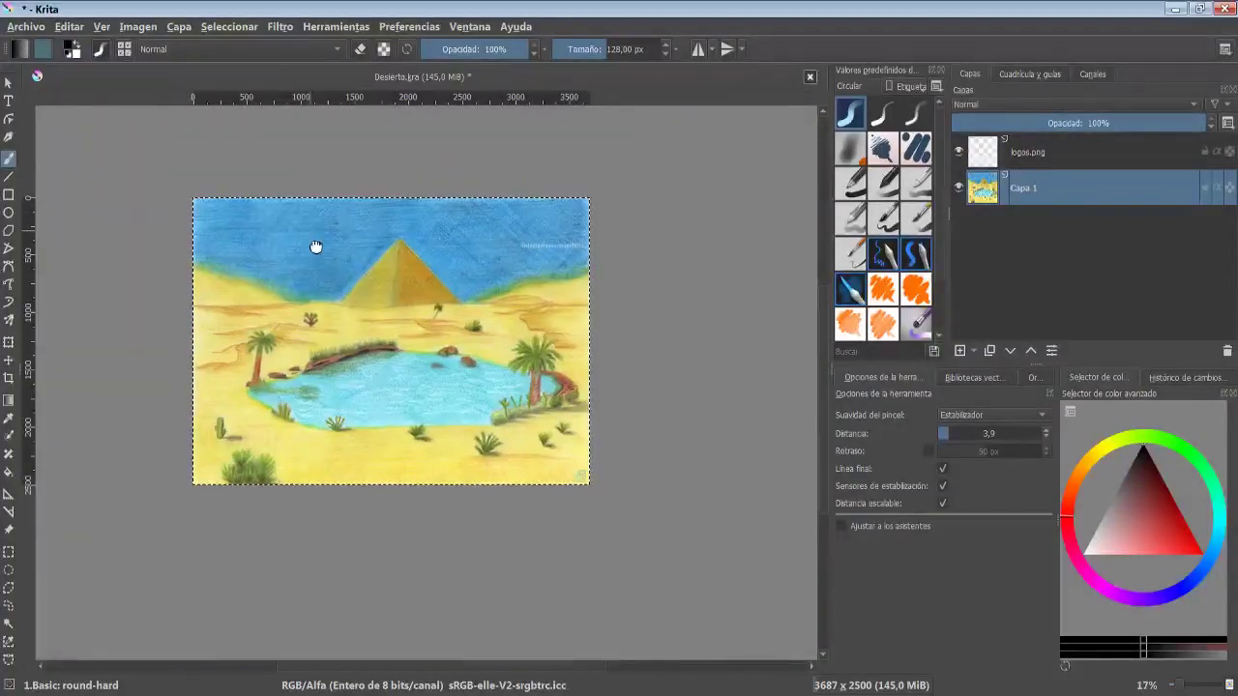
pyautogui.scroll(2, 327, 236)
pyautogui.scroll(-1, 329, 235)
pyautogui.click(229, 26)
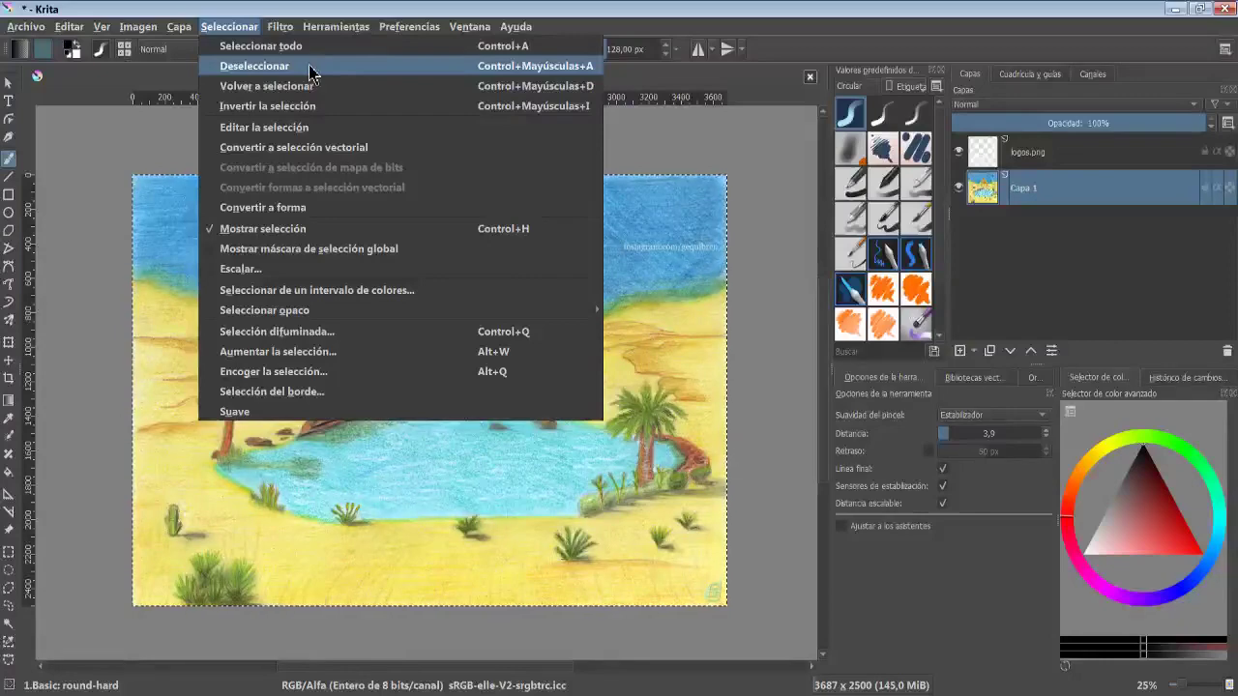
pyautogui.click(311, 68)
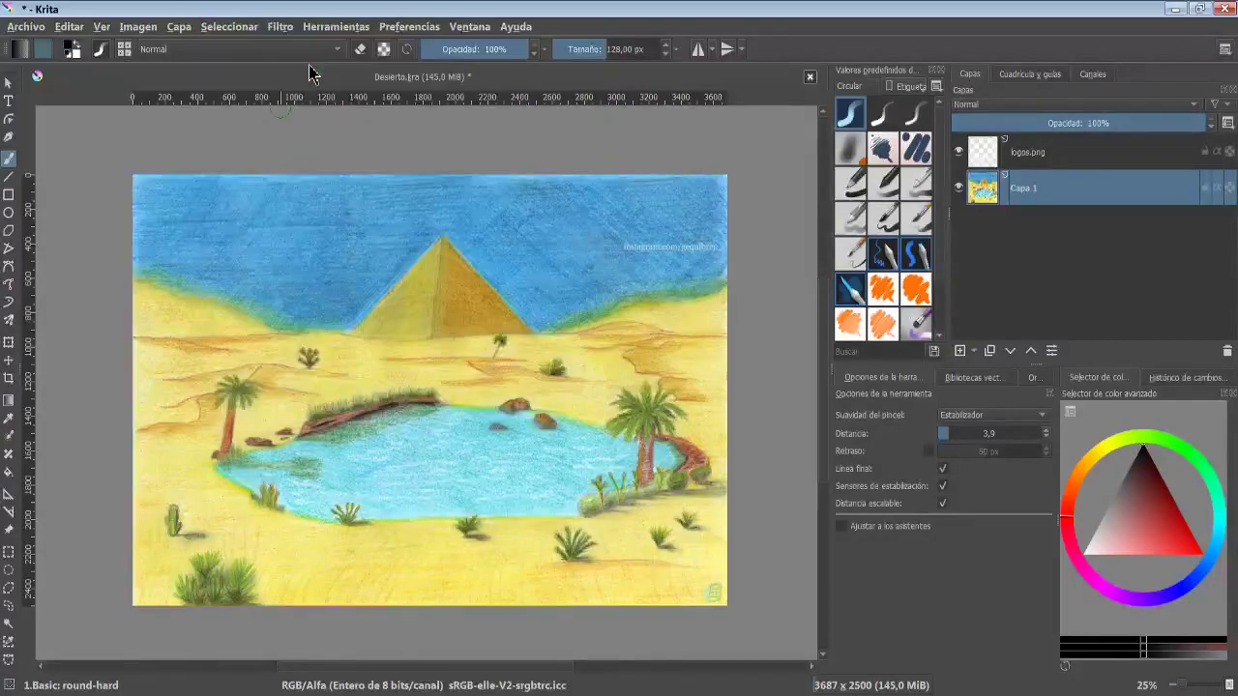
# - Draw an eight-point polygonal selection spanning the left sky, the pyramid's left side and the oasis
pyautogui.click(240, 28)
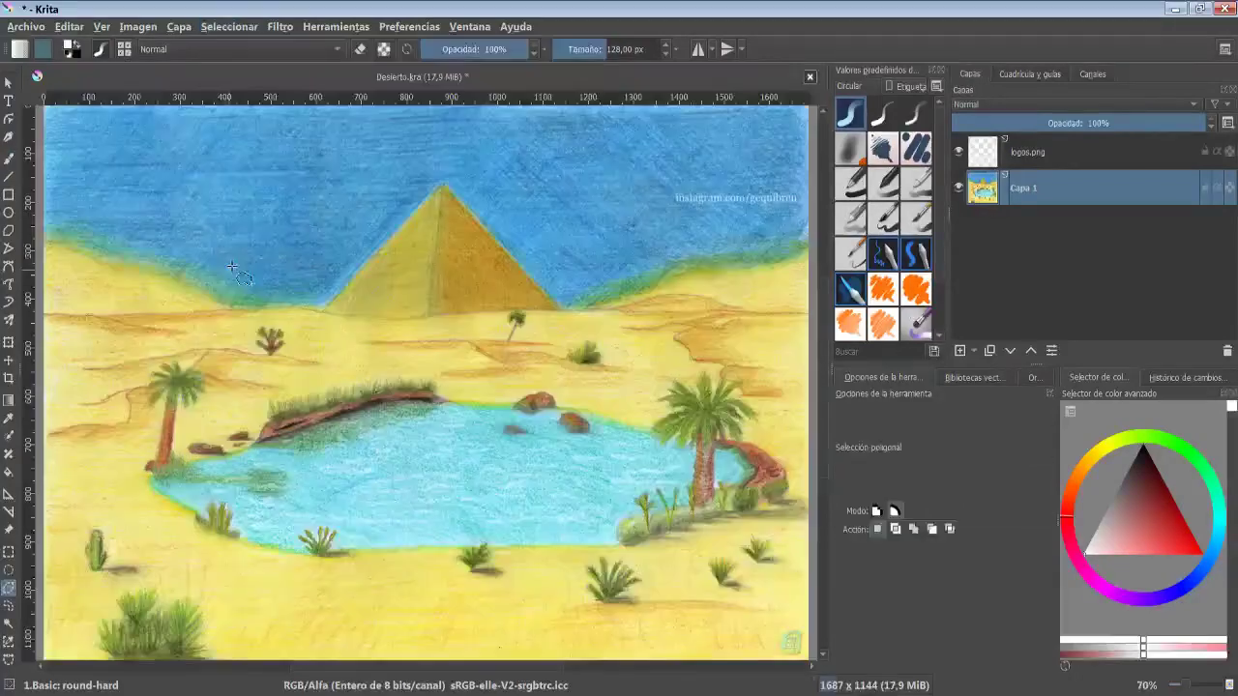
pyautogui.click(348, 177)
pyautogui.click(523, 259)
pyautogui.click(391, 376)
pyautogui.click(545, 520)
pyautogui.click(303, 565)
pyautogui.click(322, 433)
pyautogui.click(164, 382)
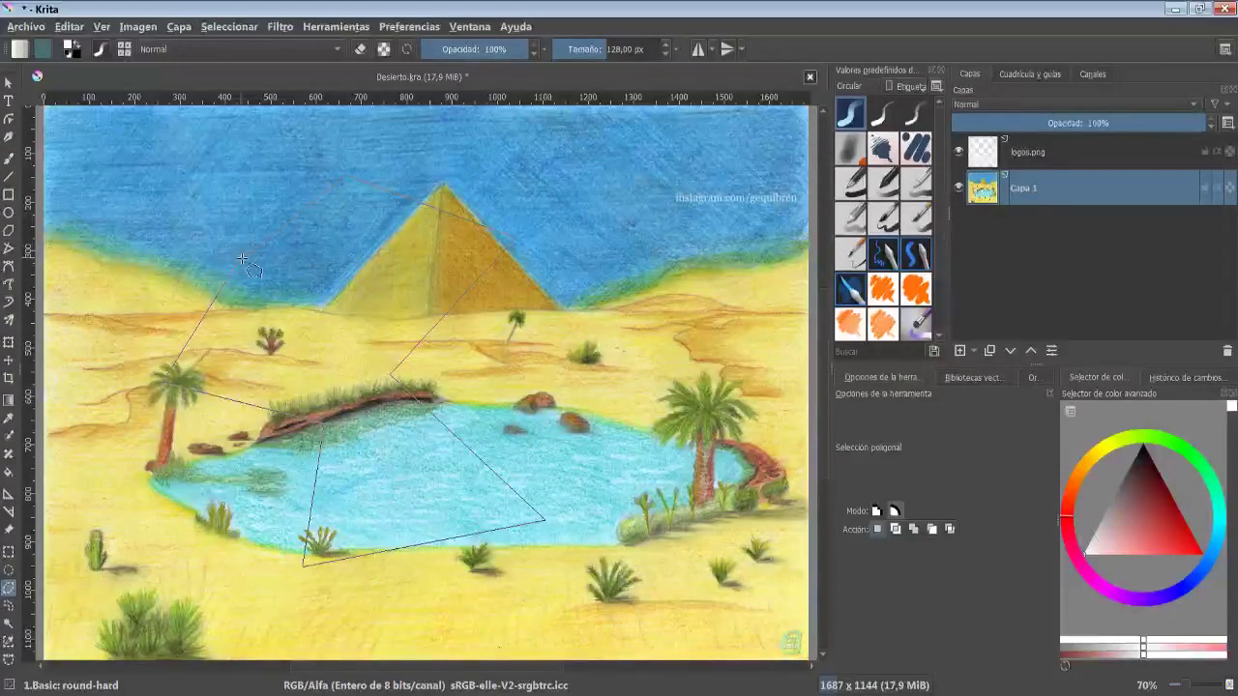
pyautogui.doubleClick(244, 263)
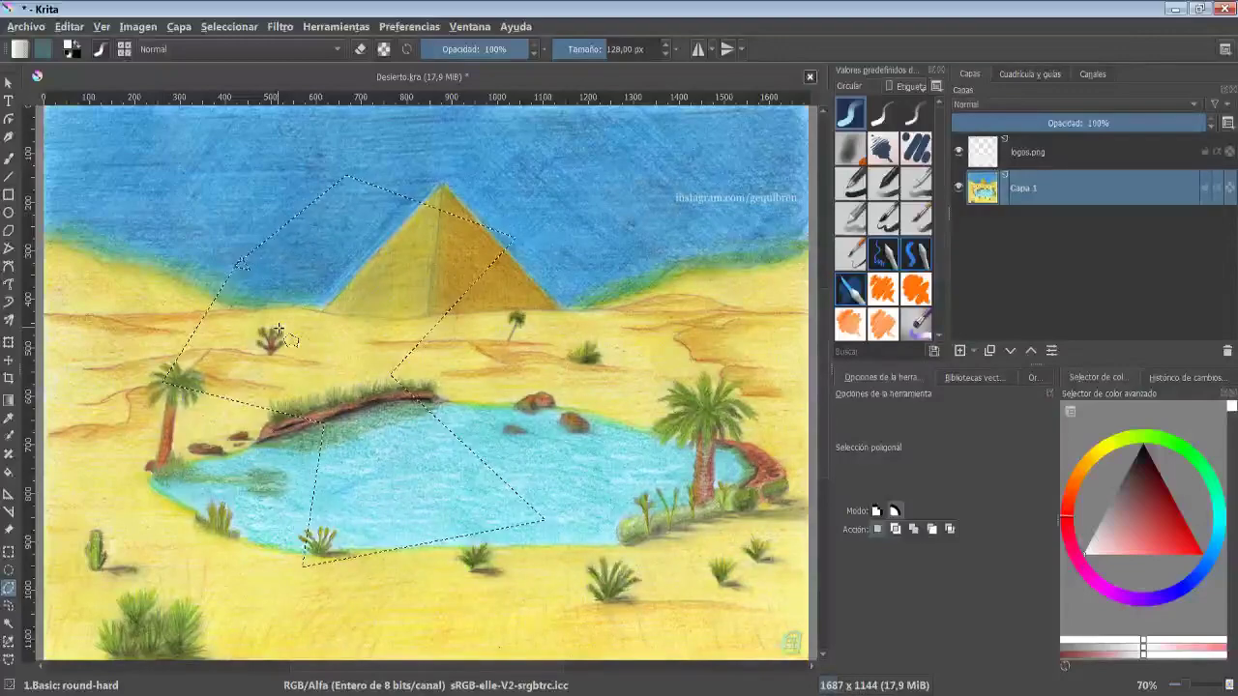
# - Deselect the polygon and then reselect it
pyautogui.click(206, 27)
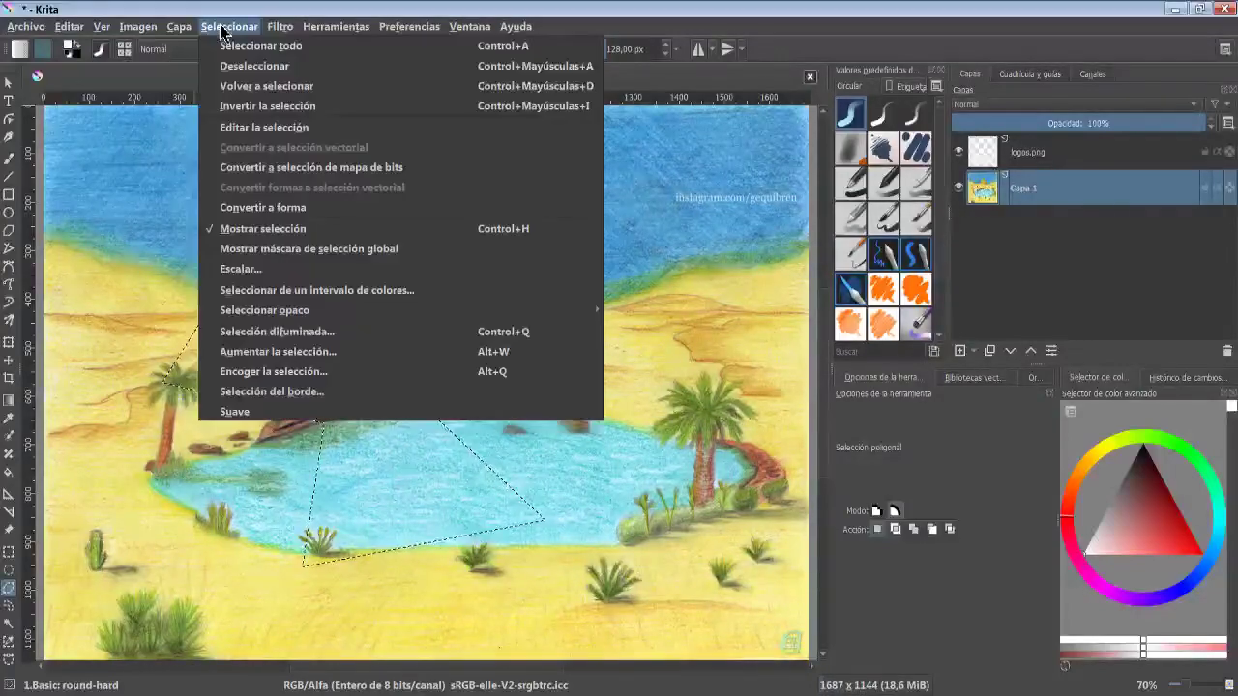
pyautogui.click(232, 64)
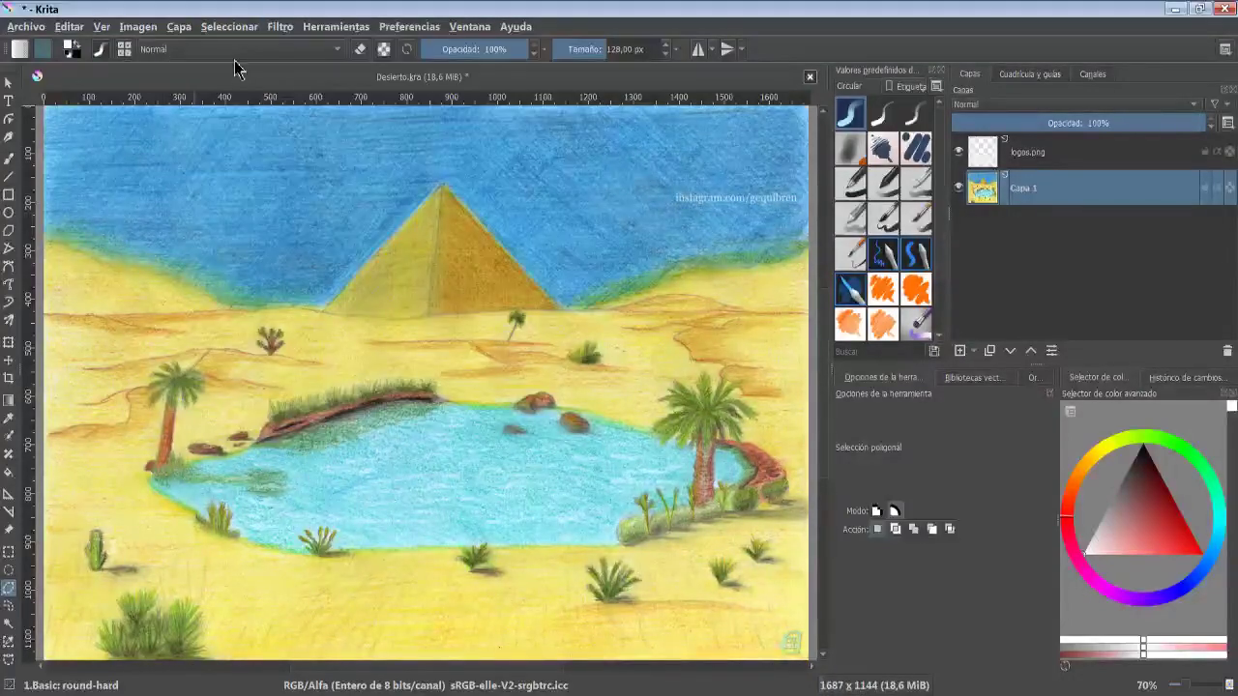
pyautogui.click(229, 26)
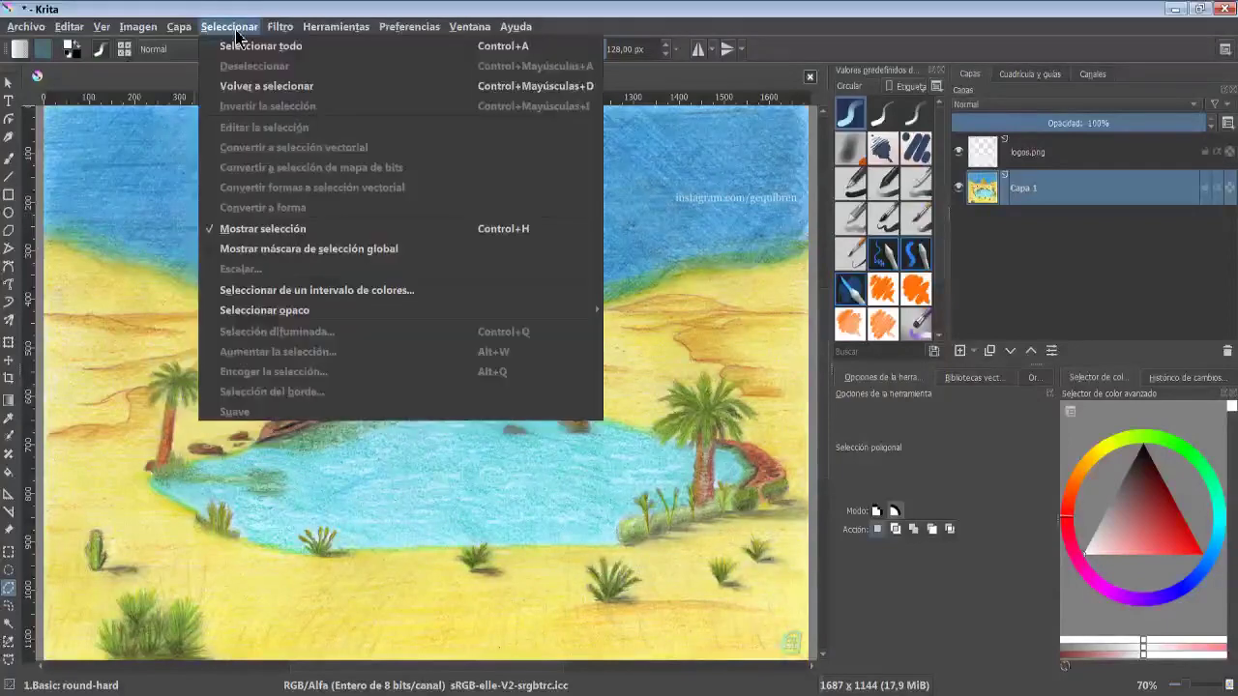
pyautogui.click(240, 85)
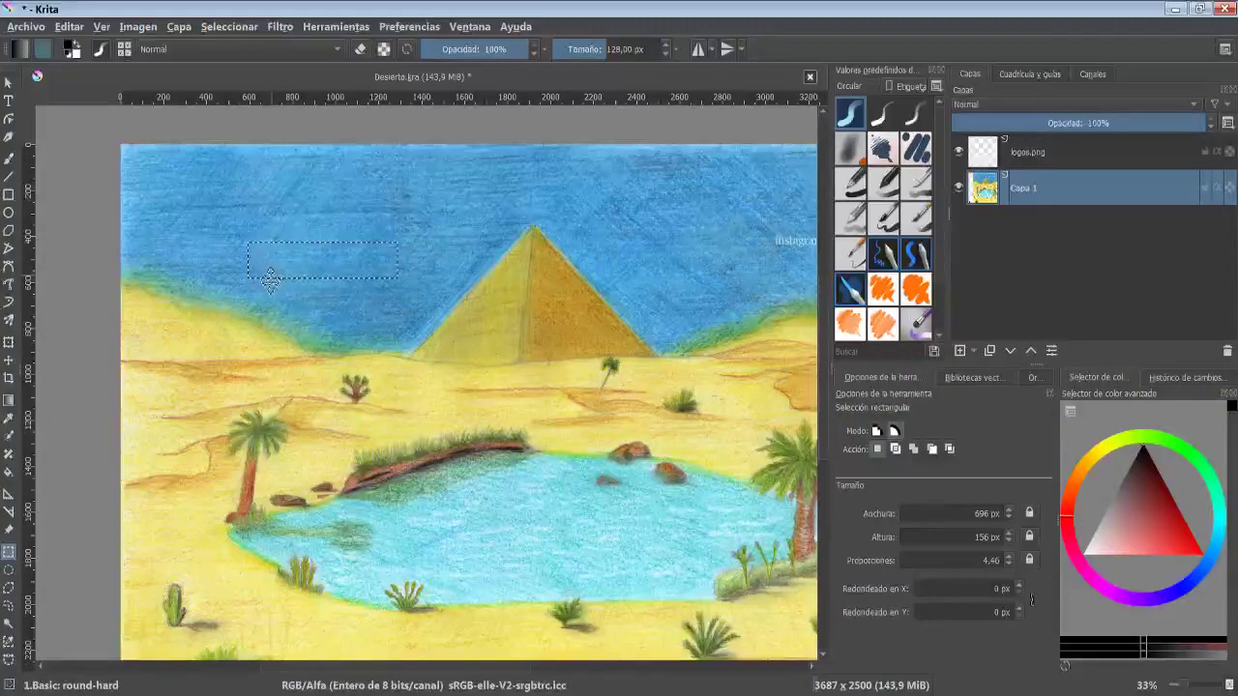
# - Invert the current rectangular selection
pyautogui.click(230, 26)
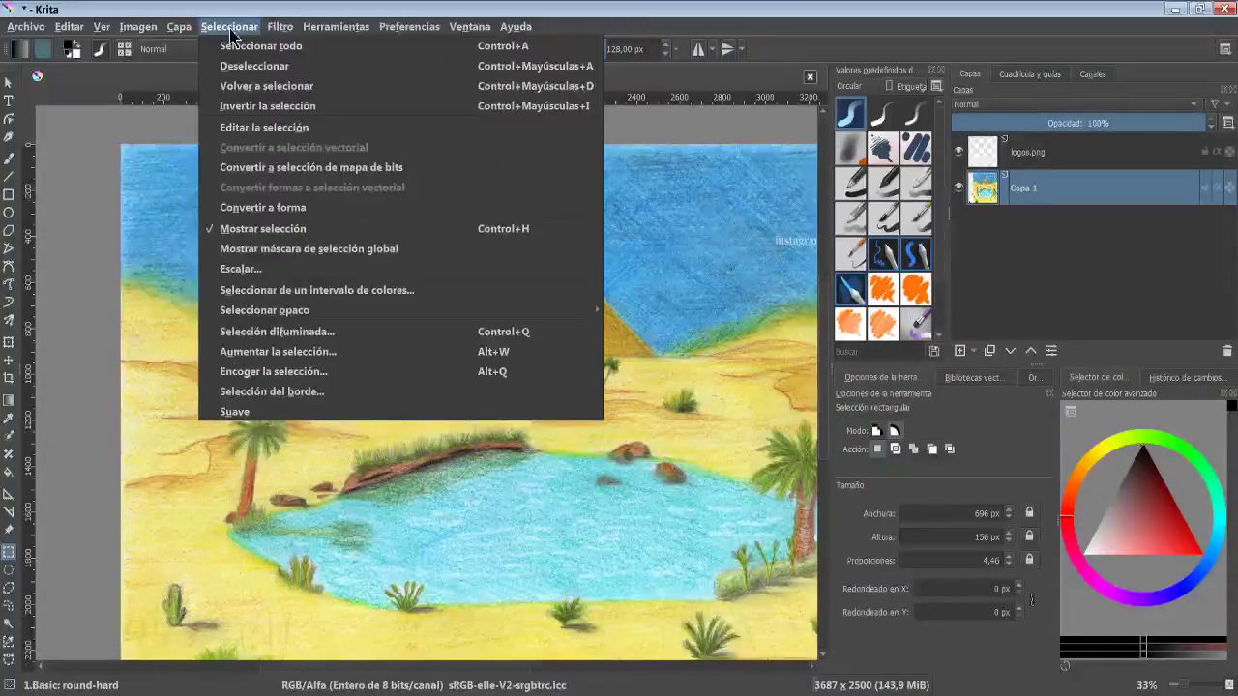
pyautogui.click(250, 106)
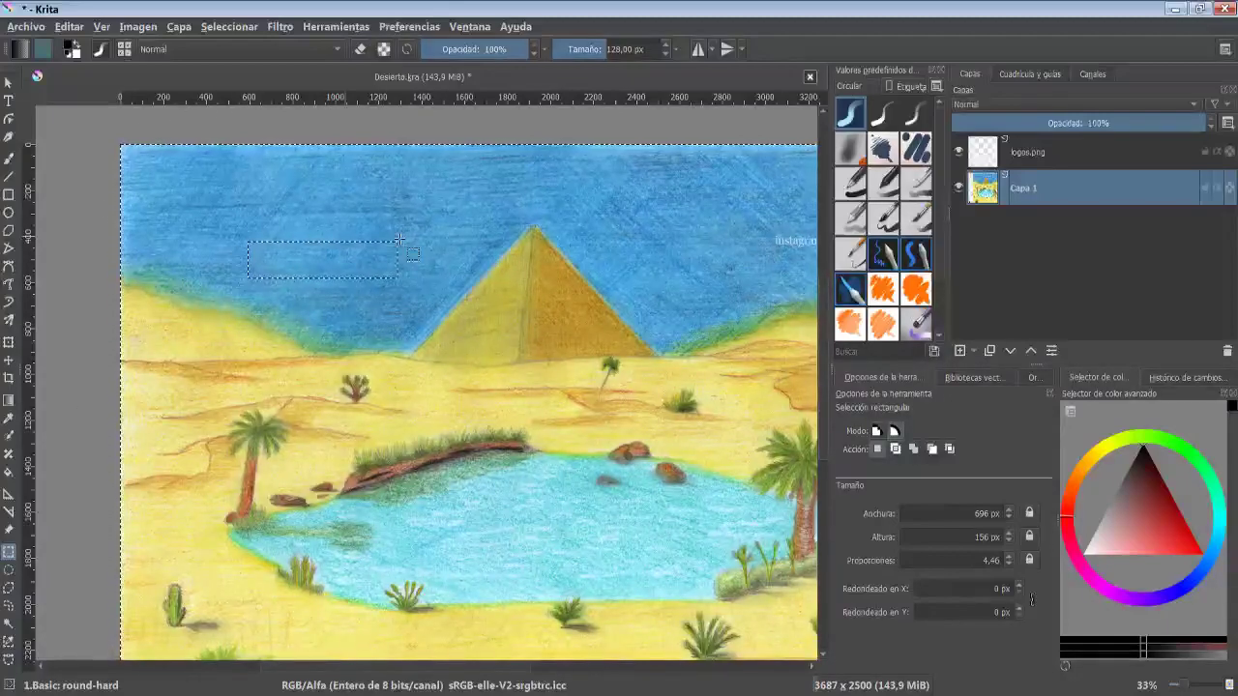
# - Enter selection editing mode and nudge the rectangle slightly up and left
pyautogui.click(250, 29)
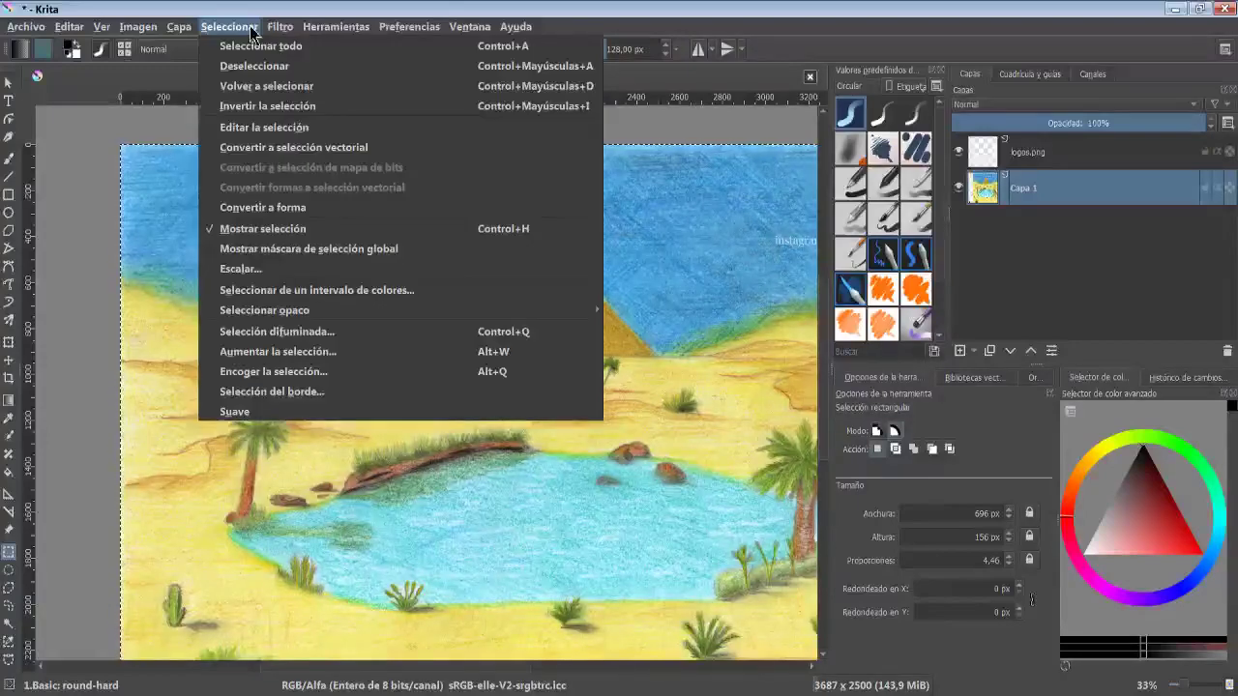
pyautogui.click(262, 131)
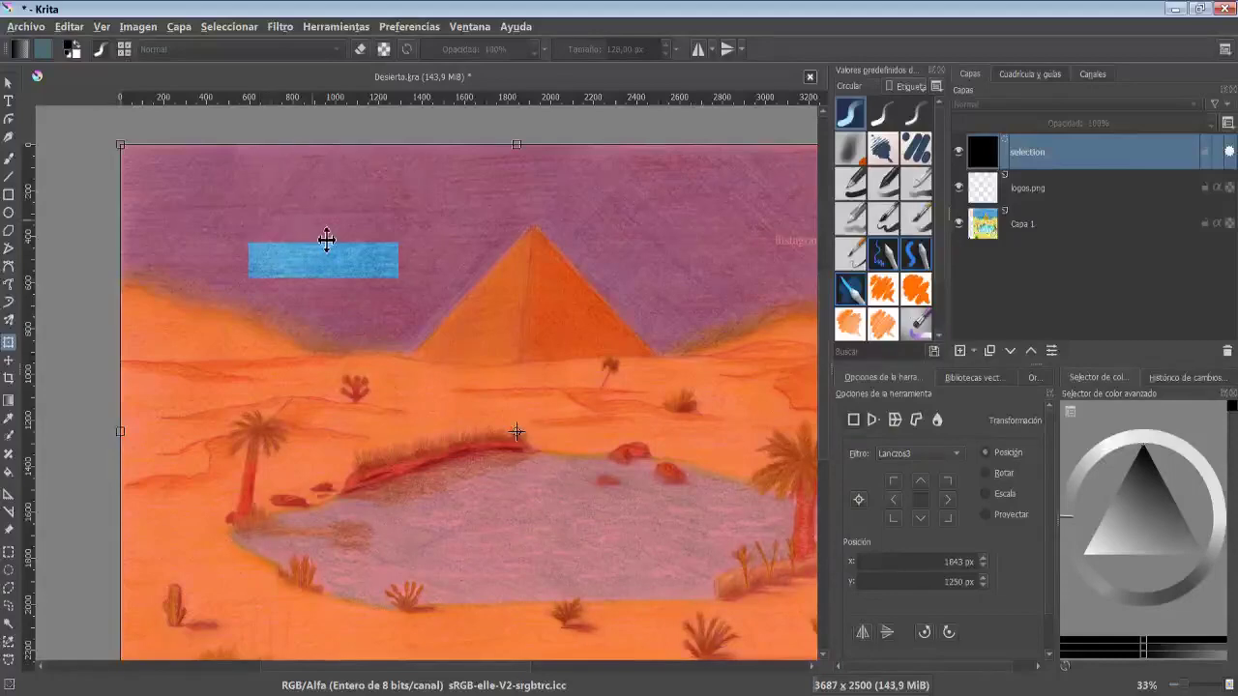
pyautogui.moveTo(326, 243); pyautogui.dragTo(293, 232)
pyautogui.hotkey('ctrl', 'shift', '0')
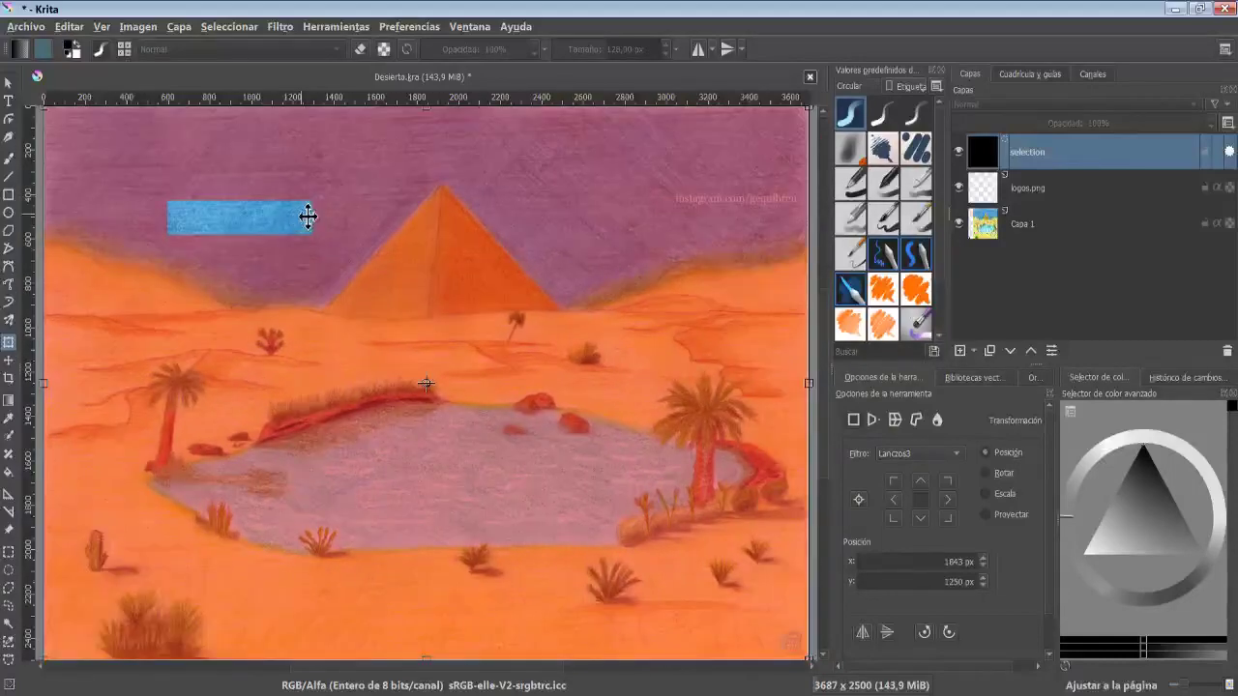
pyautogui.press('-')
pyautogui.press('-')
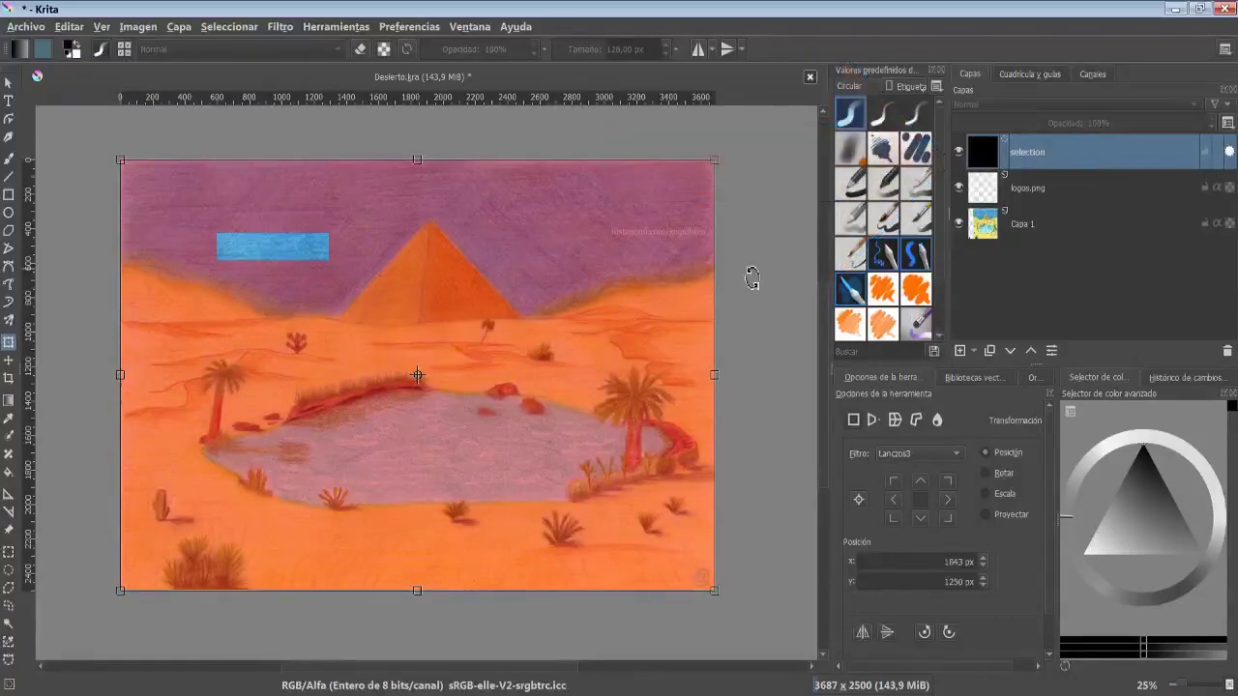
# - Move and rotate the selection mask so the rectangle lies along the oasis's upper-left bank, then apply it
pyautogui.moveTo(241, 252); pyautogui.dragTo(307, 261)
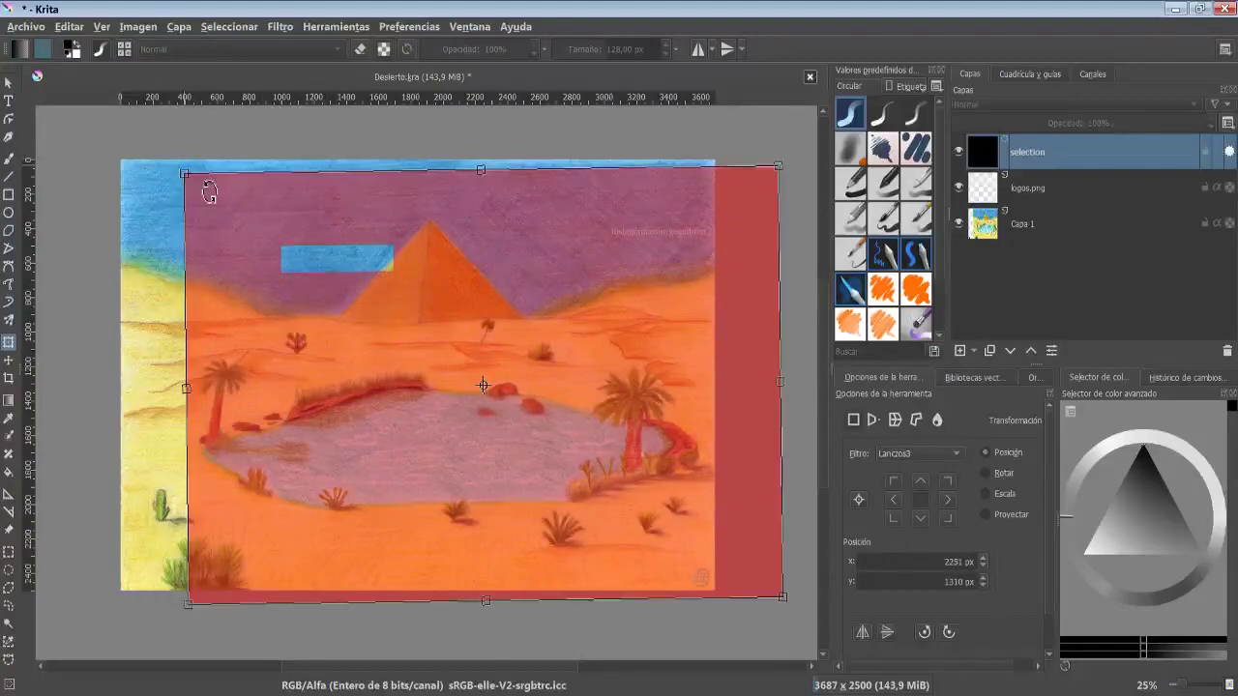
pyautogui.moveTo(193, 182); pyautogui.dragTo(184, 340)
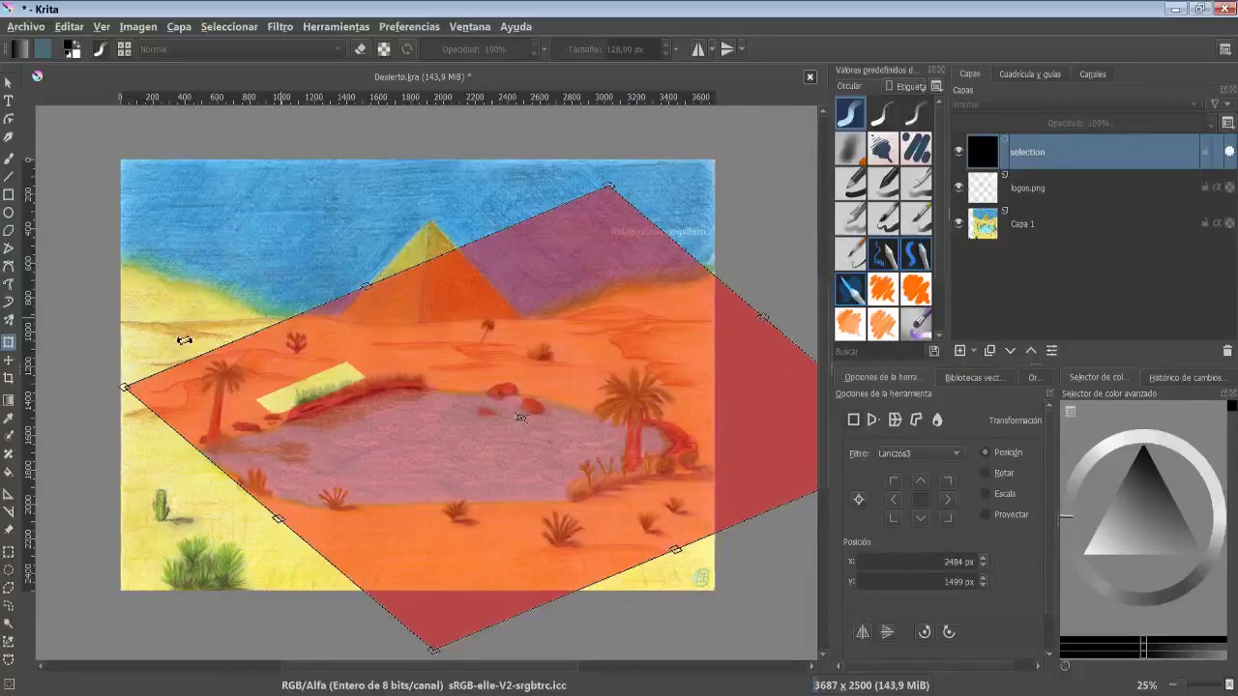
pyautogui.press('Escape')
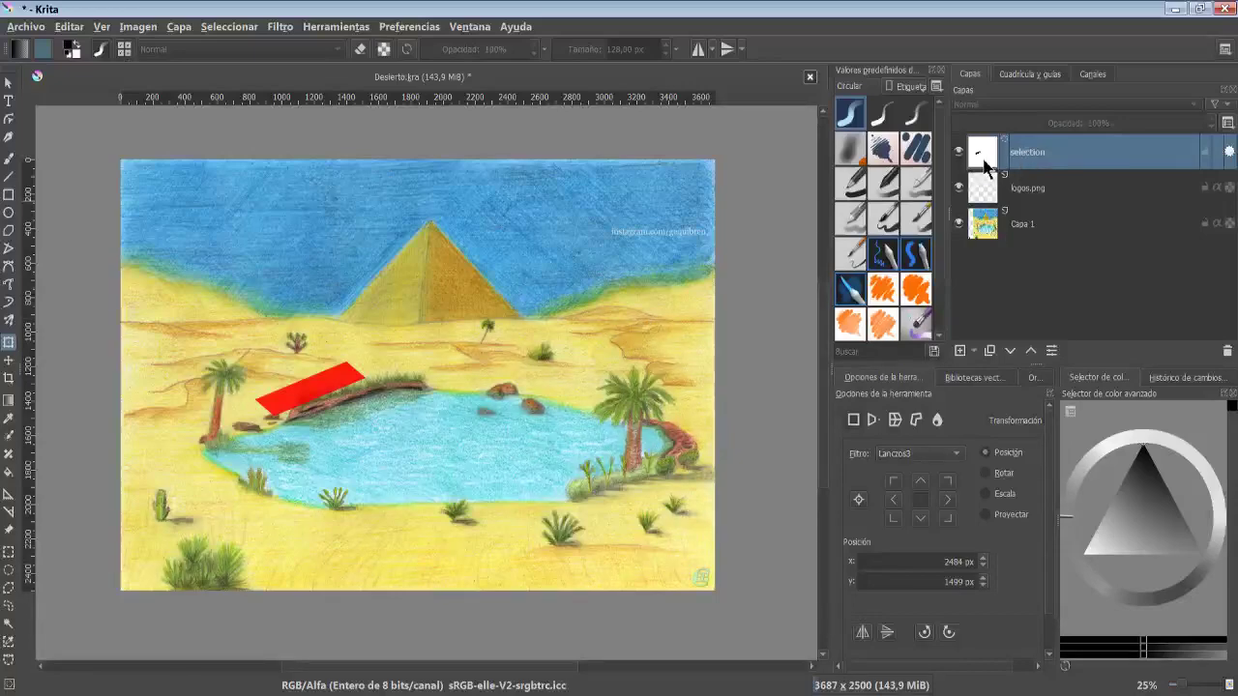
pyautogui.click(234, 27)
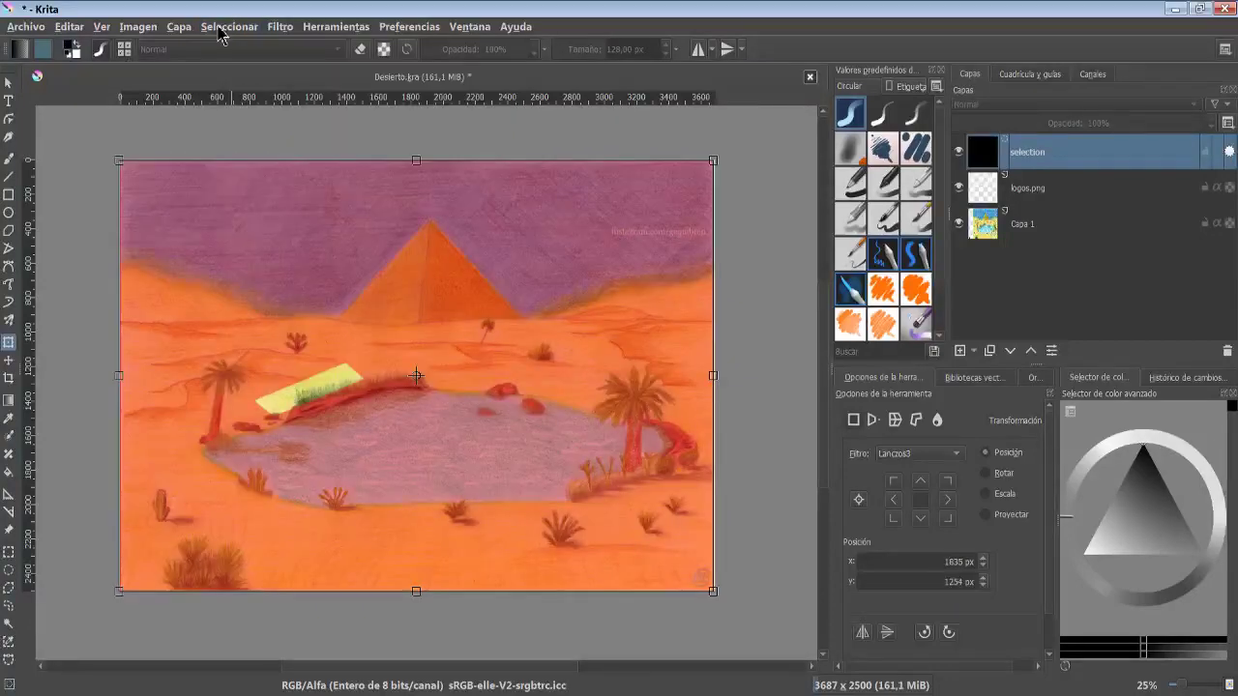
pyautogui.press('Return')
# - Invert the selection
pyautogui.click(232, 27)
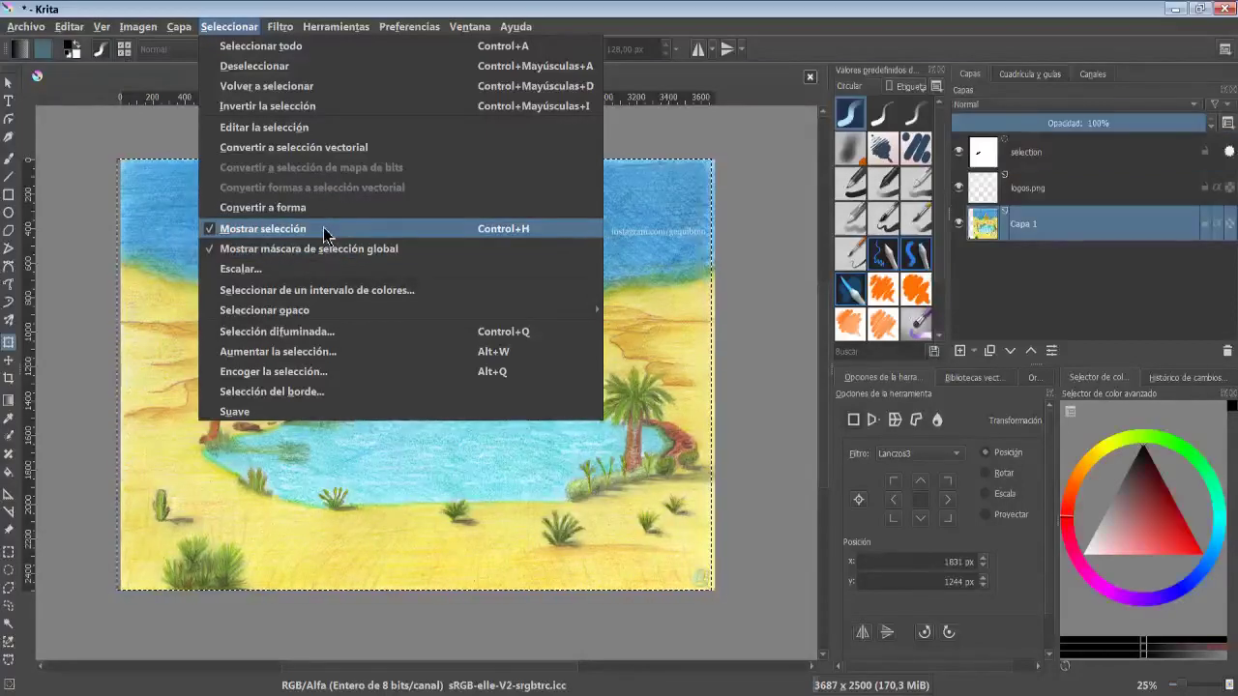
pyautogui.click(290, 106)
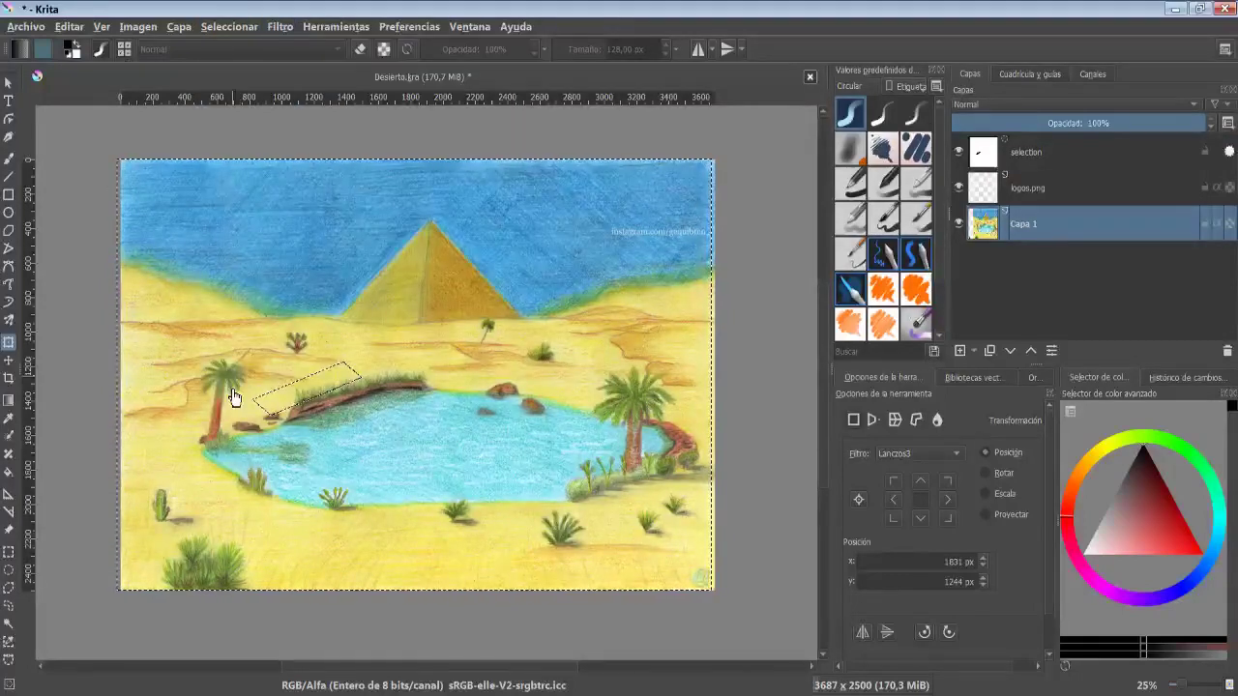
# - Turn off the display of the selection outline
pyautogui.click(207, 27)
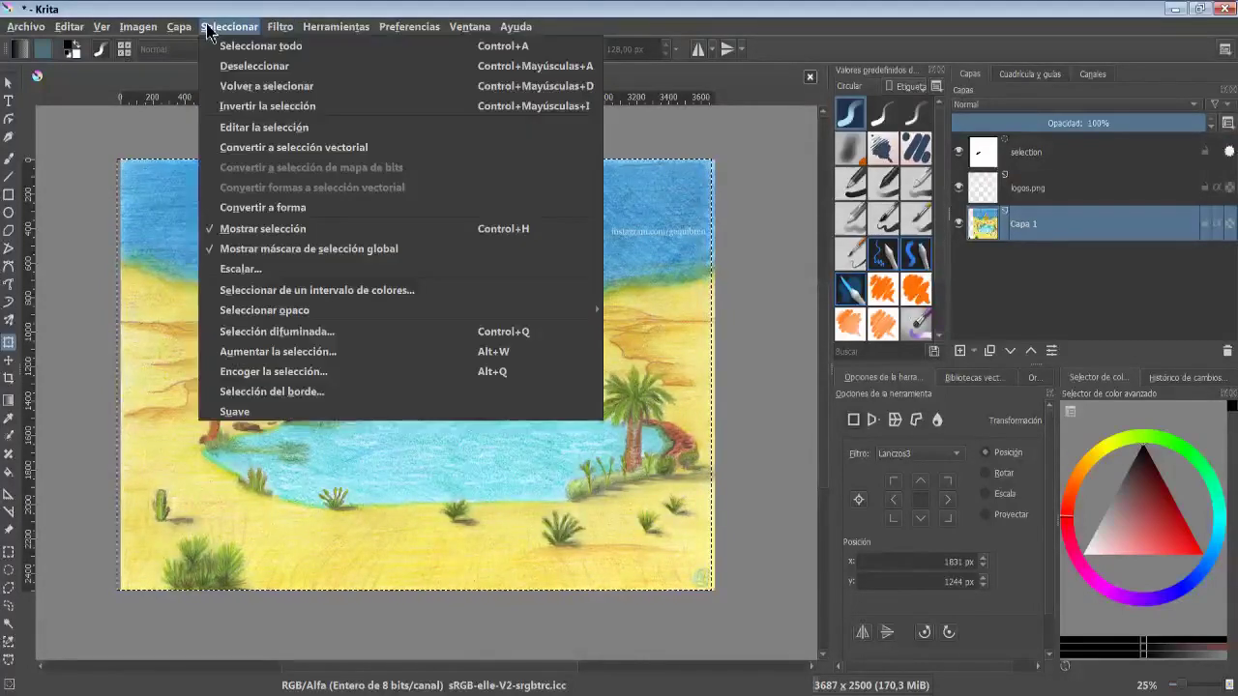
pyautogui.click(263, 229)
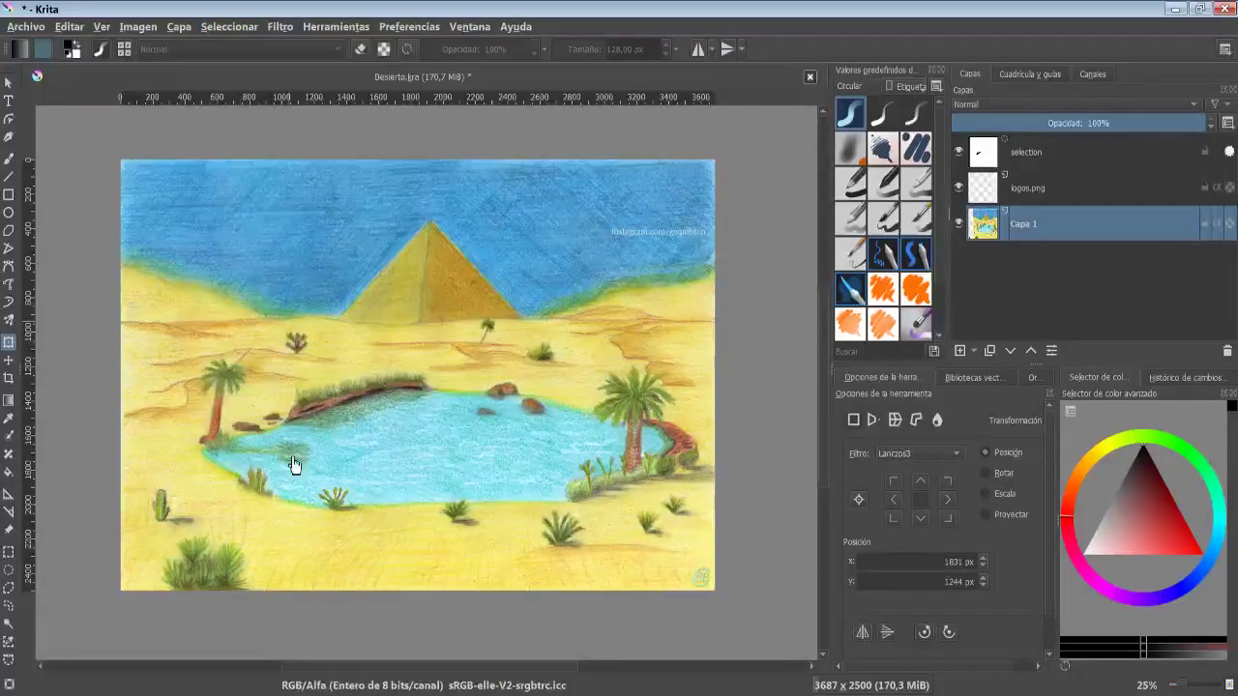
# - Switch off the global selection mask display with the paint layer active
pyautogui.click(1058, 158)
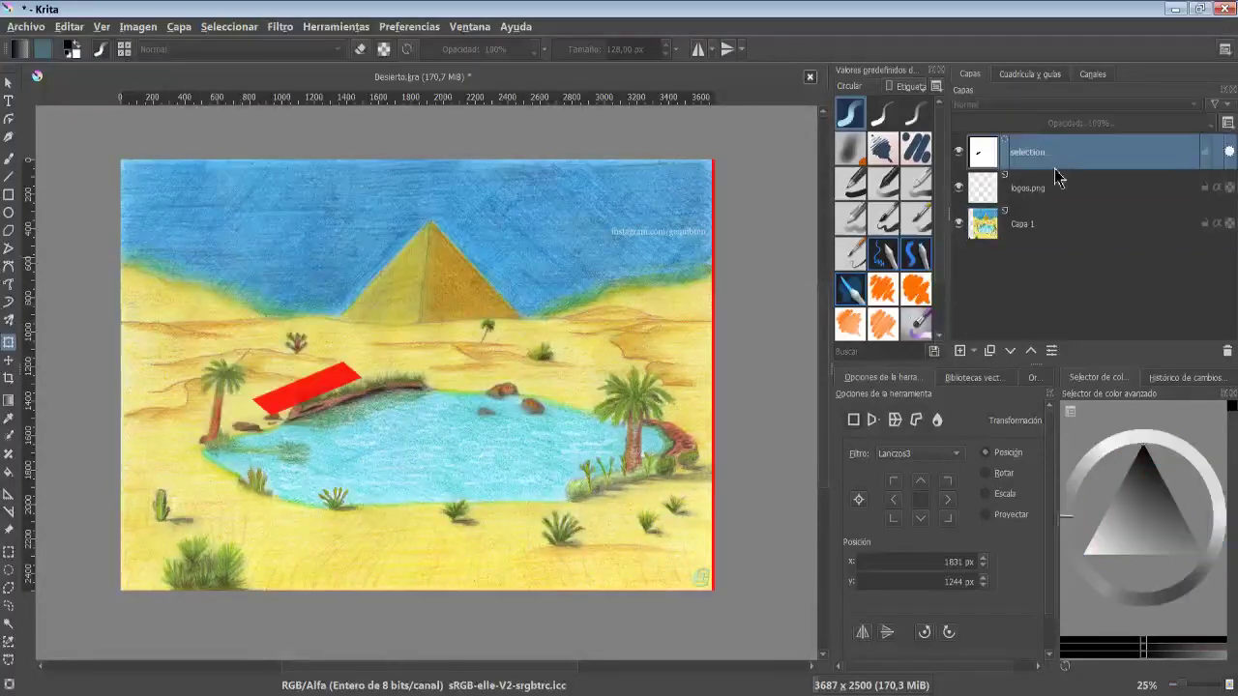
pyautogui.click(1048, 231)
pyautogui.click(230, 27)
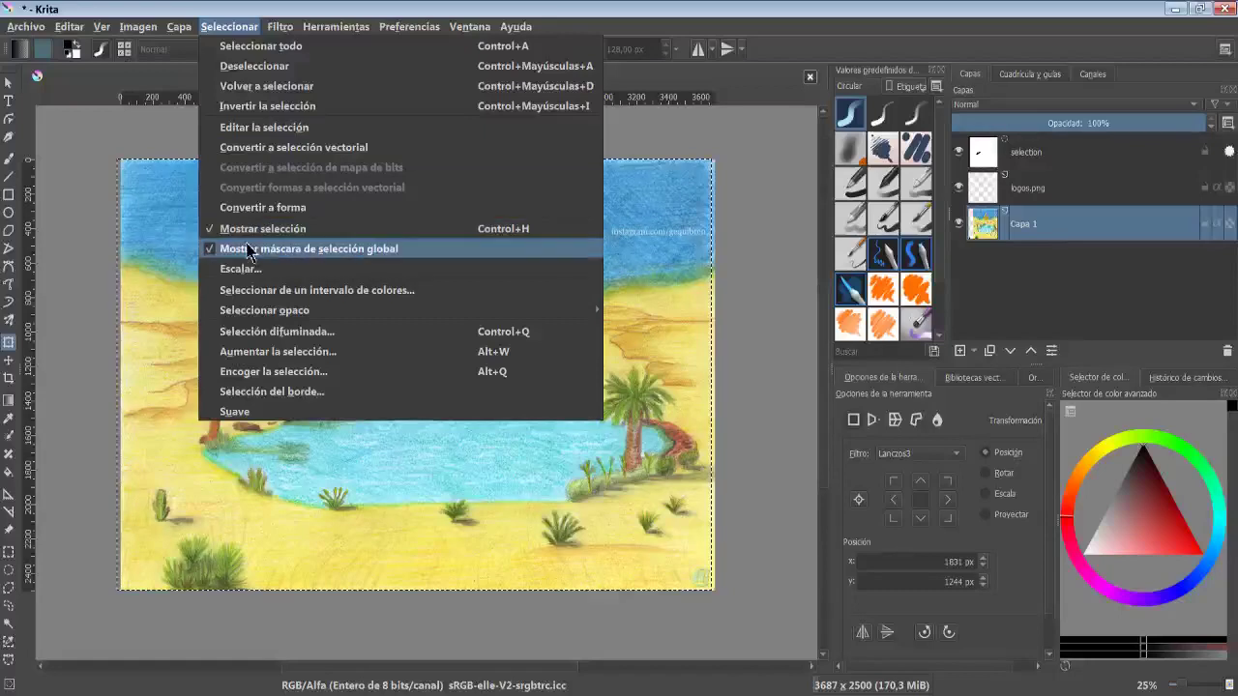
pyautogui.click(335, 254)
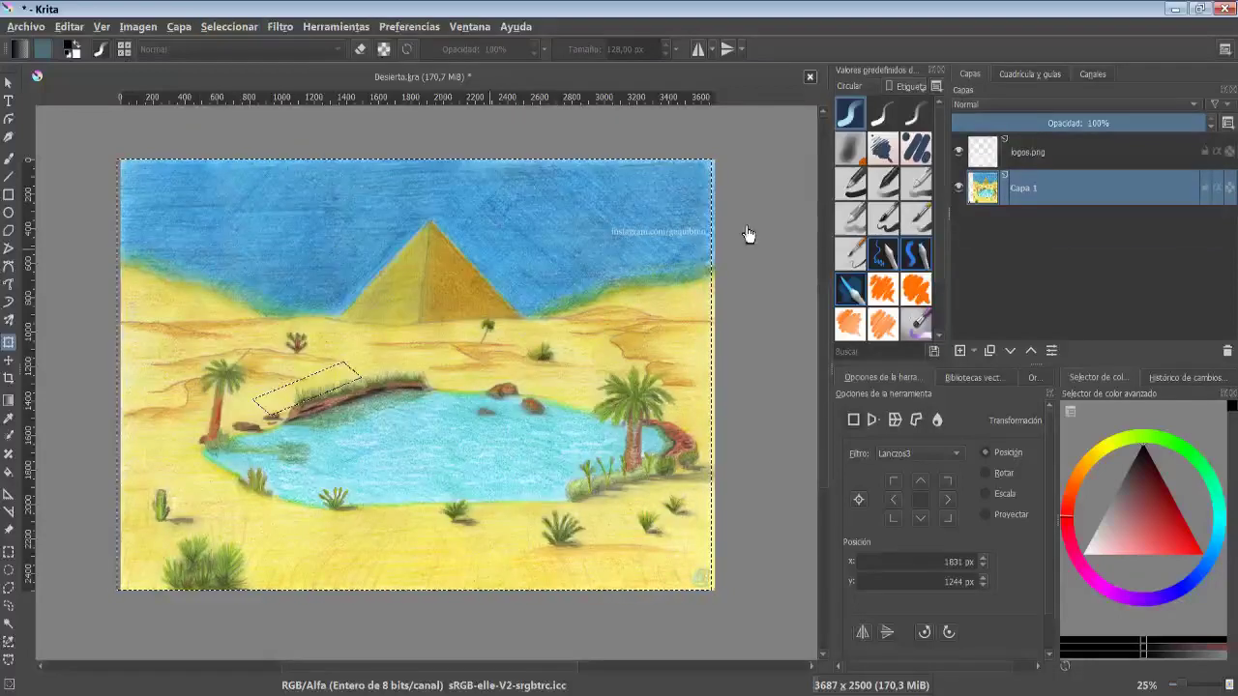
# - Turn the global selection mask display back on
pyautogui.click(229, 27)
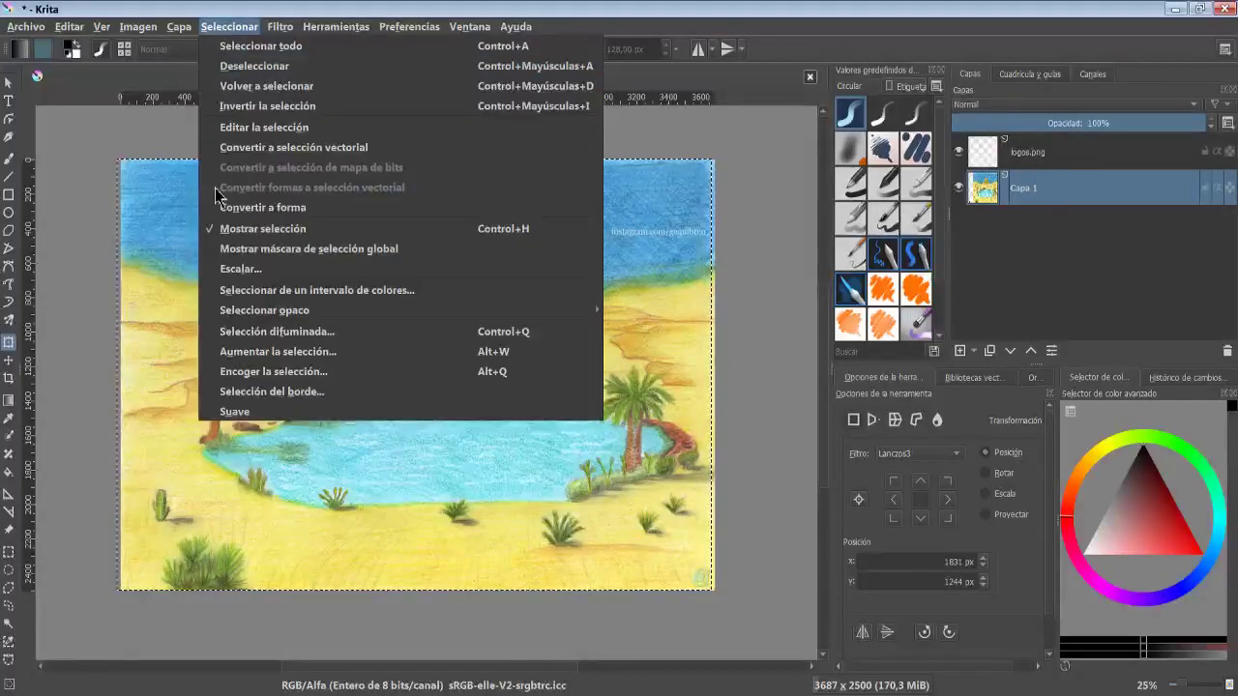
pyautogui.click(228, 250)
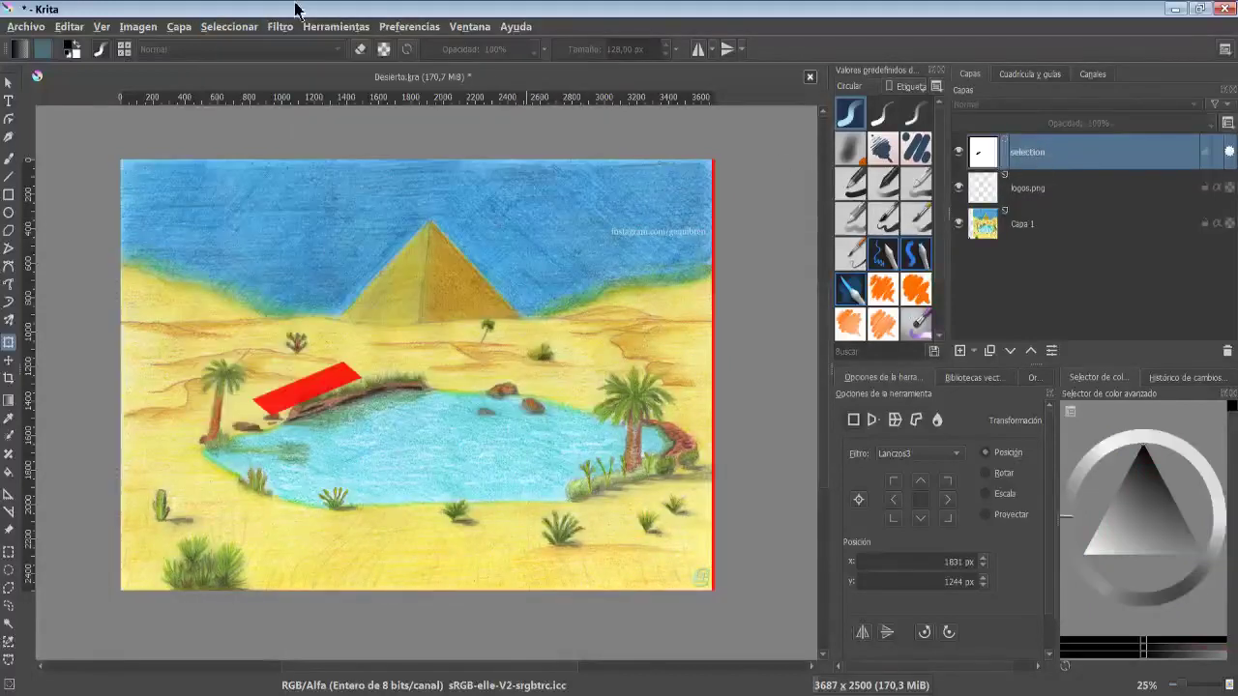
# - Open the Scale selection dialog, inspect its width, unit and filter options, and accept it
pyautogui.click(228, 26)
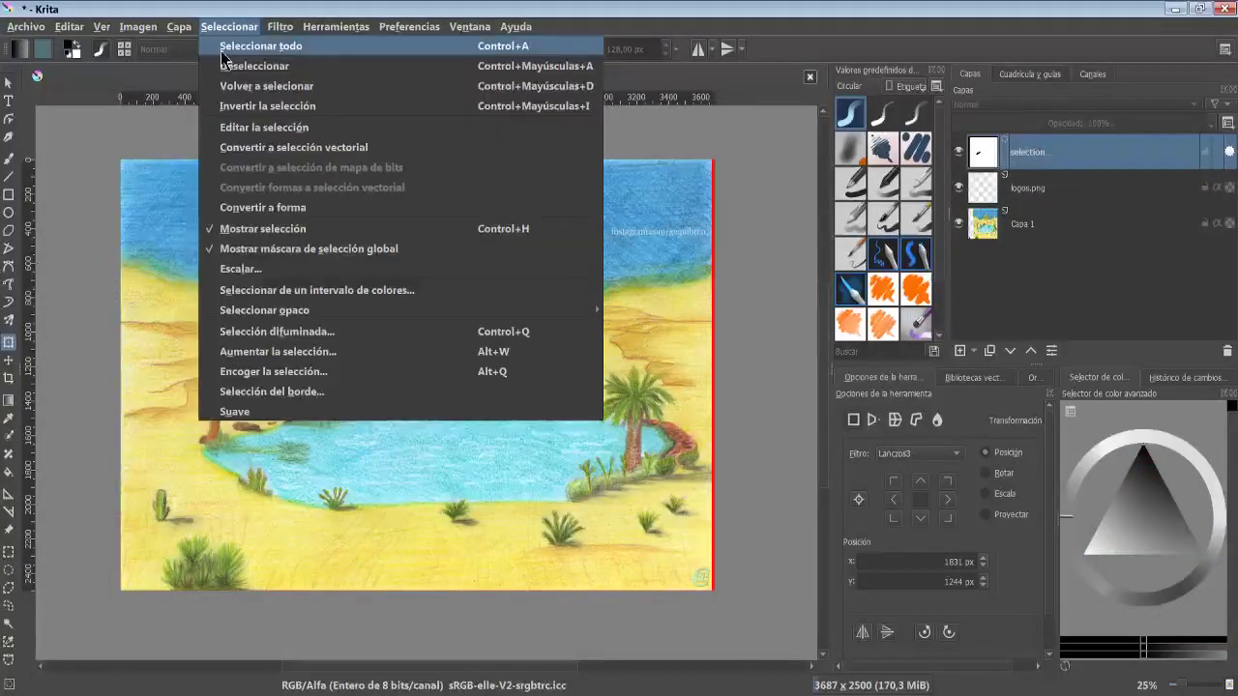
pyautogui.click(248, 264)
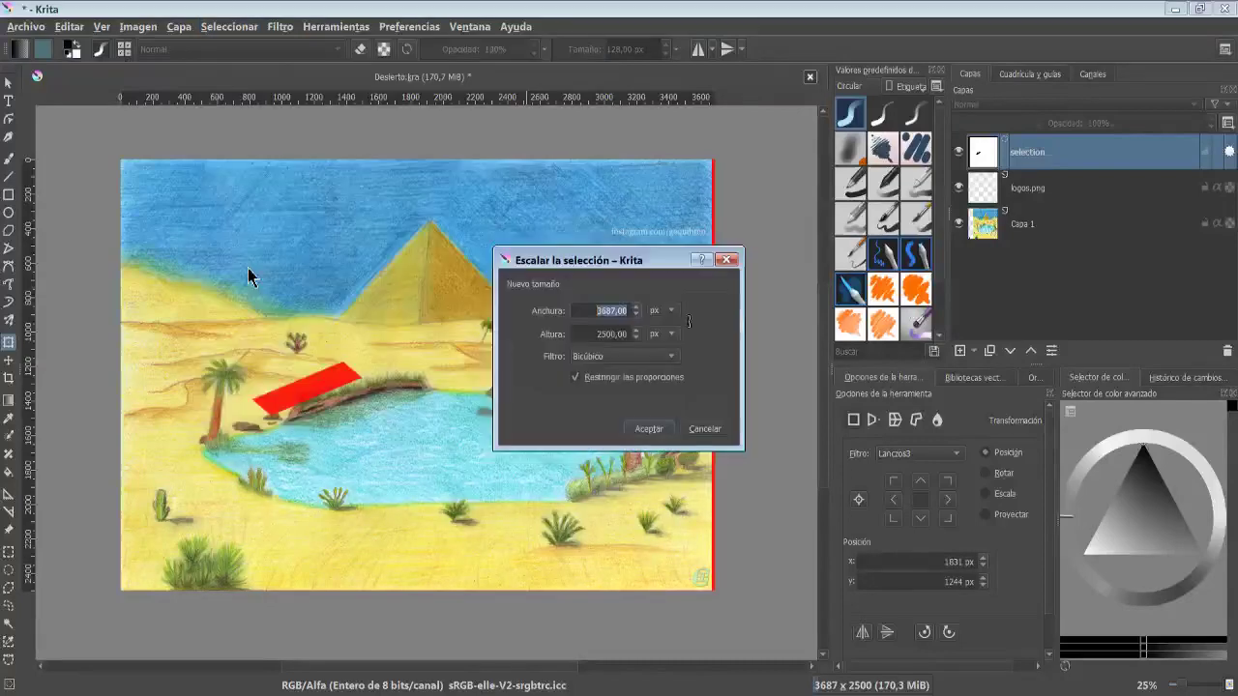
pyautogui.click(593, 311)
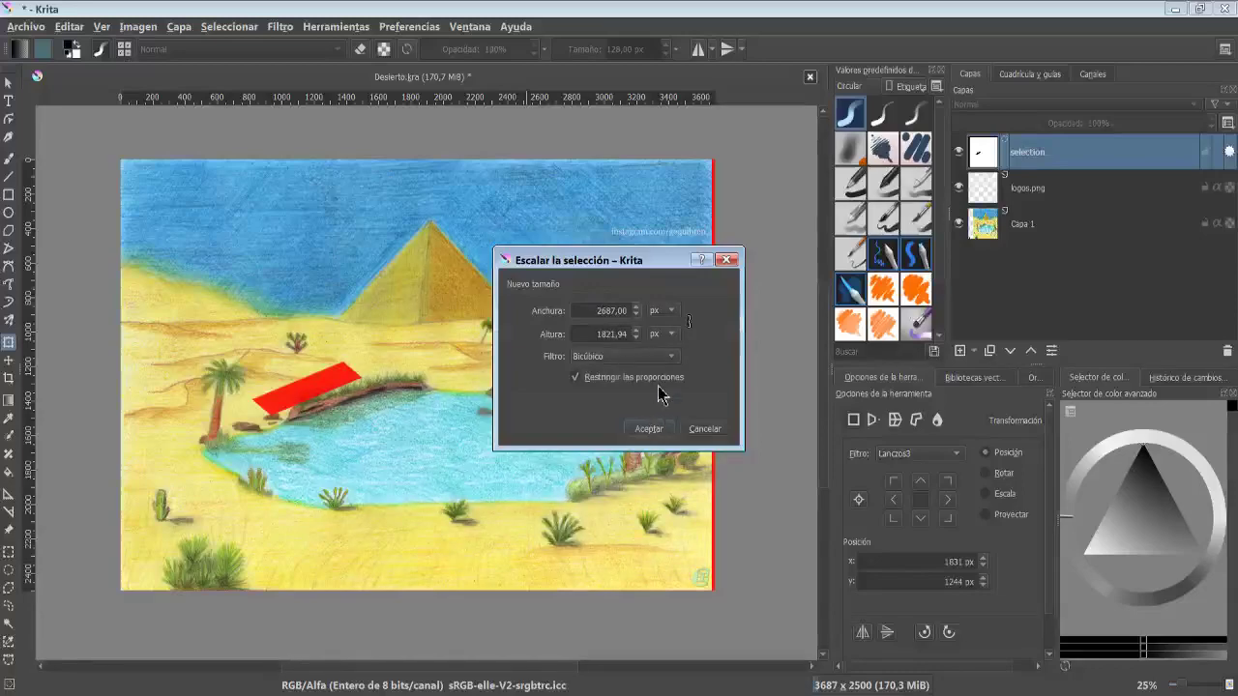
pyautogui.click(675, 311)
pyautogui.click(674, 311)
pyautogui.click(639, 357)
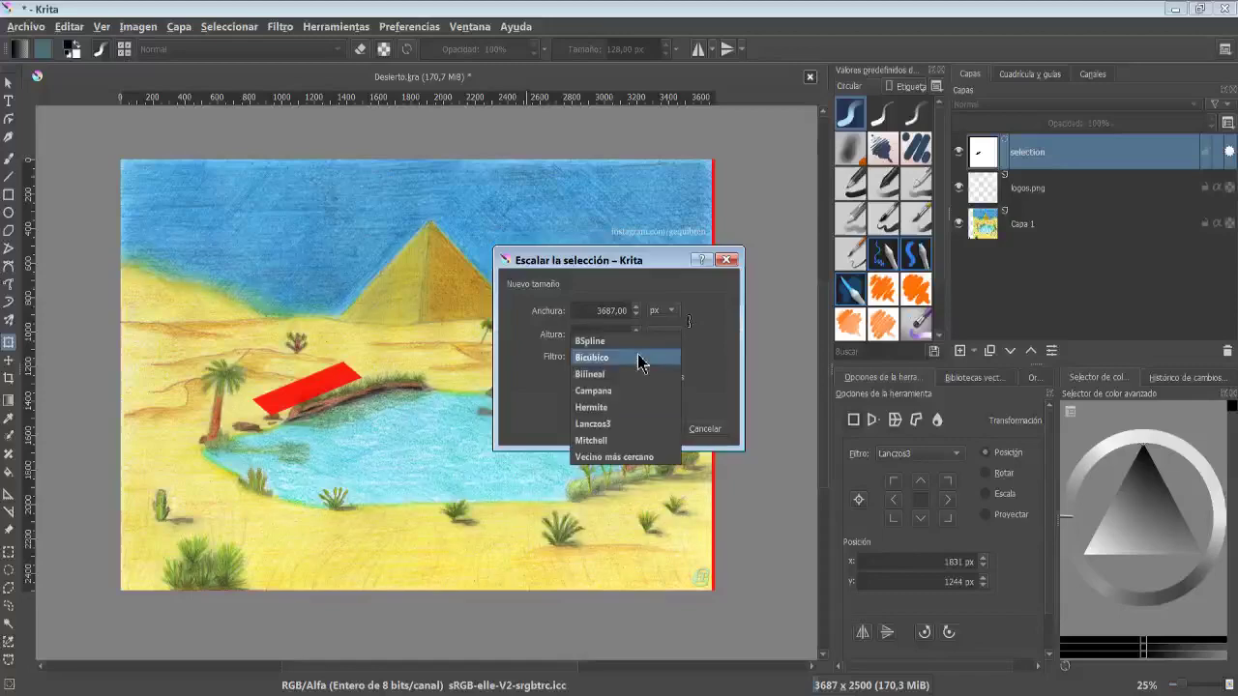
pyautogui.click(713, 360)
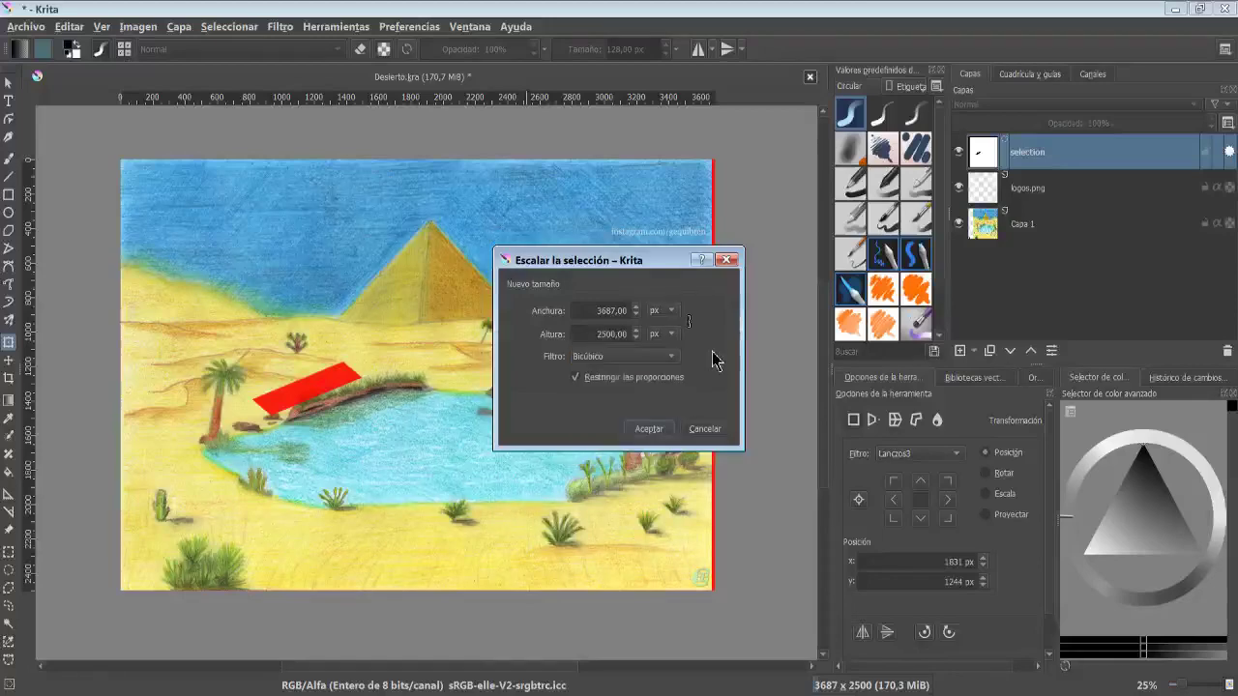
pyautogui.click(652, 427)
pyautogui.click(647, 429)
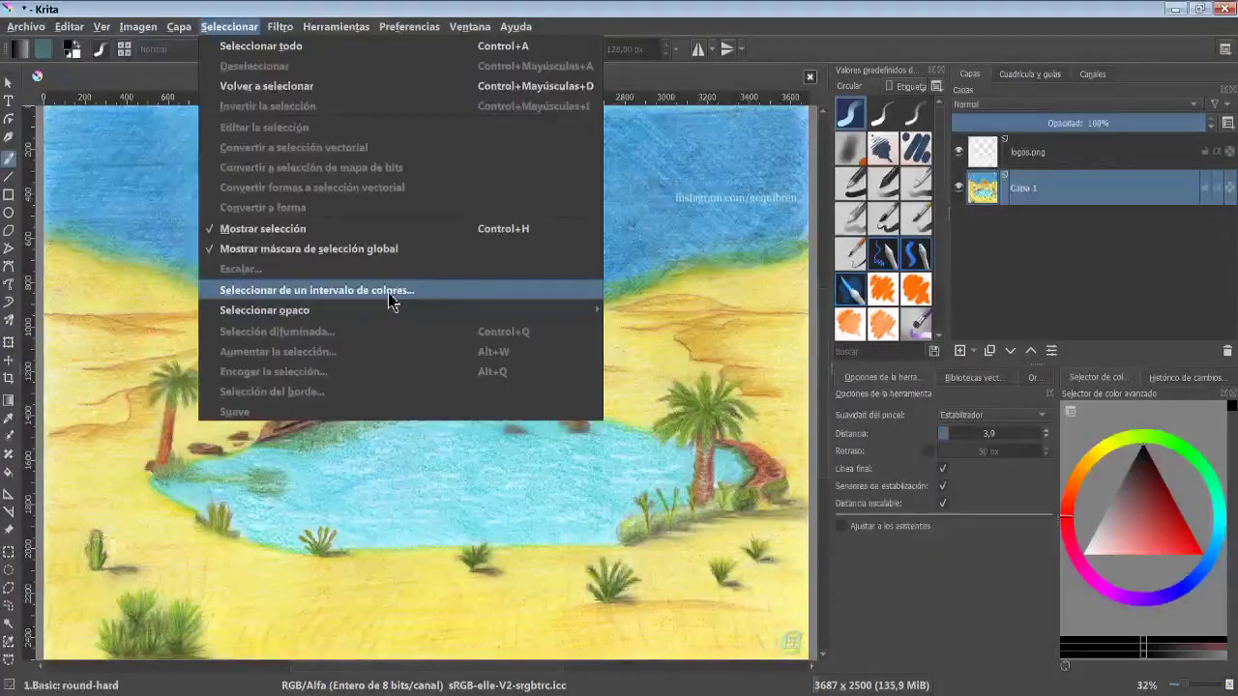
# - Select the highlights with Select from color range, choosing Luces as the range
pyautogui.click(444, 296)
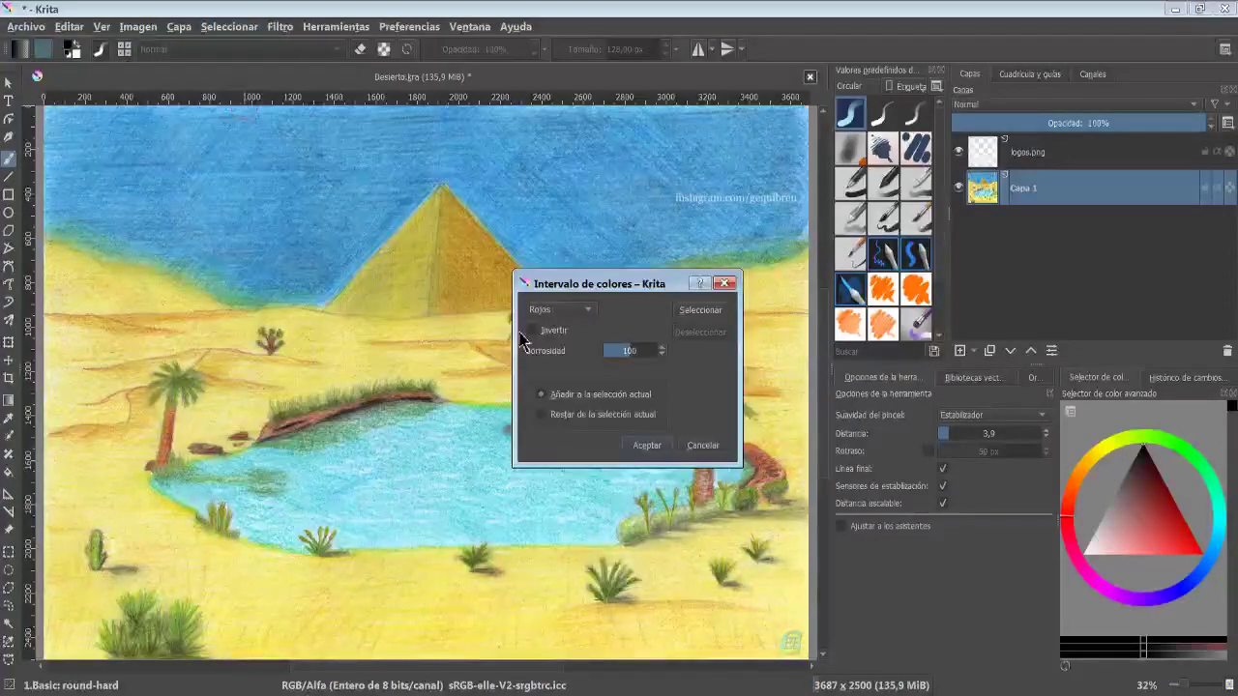
pyautogui.click(588, 307)
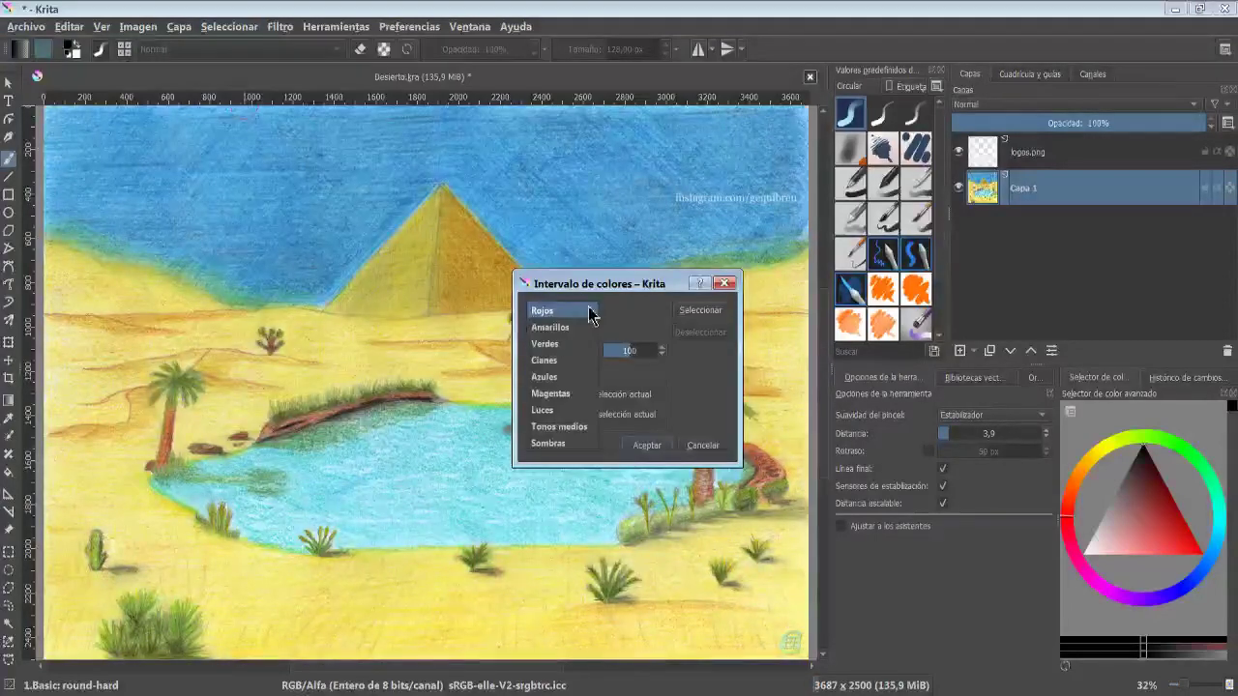
pyautogui.click(568, 413)
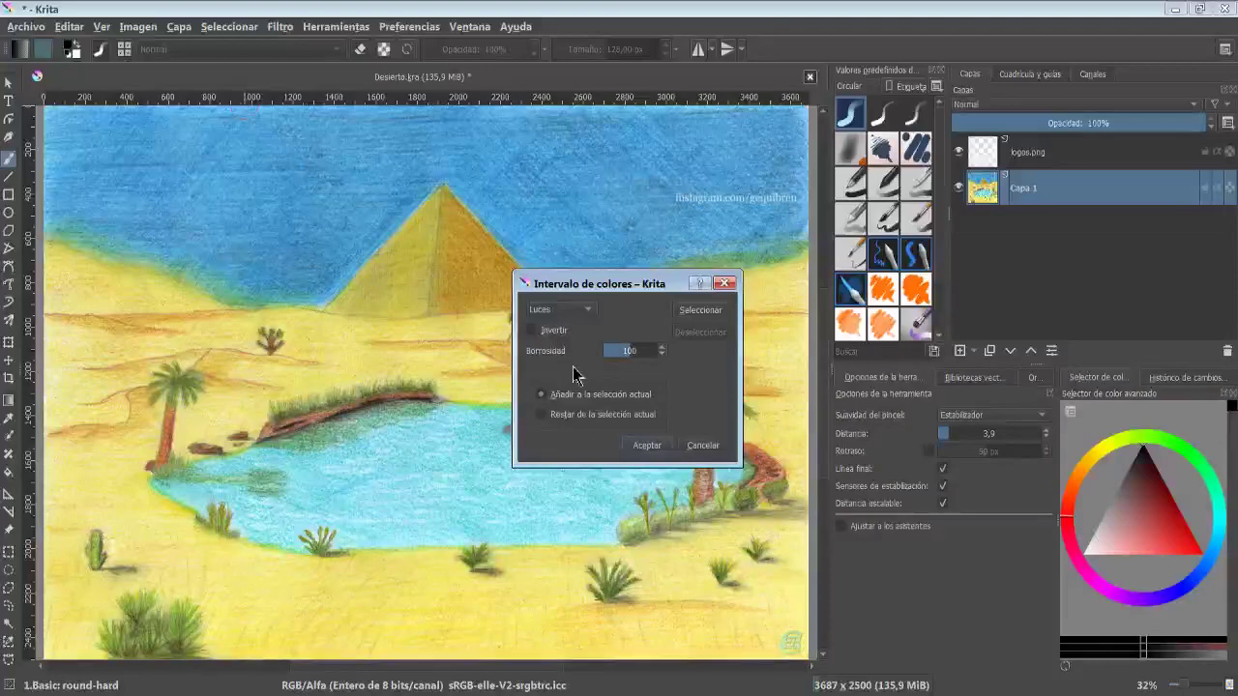
pyautogui.click(713, 312)
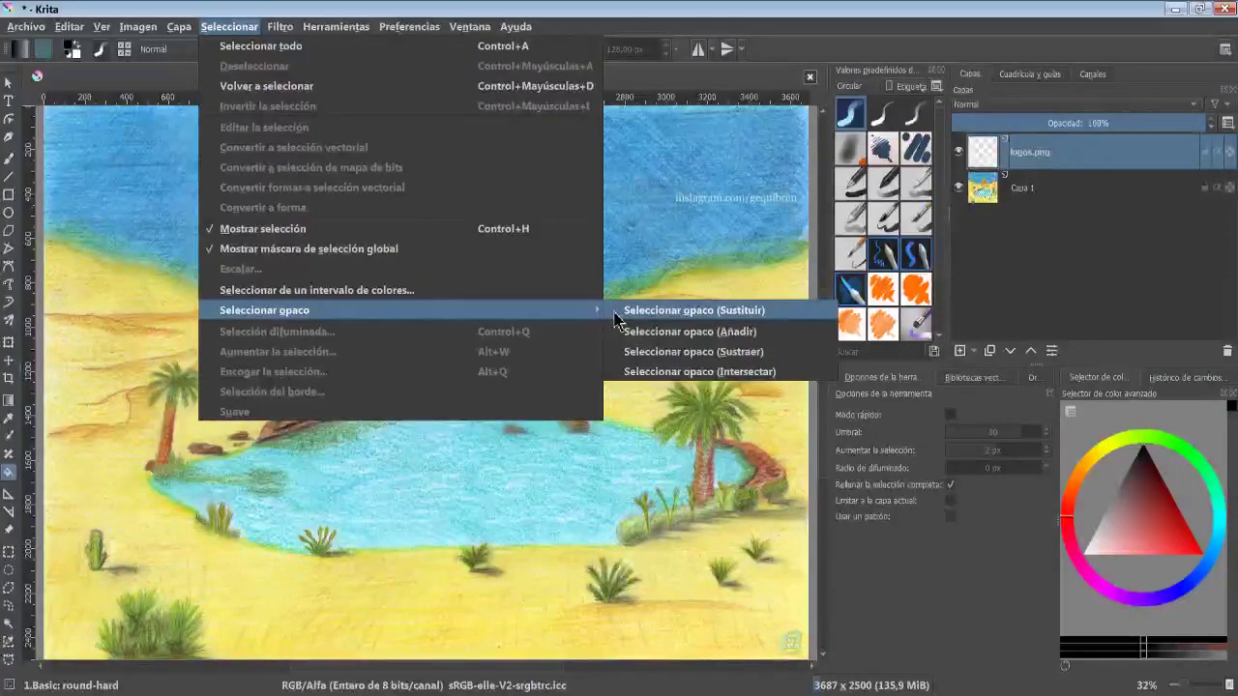
# - Select the opaque pixels of logos.png, replacing the selection, and hide that layer
pyautogui.click(775, 312)
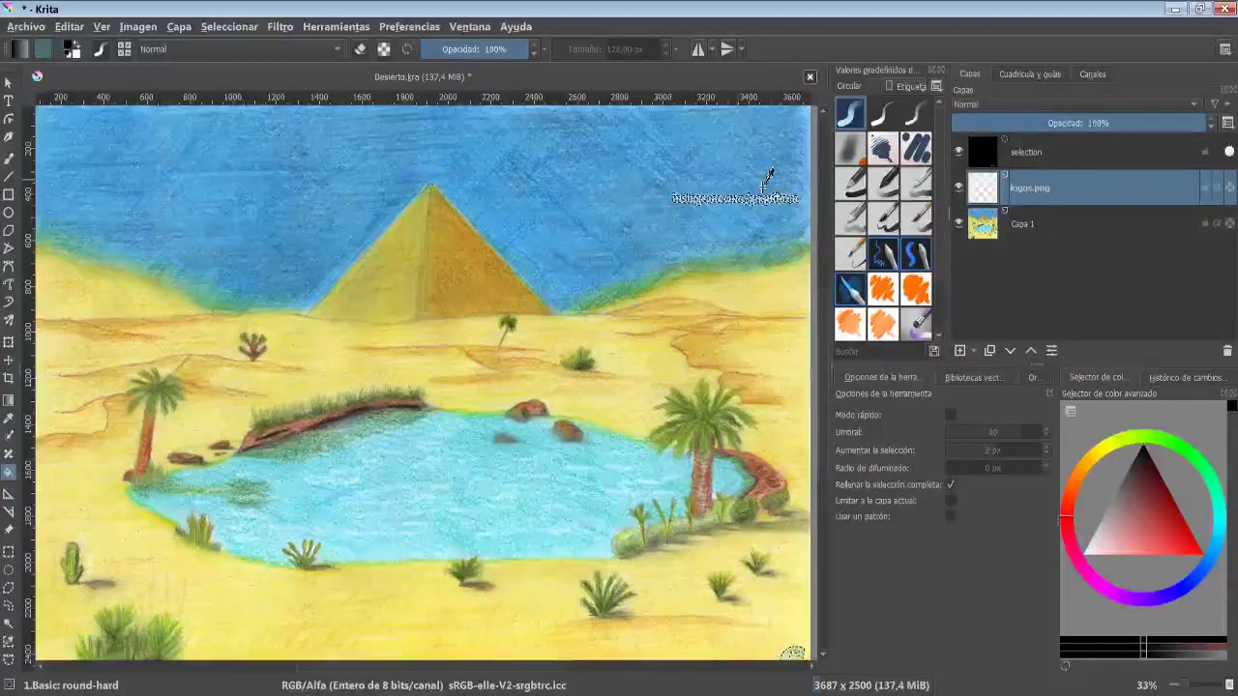
pyautogui.scroll(5, 763, 193)
pyautogui.click(958, 189)
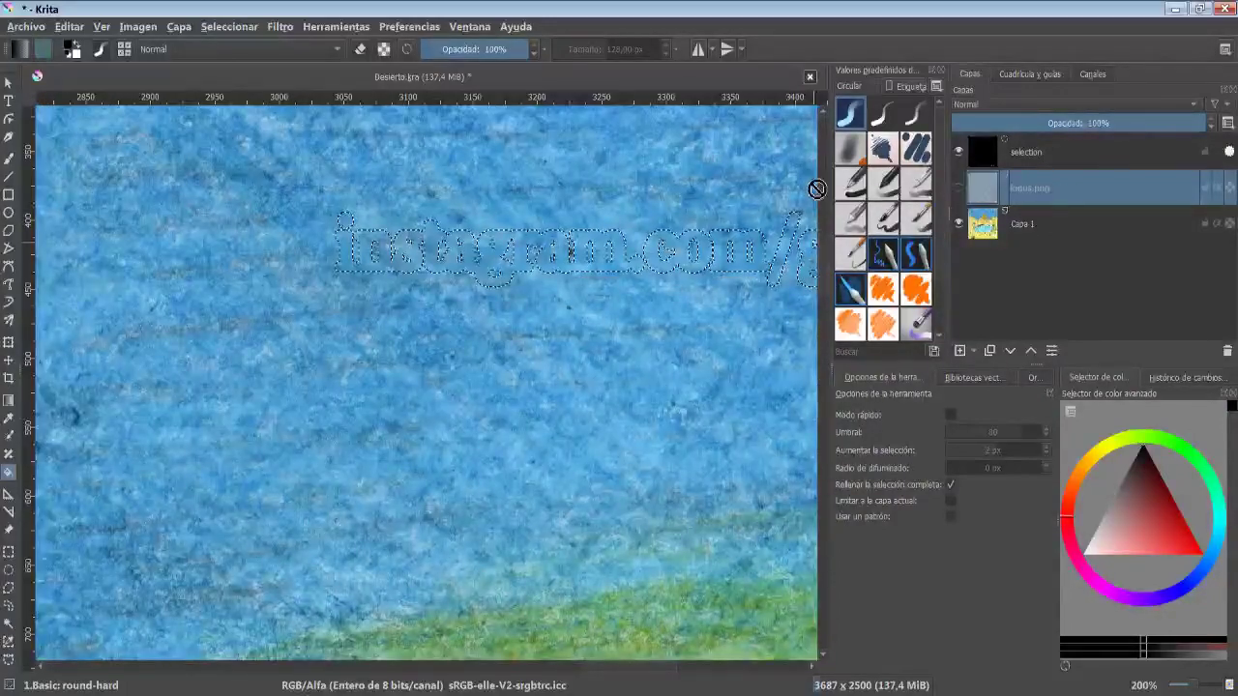
pyautogui.click(821, 461)
pyautogui.moveTo(821, 467); pyautogui.dragTo(821, 571)
pyautogui.moveTo(613, 668); pyautogui.dragTo(671, 665)
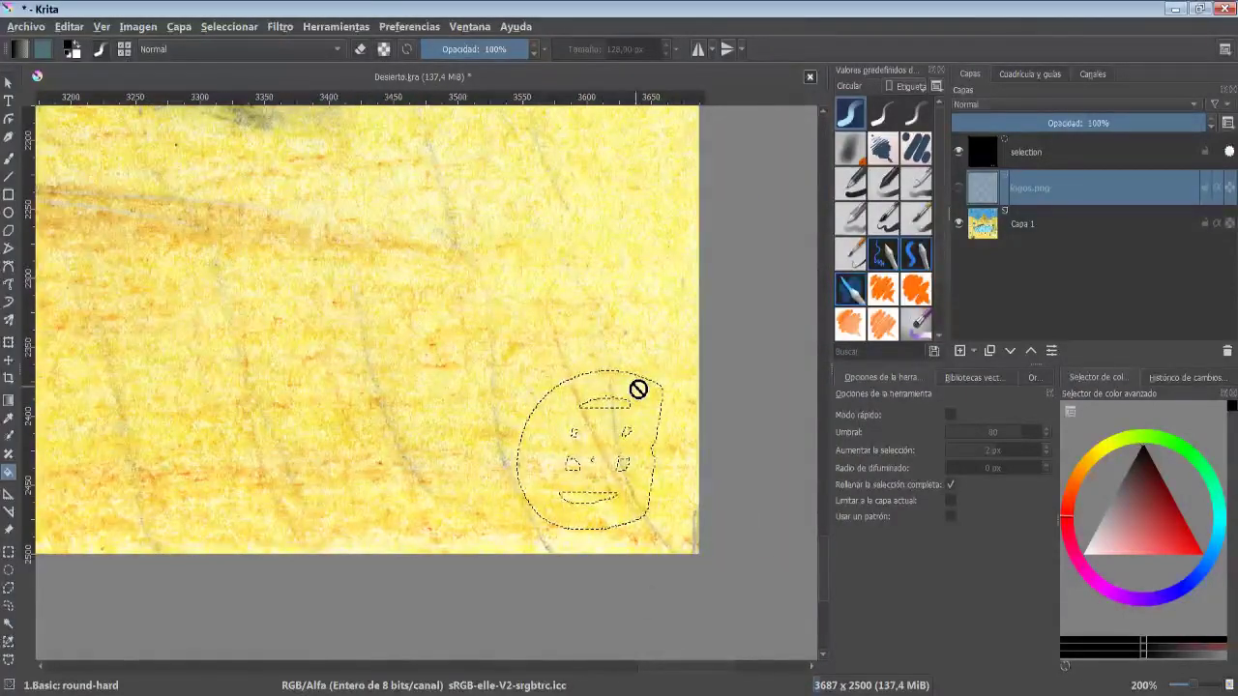
# - Fill the circular selection on the new layer with black using the Fill tool
pyautogui.click(229, 27)
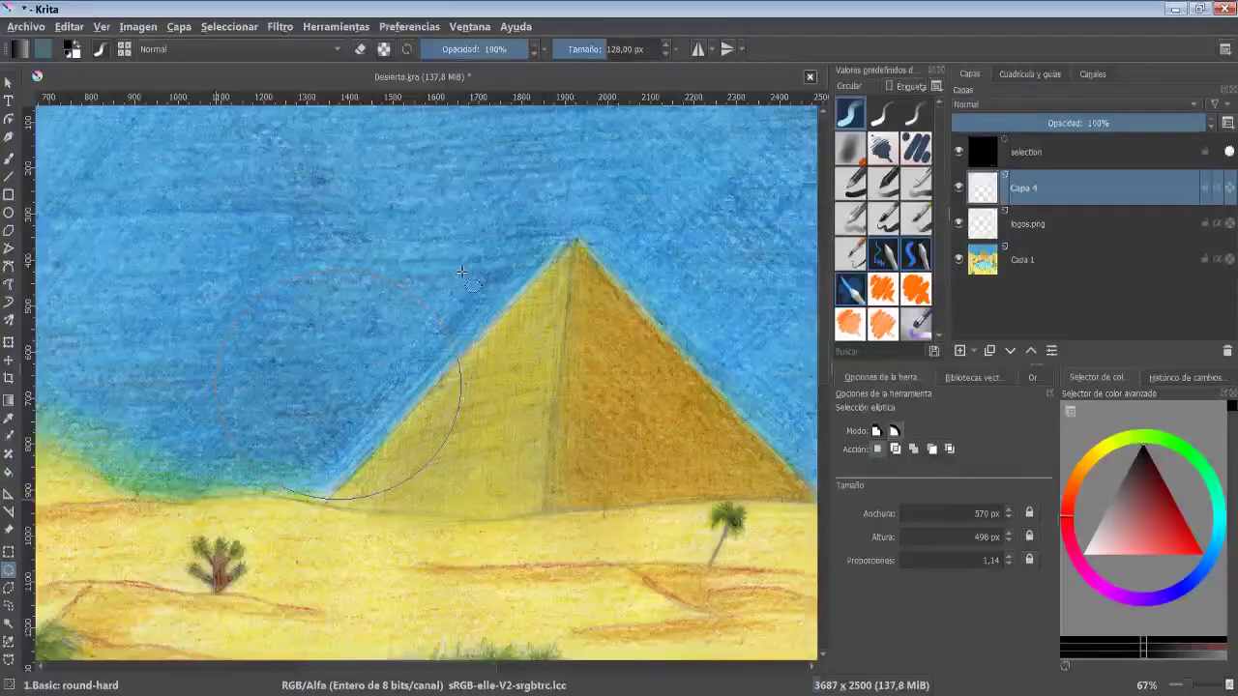
pyautogui.moveTo(461, 273); pyautogui.dragTo(462, 271)
pyautogui.scroll(1, 209, 380)
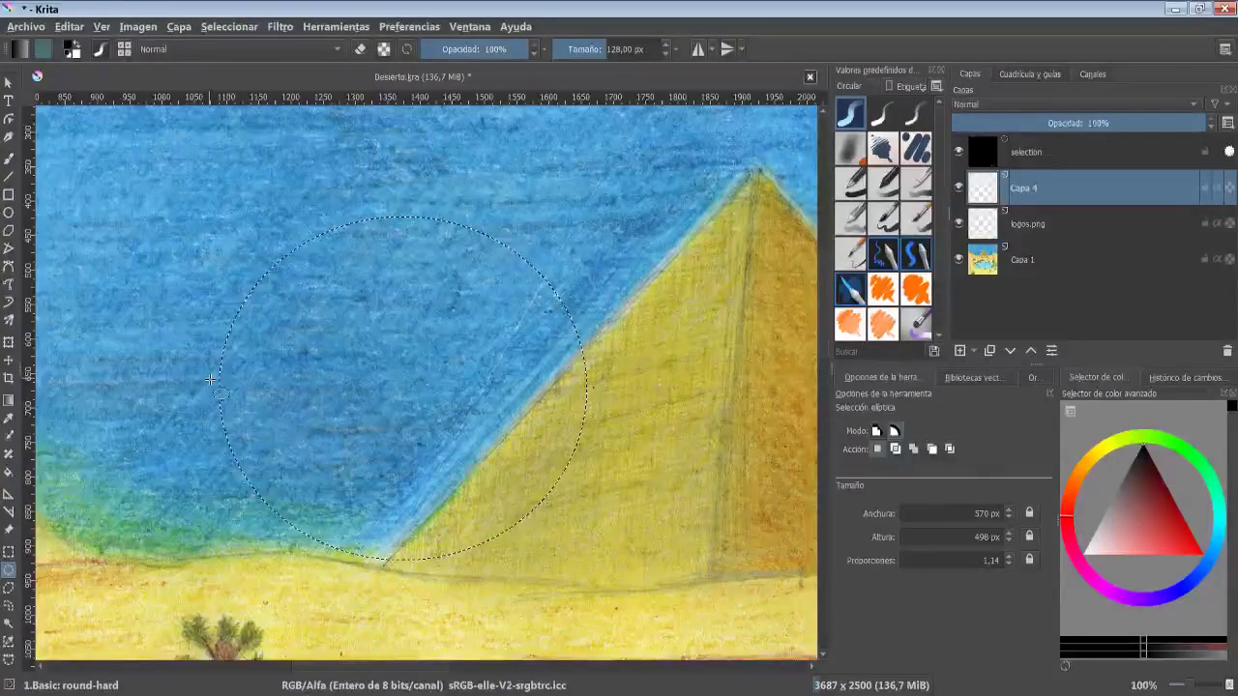
pyautogui.press('f')
pyautogui.click(296, 252)
# - Deselect, inspect the filled circle's edge pixels up close, and reselect the previous selection
pyautogui.scroll(5, 299, 238)
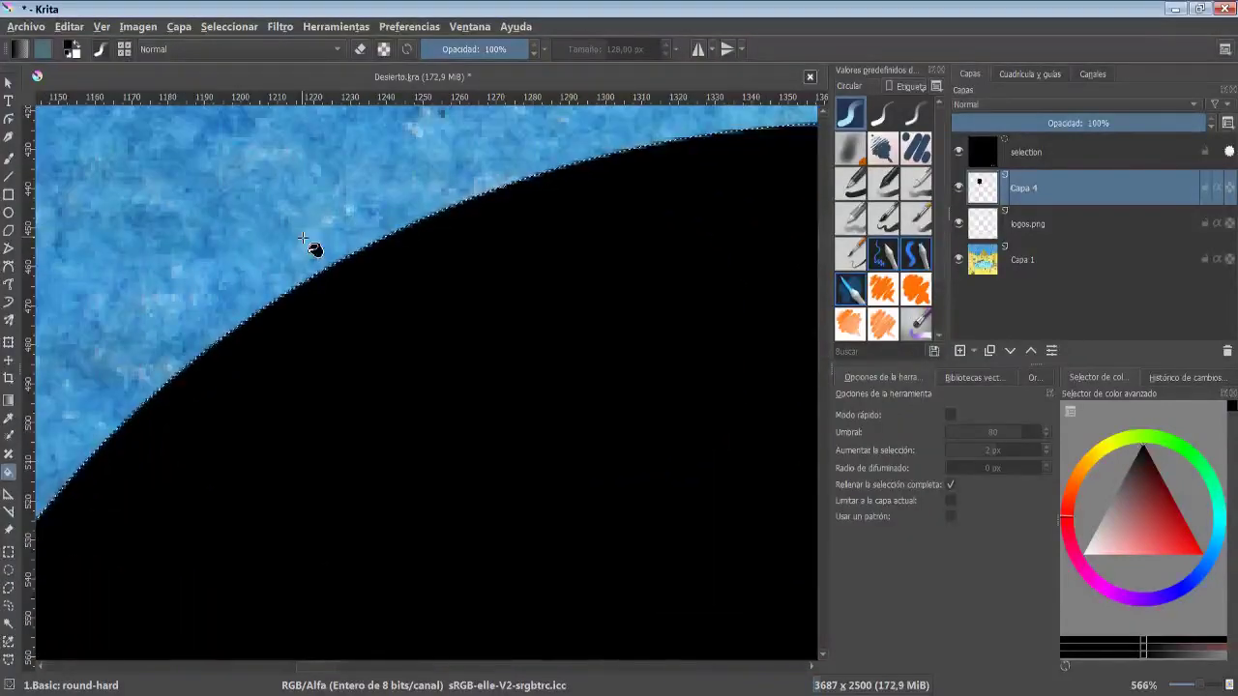
pyautogui.hotkey('ctrl', 'shift', 'a')
pyautogui.scroll(3, 306, 232)
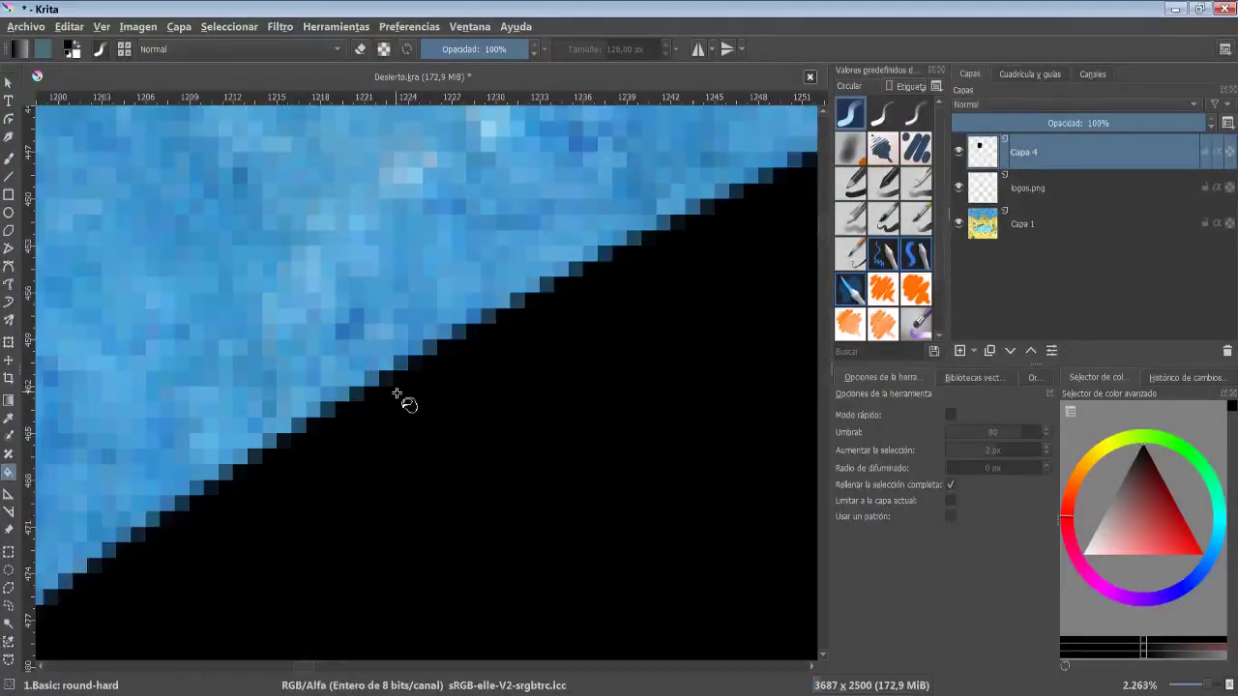
pyautogui.scroll(-8, 435, 368)
pyautogui.press('j')
pyautogui.hotkey('ctrl', 'shift', 'd')
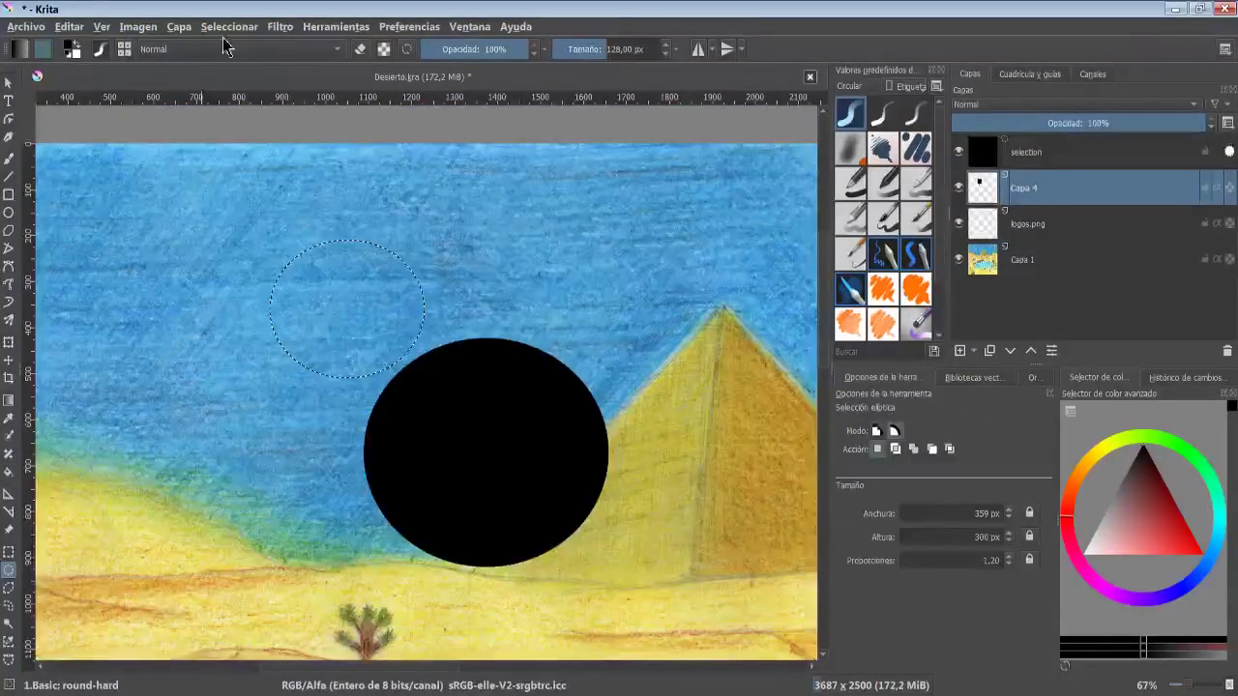
# - Feather the selection with a 10 pixel radius
pyautogui.click(230, 26)
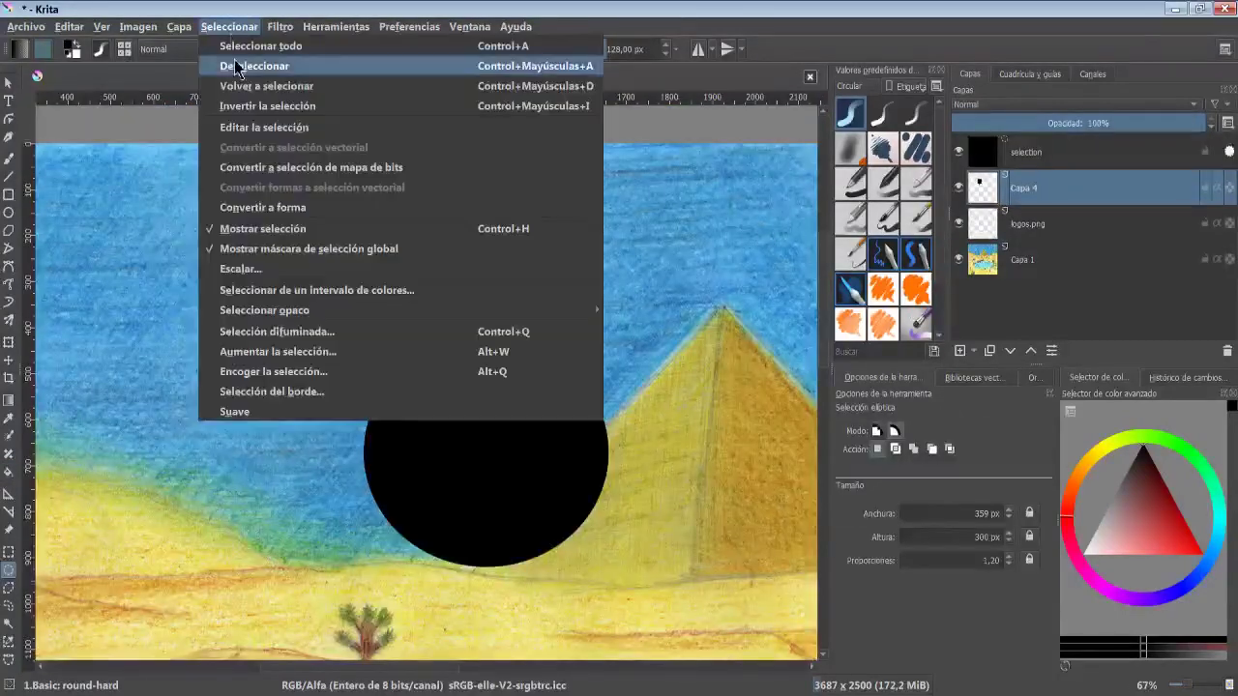
pyautogui.click(340, 332)
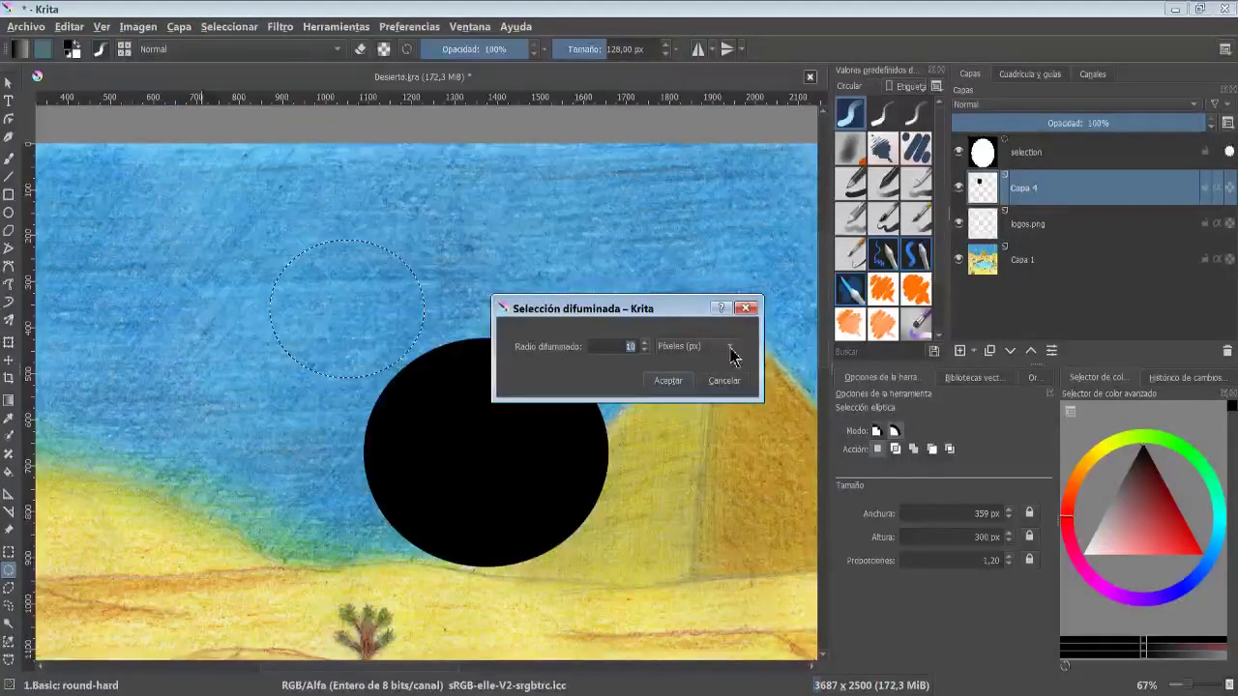
pyautogui.click(732, 354)
pyautogui.click(692, 346)
pyautogui.click(668, 381)
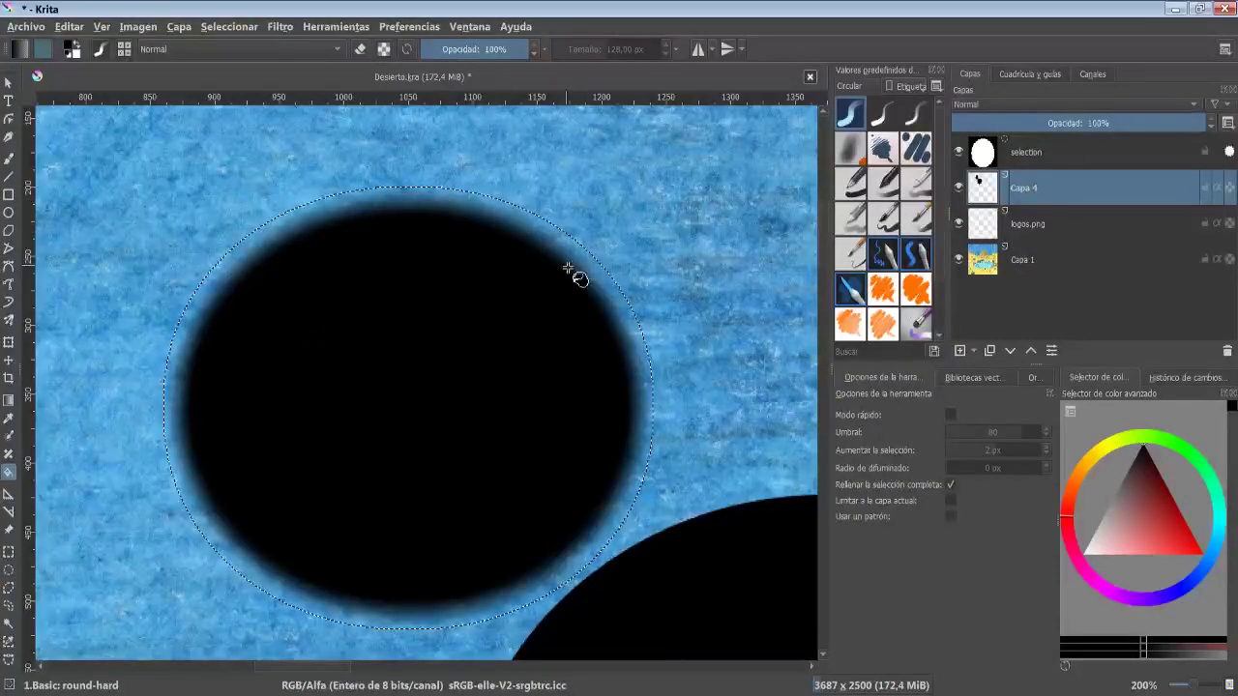
# - Grow the selection using the Grow selection dialog
pyautogui.rightClick(520, 230)
pyautogui.click(377, 359)
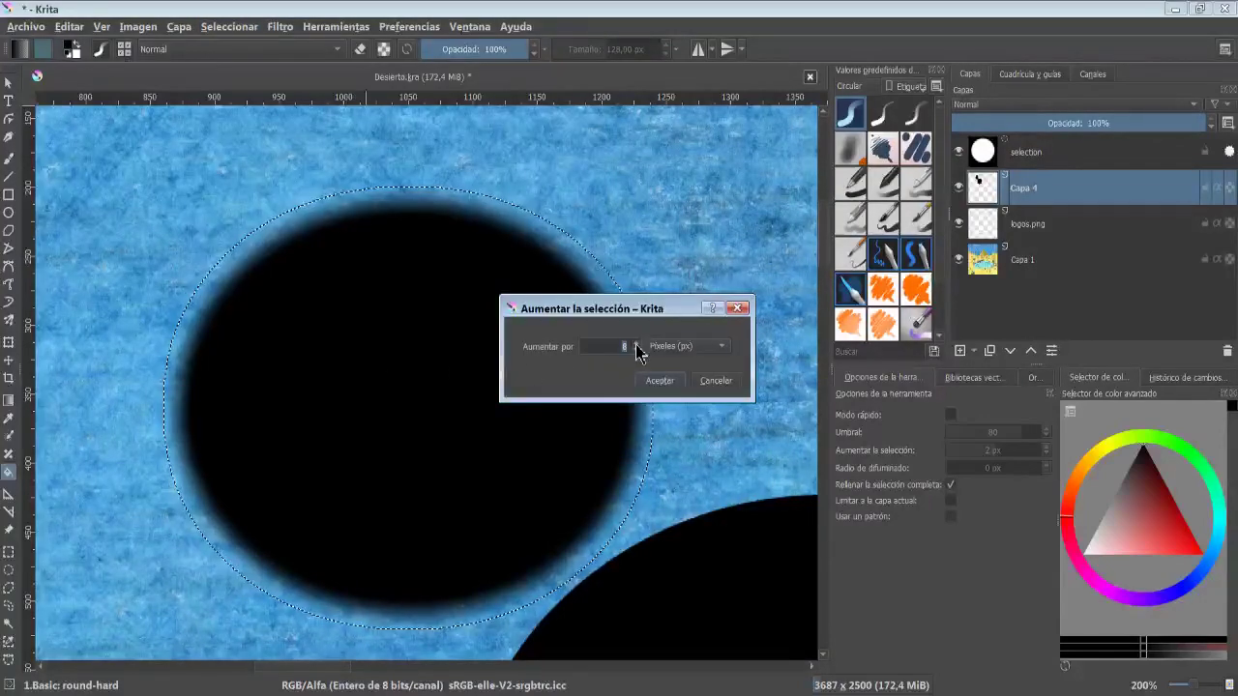
pyautogui.click(660, 381)
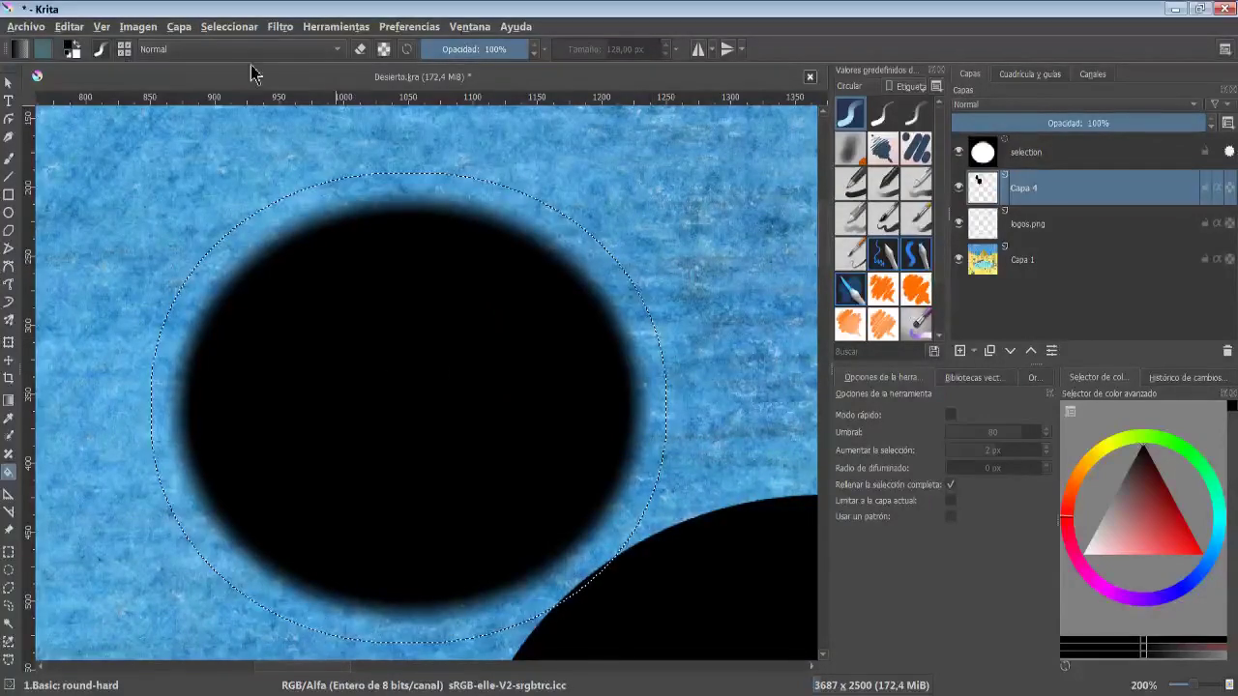
# - Shrink the selection, keeping shrinking from the image border enabled
pyautogui.click(229, 26)
pyautogui.click(263, 367)
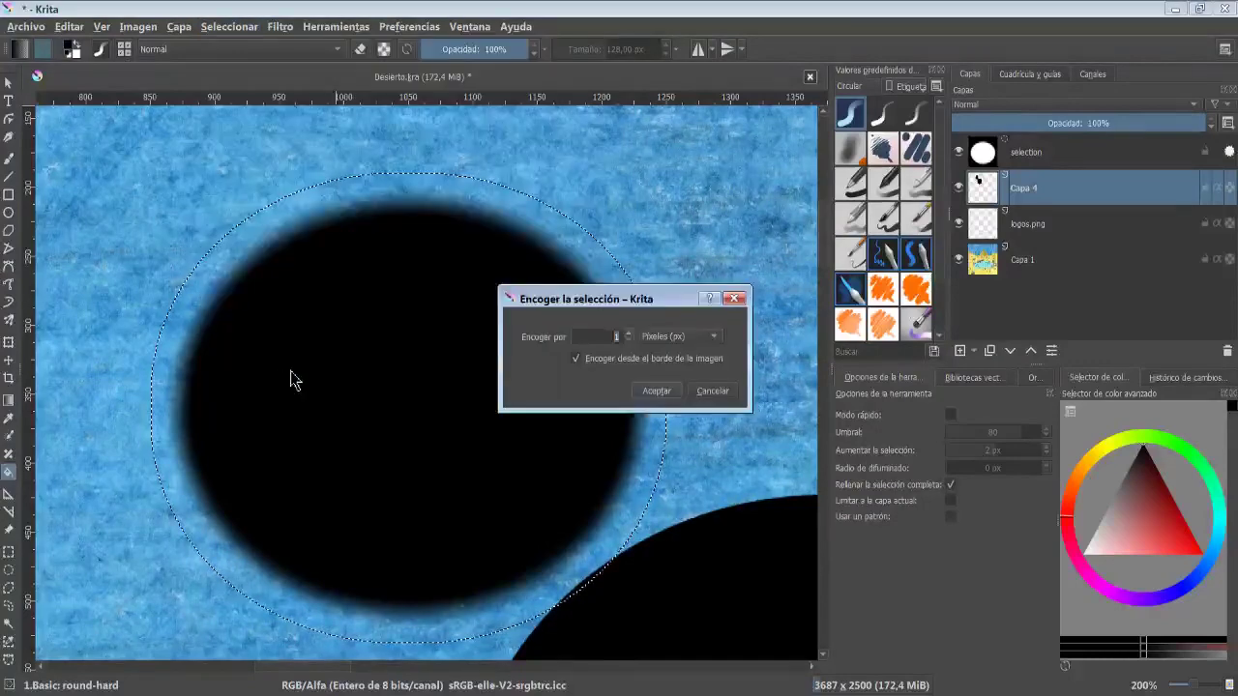
pyautogui.click(630, 333)
pyautogui.click(630, 332)
pyautogui.click(631, 333)
pyautogui.click(630, 333)
pyautogui.click(631, 332)
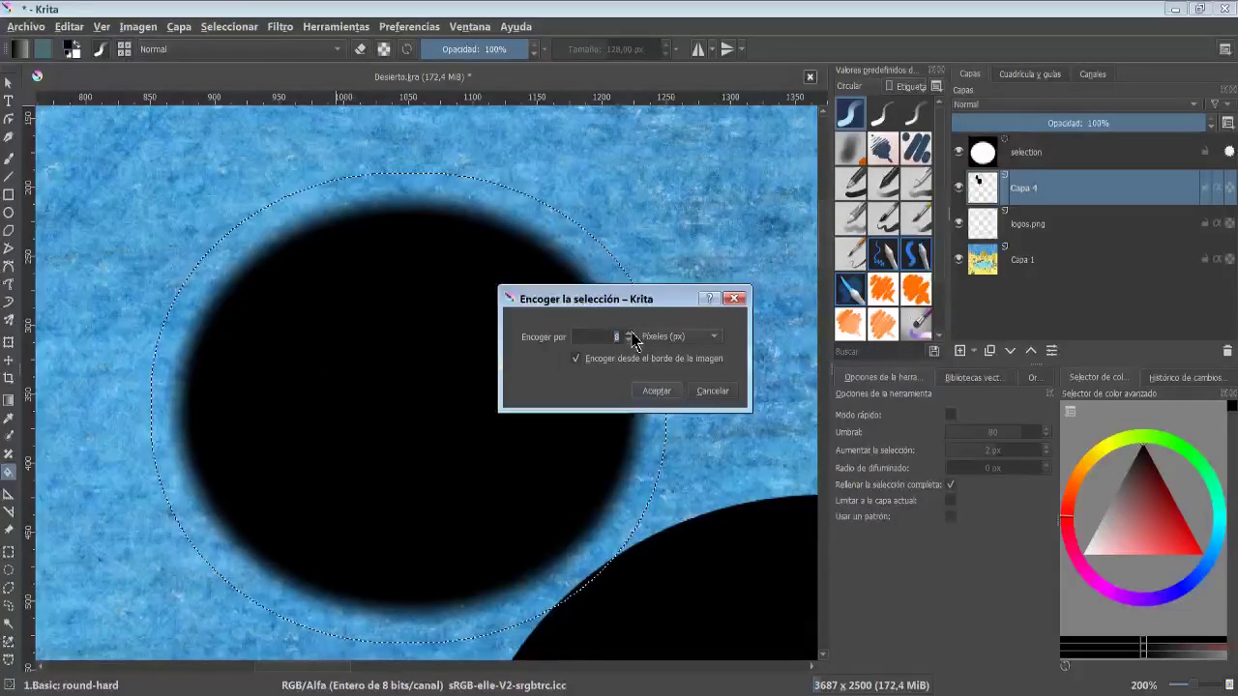
pyautogui.click(656, 391)
# - Convert the selection into a border selection 10 pixels wide
pyautogui.press('-')
pyautogui.press('-')
pyautogui.press('-')
pyautogui.click(229, 26)
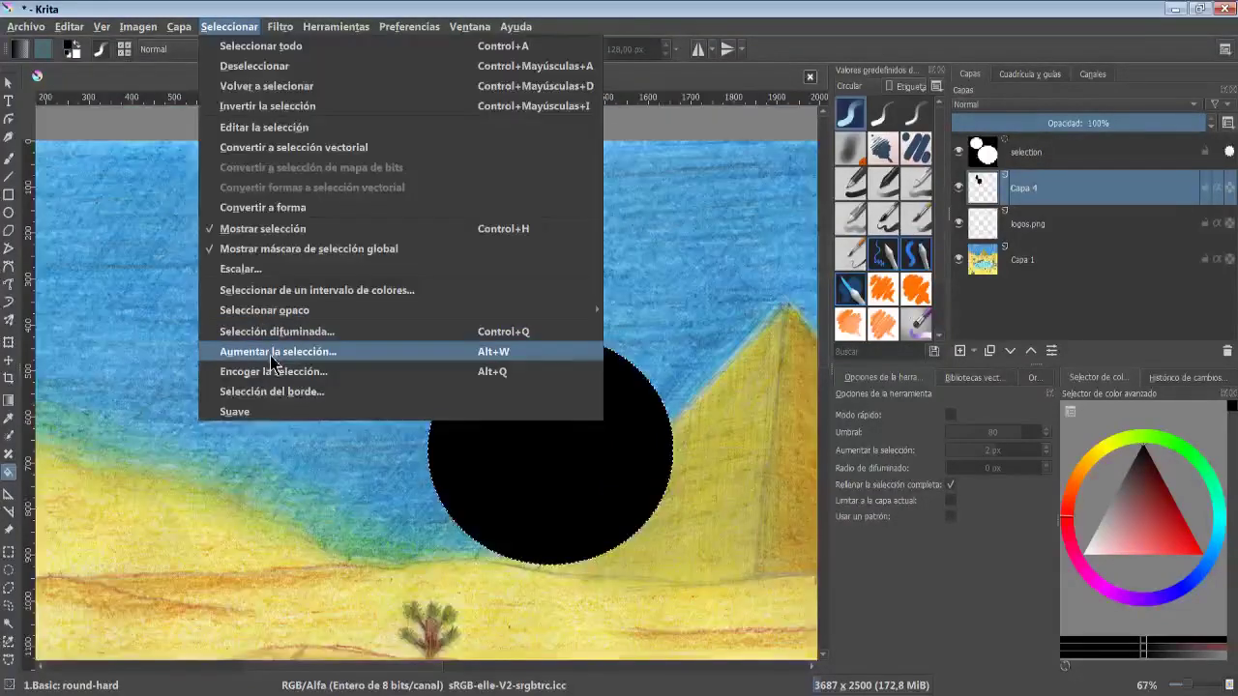
pyautogui.click(272, 392)
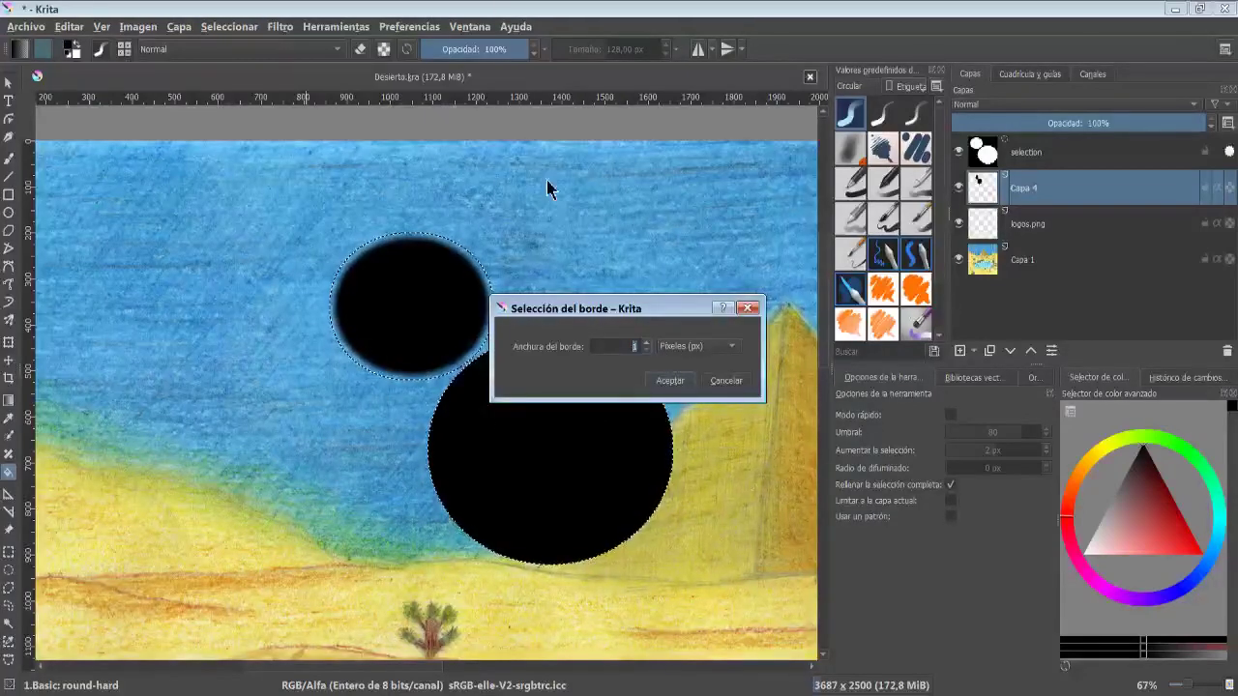
pyautogui.click(649, 344)
pyautogui.click(649, 345)
pyautogui.click(649, 344)
pyautogui.click(649, 344)
pyautogui.click(649, 344)
pyautogui.click(649, 344)
pyautogui.click(649, 345)
pyautogui.doubleClick(649, 344)
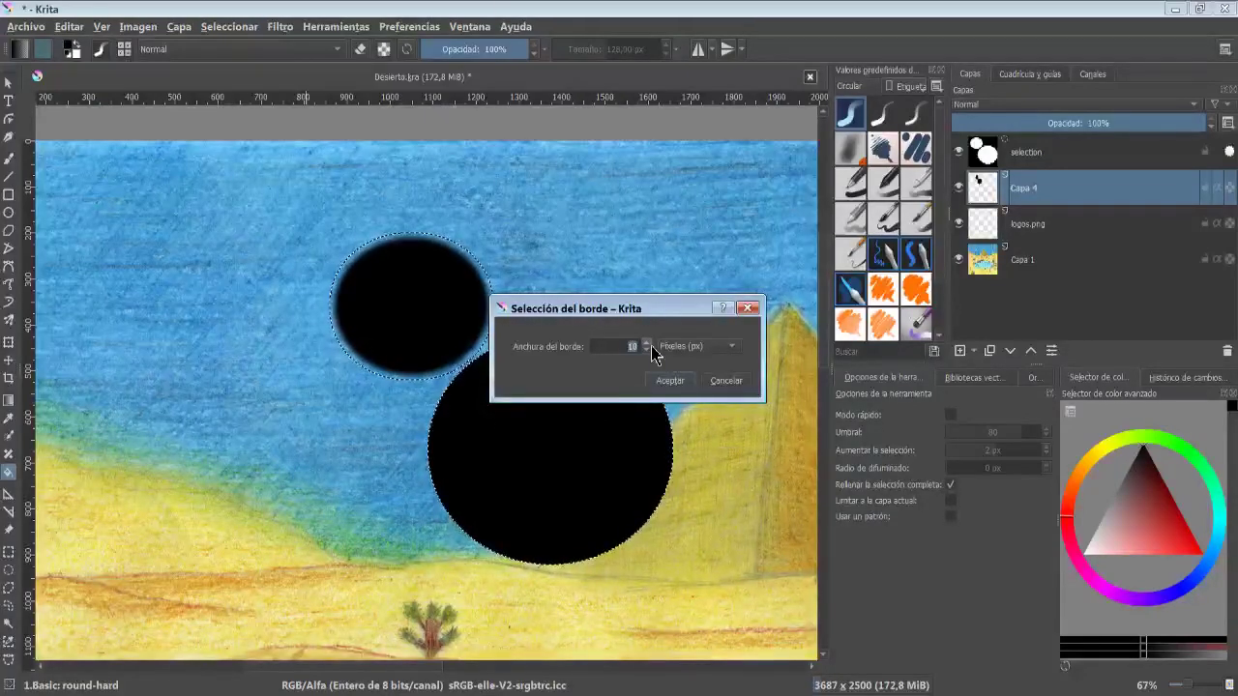
pyautogui.click(670, 380)
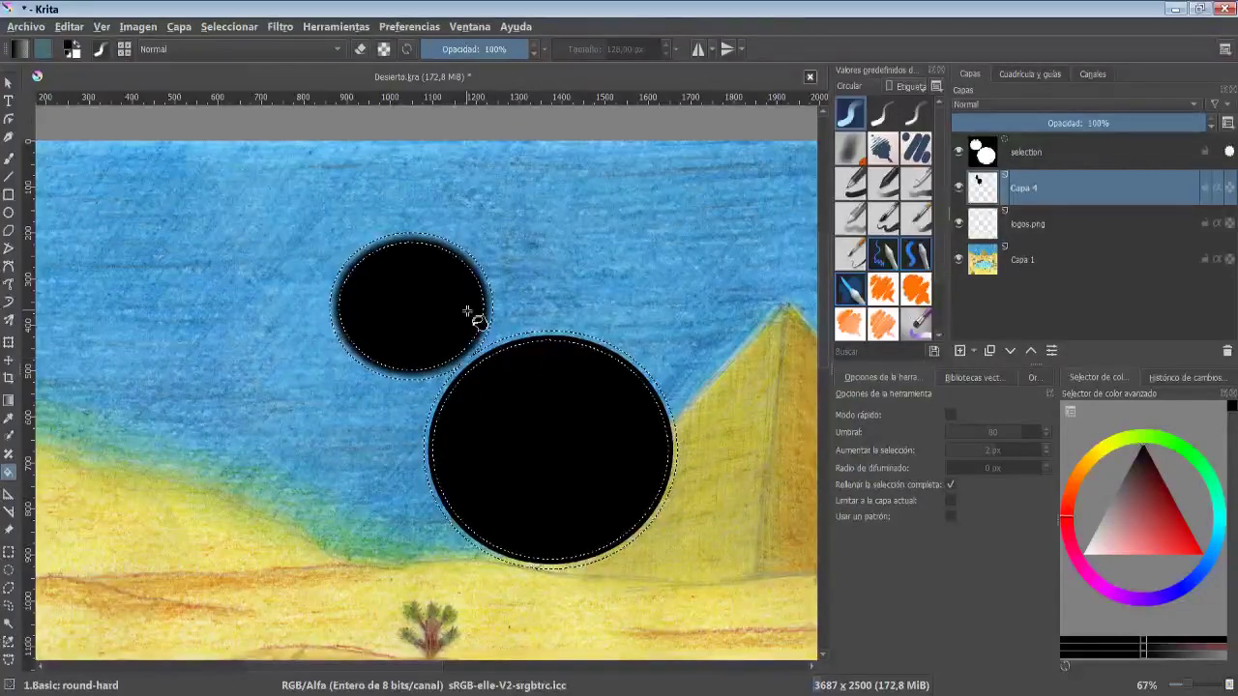
# - Smooth the border selection
pyautogui.scroll(5, 531, 351)
pyautogui.scroll(-3, 531, 313)
pyautogui.scroll(2, 506, 319)
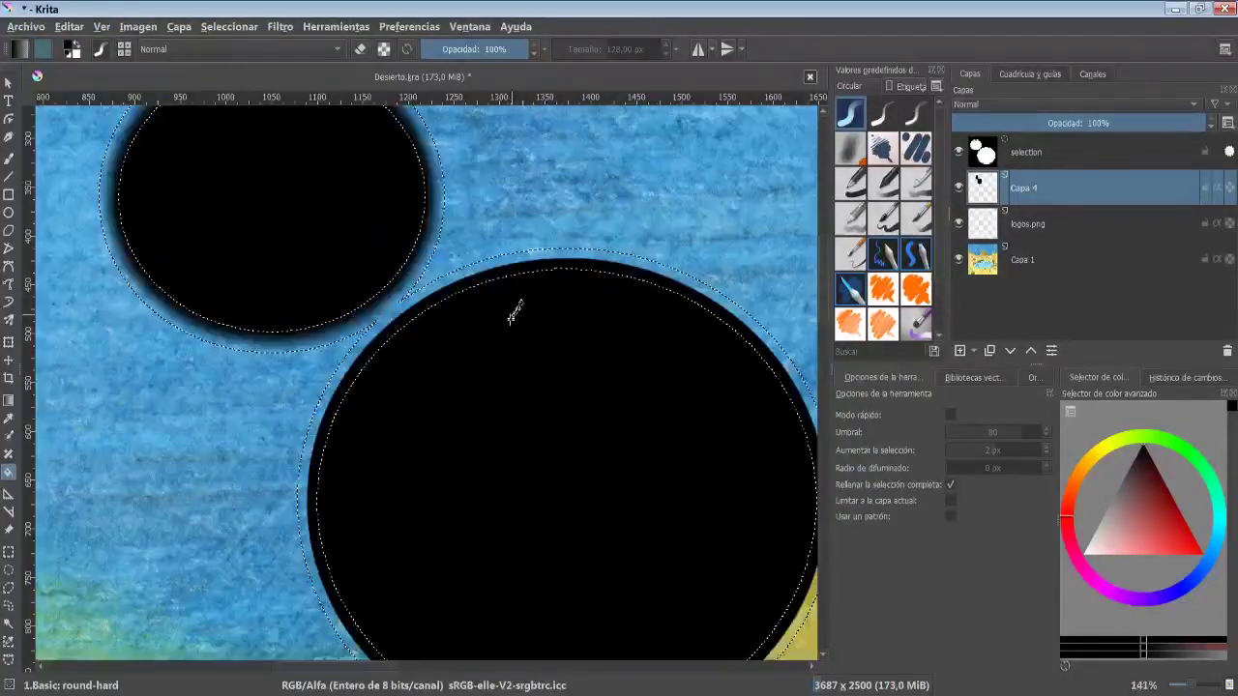
pyautogui.scroll(-1, 513, 314)
pyautogui.scroll(1, 594, 371)
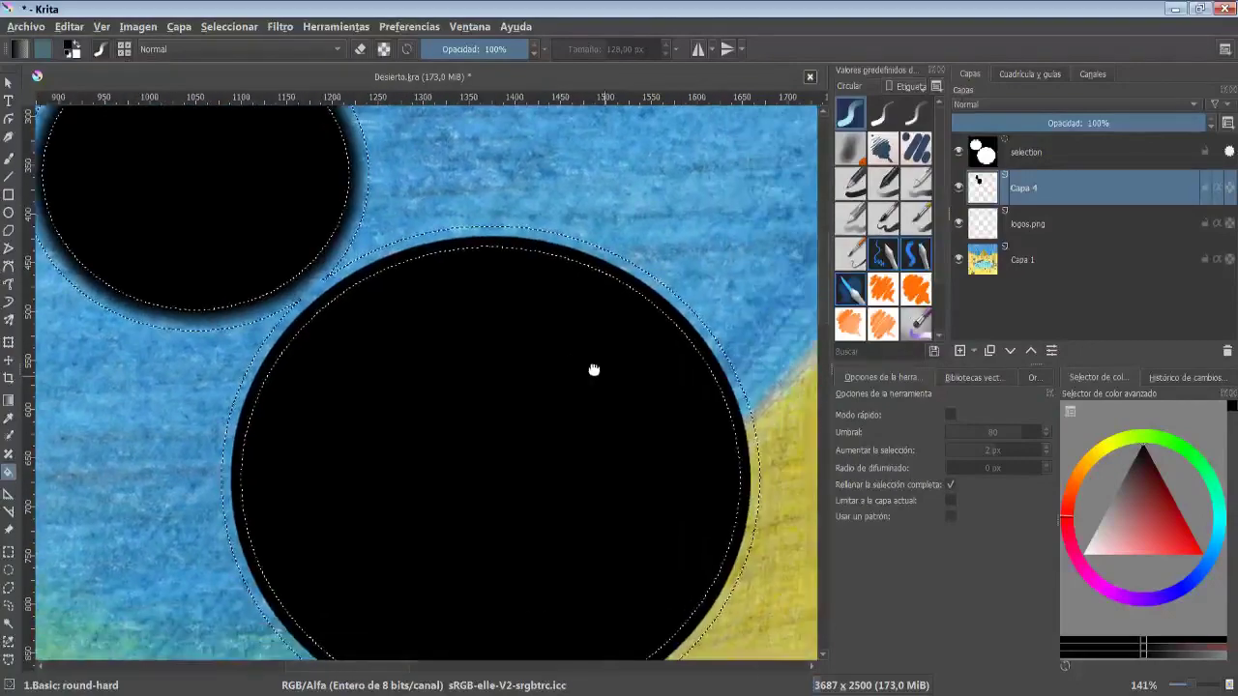
pyautogui.moveTo(594, 371); pyautogui.dragTo(567, 358)
pyautogui.click(230, 27)
pyautogui.click(294, 414)
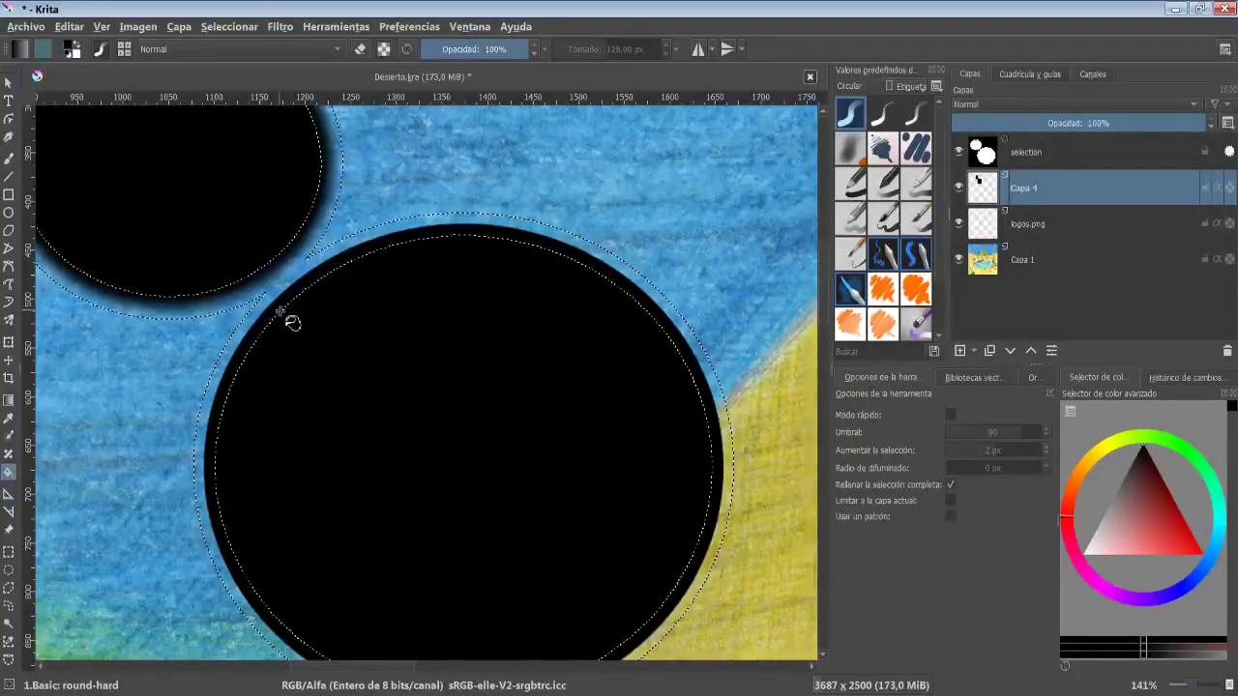
# - Pick red as the foreground colour and fill the border selection with it
pyautogui.click(1193, 554)
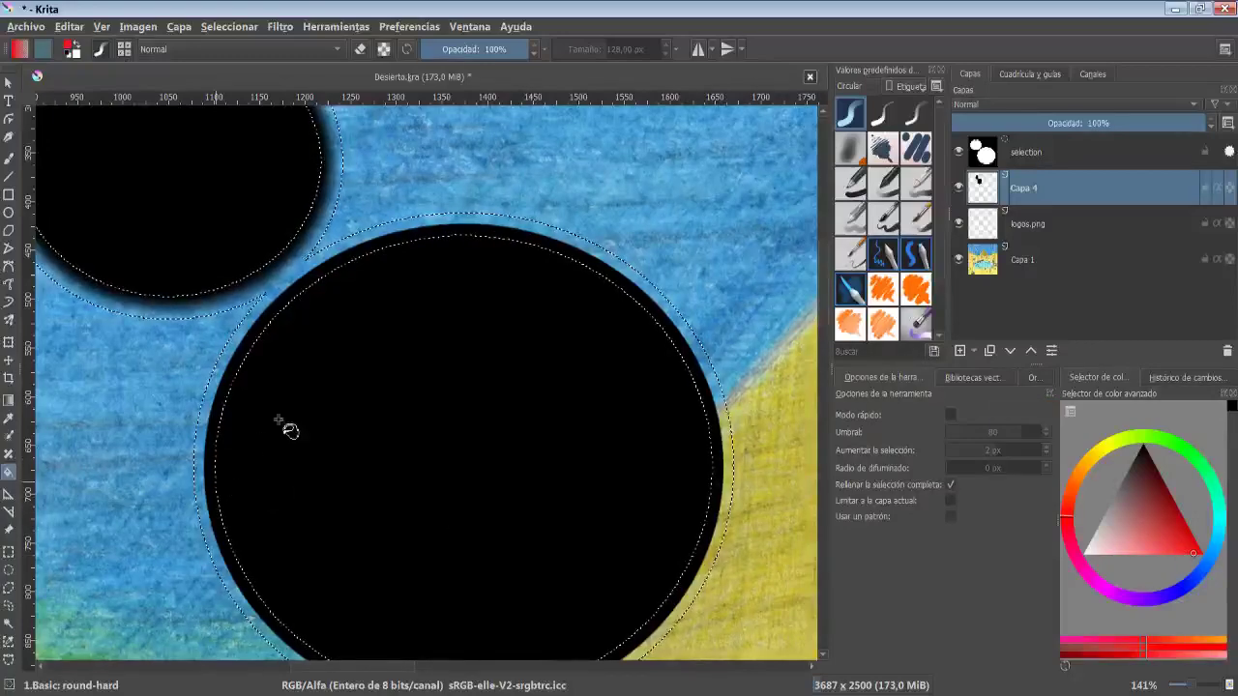
pyautogui.click(326, 255)
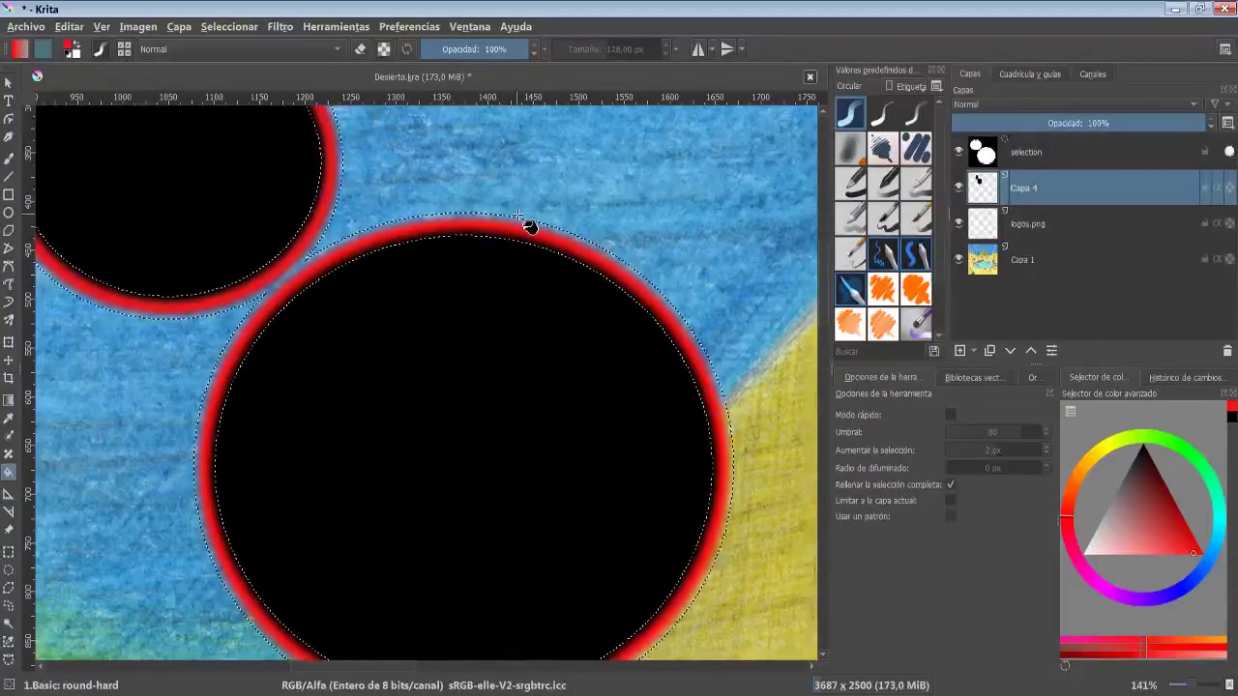
pyautogui.scroll(4, 518, 215)
pyautogui.scroll(-4, 467, 206)
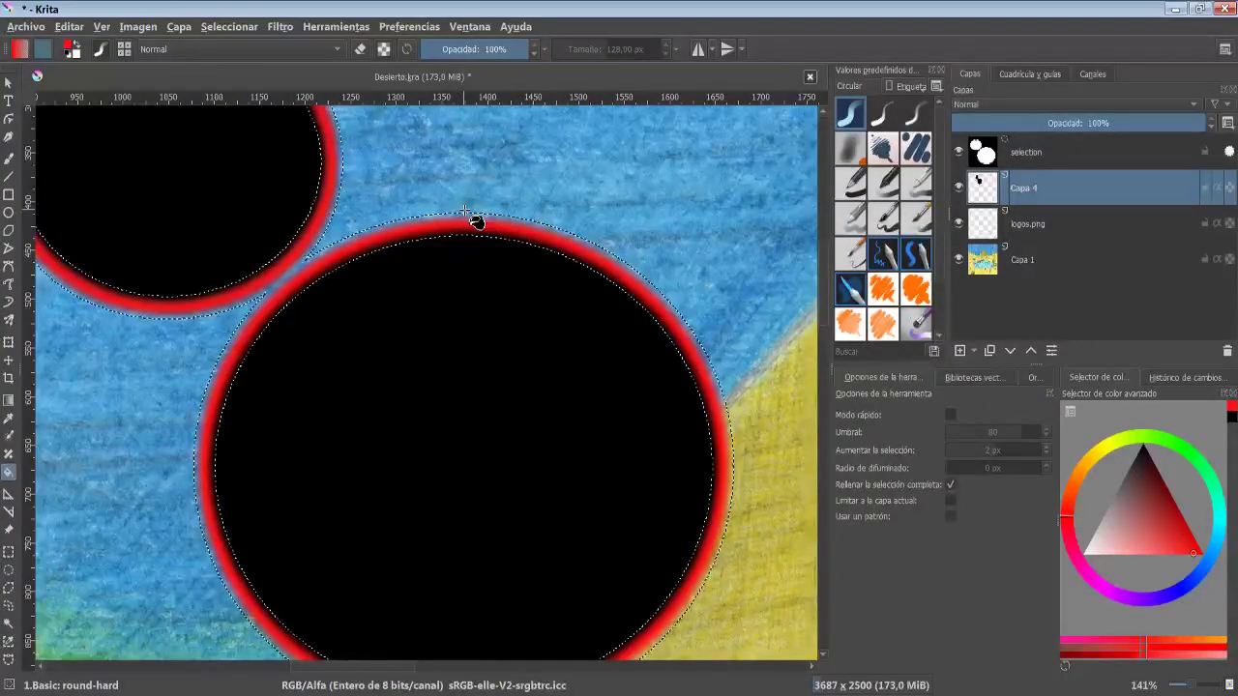
# - Open the Feather Selection dialog for the red border selection
pyautogui.click(240, 33)
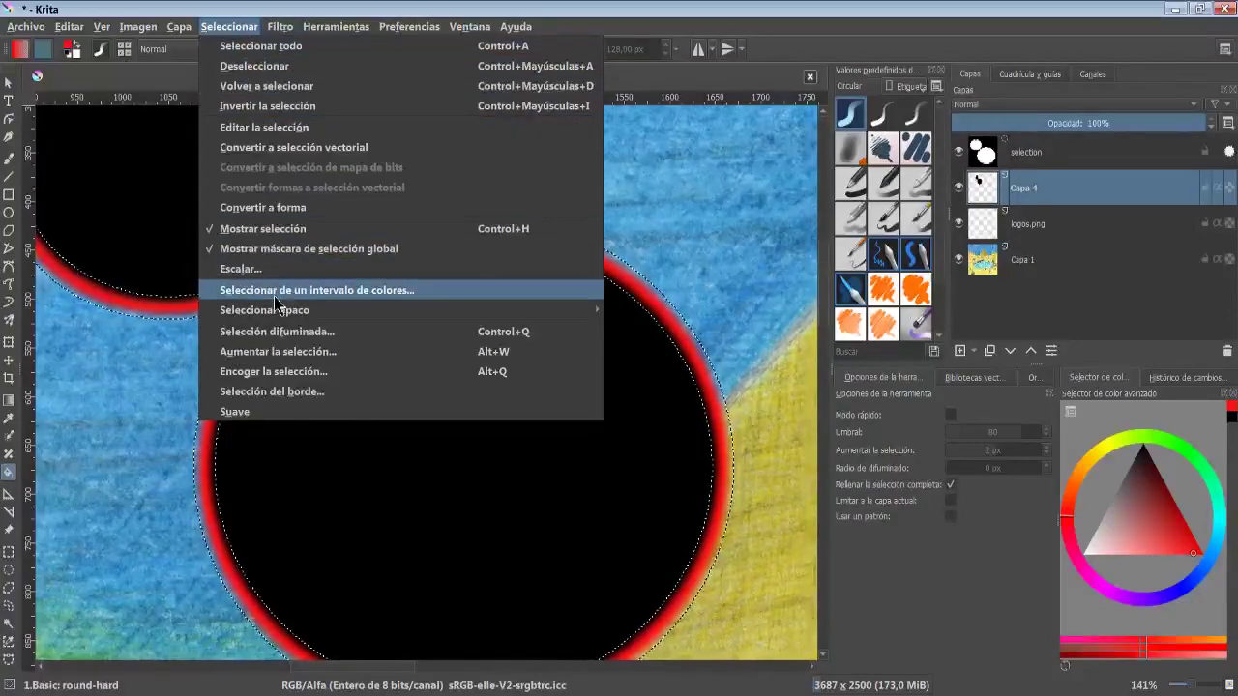
pyautogui.click(354, 333)
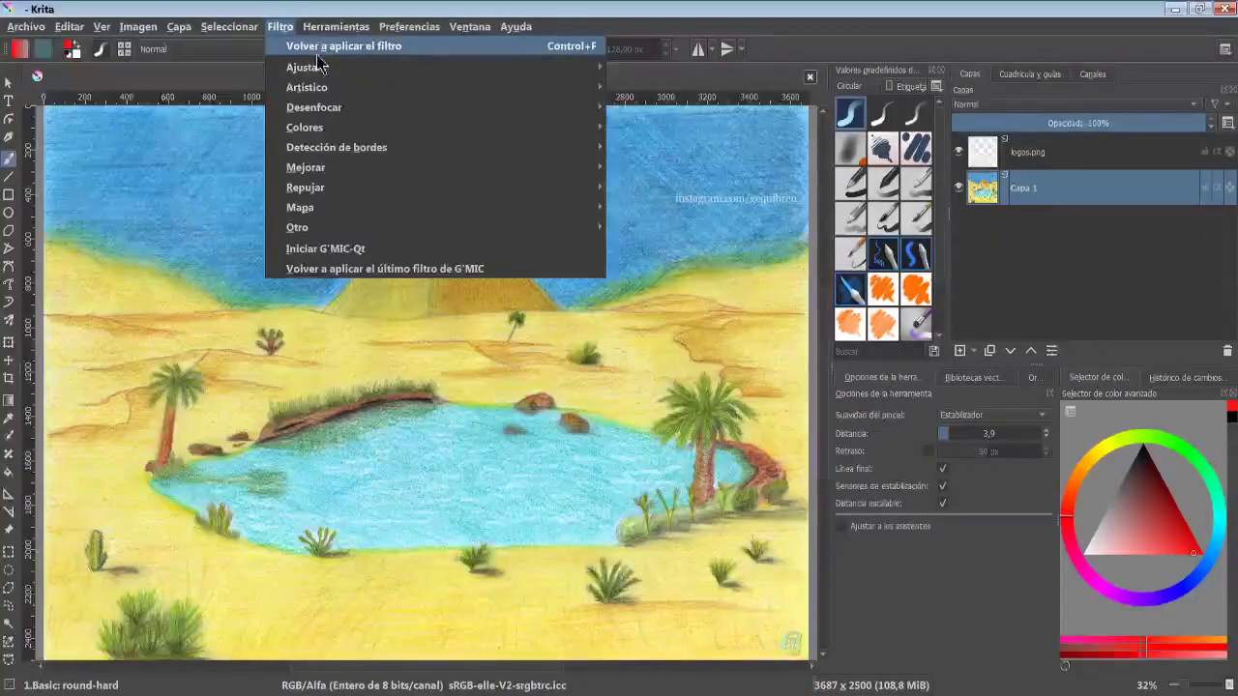
# - Preview the Slope, Offset, Power filter by shifting its slope, offset and power wheels, then cancel it
pyautogui.moveTo(375, 79)
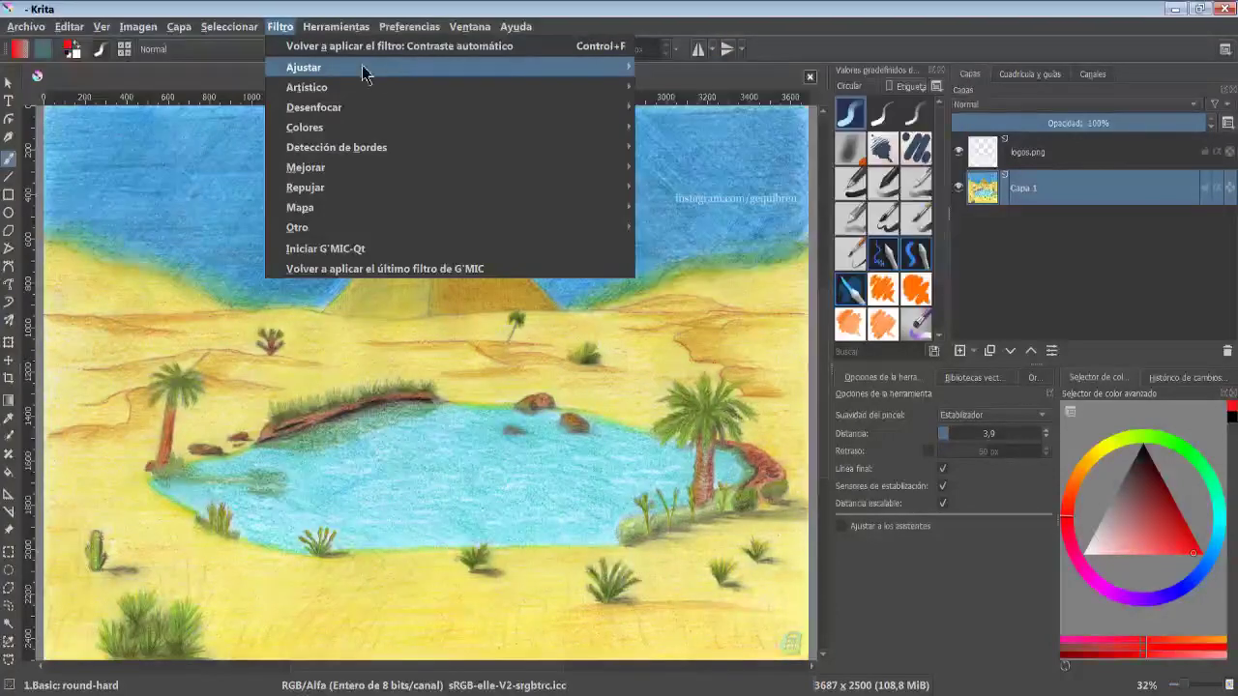
pyautogui.moveTo(359, 66)
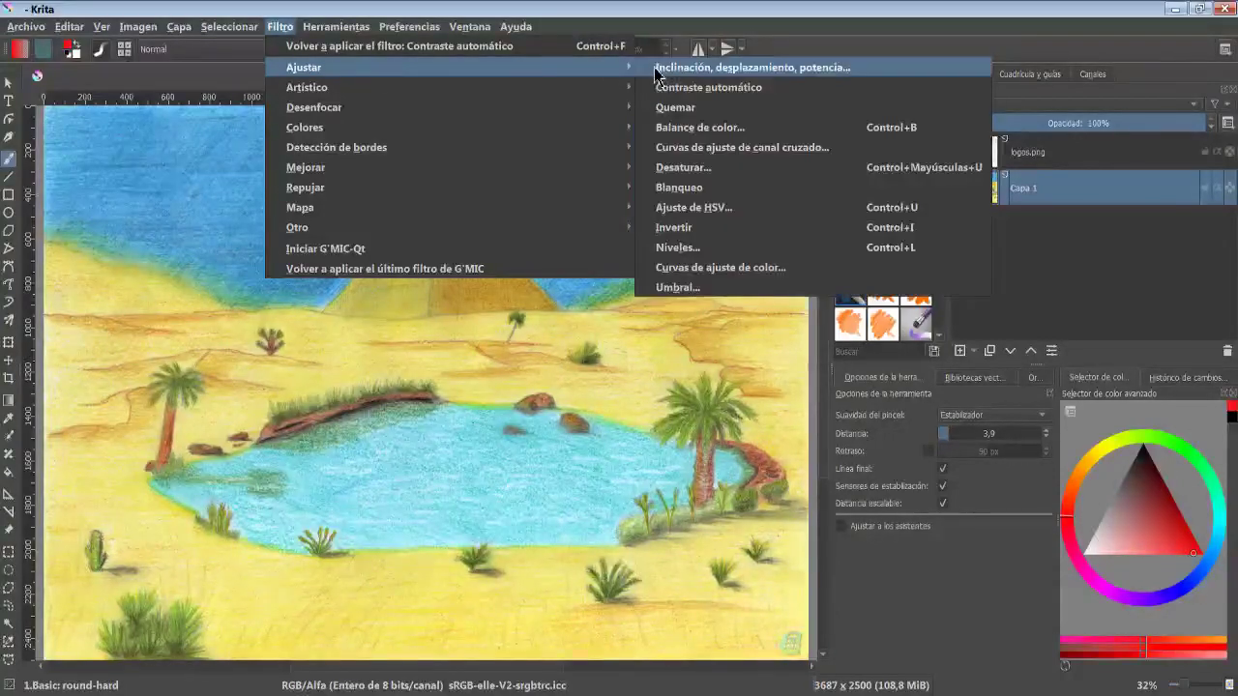
pyautogui.click(760, 69)
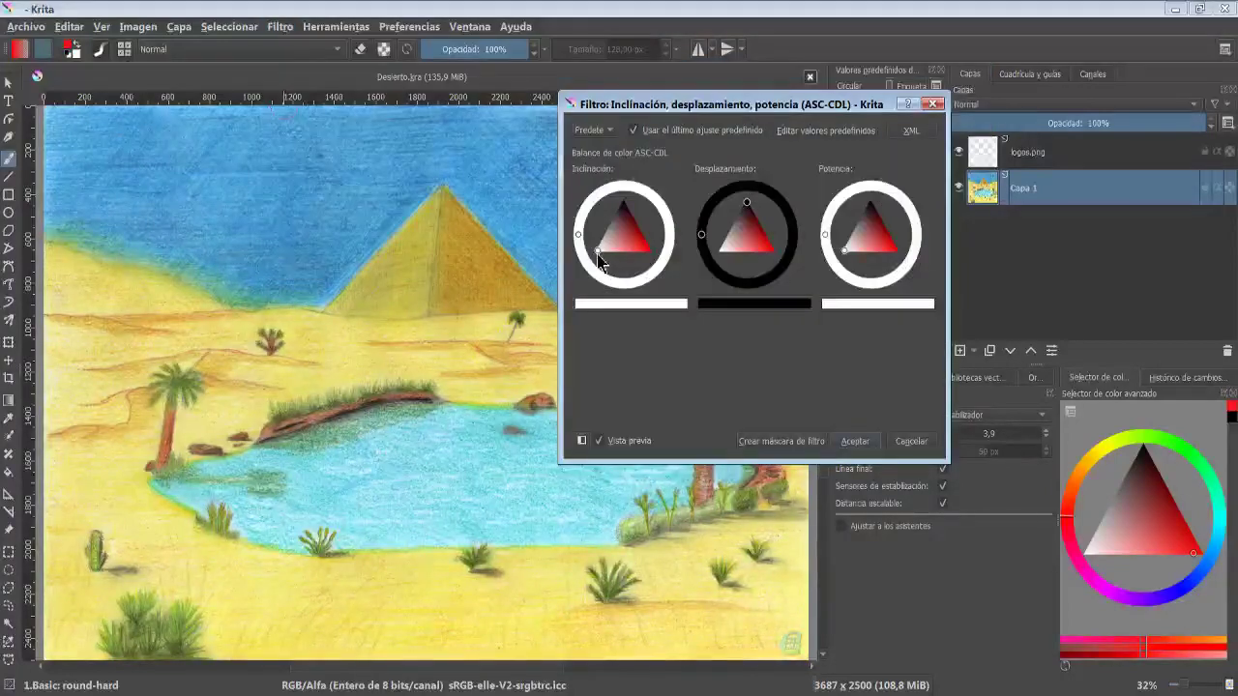
pyautogui.moveTo(612, 244); pyautogui.dragTo(613, 240)
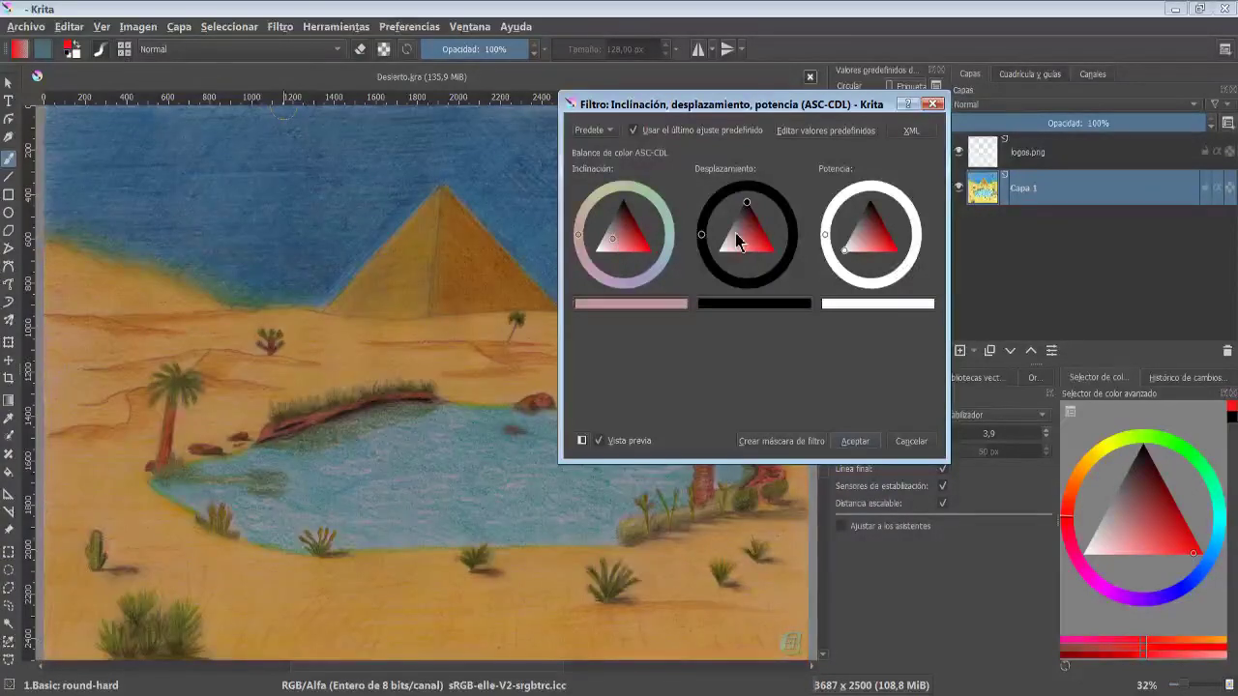
pyautogui.moveTo(750, 210); pyautogui.dragTo(747, 209)
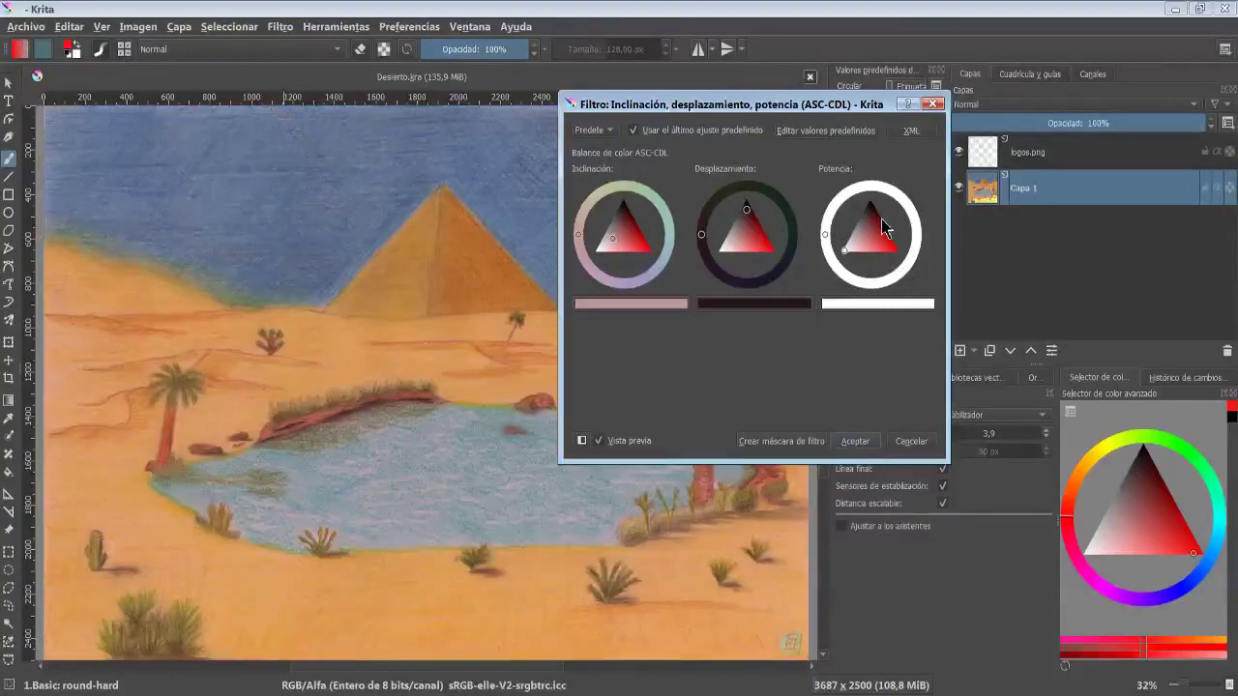
pyautogui.moveTo(844, 249); pyautogui.dragTo(848, 244)
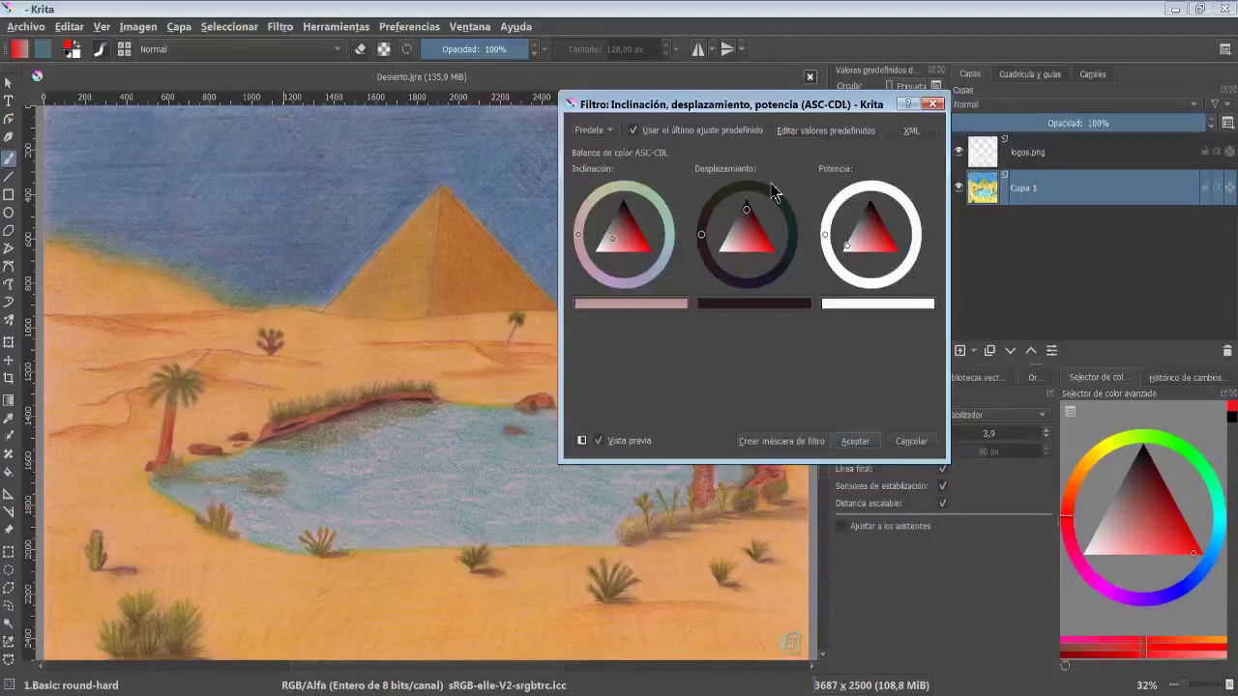
pyautogui.click(911, 442)
# - Apply the Auto Contrast filter to the drawing and undo it
pyautogui.click(280, 26)
pyautogui.click(685, 89)
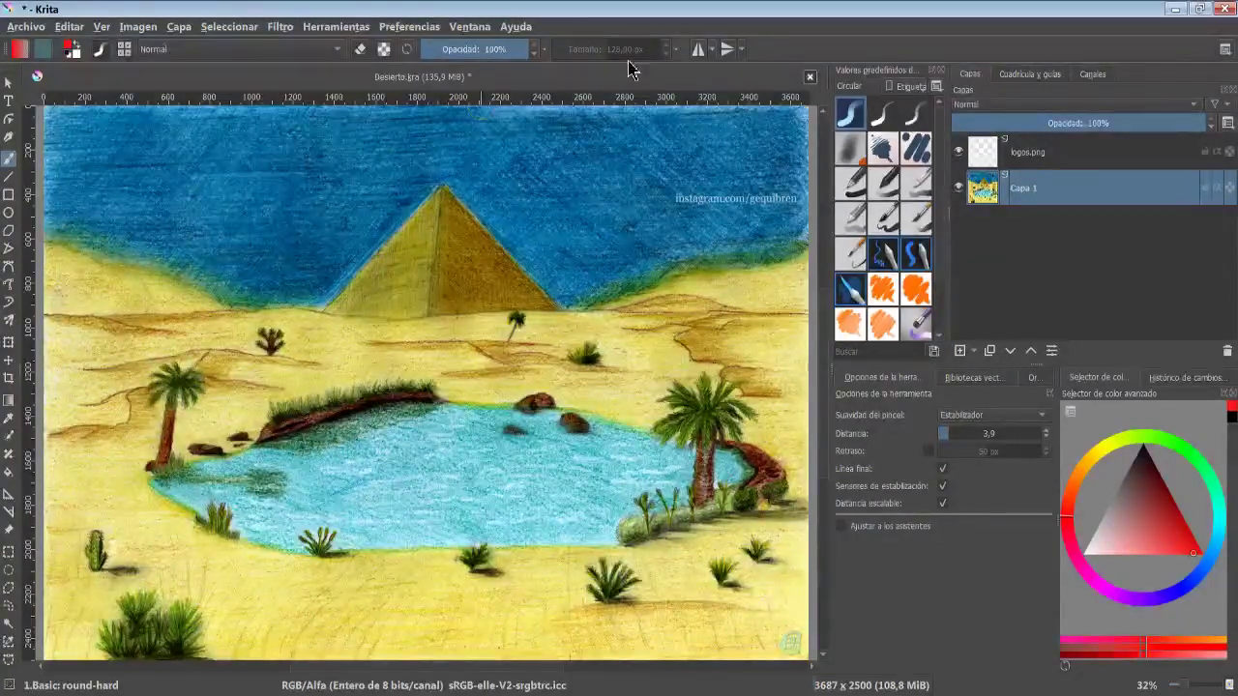
pyautogui.hotkey('ctrl', 'z')
# - Preview a Levels adjustment with input levels 76, 0.247 and 190 and output levels 94 to 184, toggling the preview
pyautogui.click(279, 26)
pyautogui.moveTo(467, 68)
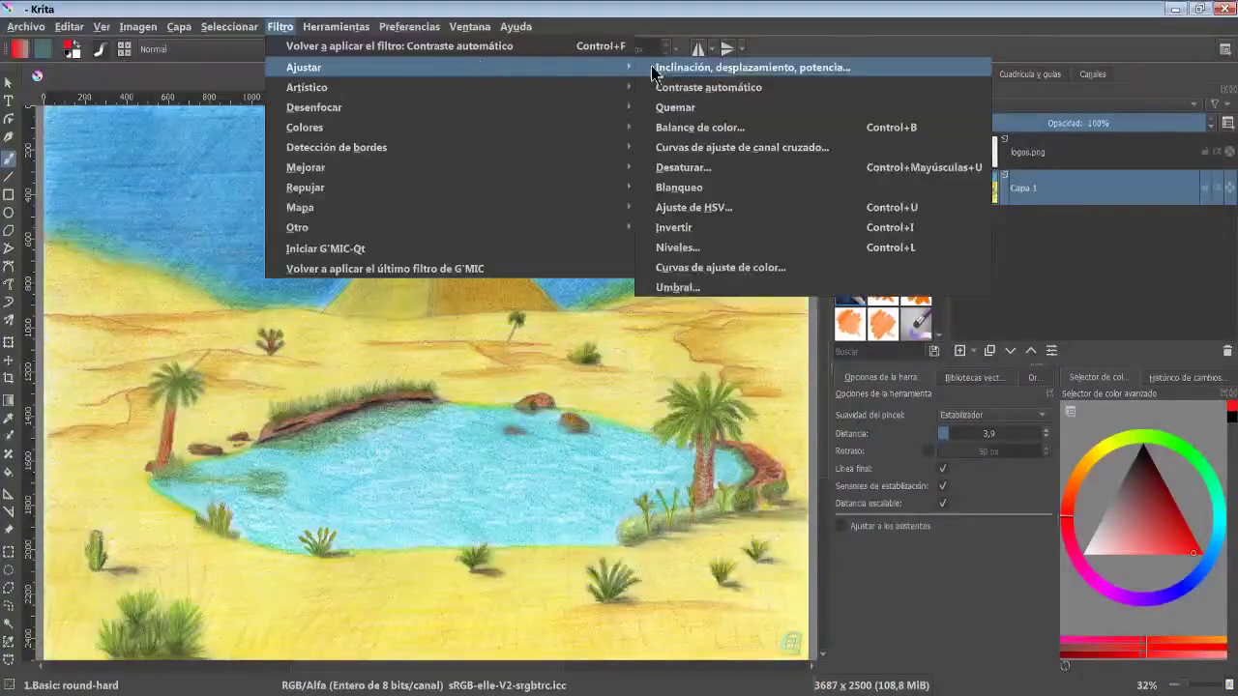
pyautogui.click(723, 253)
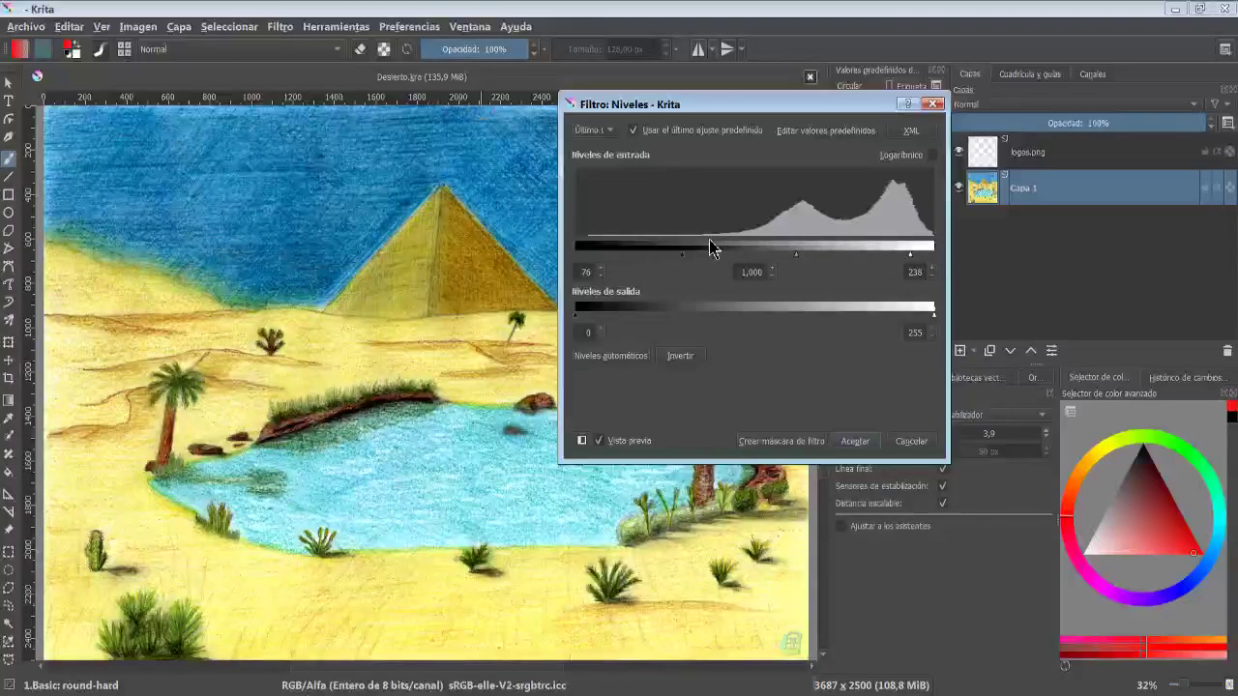
pyautogui.moveTo(797, 256)
pyautogui.mouseDown()
pyautogui.moveTo(652, 257)
pyautogui.moveTo(804, 257)
pyautogui.moveTo(664, 265)
pyautogui.mouseUp()
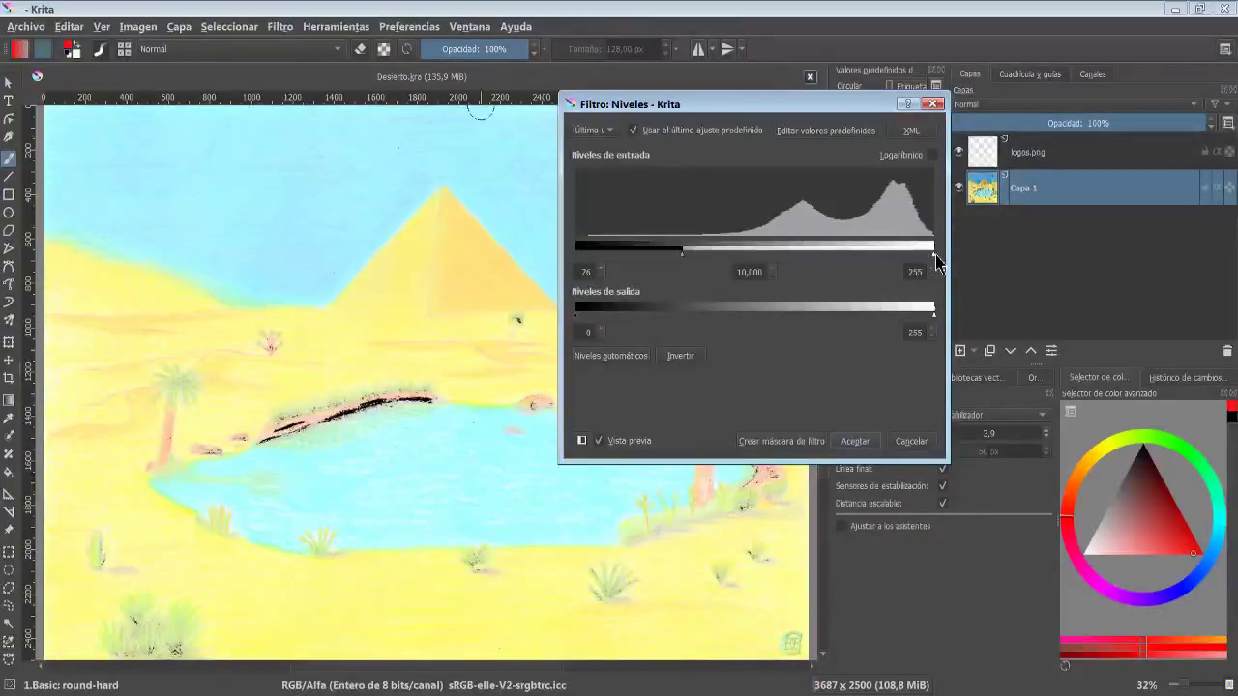
pyautogui.moveTo(917, 261); pyautogui.dragTo(842, 252)
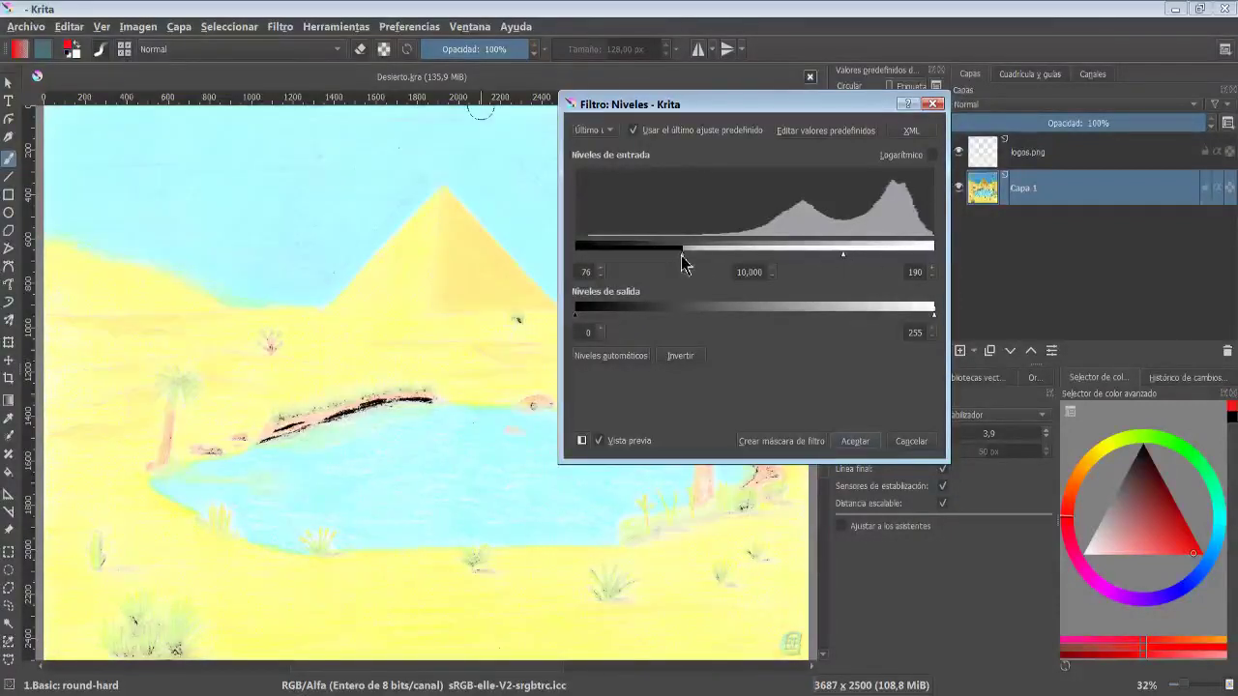
pyautogui.moveTo(683, 257)
pyautogui.mouseDown()
pyautogui.moveTo(811, 266)
pyautogui.moveTo(811, 297)
pyautogui.mouseUp()
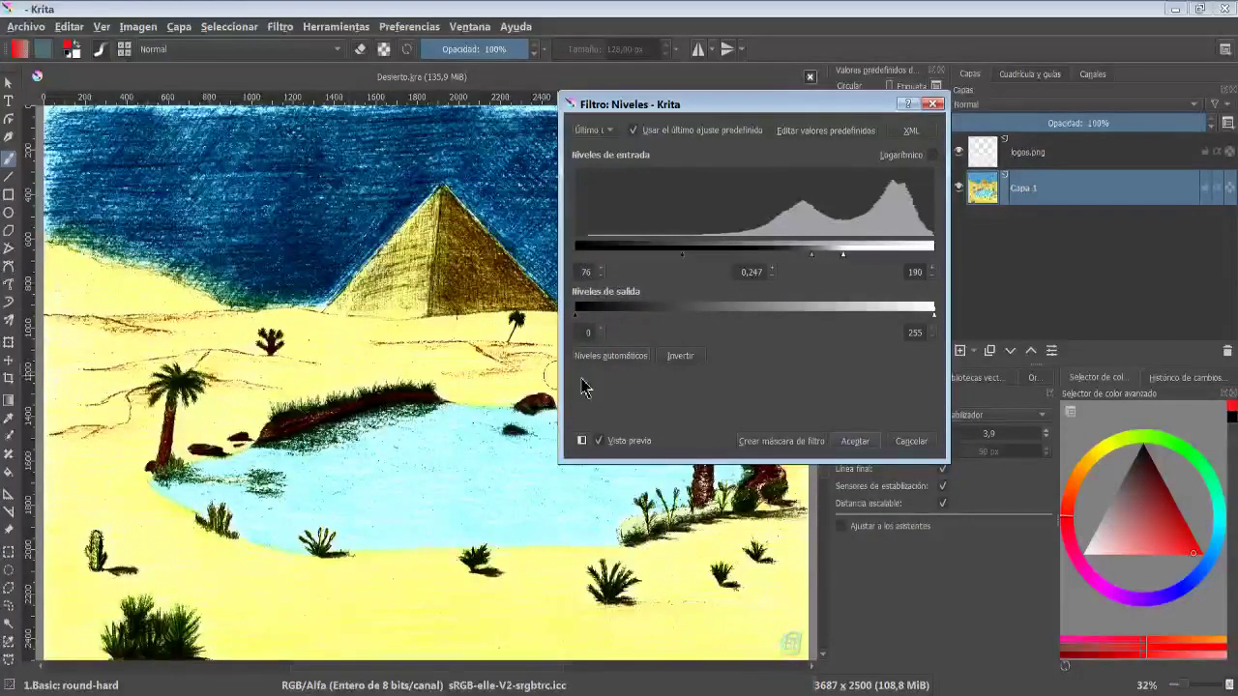
pyautogui.moveTo(575, 314); pyautogui.dragTo(708, 319)
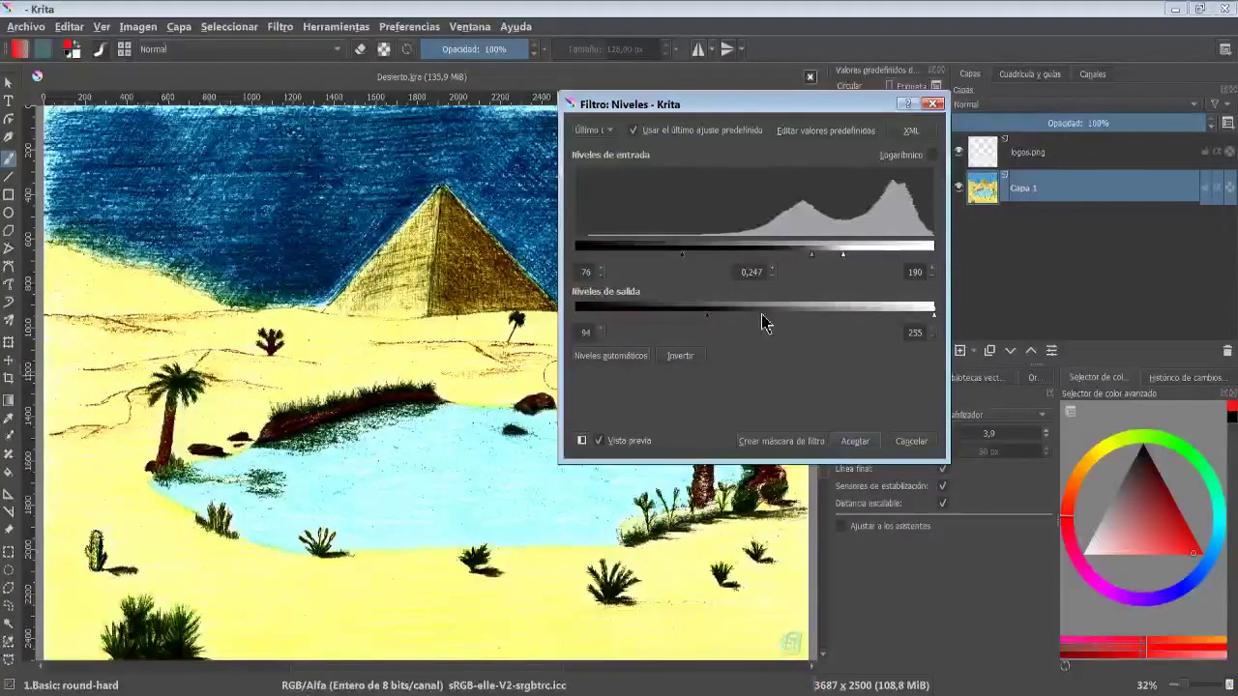
pyautogui.moveTo(933, 316); pyautogui.dragTo(835, 322)
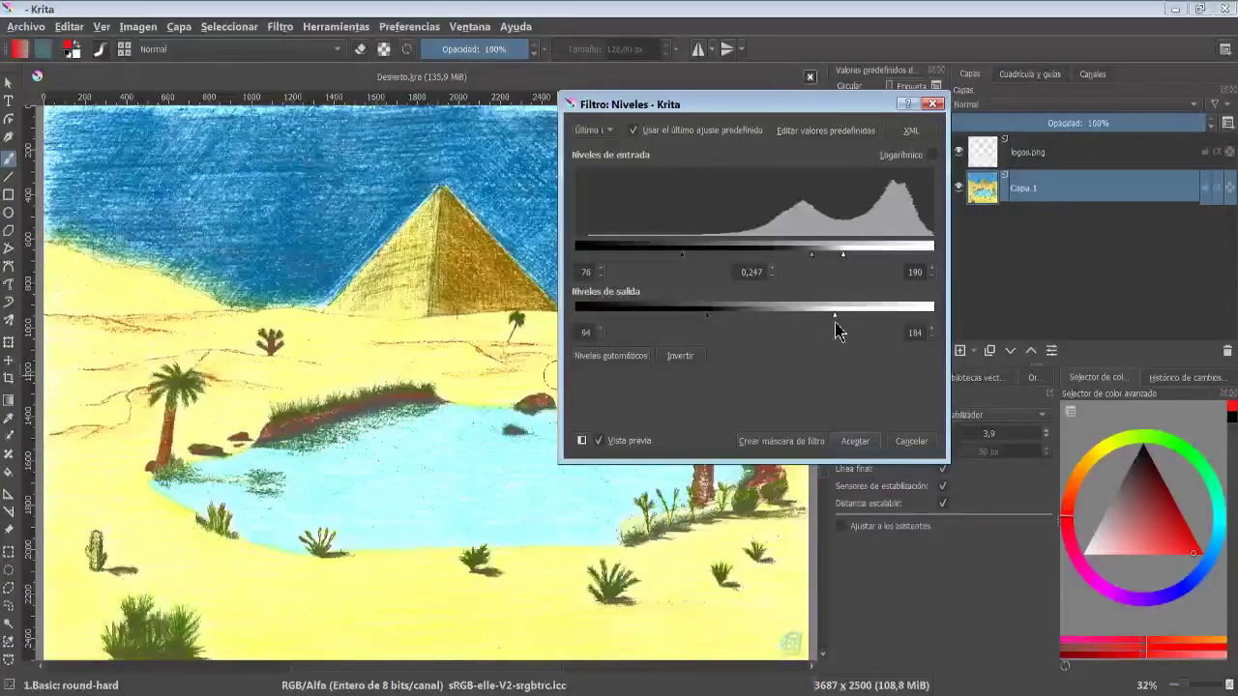
pyautogui.click(600, 441)
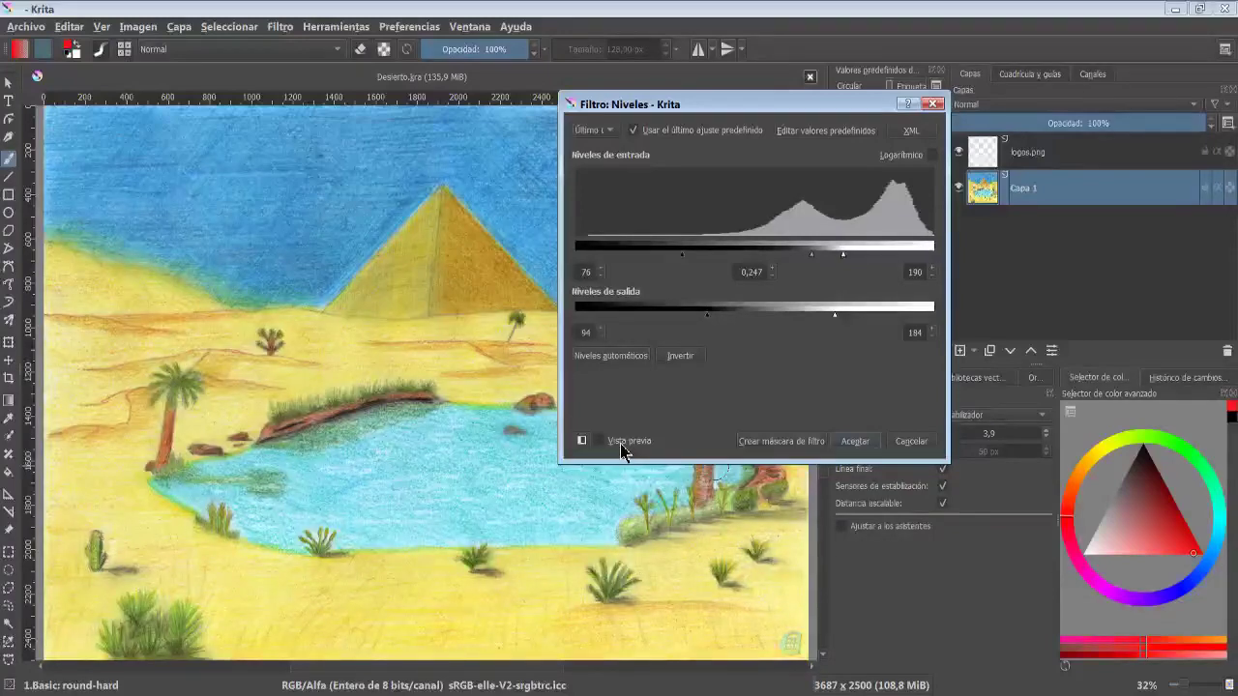
pyautogui.click(620, 445)
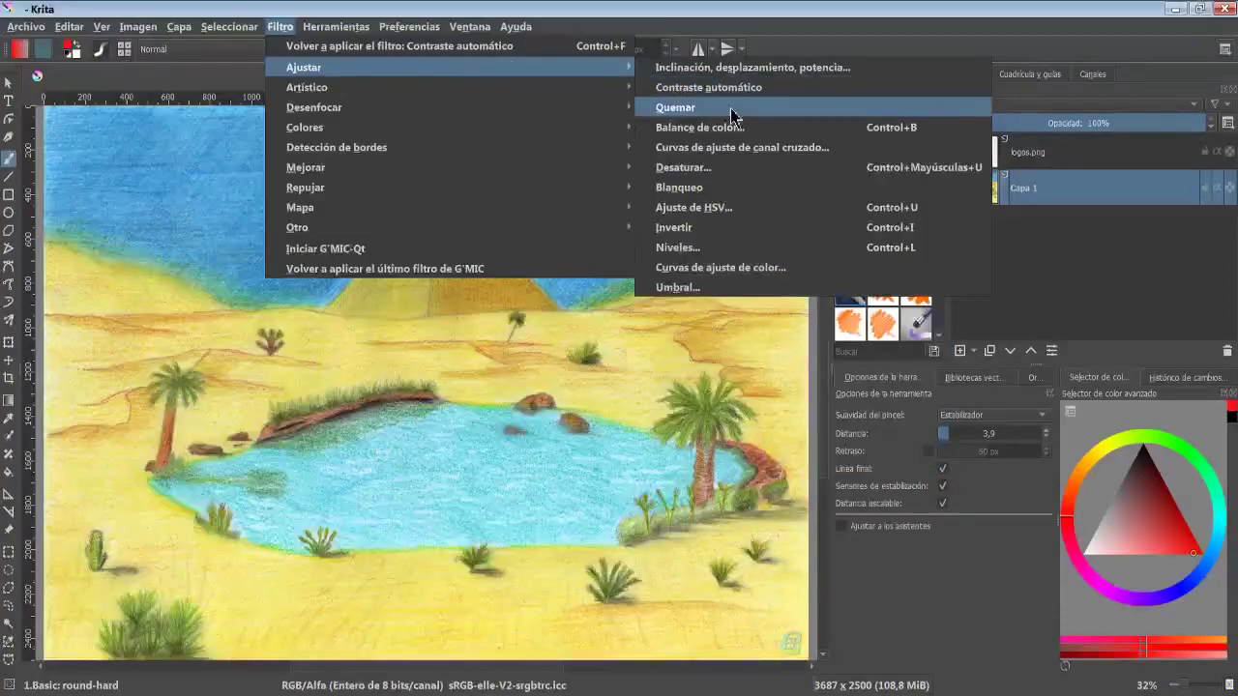
# - Preview the Burn filter with a higher exposure, trying the highlights, midtones and shadows modes
pyautogui.click(732, 112)
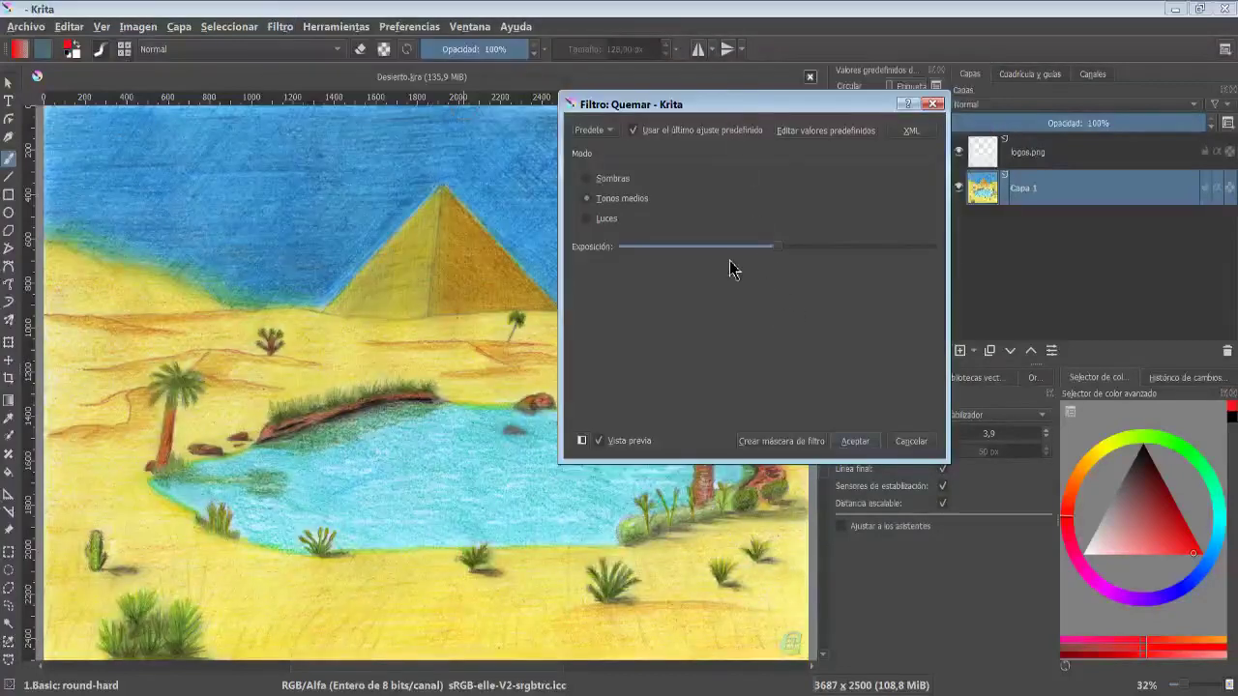
pyautogui.moveTo(778, 250); pyautogui.dragTo(878, 250)
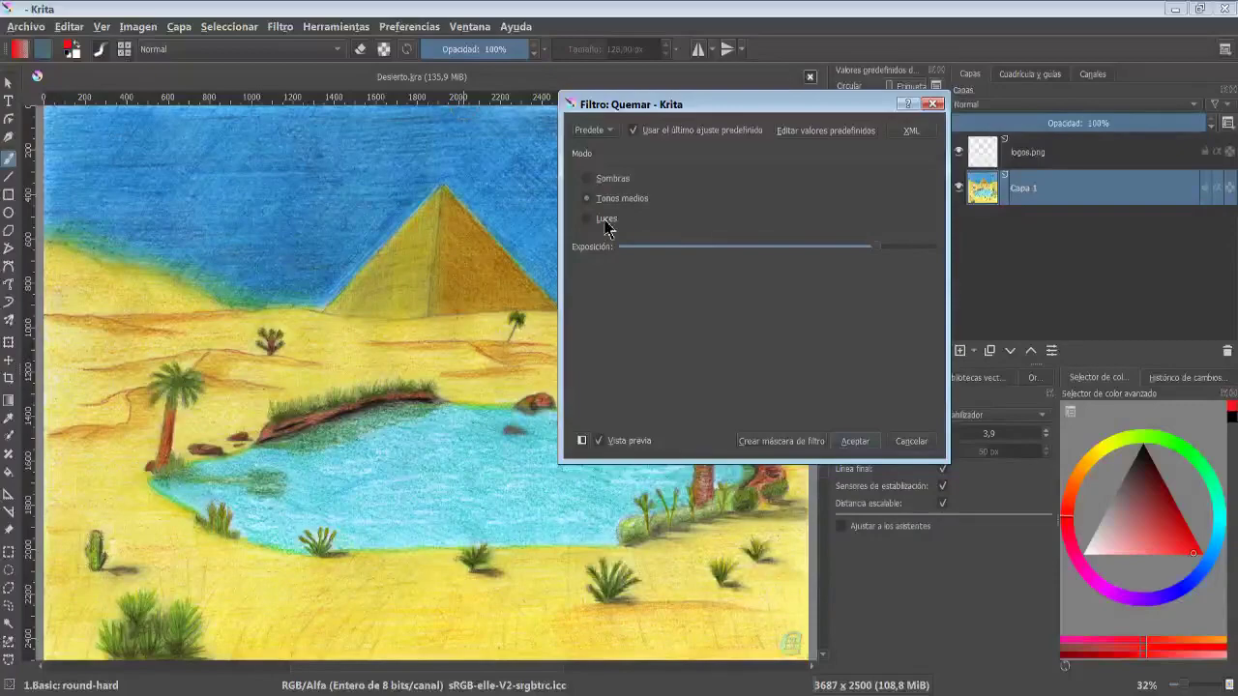
pyautogui.click(606, 220)
pyautogui.click(612, 198)
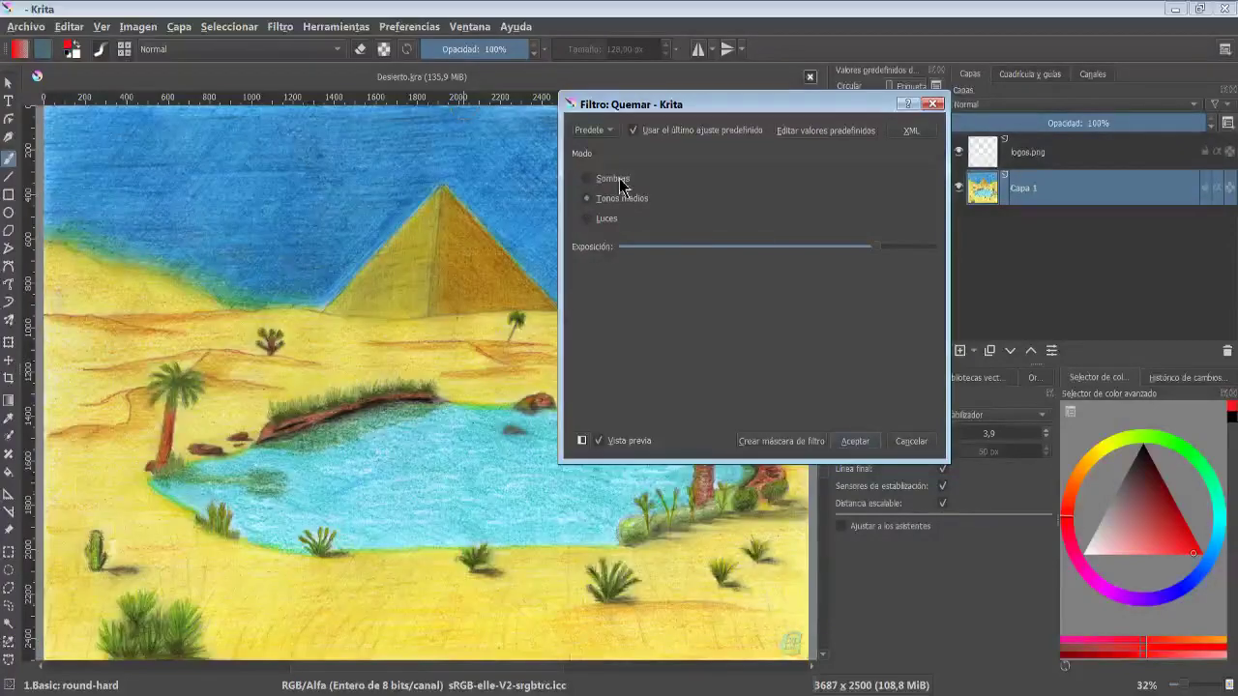
pyautogui.click(620, 181)
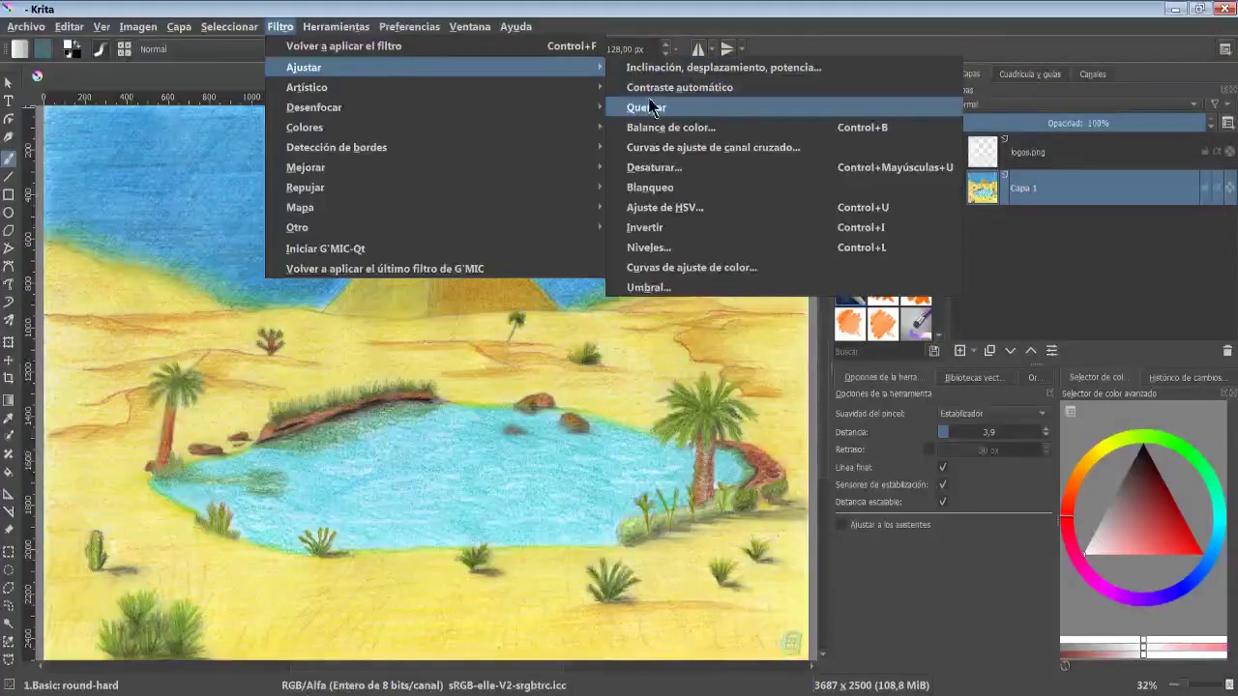
# - Preview Color Balance adjustments on the shadows, midtones and highlights sliders
pyautogui.click(655, 133)
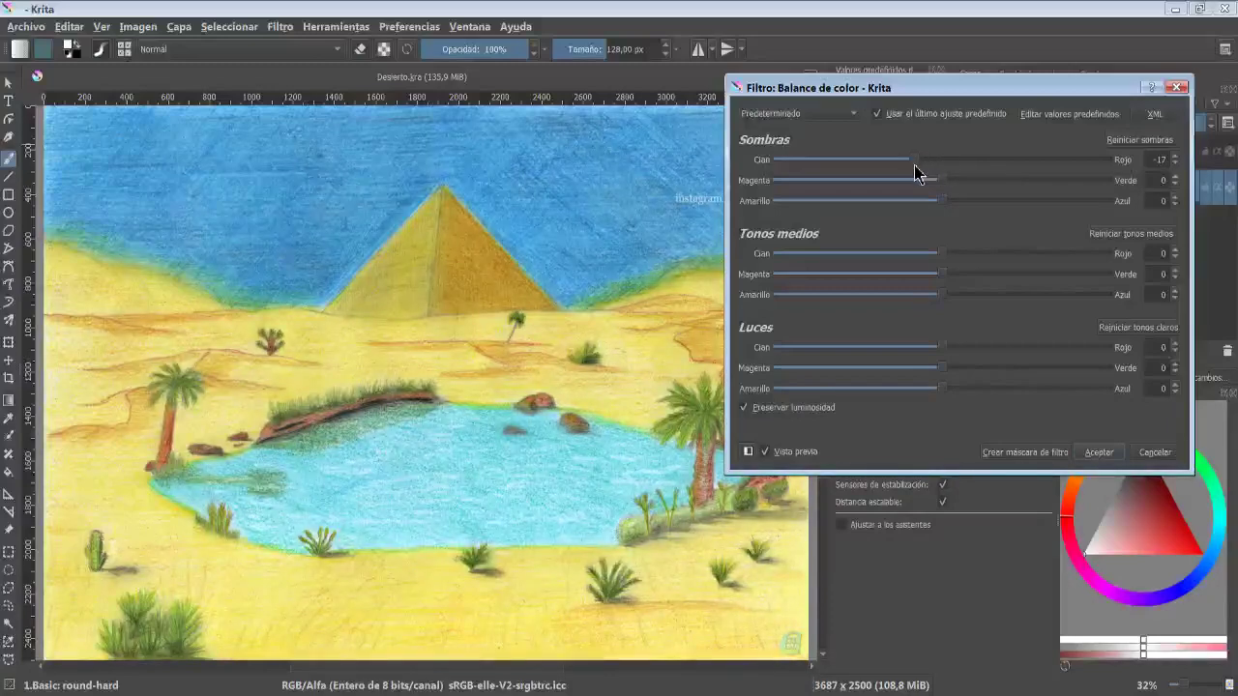
pyautogui.moveTo(915, 166); pyautogui.dragTo(978, 201)
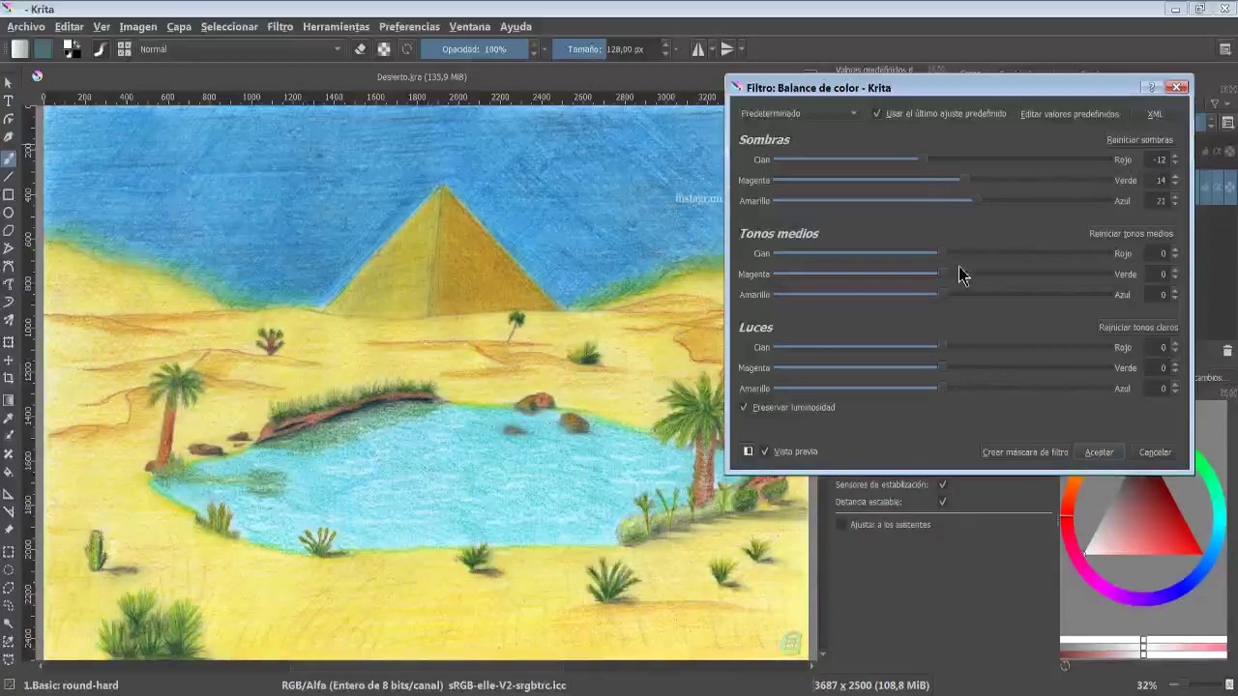
pyautogui.moveTo(938, 254); pyautogui.dragTo(965, 295)
pyautogui.moveTo(938, 348); pyautogui.dragTo(981, 387)
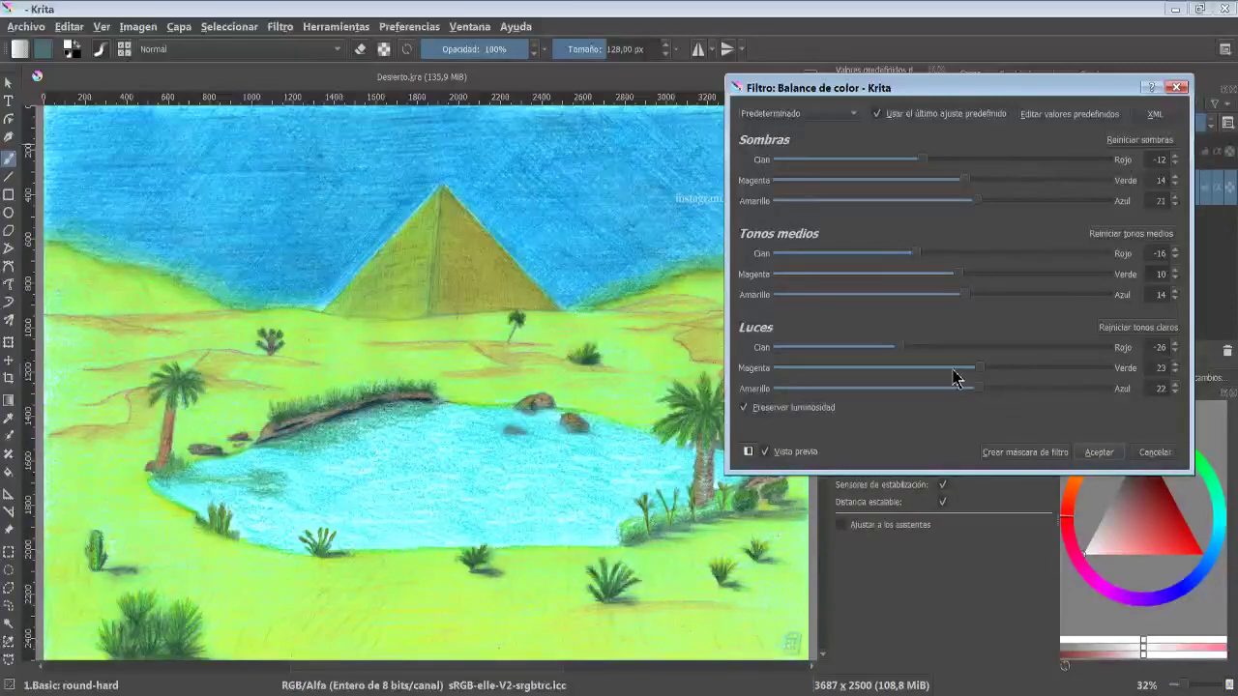
pyautogui.moveTo(982, 389); pyautogui.dragTo(900, 388)
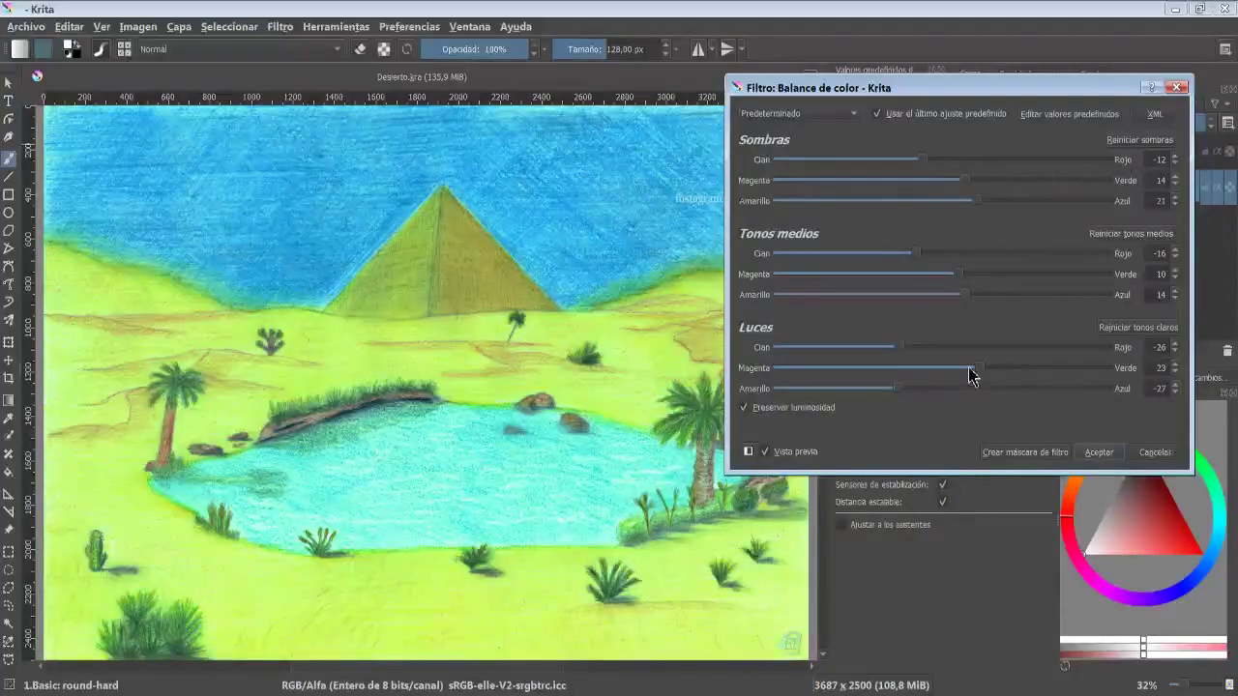
pyautogui.moveTo(979, 367)
pyautogui.mouseDown()
pyautogui.moveTo(899, 367)
pyautogui.moveTo(980, 347)
pyautogui.mouseUp()
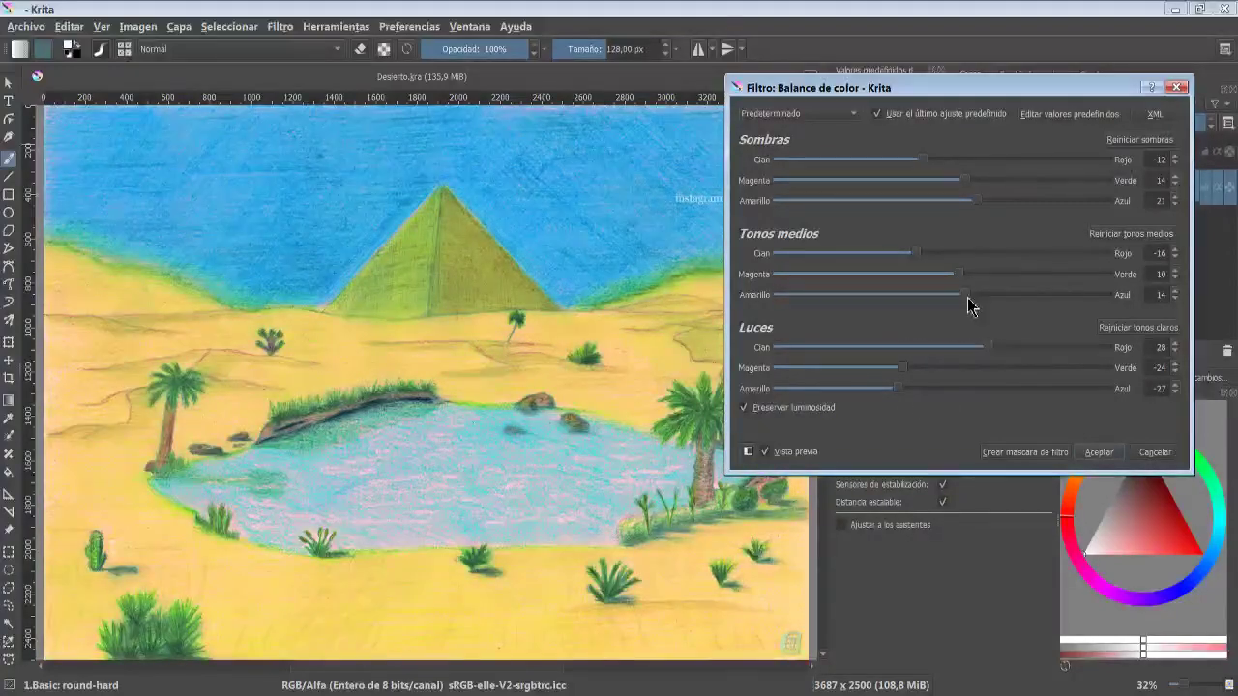
pyautogui.moveTo(967, 295); pyautogui.dragTo(993, 254)
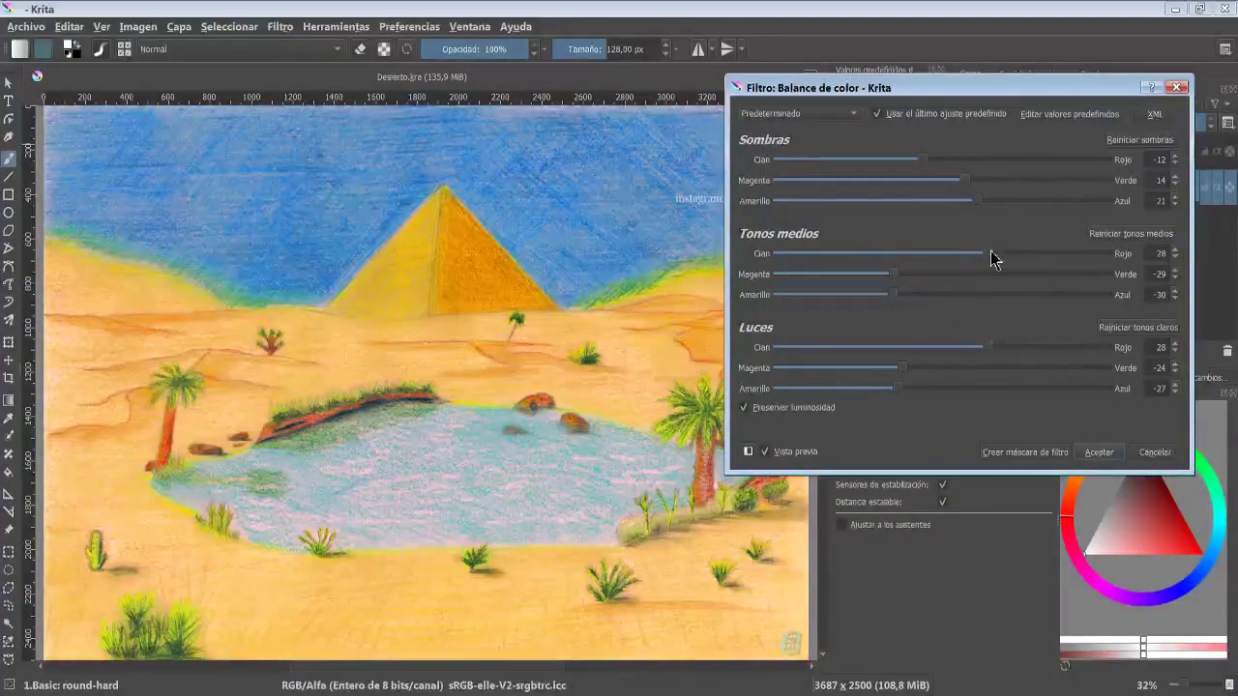
pyautogui.moveTo(977, 200); pyautogui.dragTo(900, 200)
pyautogui.moveTo(968, 180); pyautogui.dragTo(1006, 171)
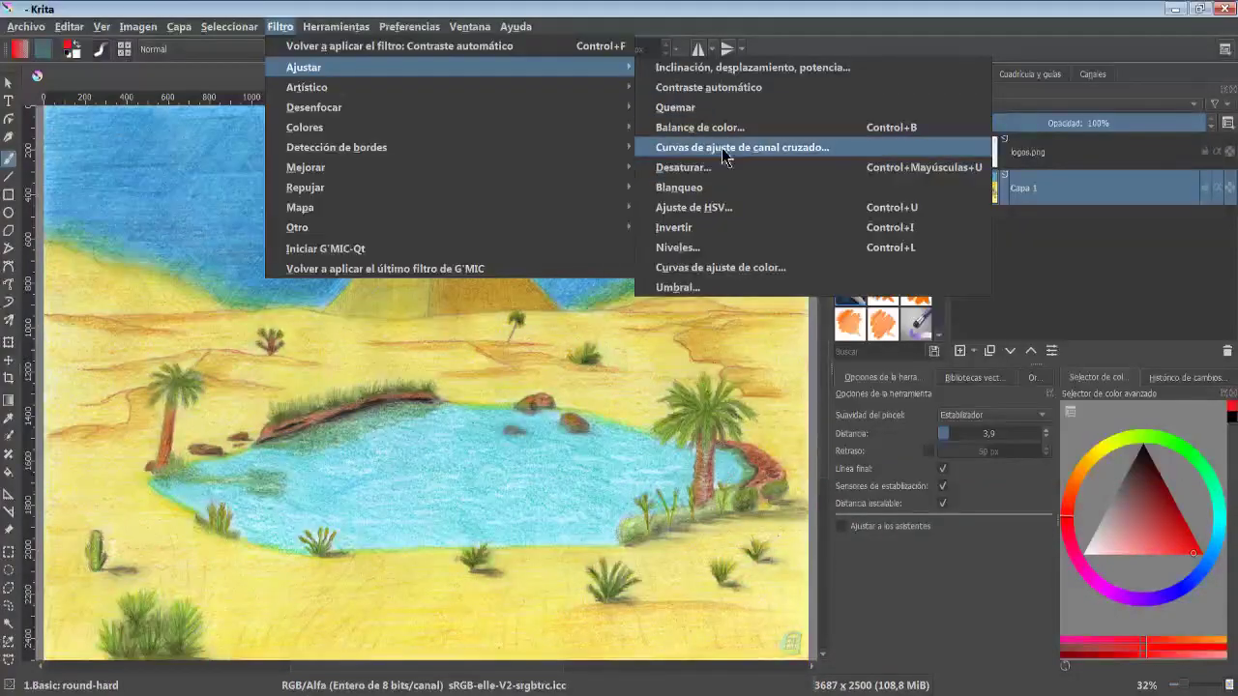
# - Open the Cross-channel adjustment curves filter and bend the saturation curve against luminosity into a dip
pyautogui.click(726, 150)
pyautogui.moveTo(737, 281); pyautogui.dragTo(793, 232)
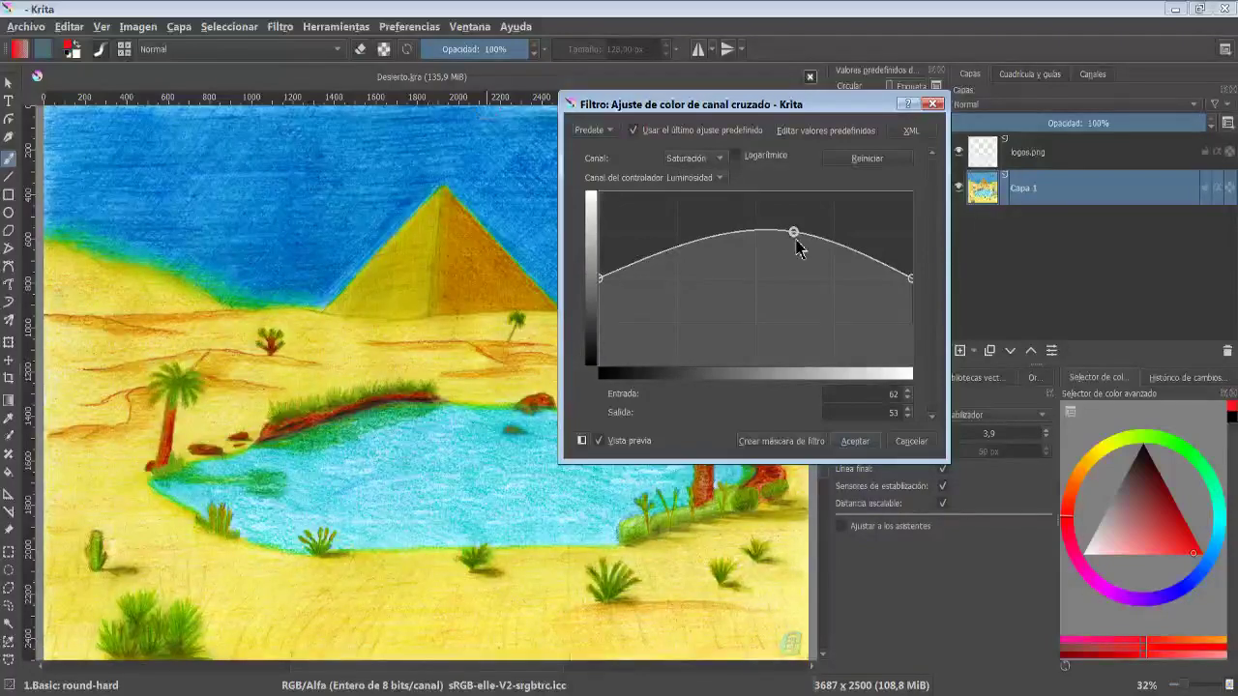
pyautogui.moveTo(793, 233); pyautogui.dragTo(796, 354)
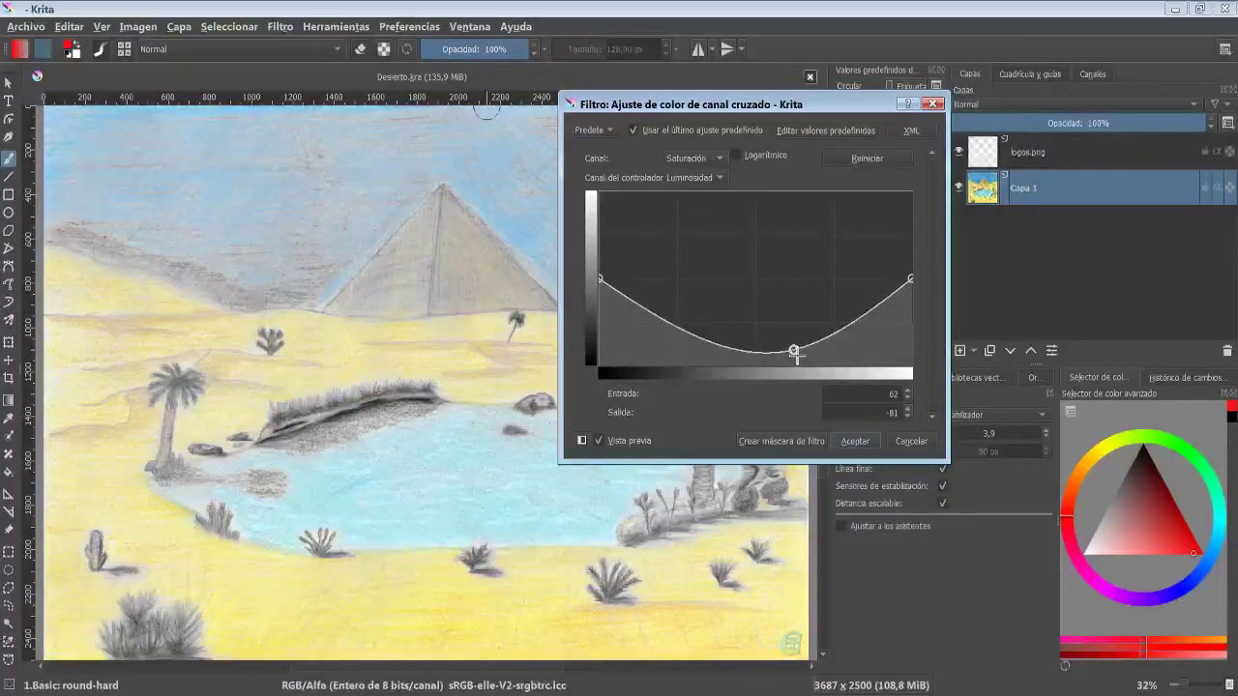
# - Switch the cross-channel curve to the green channel against luminosity, bend it upward with added points, and cancel the filter
pyautogui.click(719, 159)
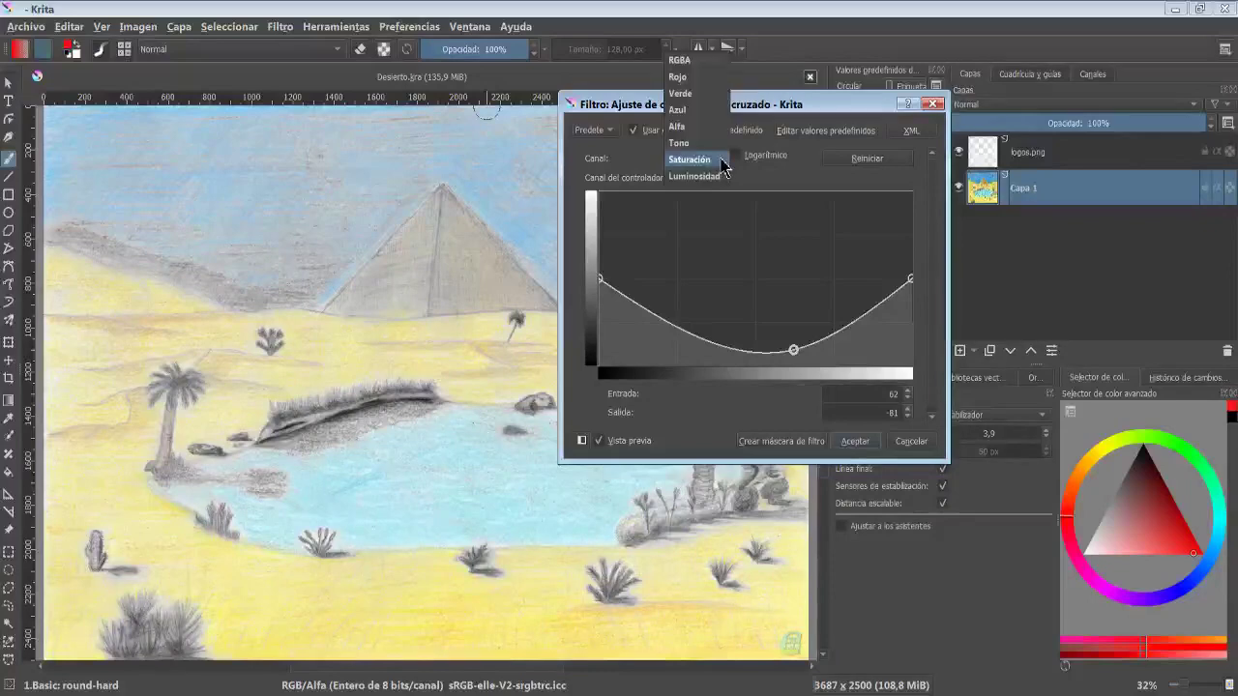
pyautogui.click(682, 93)
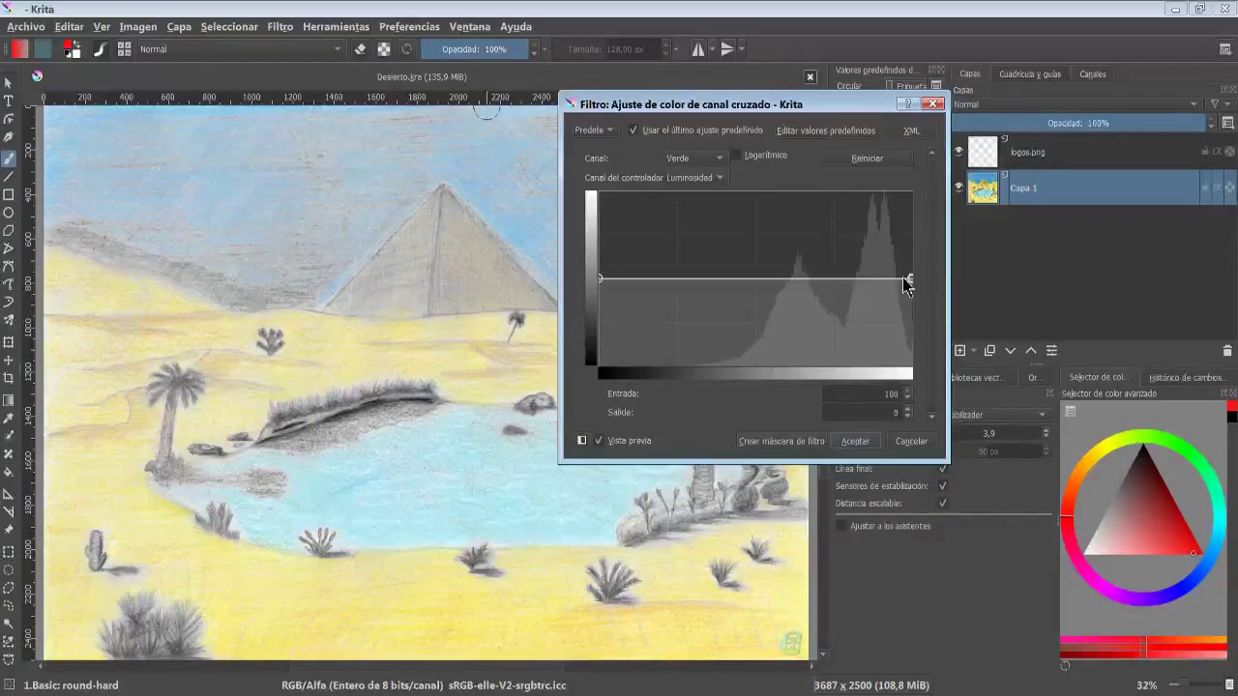
pyautogui.moveTo(906, 282); pyautogui.dragTo(882, 211)
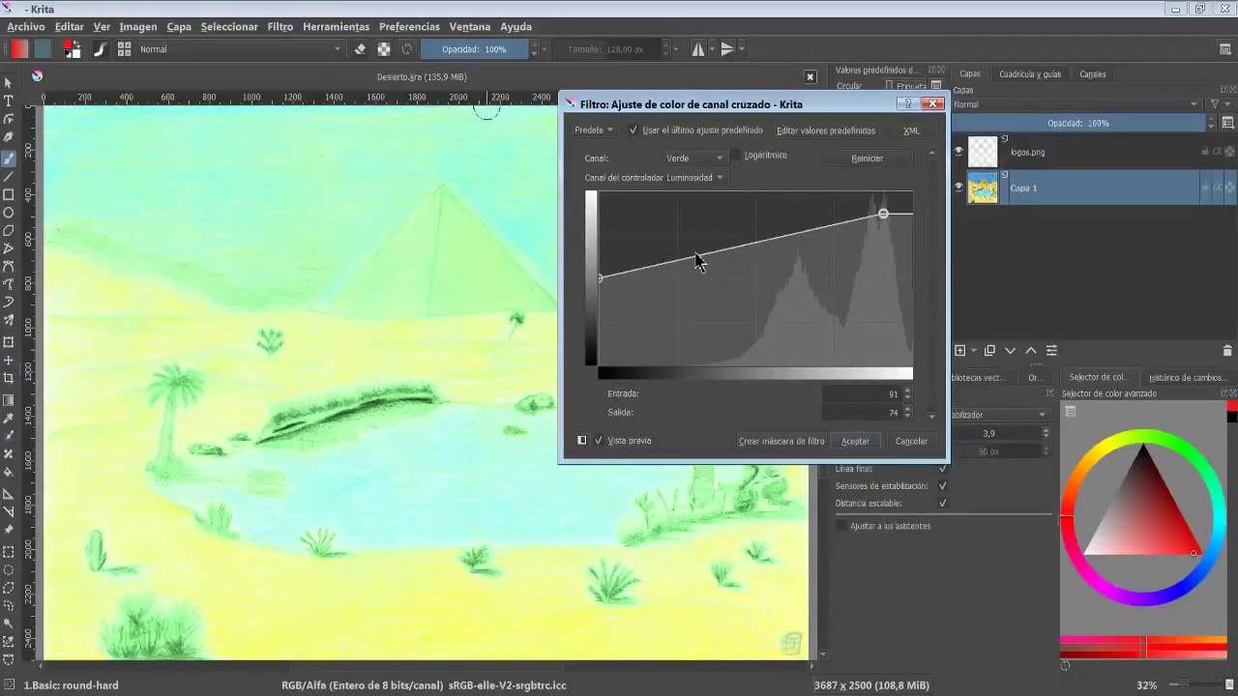
pyautogui.moveTo(695, 254); pyautogui.dragTo(719, 226)
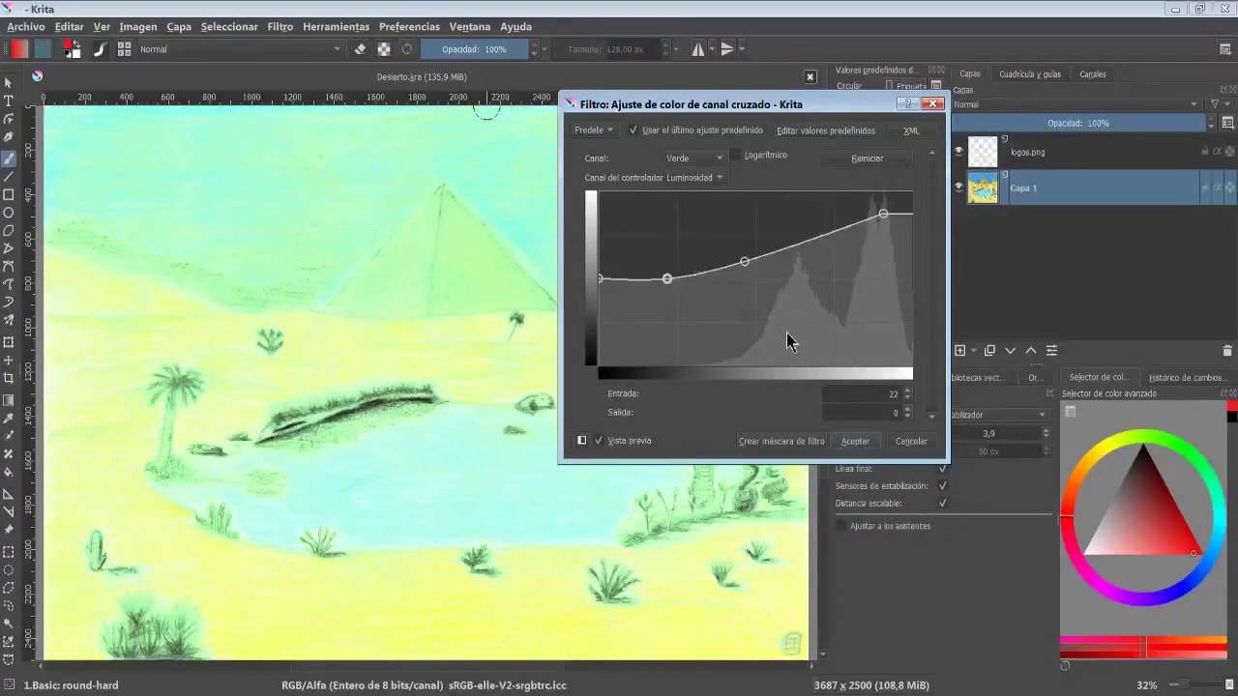
pyautogui.moveTo(746, 262); pyautogui.dragTo(767, 250)
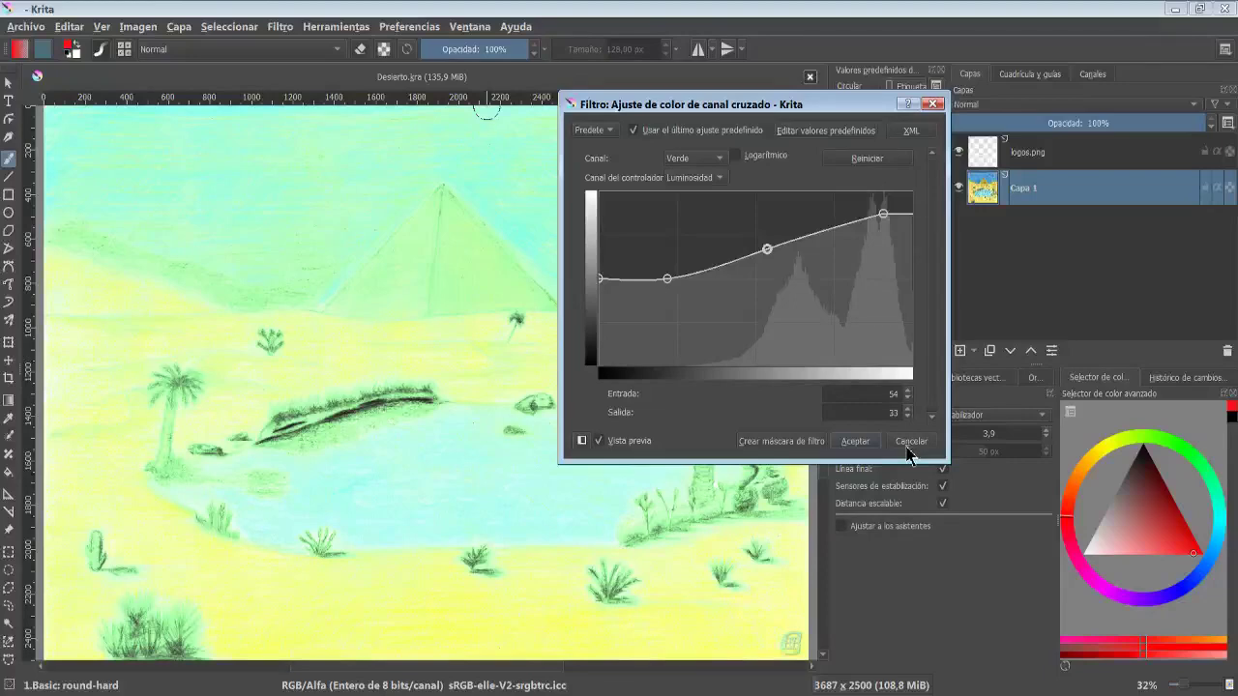
pyautogui.click(910, 442)
# - Preview the Desaturate filter with each desaturation method in turn, from Luminosidad to Max, and cancel it
pyautogui.click(279, 26)
pyautogui.moveTo(555, 75)
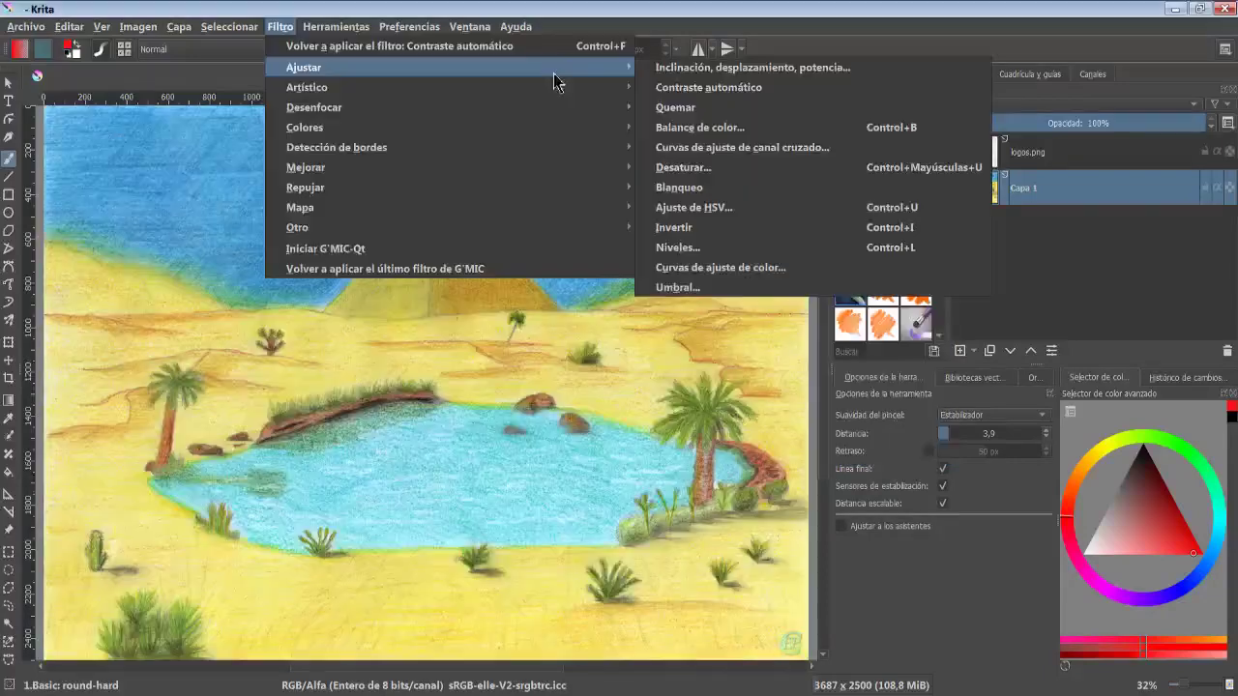
pyautogui.click(737, 168)
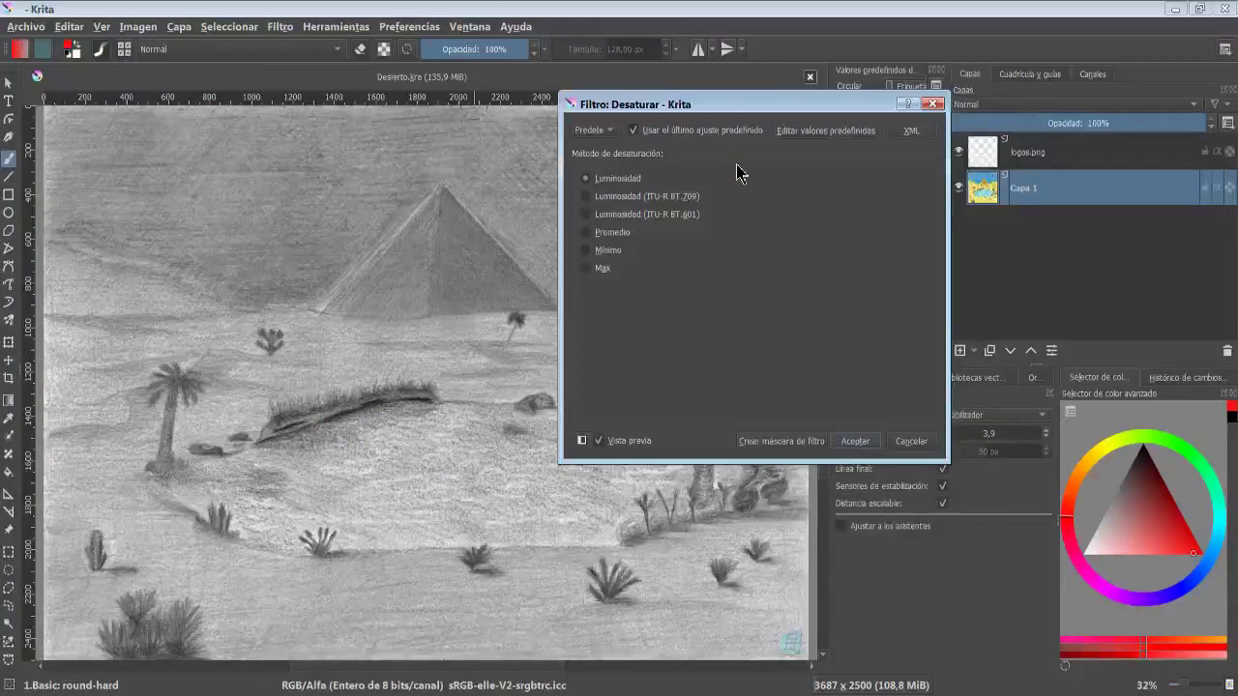
pyautogui.click(610, 200)
pyautogui.click(613, 212)
pyautogui.click(614, 234)
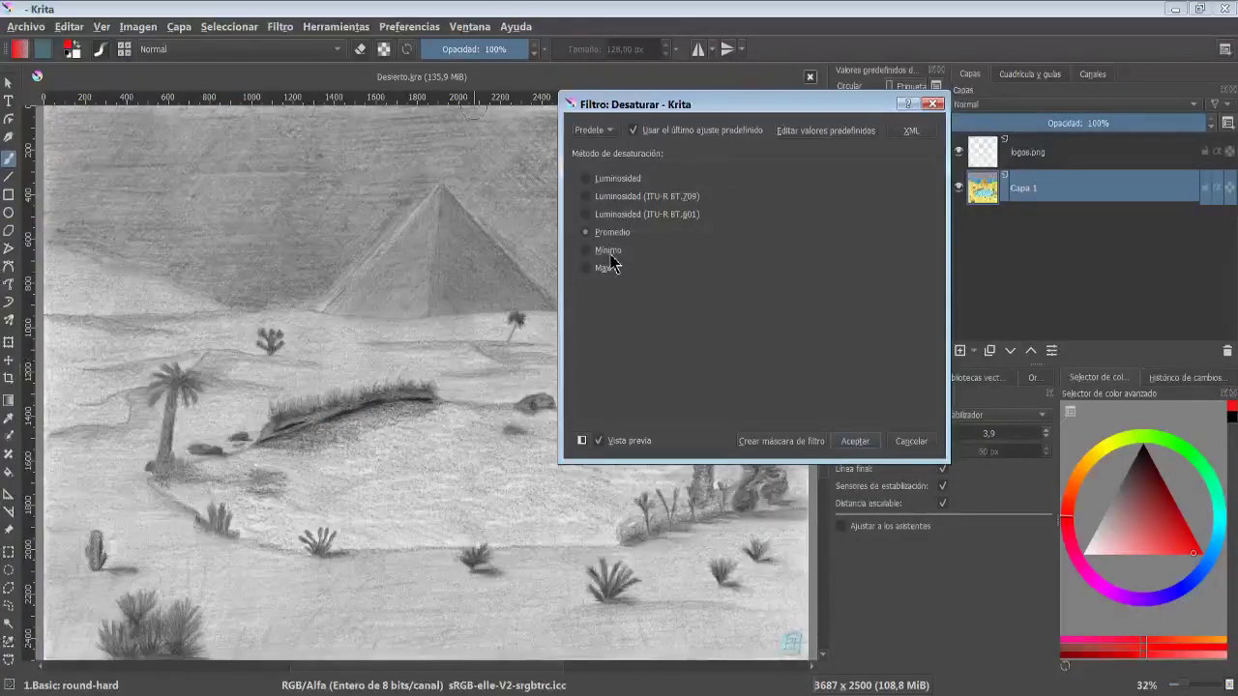
pyautogui.click(610, 254)
pyautogui.click(606, 275)
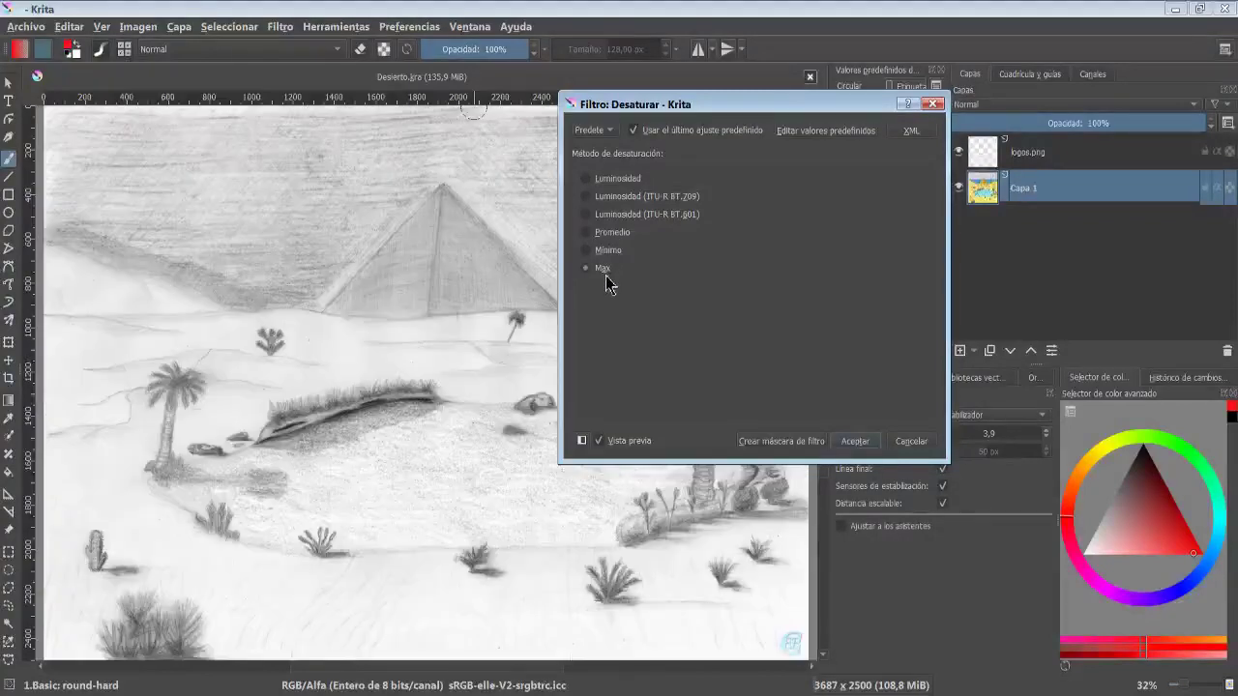
pyautogui.click(911, 442)
# - Preview the Dodge filter at maximum exposure, switching between highlights, midtones and shadows modes, and cancel it
pyautogui.click(279, 26)
pyautogui.moveTo(304, 67)
pyautogui.click(715, 197)
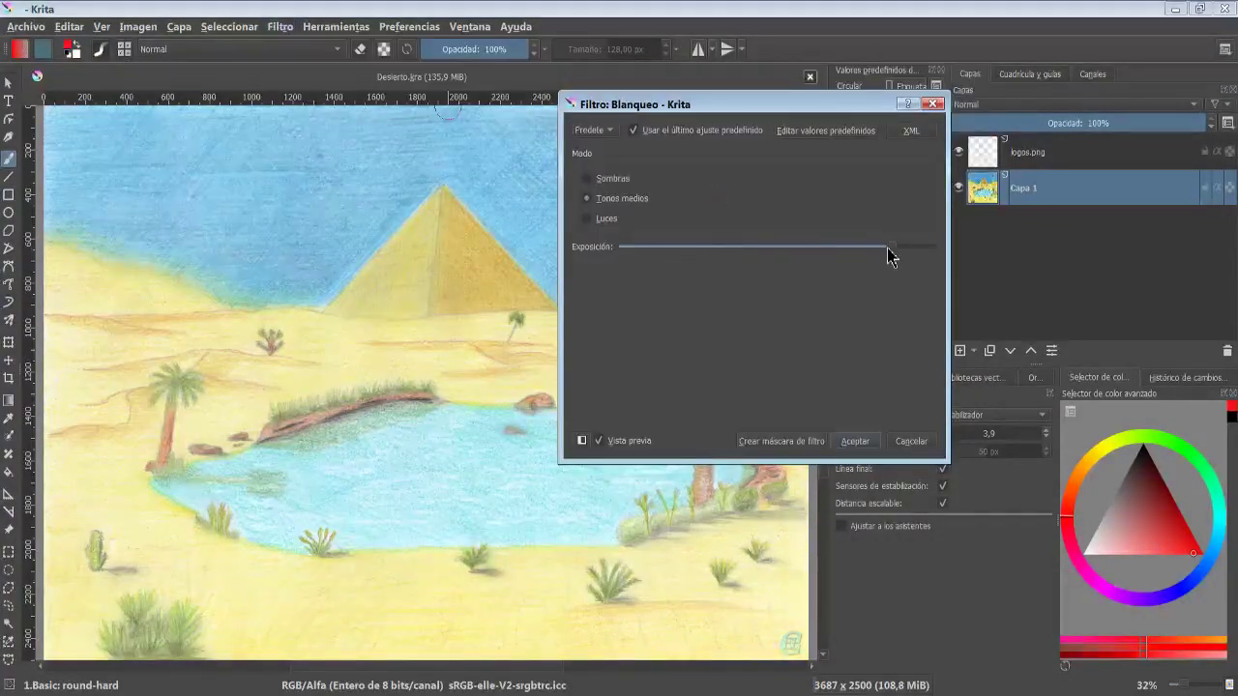
pyautogui.moveTo(890, 249)
pyautogui.mouseDown()
pyautogui.moveTo(624, 255)
pyautogui.moveTo(619, 237)
pyautogui.moveTo(913, 250)
pyautogui.mouseUp()
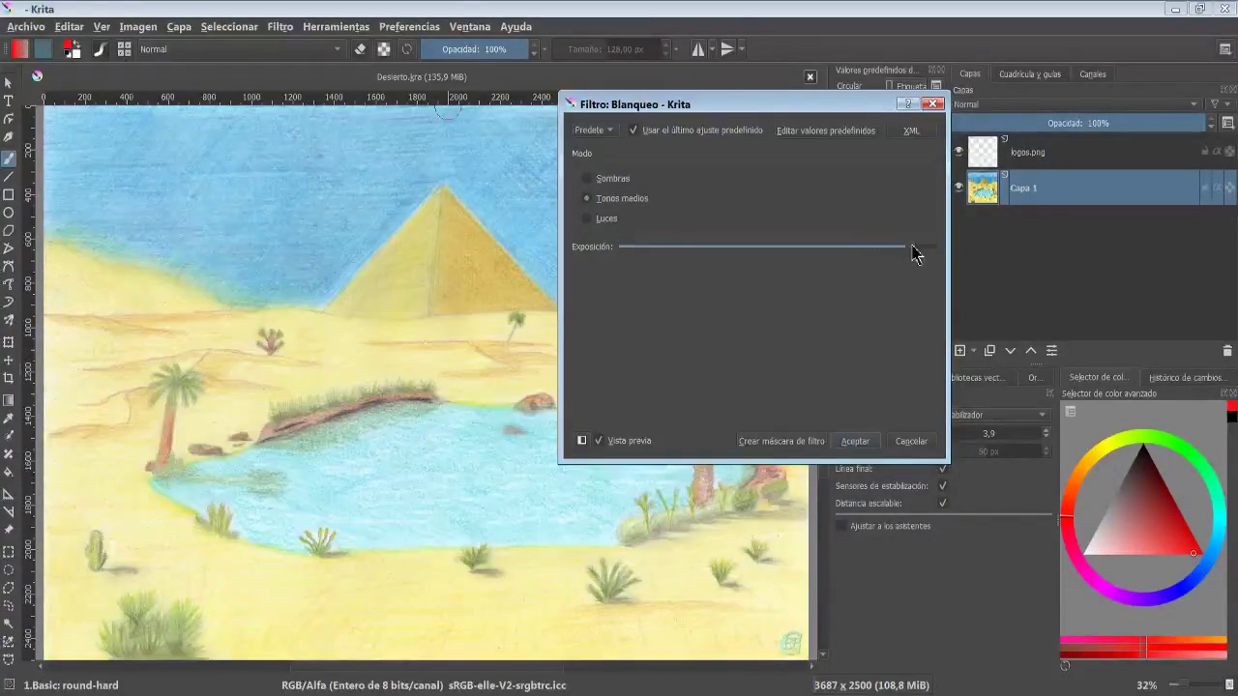
pyautogui.click(610, 223)
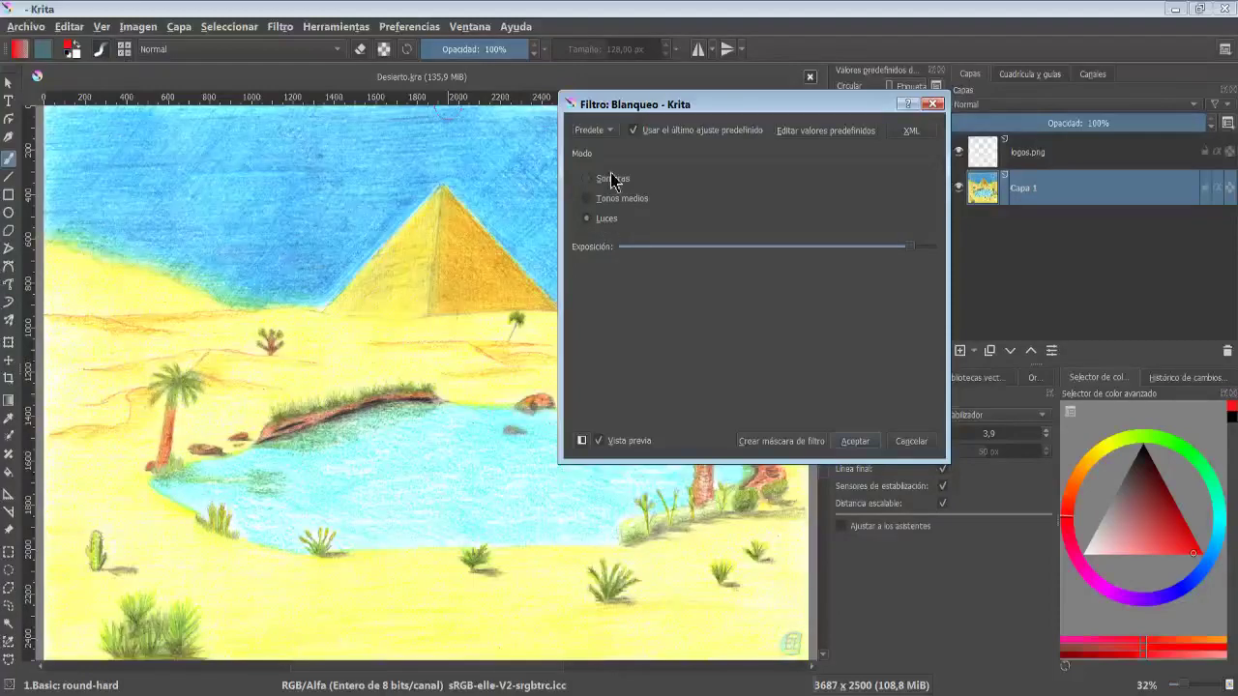
pyautogui.click(614, 180)
pyautogui.click(608, 218)
pyautogui.click(614, 181)
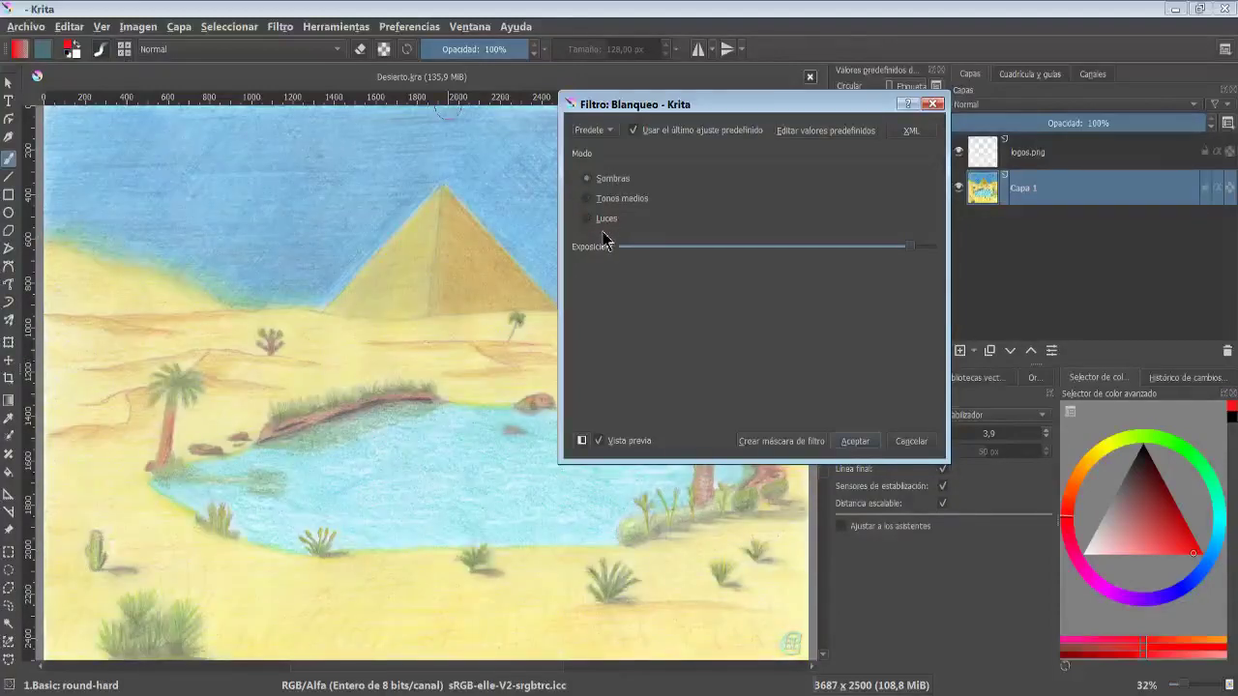
pyautogui.click(911, 442)
# - Preview the HSV Adjustment filter, raising the lightness slider and lowering the saturation slider
pyautogui.click(280, 26)
pyautogui.moveTo(331, 88)
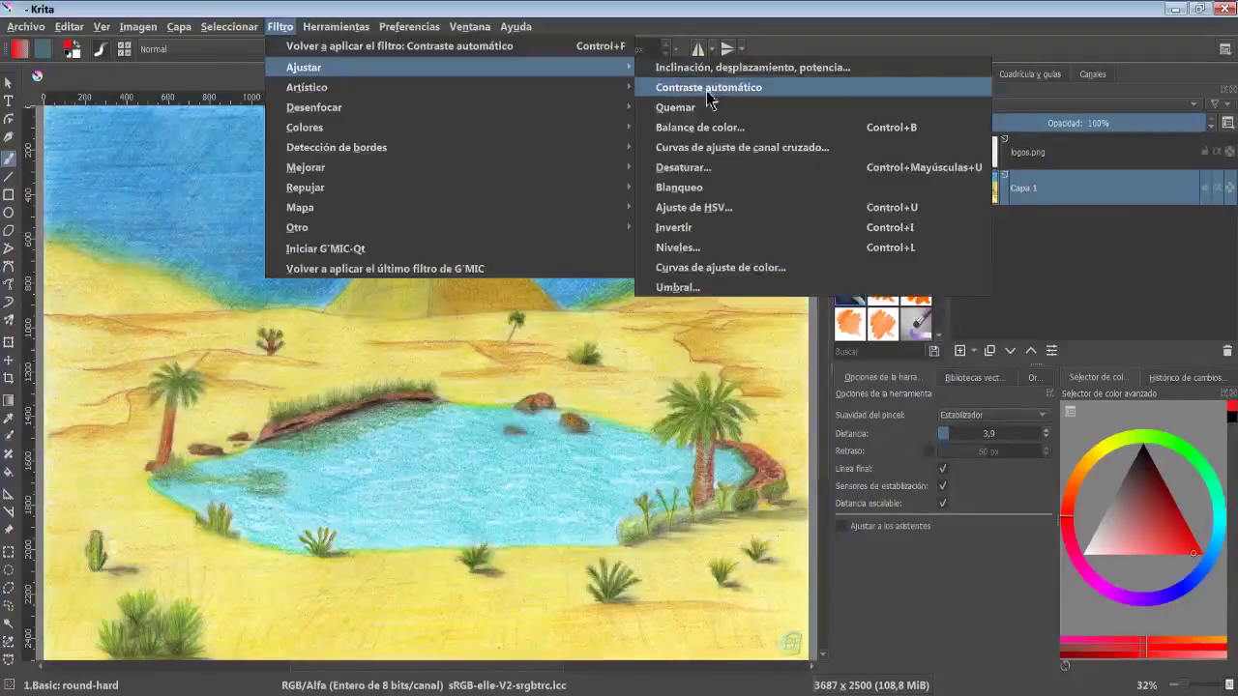
pyautogui.click(693, 205)
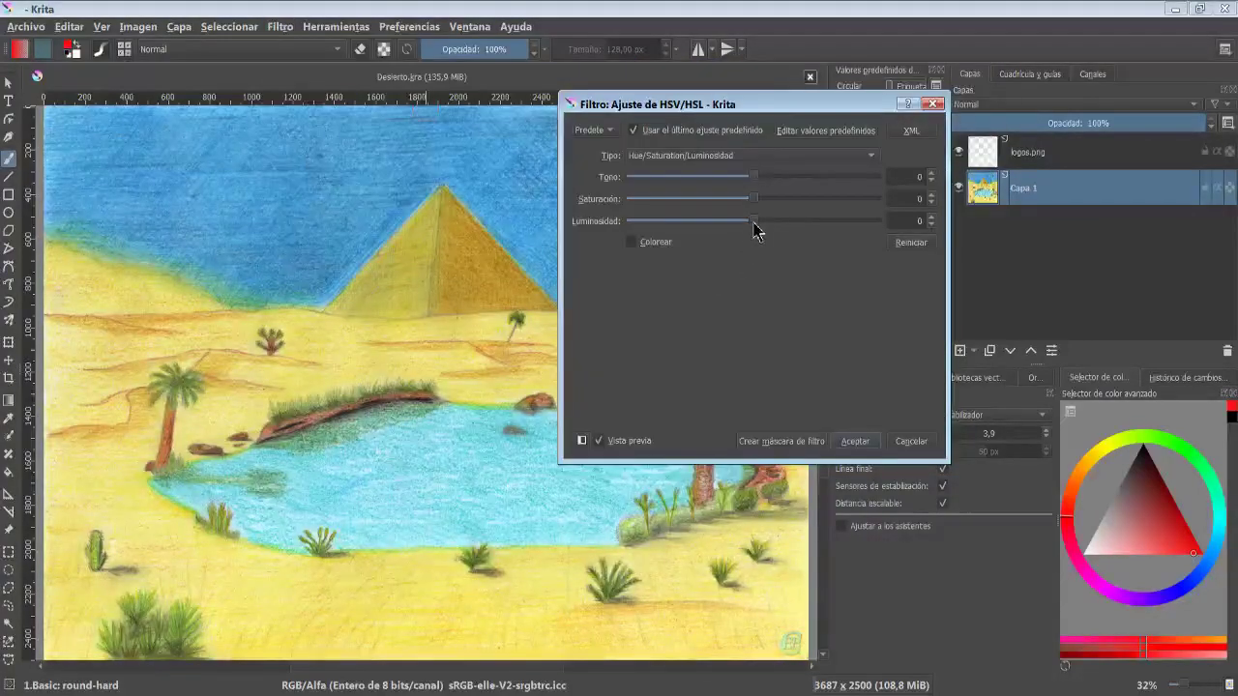
pyautogui.moveTo(754, 229); pyautogui.dragTo(838, 229)
pyautogui.moveTo(753, 201); pyautogui.dragTo(690, 185)
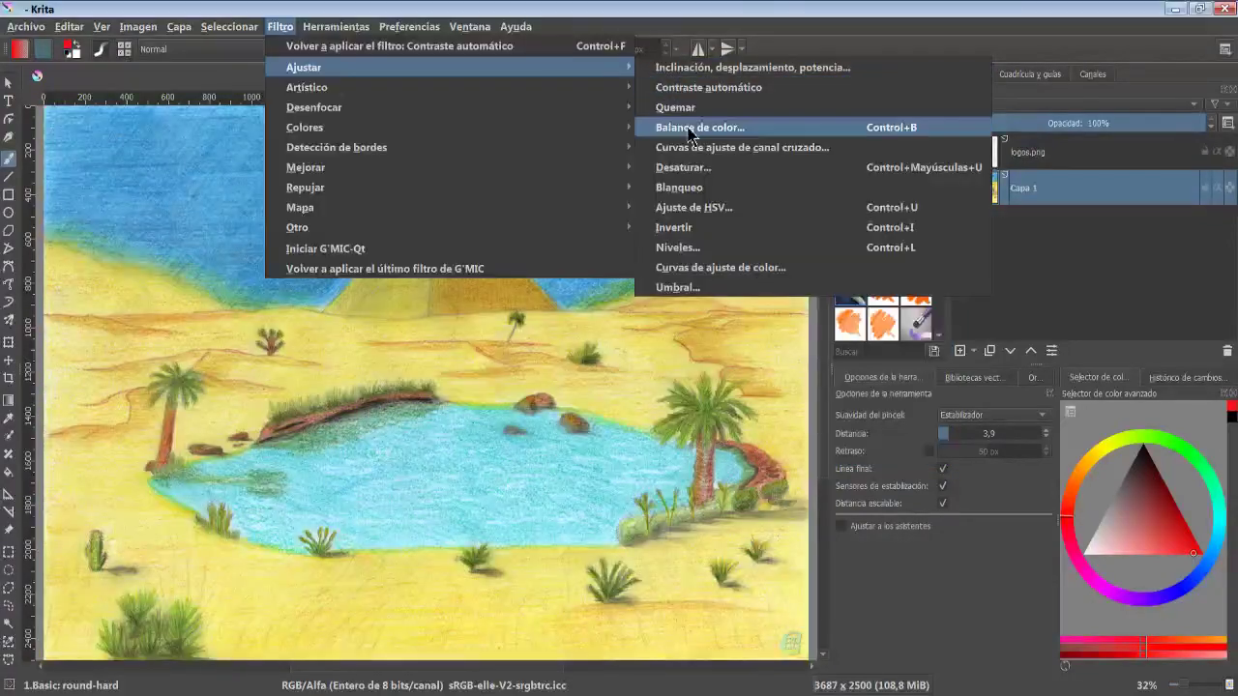
# - Apply the Invert filter to the image
pyautogui.click(703, 237)
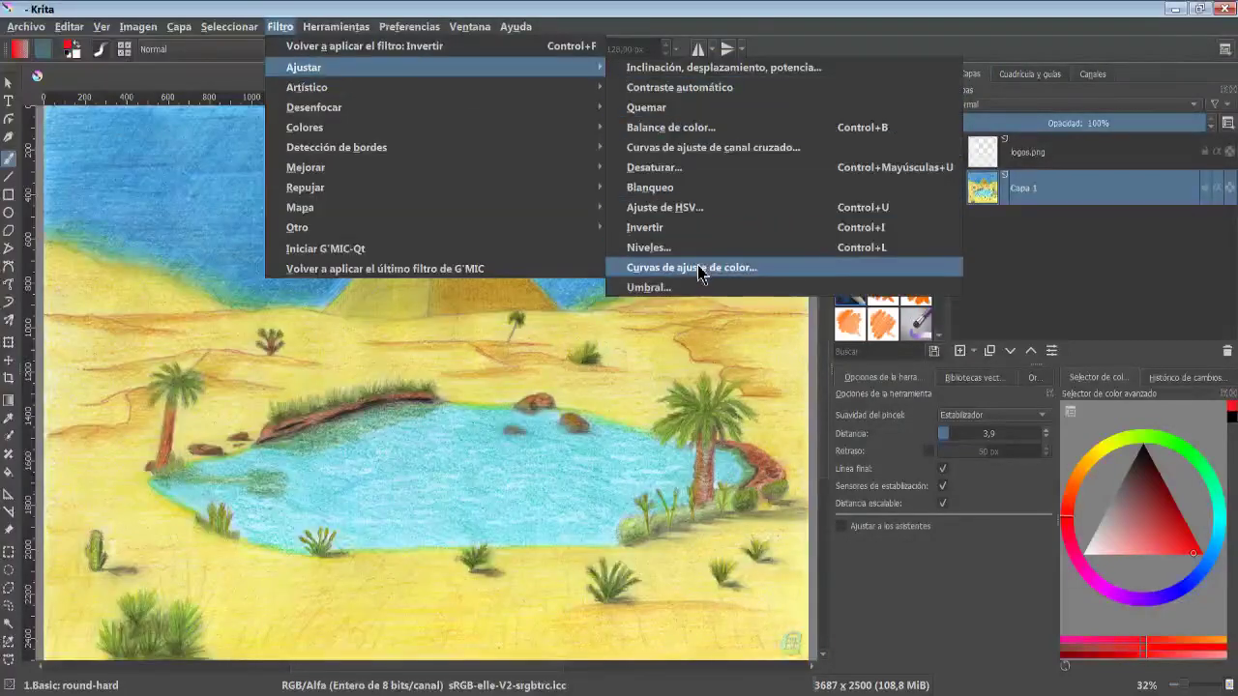
# - Preview the Color Adjustment curves filter on the blue channel, bending its curve into an upward bow
pyautogui.click(708, 268)
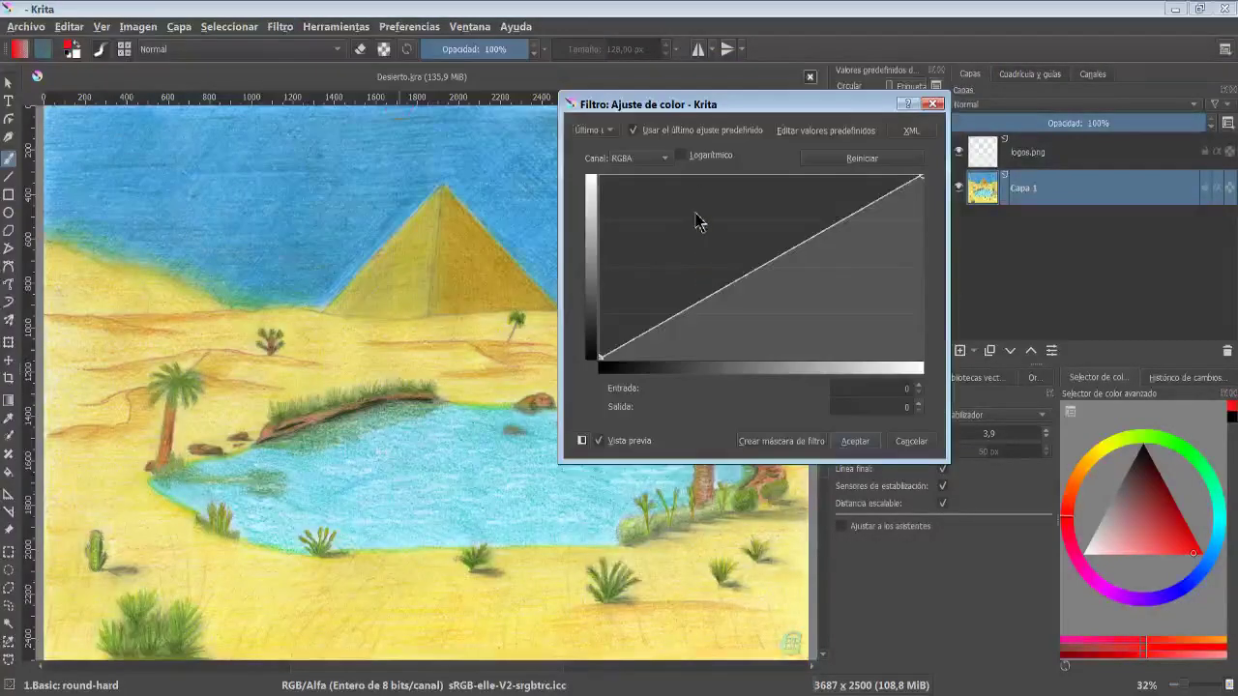
pyautogui.click(655, 163)
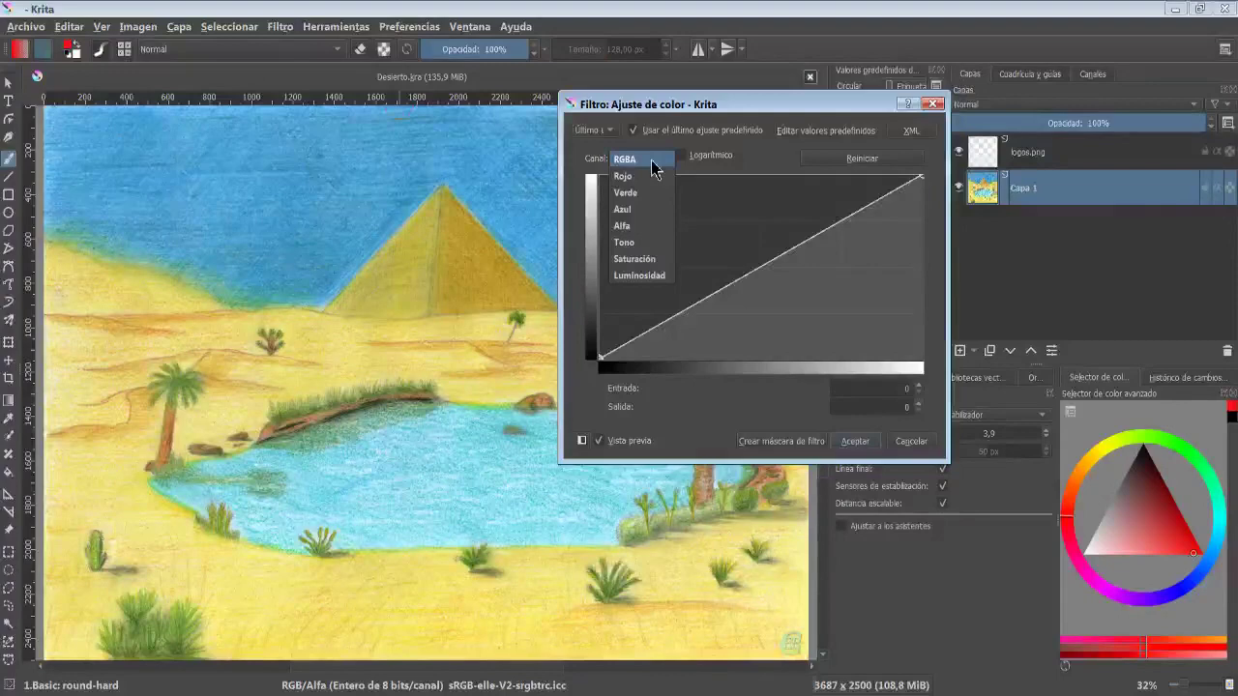
pyautogui.click(627, 209)
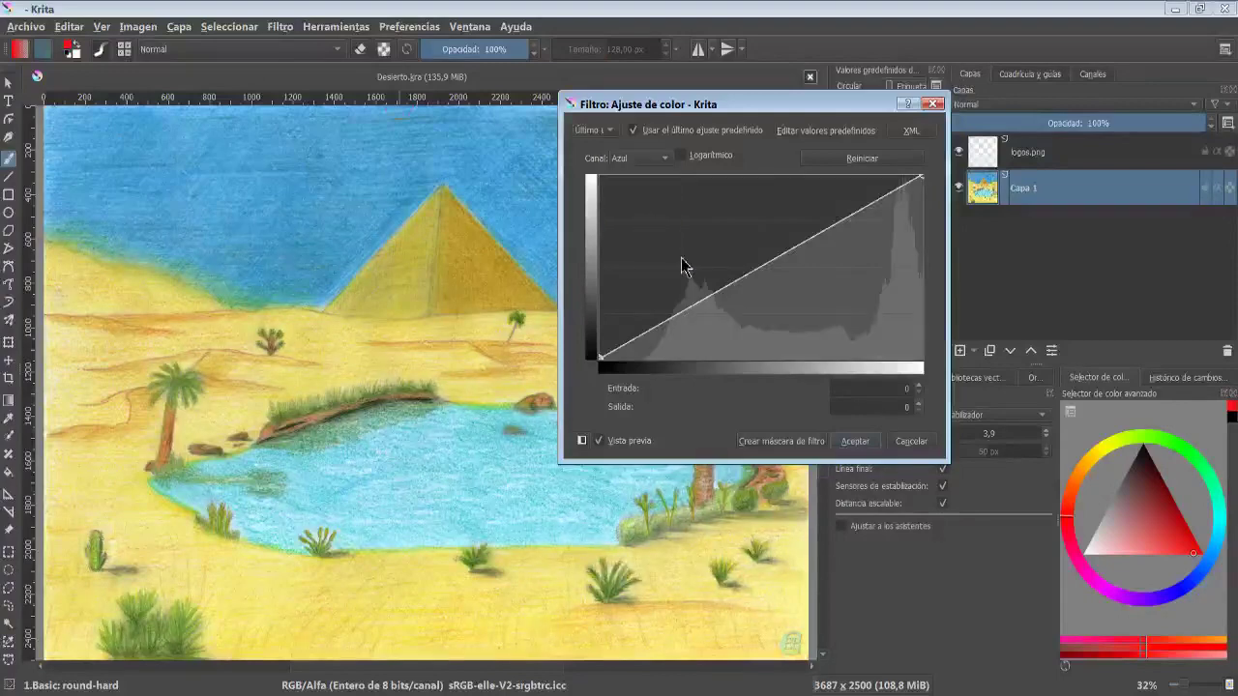
pyautogui.moveTo(693, 310); pyautogui.dragTo(683, 274)
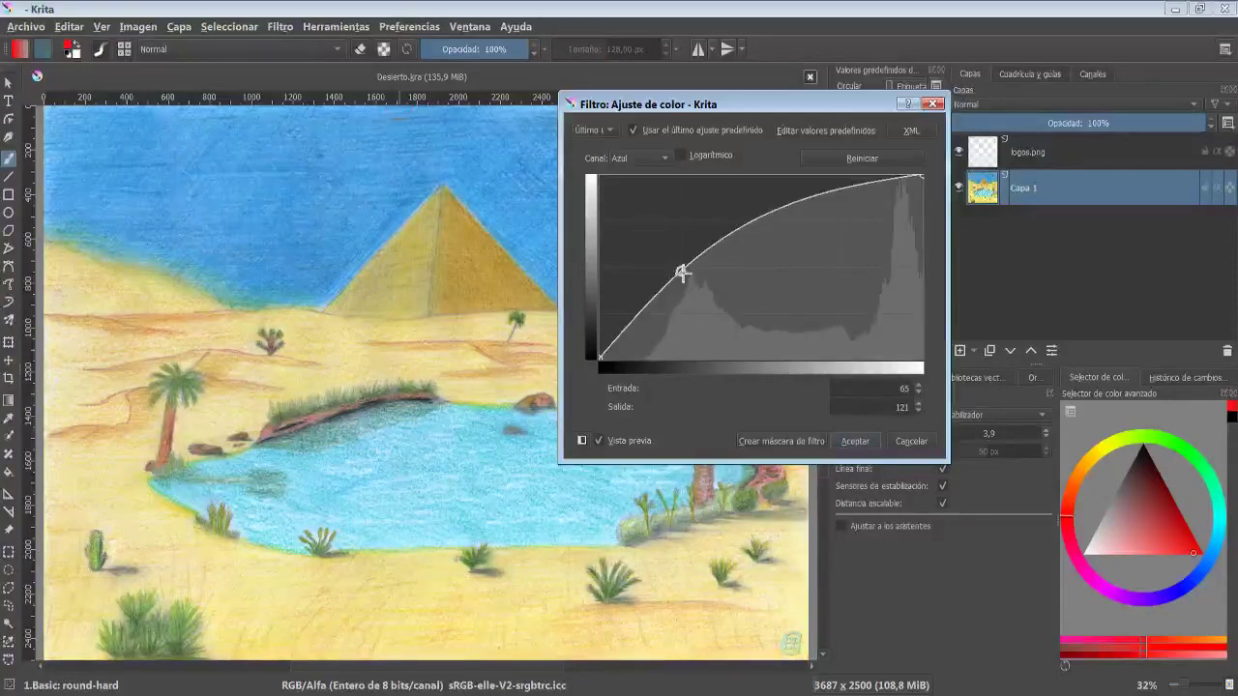
pyautogui.click(862, 191)
pyautogui.moveTo(861, 191); pyautogui.dragTo(782, 187)
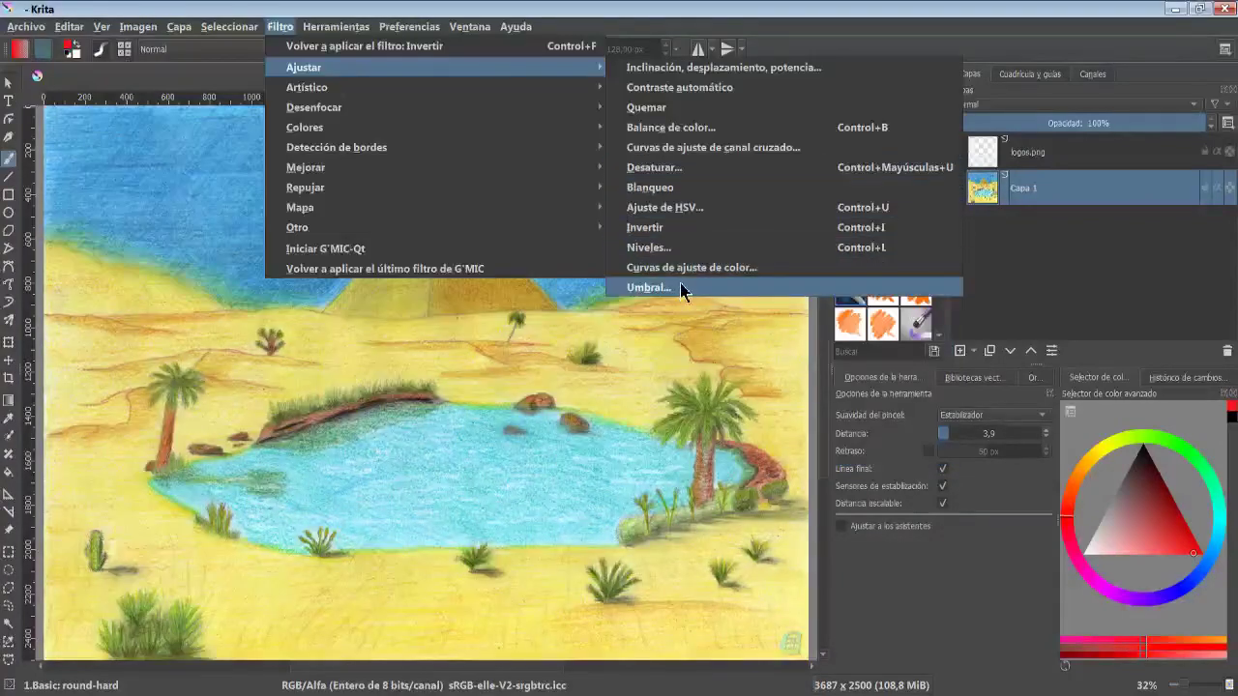
# - Preview the Threshold filter with the threshold level set to about 162
pyautogui.click(648, 287)
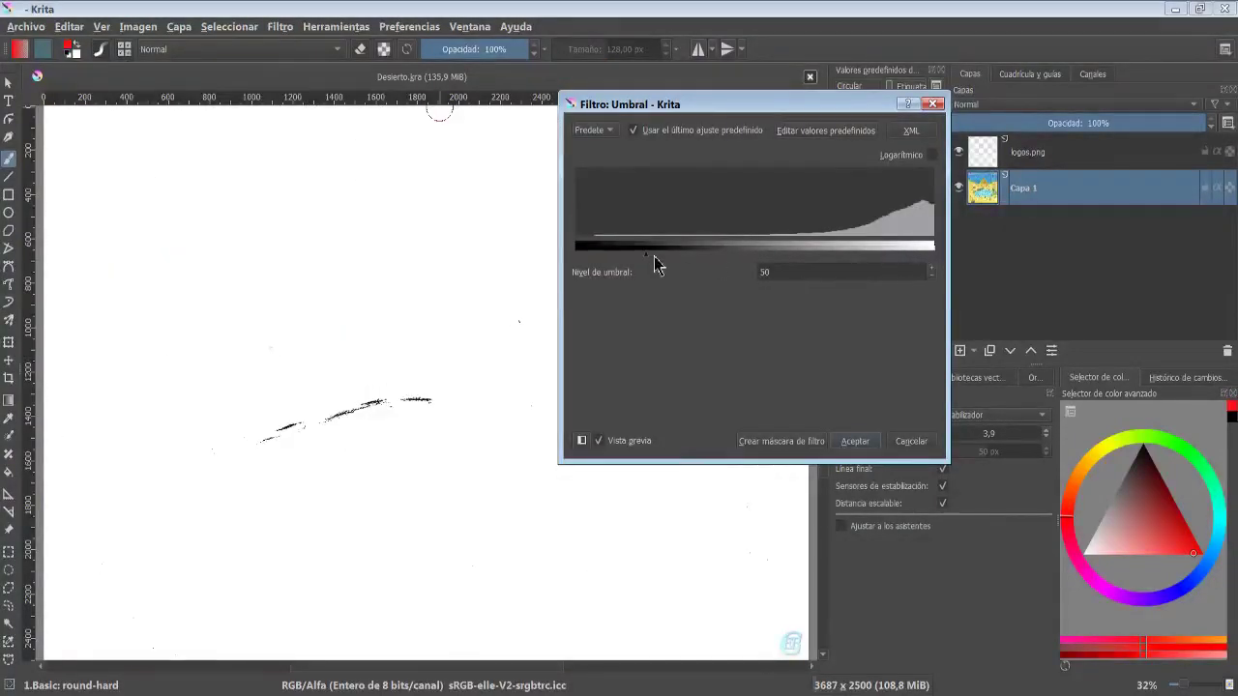
pyautogui.moveTo(648, 260); pyautogui.dragTo(806, 256)
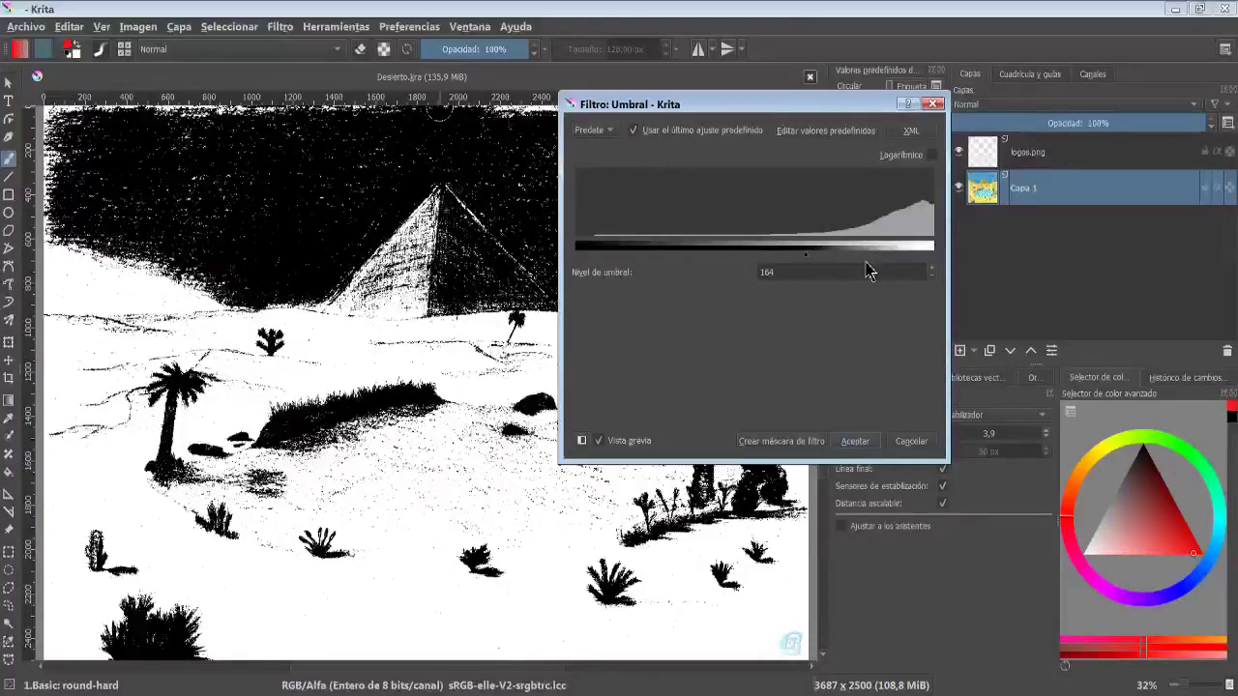
pyautogui.moveTo(807, 259)
pyautogui.mouseDown()
pyautogui.moveTo(783, 267)
pyautogui.moveTo(807, 262)
pyautogui.mouseUp()
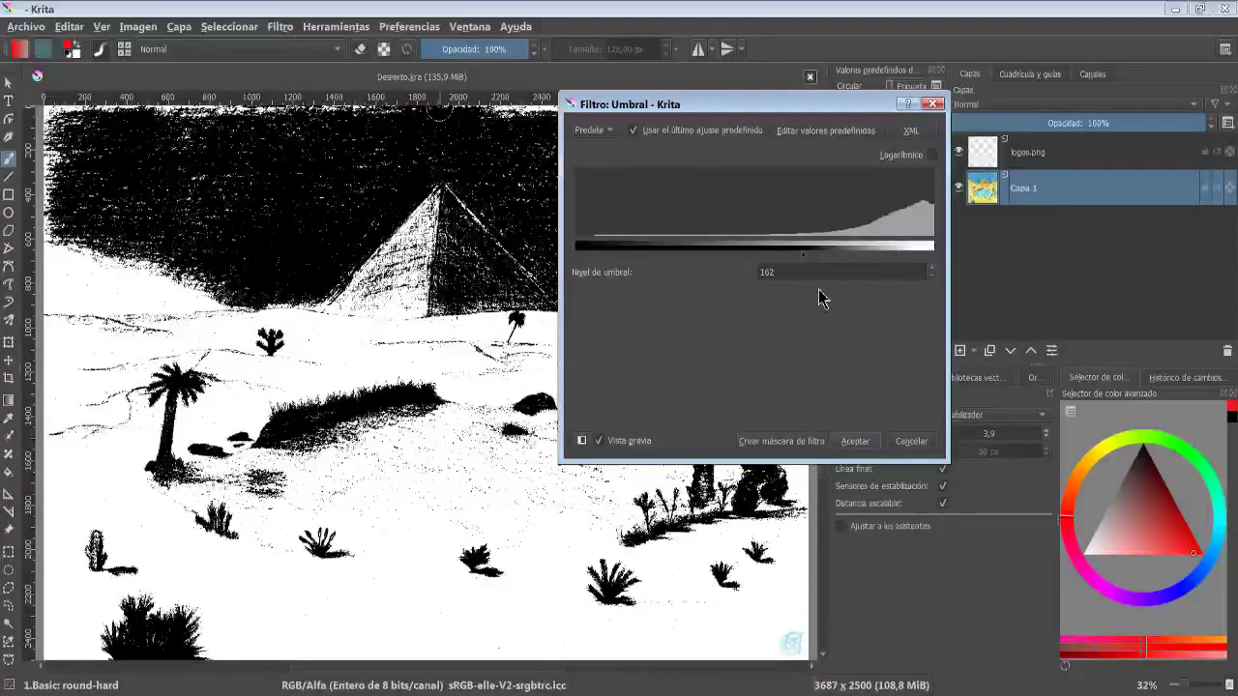
# - Preview the Halftone filter with its angle set to 135
pyautogui.click(279, 26)
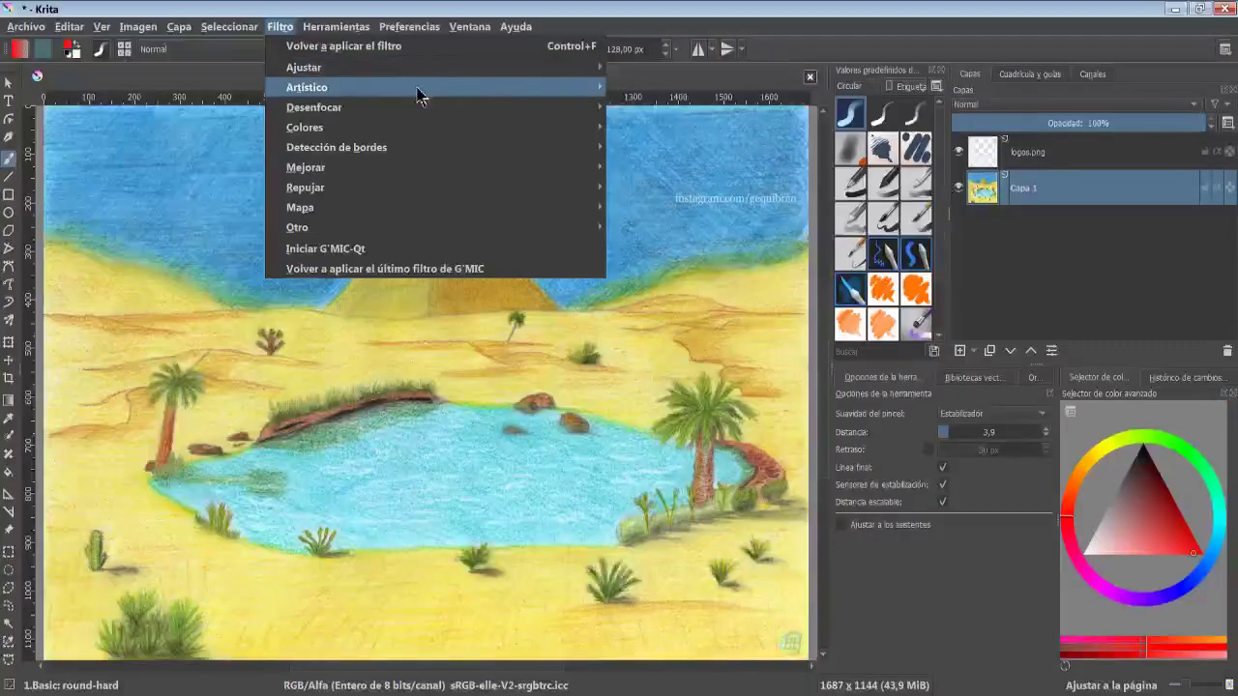
pyautogui.moveTo(442, 86)
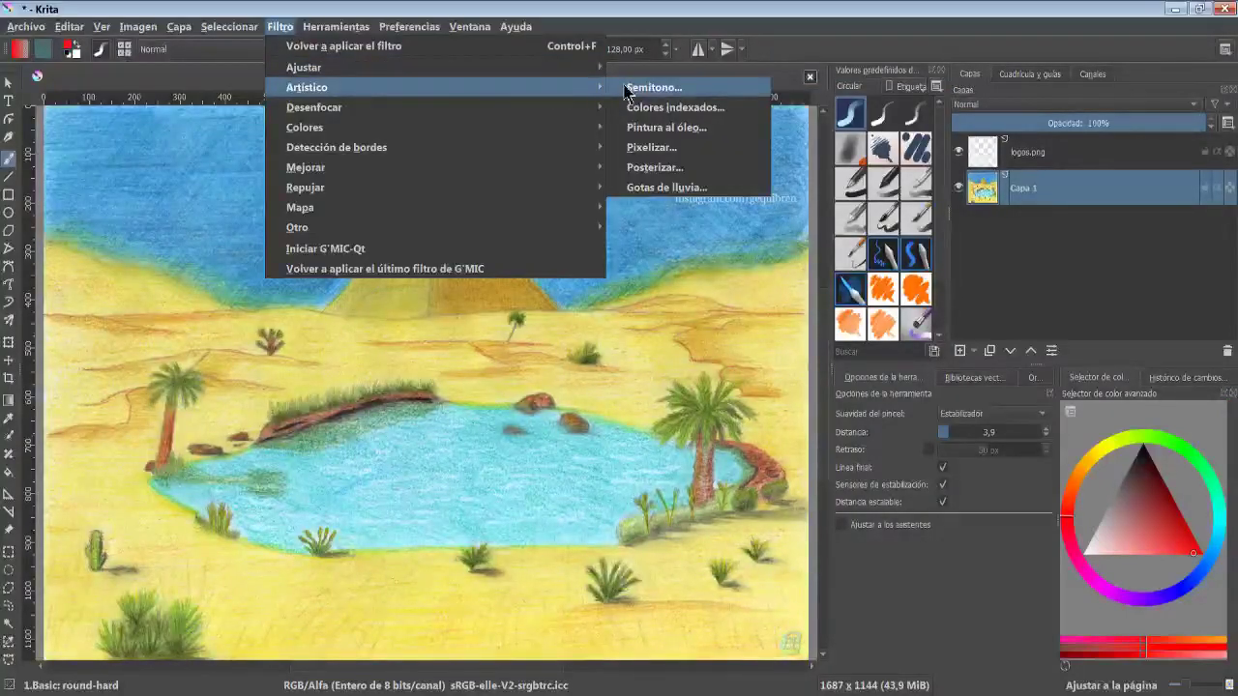
pyautogui.click(713, 93)
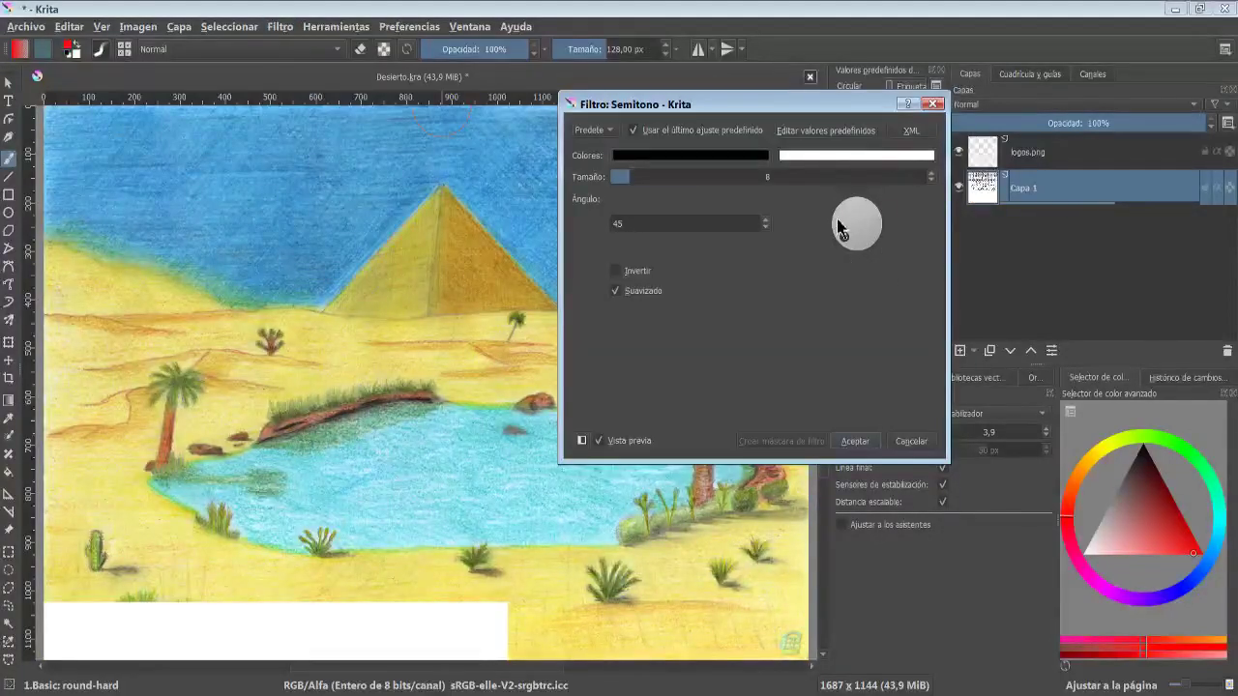
pyautogui.moveTo(837, 227)
pyautogui.mouseDown()
pyautogui.moveTo(829, 243)
pyautogui.moveTo(844, 213)
pyautogui.mouseUp()
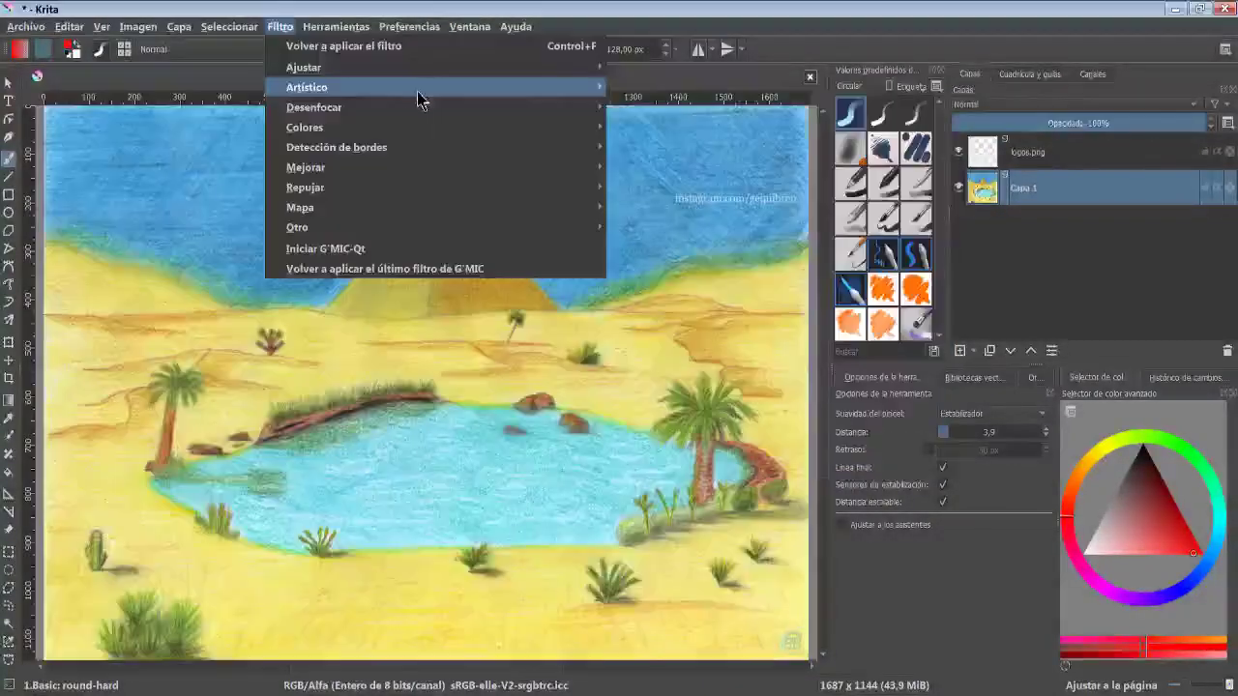
# - Open the Indexed Colors filter and set the Base ramp colour to teal #009ec2
pyautogui.moveTo(570, 91)
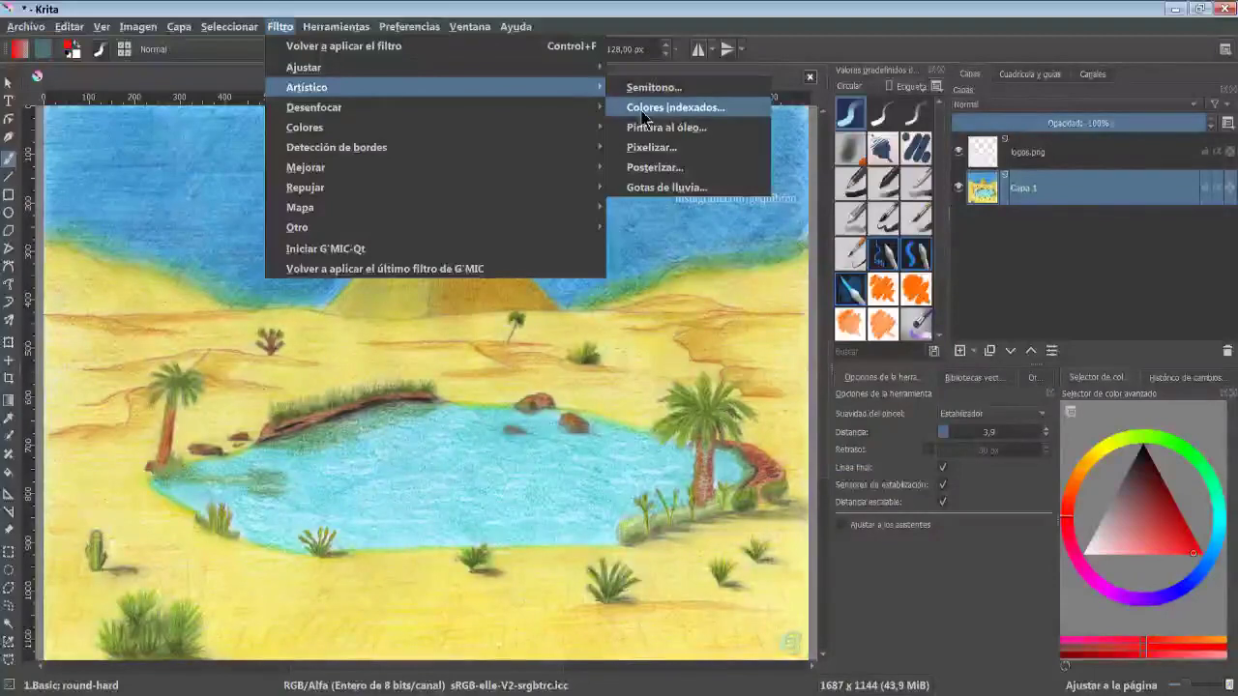
pyautogui.click(674, 107)
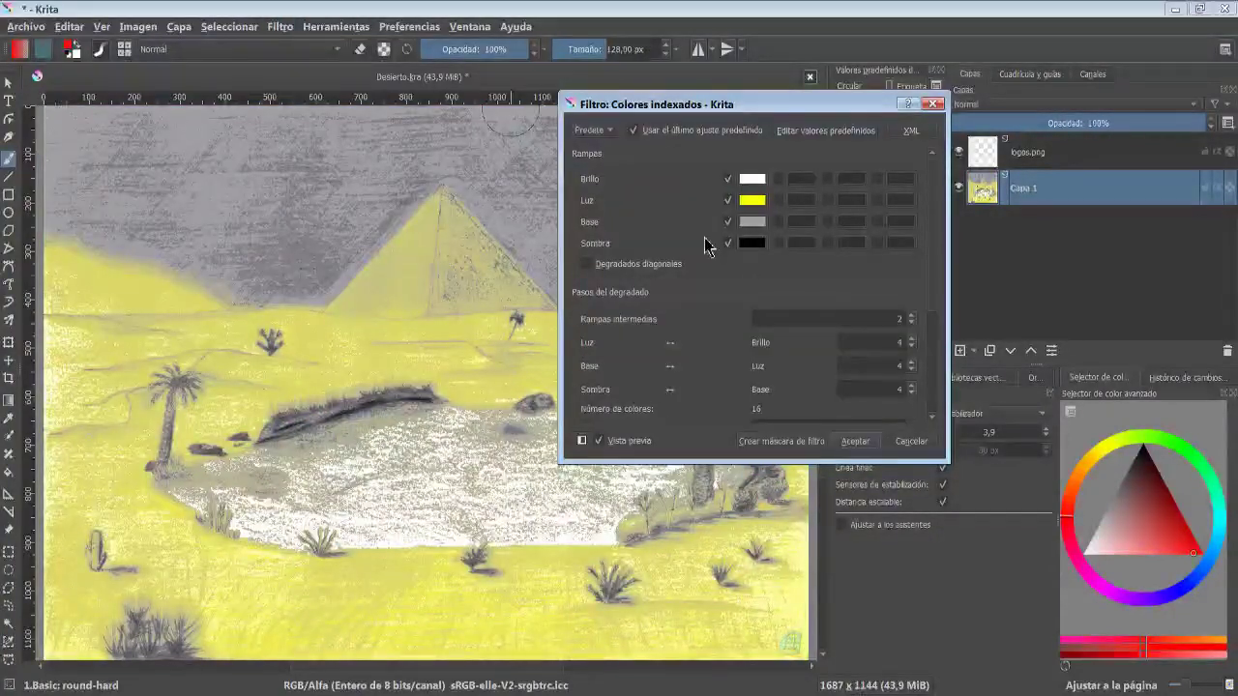
pyautogui.click(751, 222)
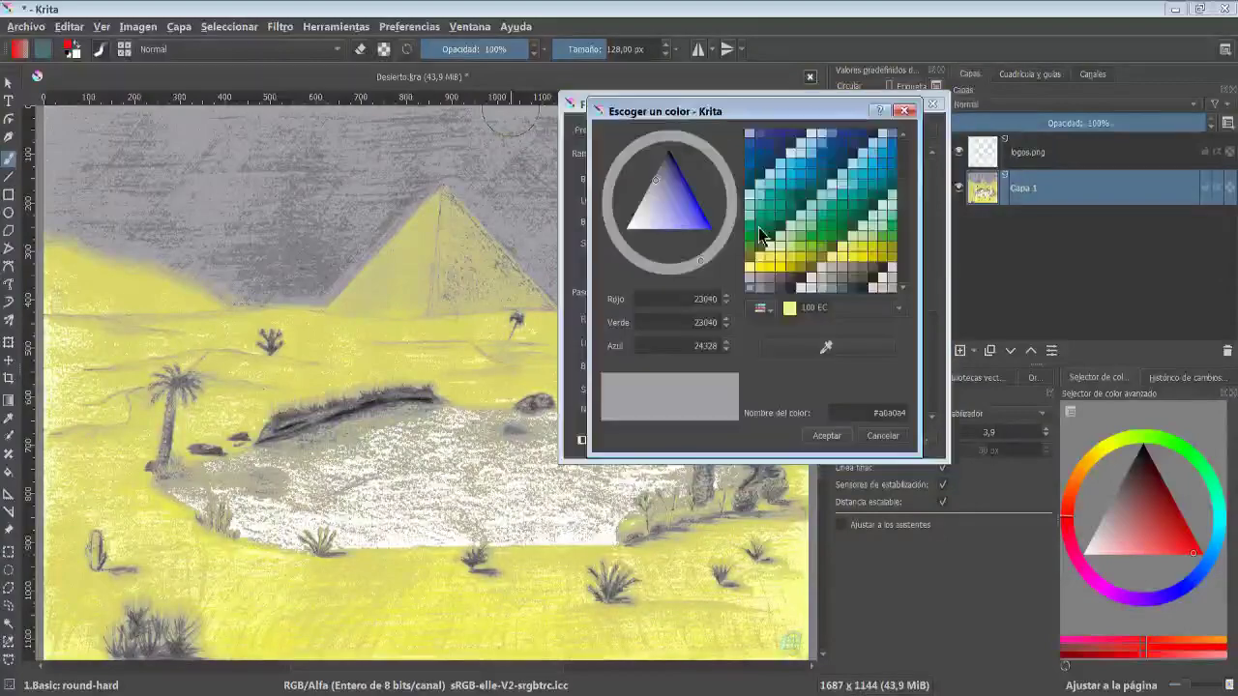
pyautogui.click(788, 184)
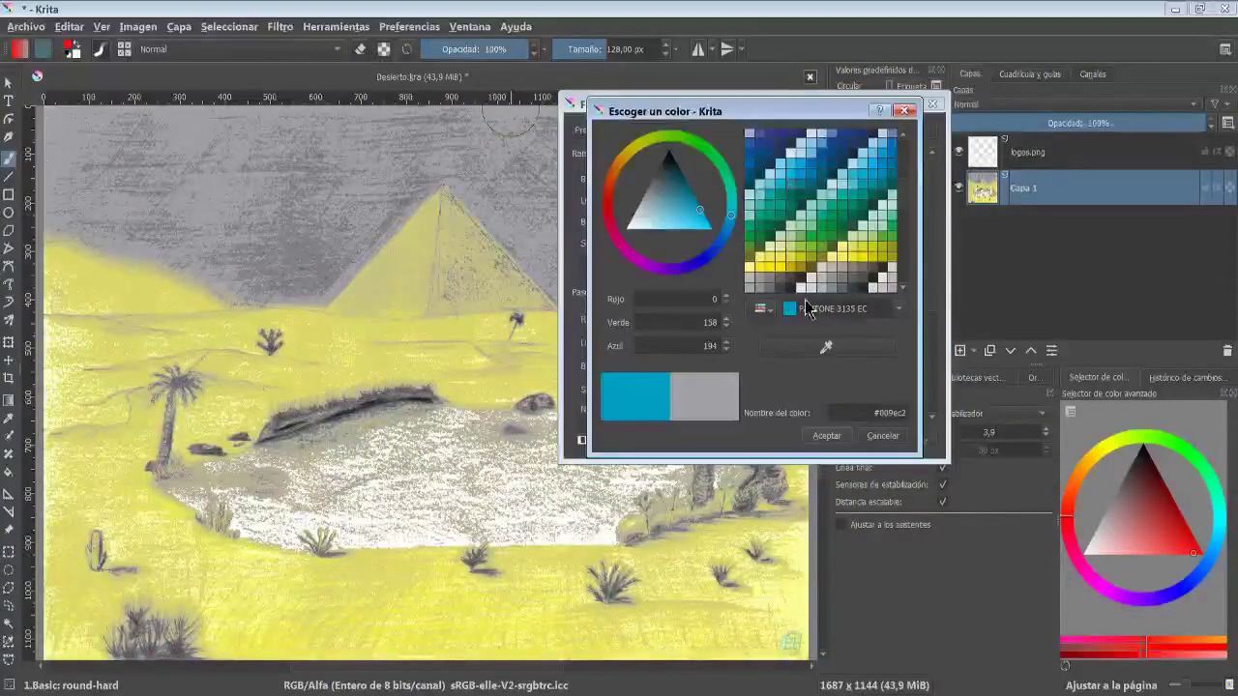
pyautogui.click(834, 437)
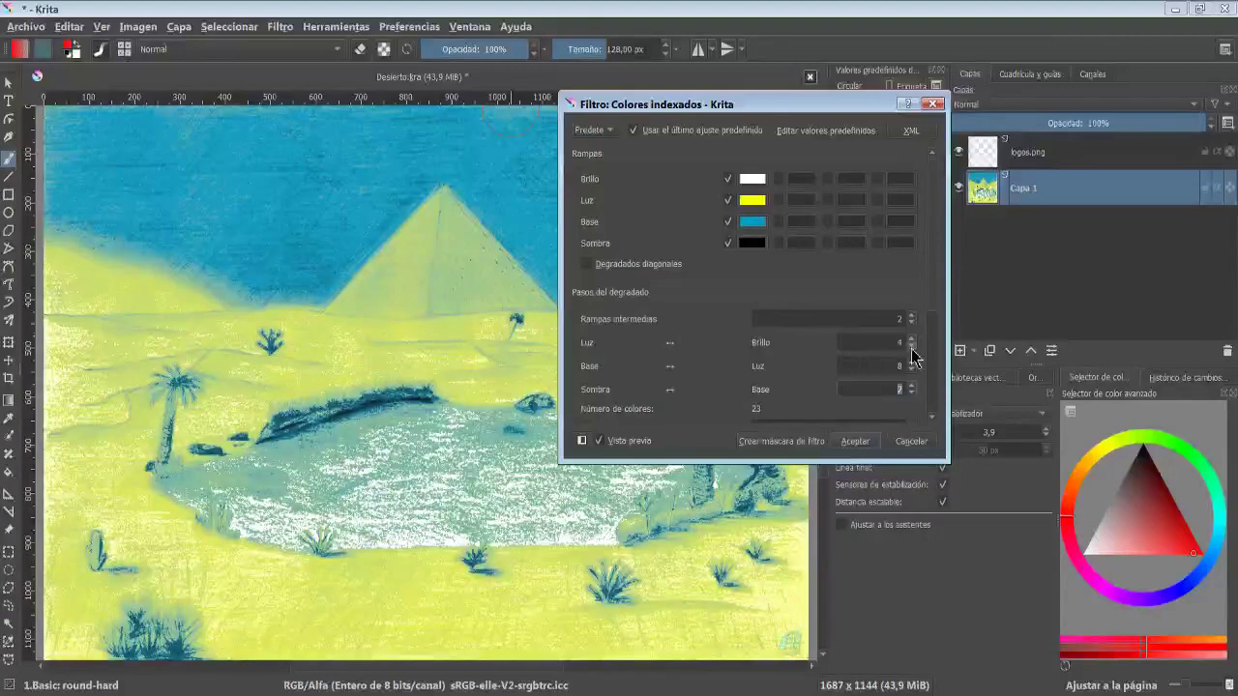
# - Adjust the indexing factors, raising the L* and b* sliders and lowering the a* slider
pyautogui.scroll(-4, 848, 331)
pyautogui.moveTo(758, 308); pyautogui.dragTo(830, 323)
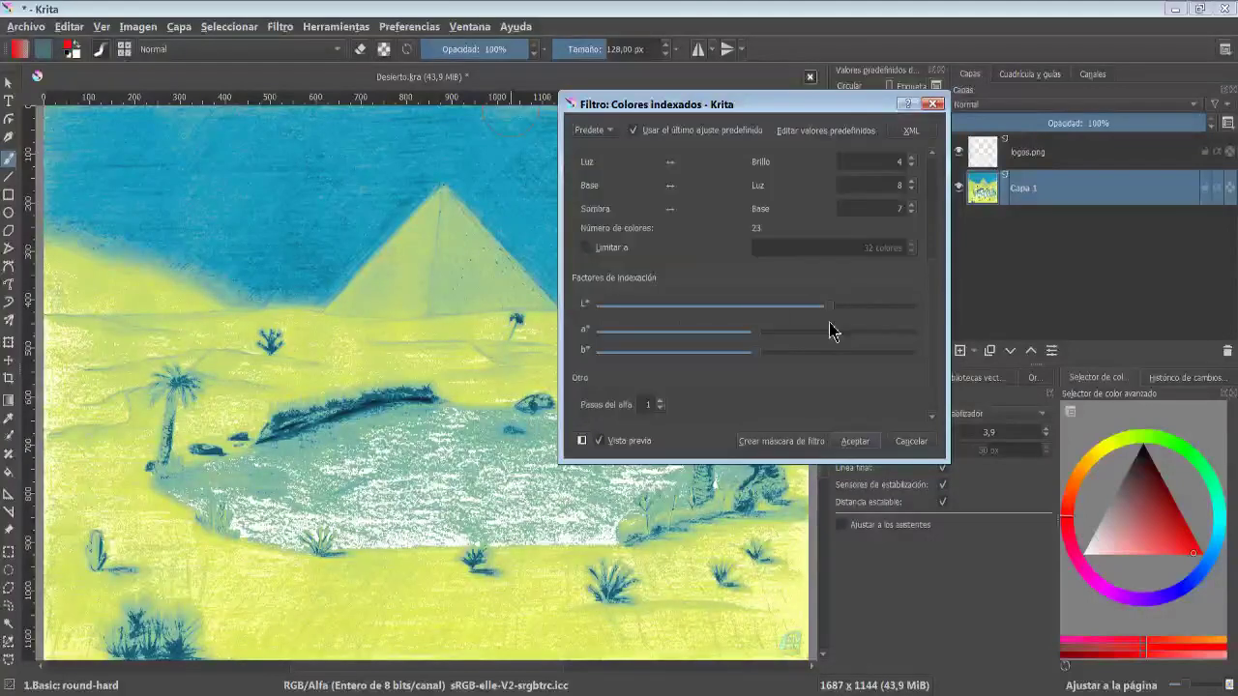
pyautogui.moveTo(753, 334); pyautogui.dragTo(689, 334)
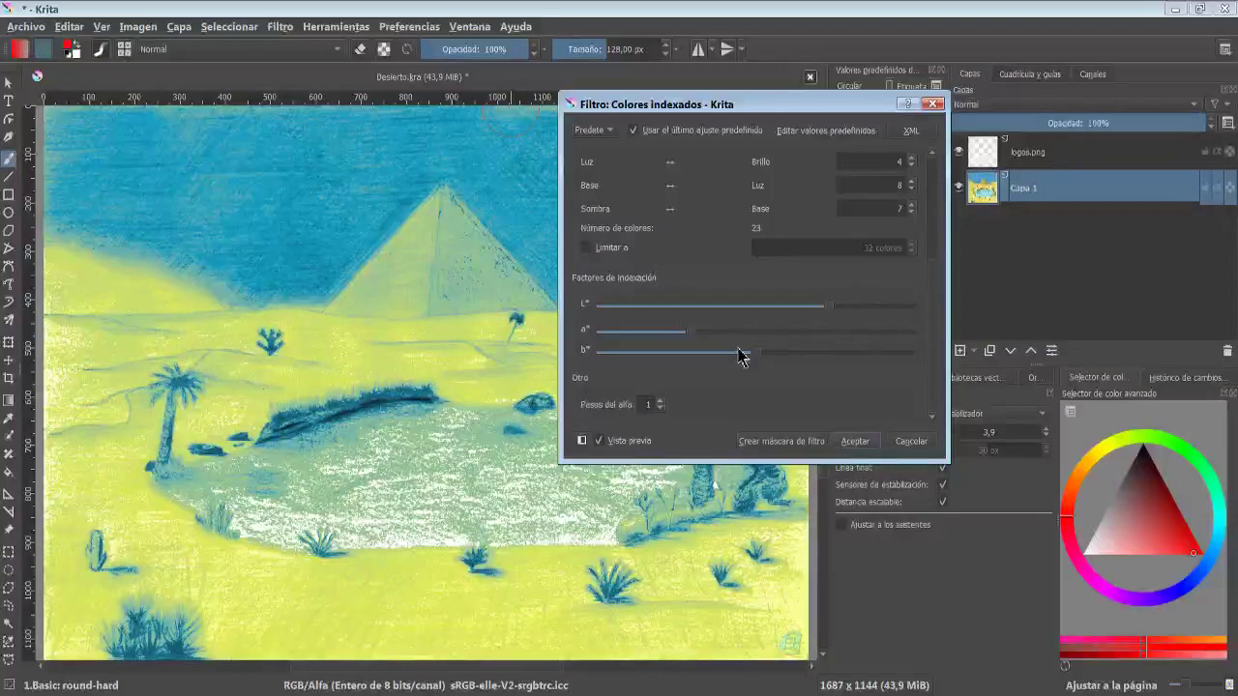
pyautogui.moveTo(760, 356); pyautogui.dragTo(817, 361)
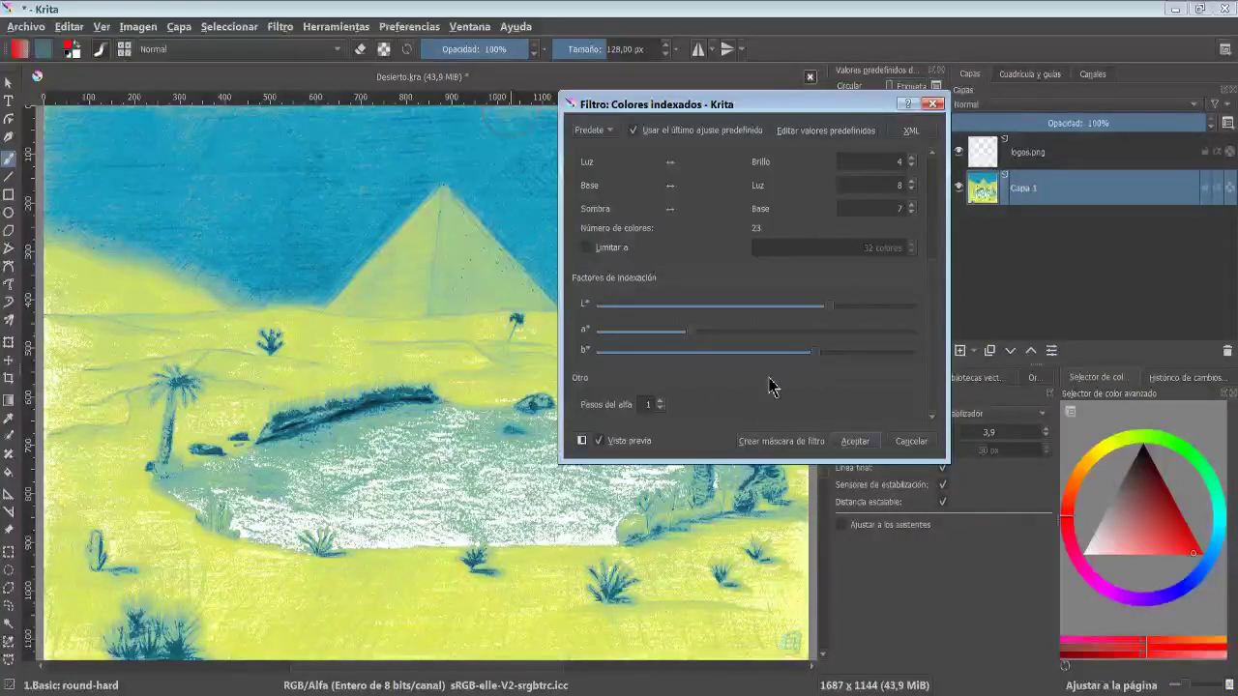
# - Close the Indexed Colors filter and preview the Oil Paint filter with brush size 2 and smoothness 15
pyautogui.click(911, 441)
pyautogui.click(280, 26)
pyautogui.moveTo(489, 89)
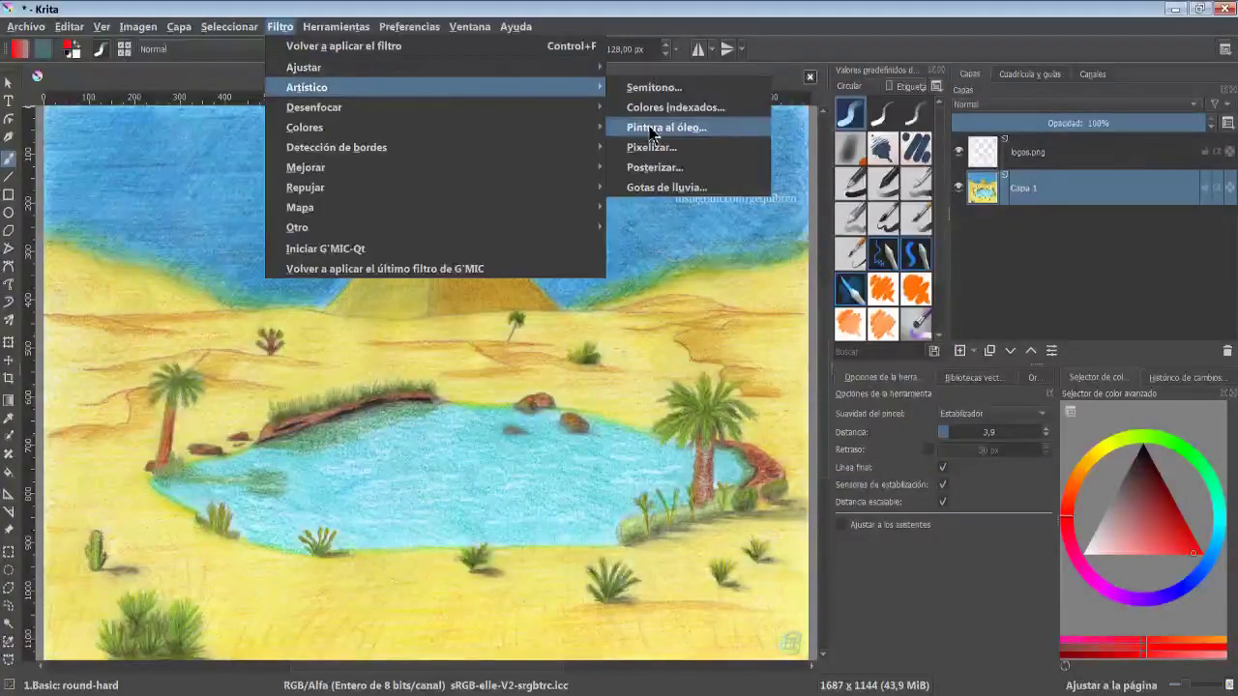
pyautogui.click(724, 120)
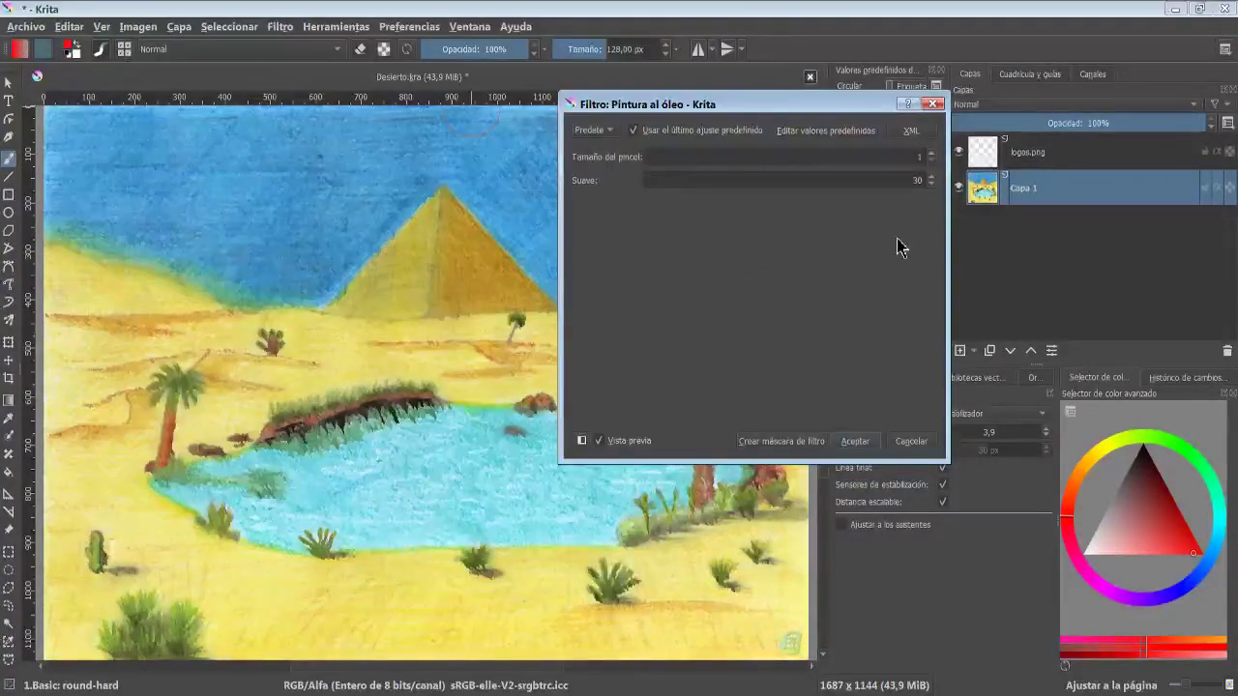
pyautogui.click(932, 153)
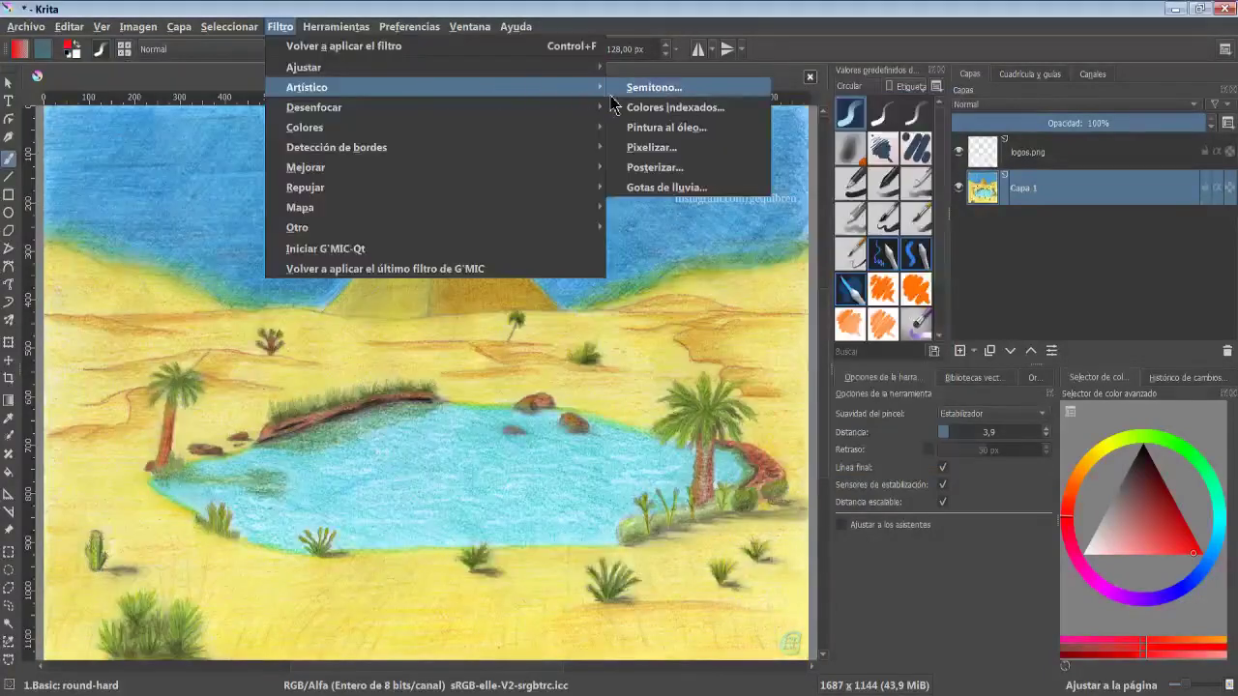
# - Preview the Pixelize filter with its default pixel width and height, then cancel it
pyautogui.click(635, 158)
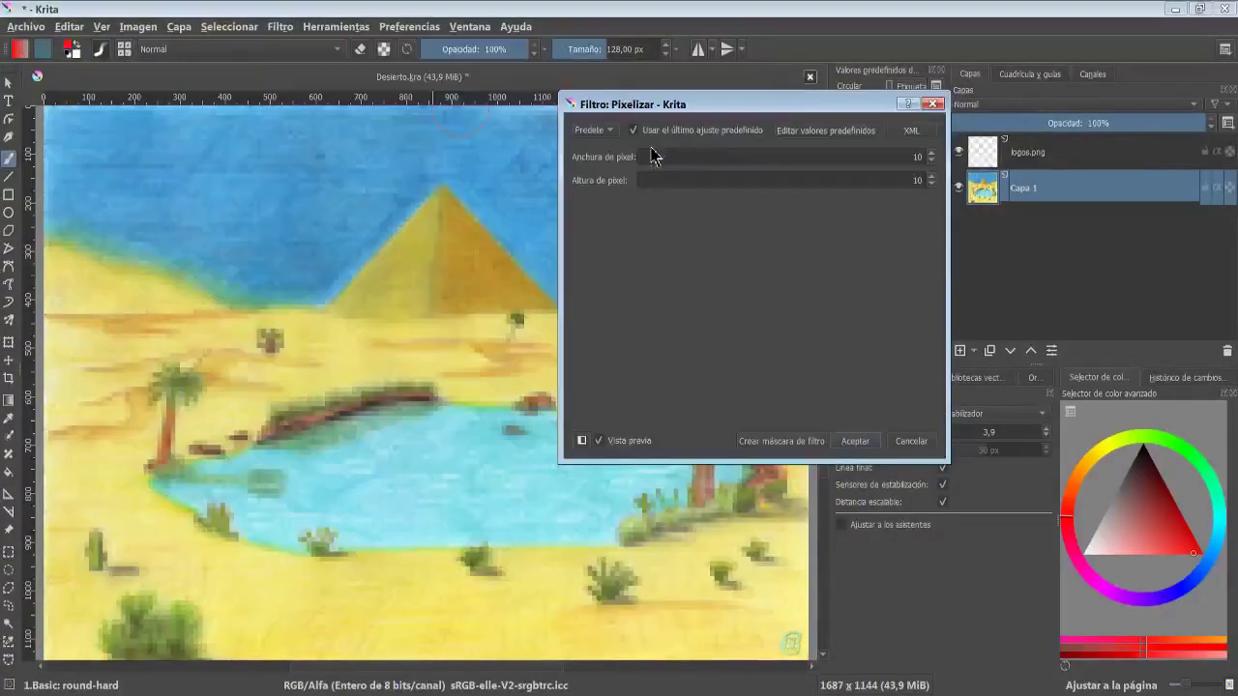
pyautogui.click(916, 447)
# - Preview the Raindrops filter and cancel it
pyautogui.click(281, 26)
pyautogui.moveTo(509, 101)
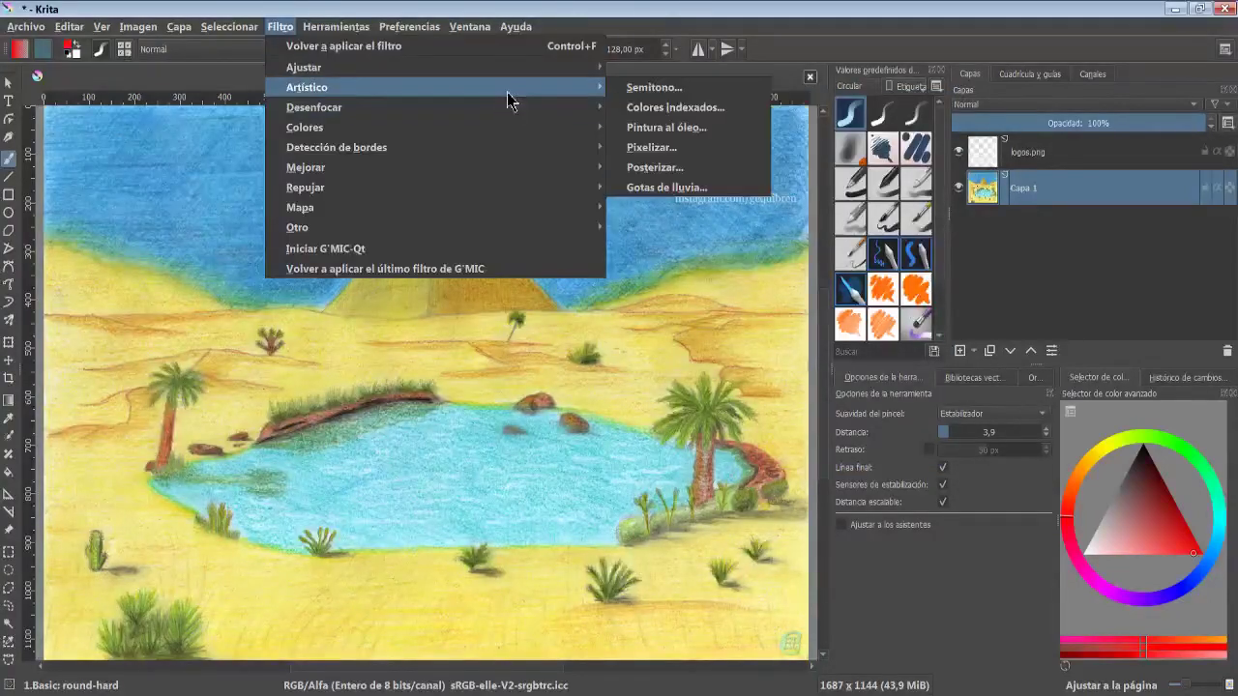
pyautogui.click(678, 189)
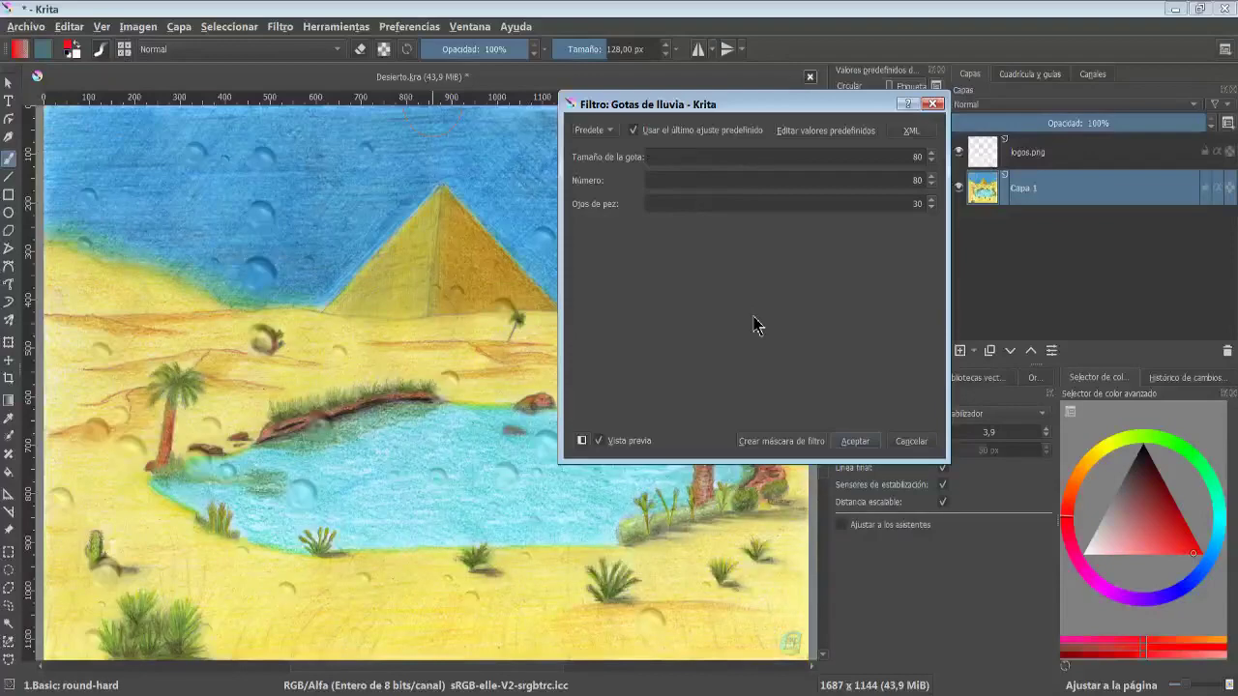
pyautogui.click(912, 441)
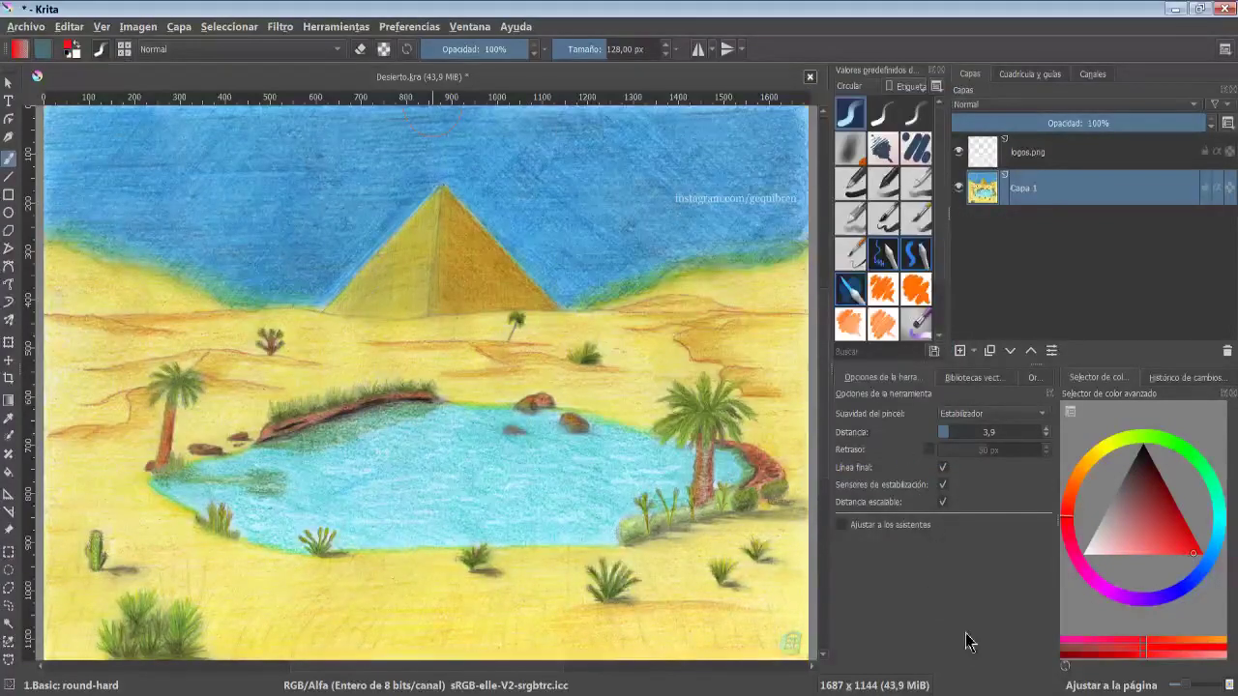
# - Preview the Blur filter with both radii at 10 px, strength 15 and angle 45°, toggling the preview
pyautogui.click(281, 26)
pyautogui.moveTo(458, 111)
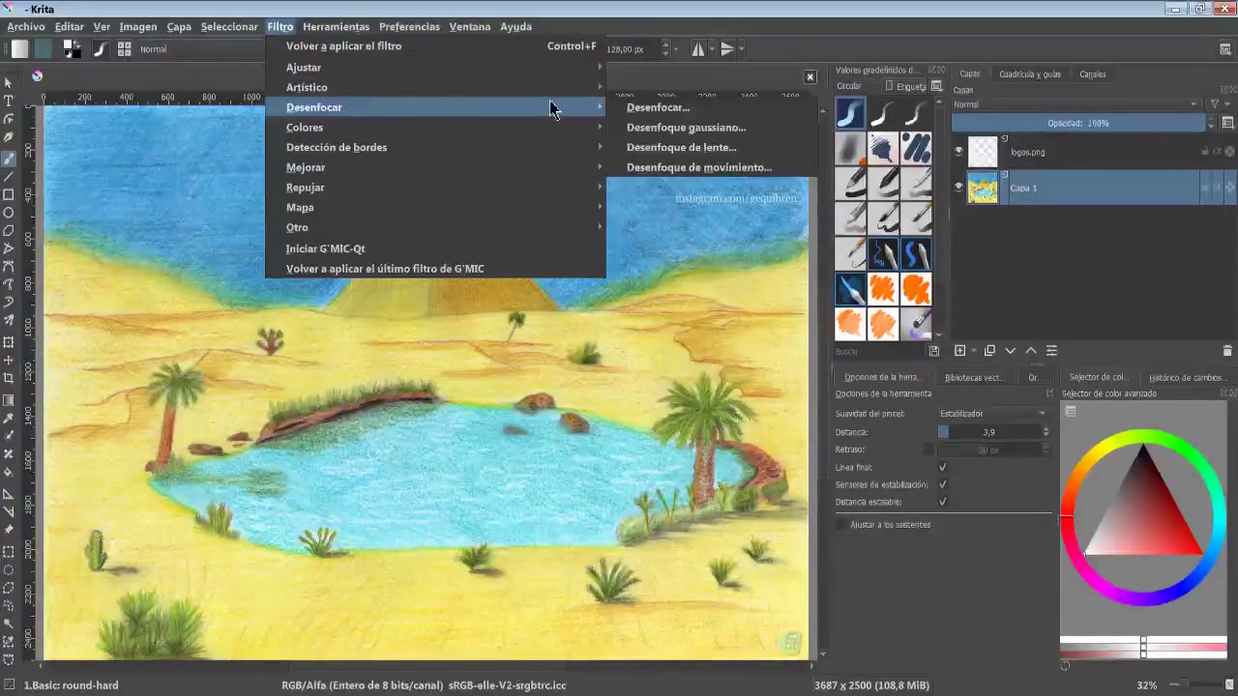
pyautogui.click(659, 108)
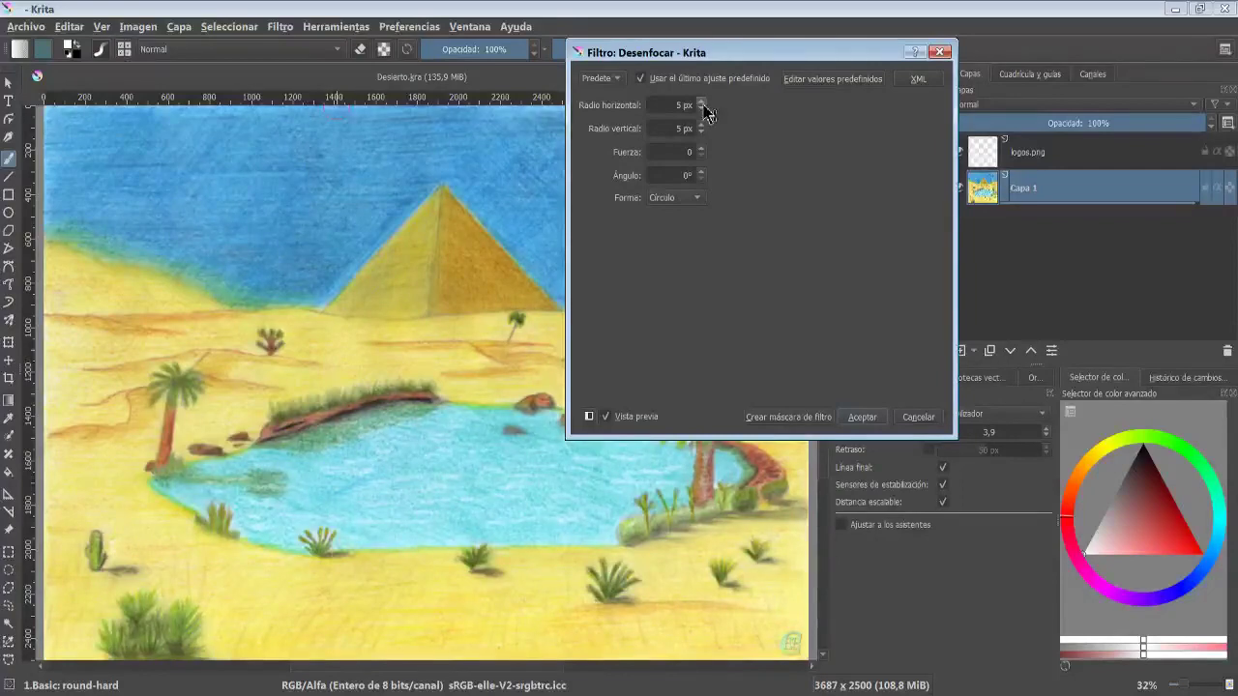
pyautogui.click(701, 102)
pyautogui.click(701, 102)
pyautogui.click(702, 102)
pyautogui.click(702, 103)
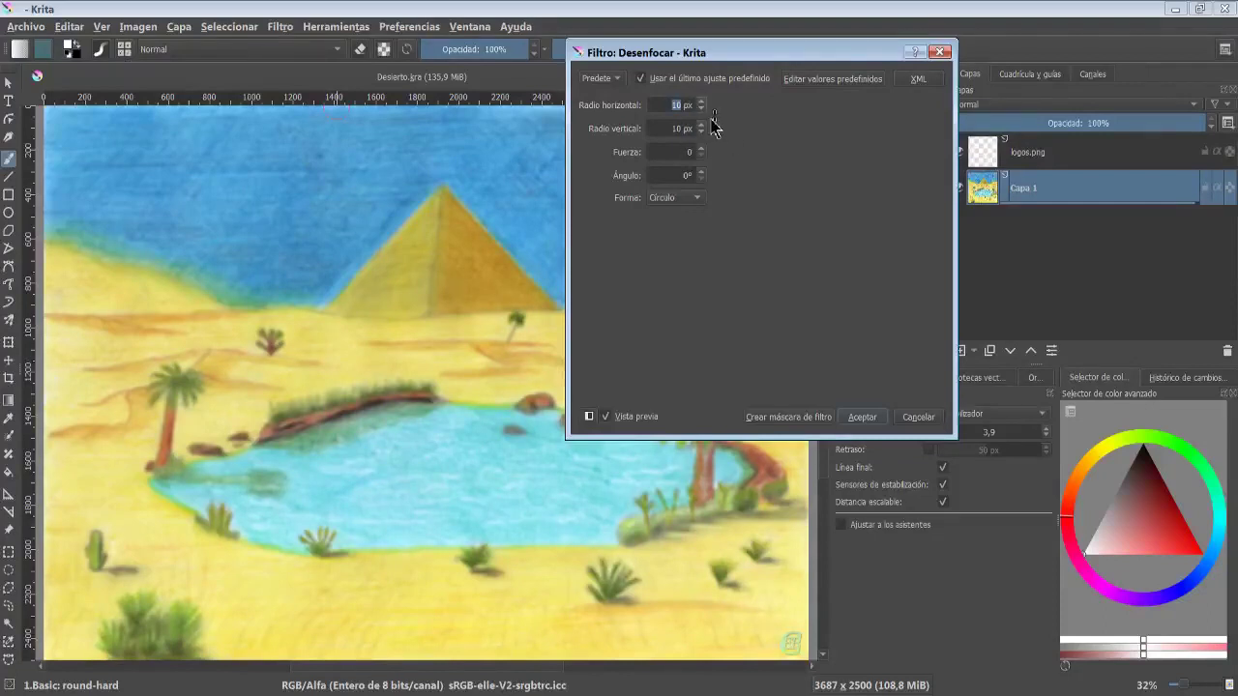
pyautogui.click(701, 149)
pyautogui.click(701, 149)
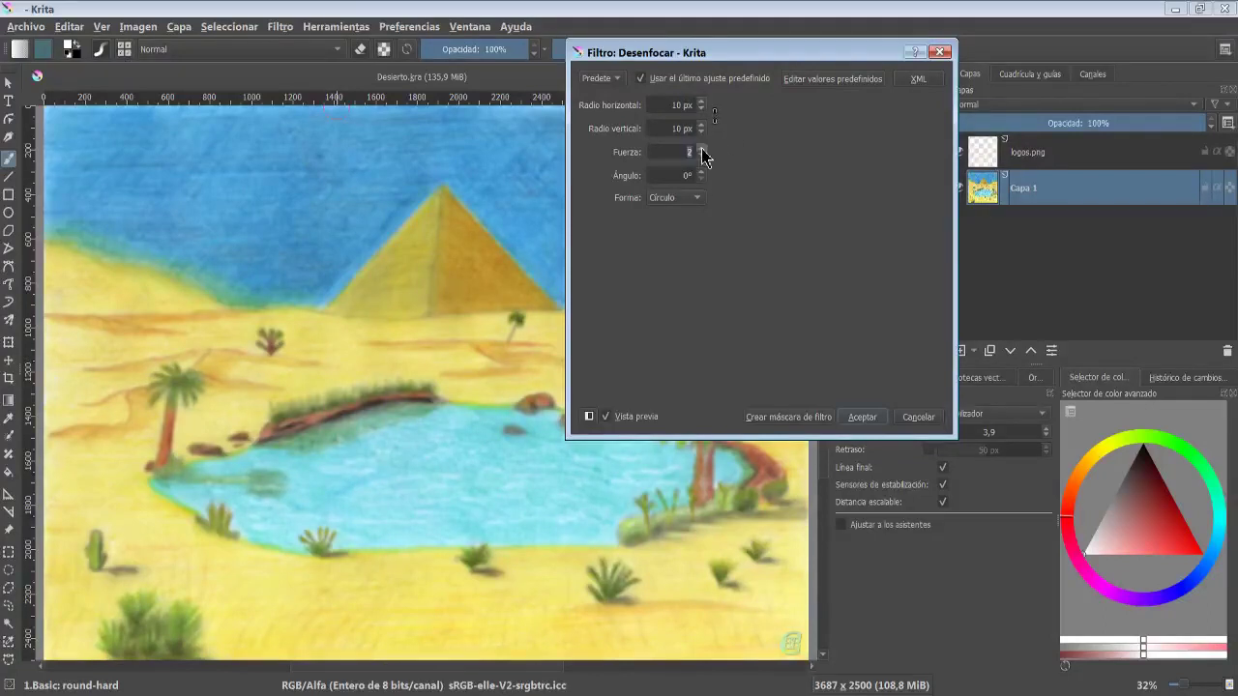
pyautogui.click(701, 149)
pyautogui.click(702, 149)
pyautogui.click(701, 149)
pyautogui.click(701, 149)
pyautogui.click(701, 149)
pyautogui.click(702, 149)
pyautogui.click(701, 149)
pyautogui.click(702, 149)
pyautogui.click(701, 149)
pyautogui.click(701, 149)
pyautogui.click(701, 149)
pyautogui.click(691, 182)
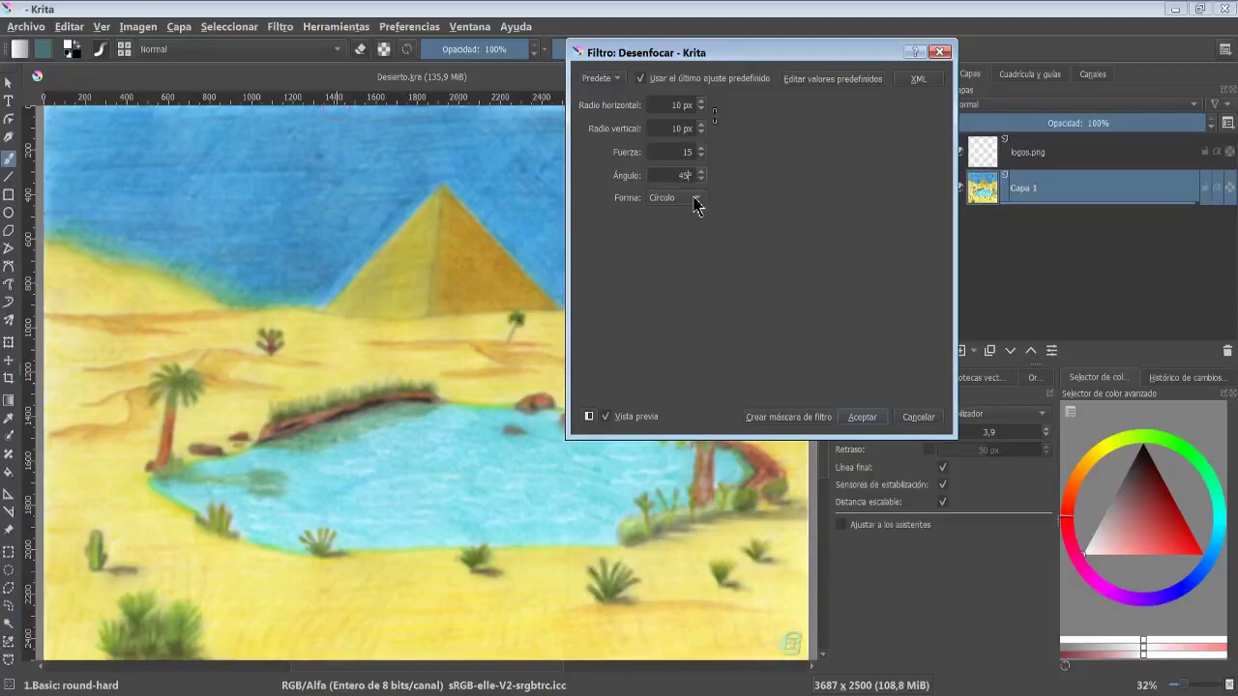
pyautogui.click(606, 417)
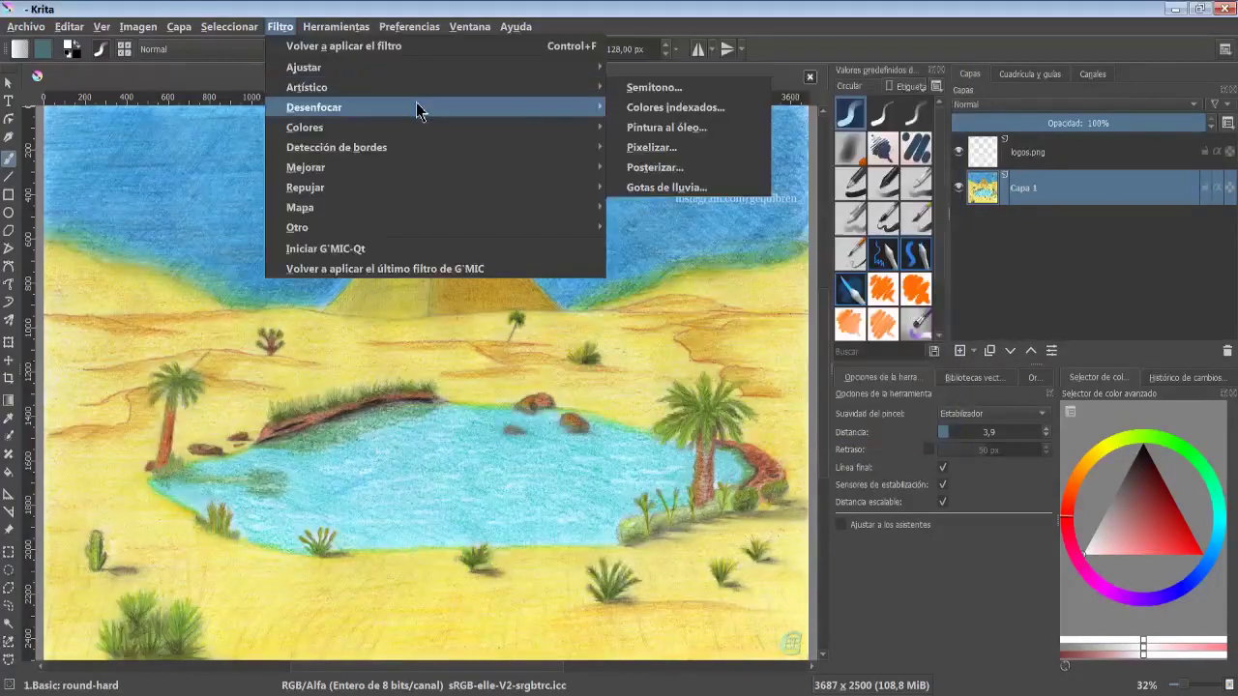
# - Preview the Gaussian Blur filter and close it
pyautogui.moveTo(574, 108)
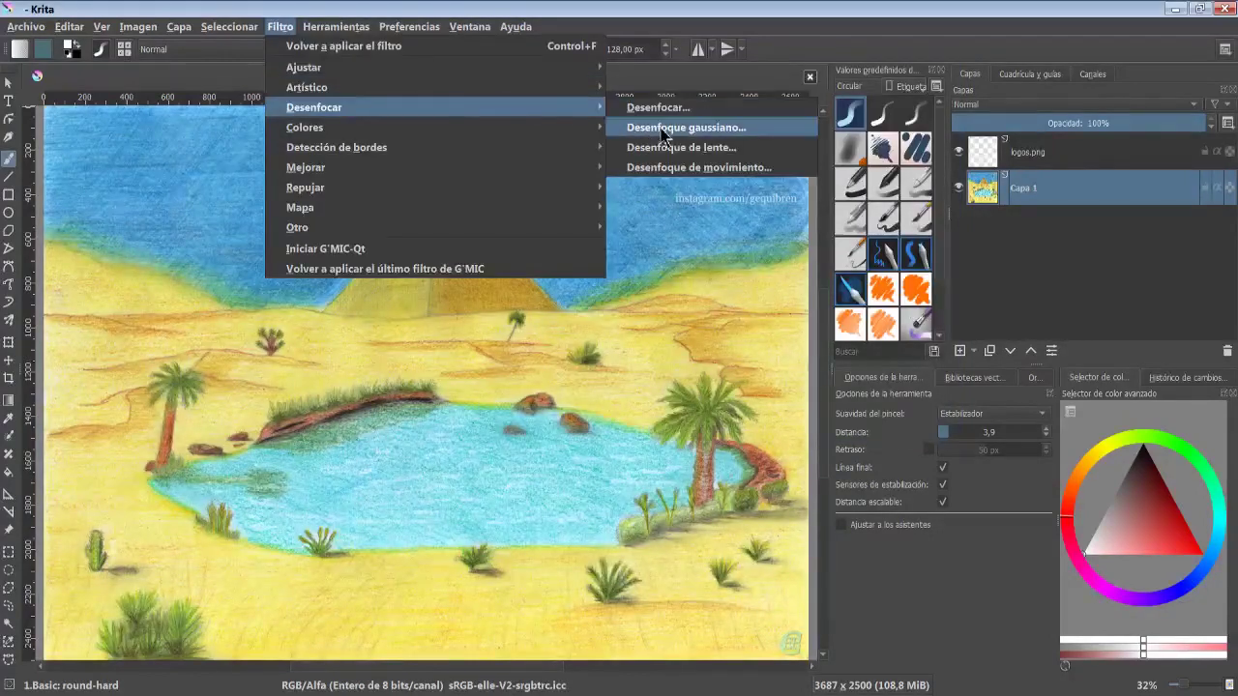
pyautogui.click(746, 124)
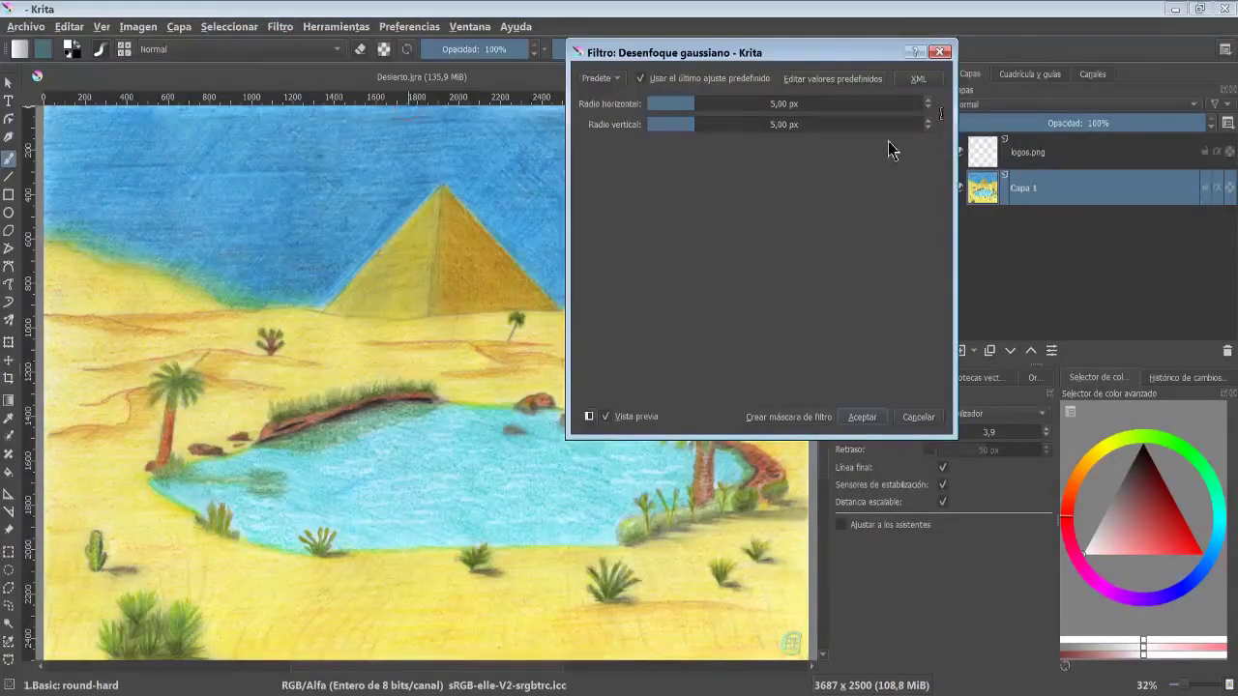
pyautogui.click(754, 104)
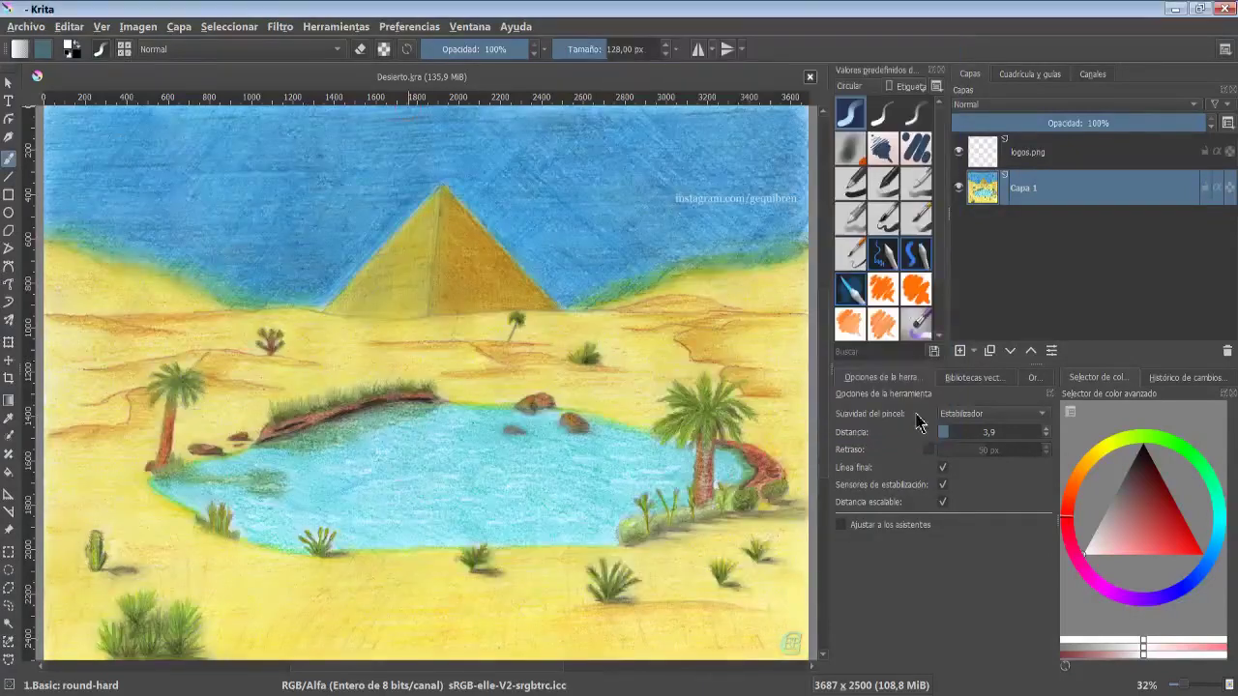
# - Preview the Motion Blur filter with the angle about 148° and length 55, then cancel
pyautogui.click(279, 27)
pyautogui.moveTo(445, 108)
pyautogui.click(706, 177)
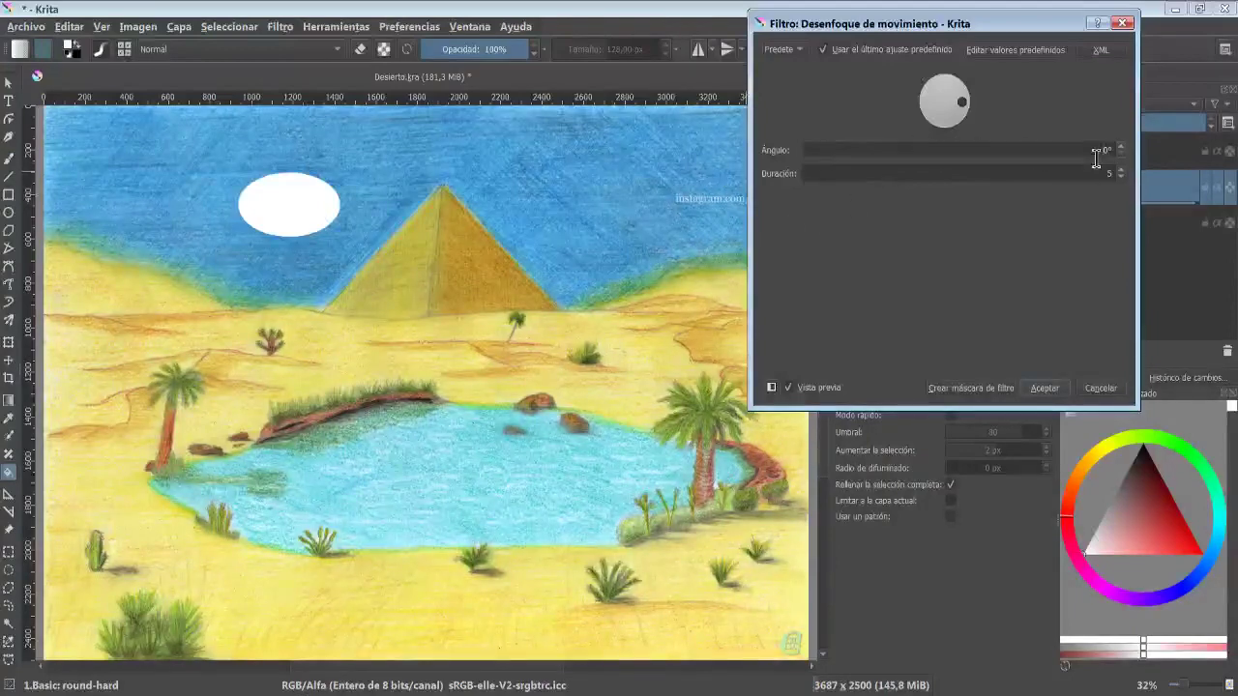
pyautogui.moveTo(961, 109); pyautogui.dragTo(922, 83)
pyautogui.click(1089, 178)
pyautogui.write('5')
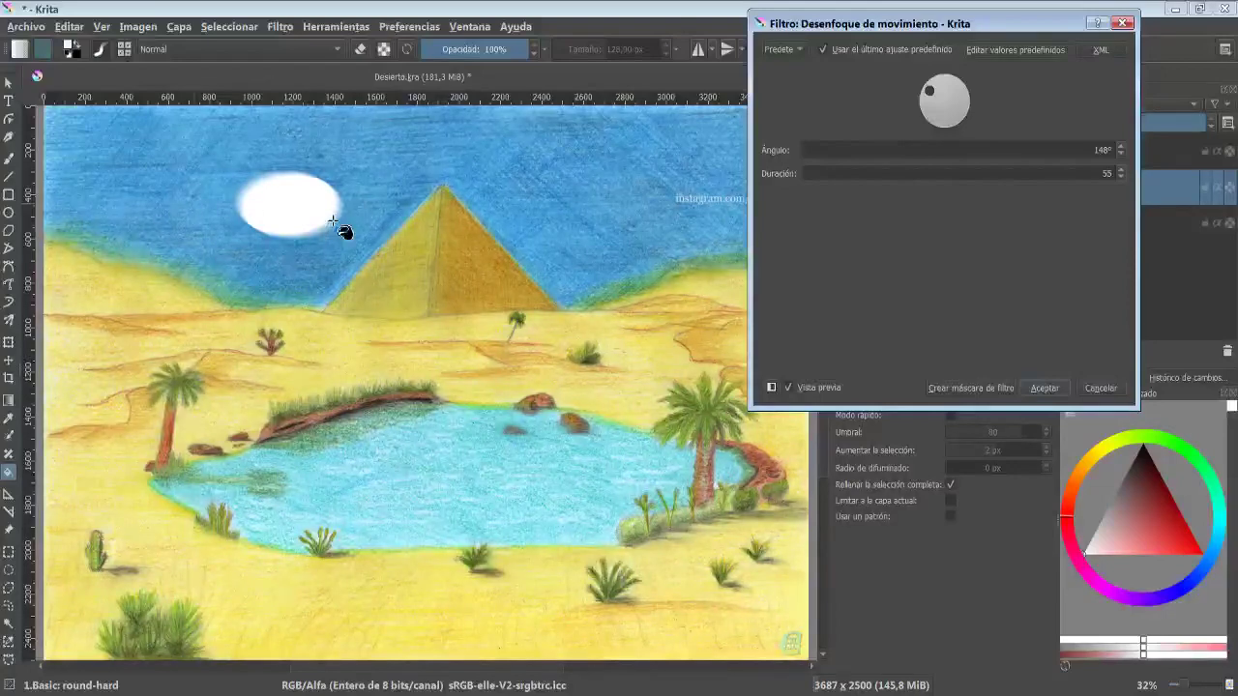
pyautogui.click(1101, 388)
# - Preview Color to Alpha, first choosing a teal swatch, then sampling the sand colour from the canvas, and cancel
pyautogui.click(280, 26)
pyautogui.moveTo(432, 128)
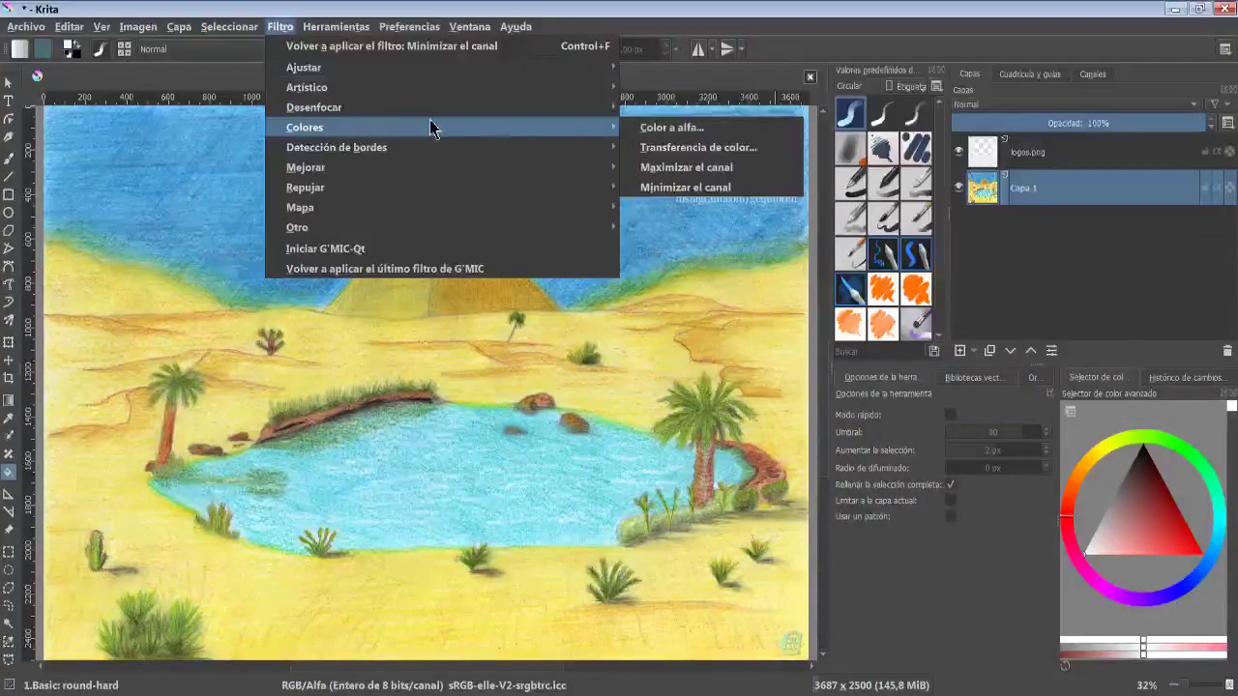
pyautogui.click(677, 131)
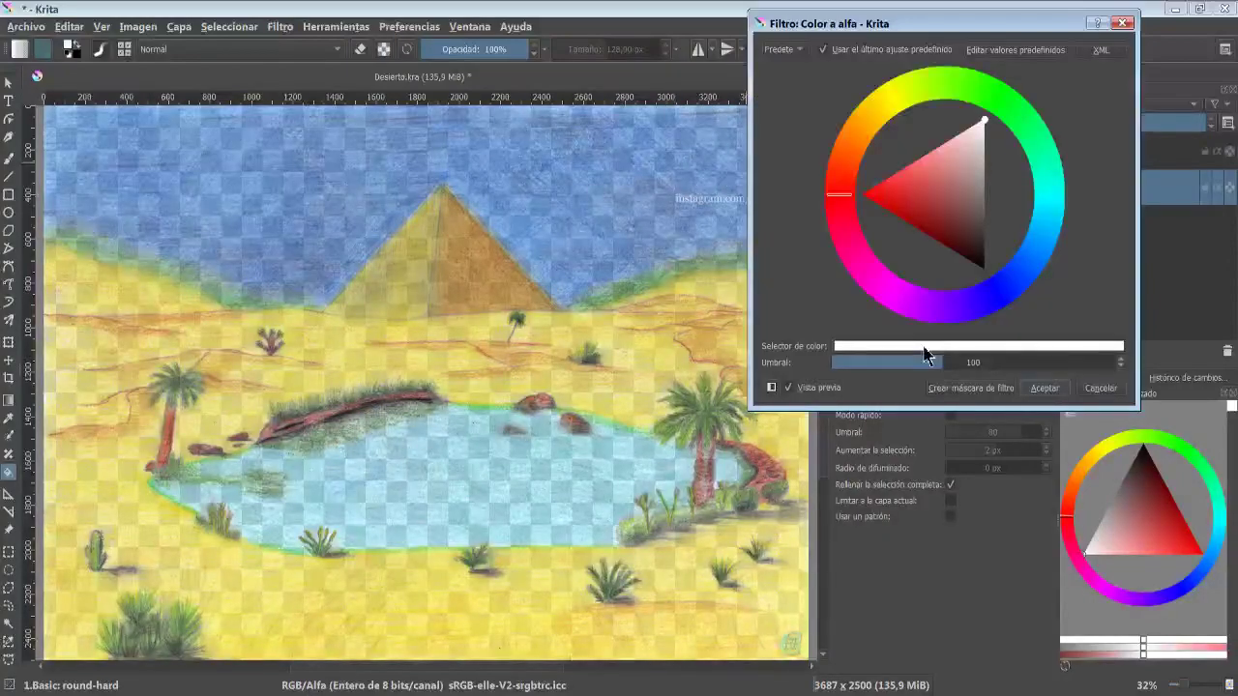
pyautogui.click(924, 346)
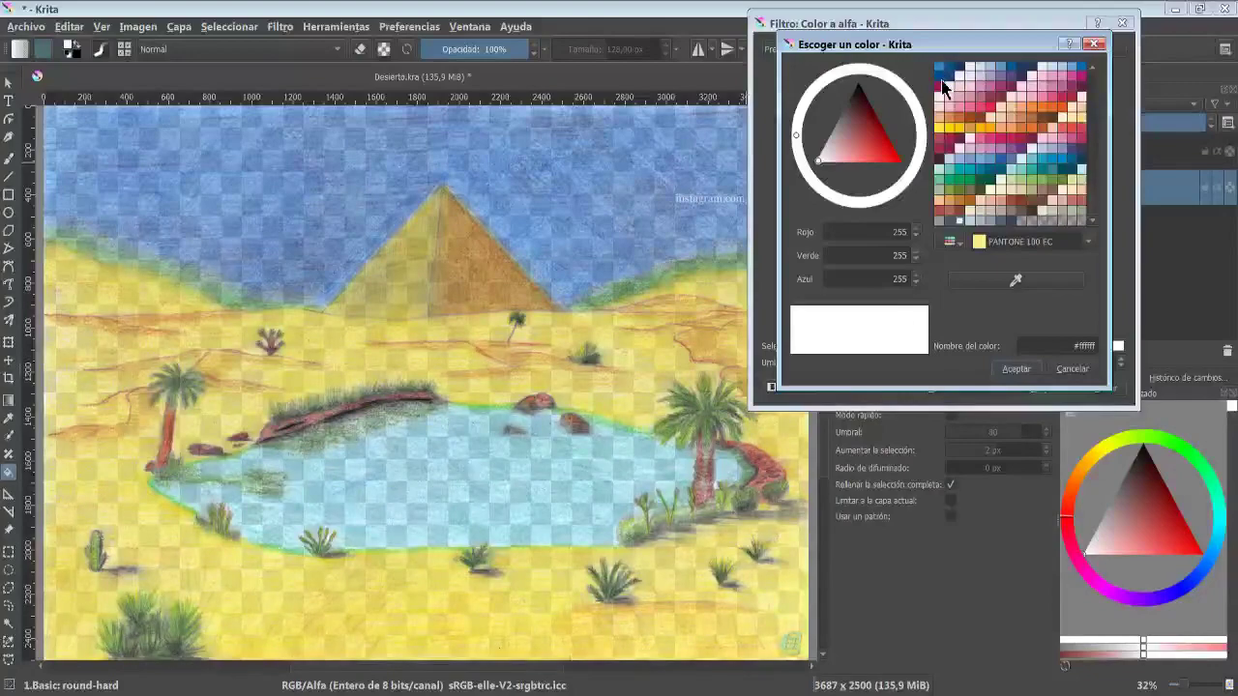
pyautogui.click(958, 172)
pyautogui.click(1016, 368)
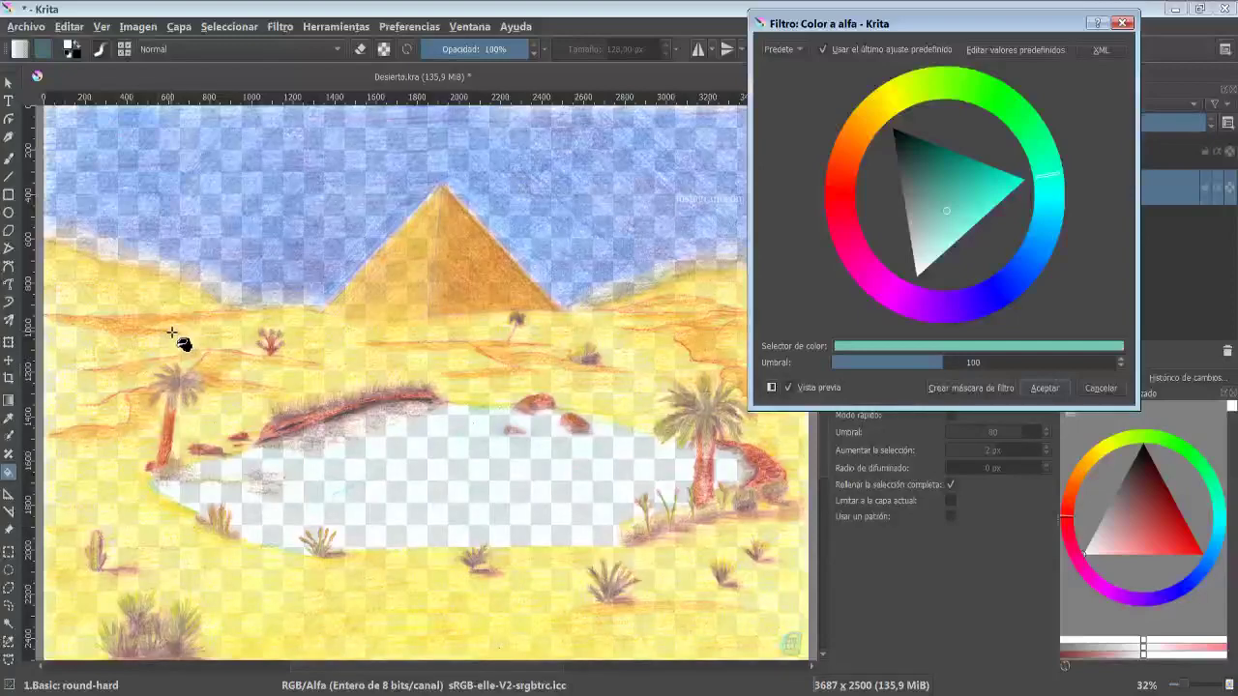
pyautogui.click(735, 250)
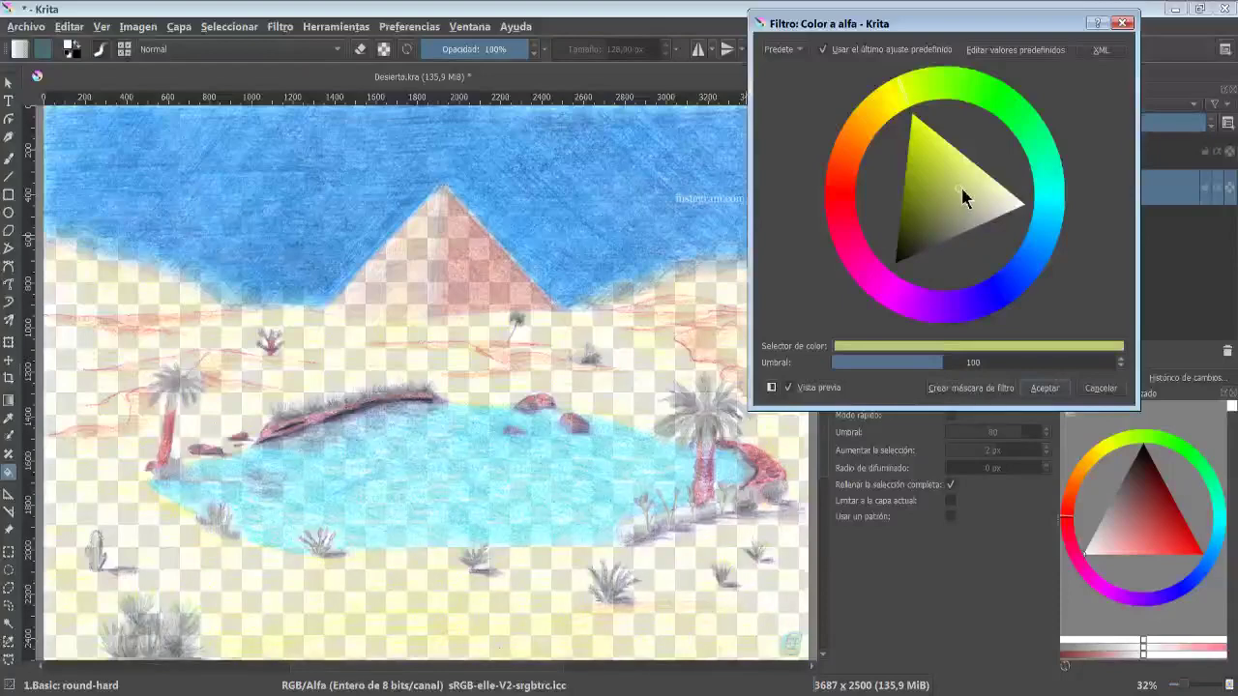
pyautogui.click(1099, 390)
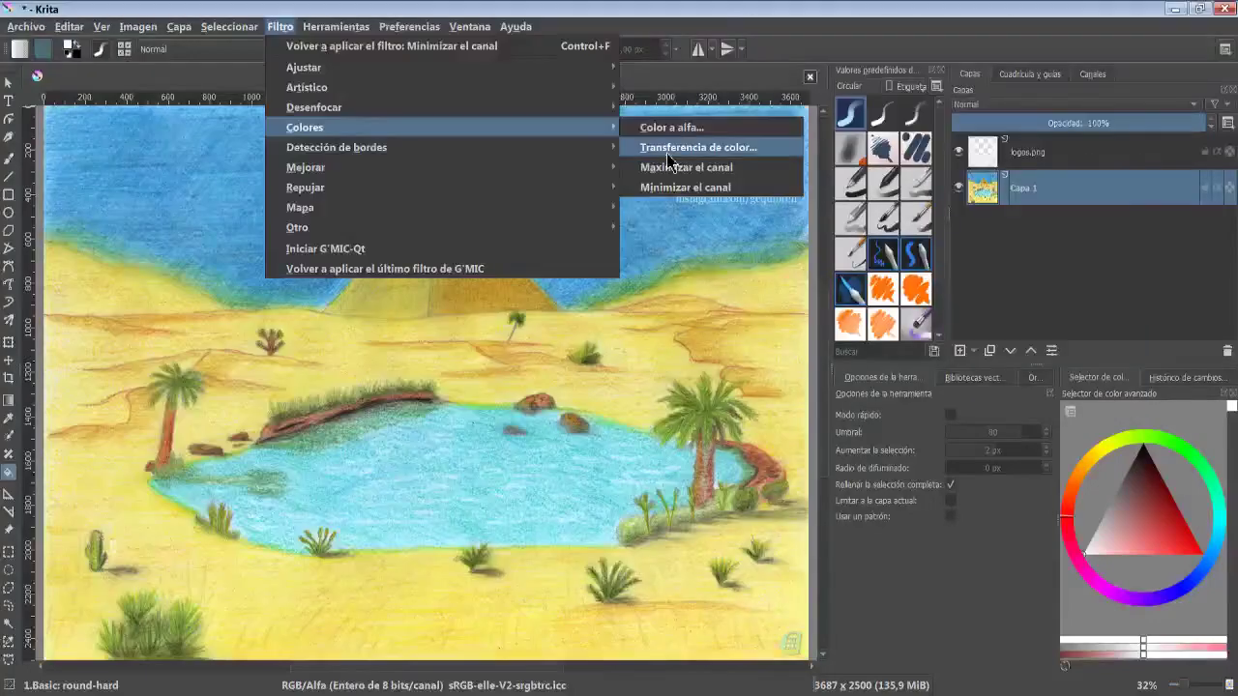
# - Apply the Color Transfer filter using Mano fondo.jpg as the reference image
pyautogui.click(692, 226)
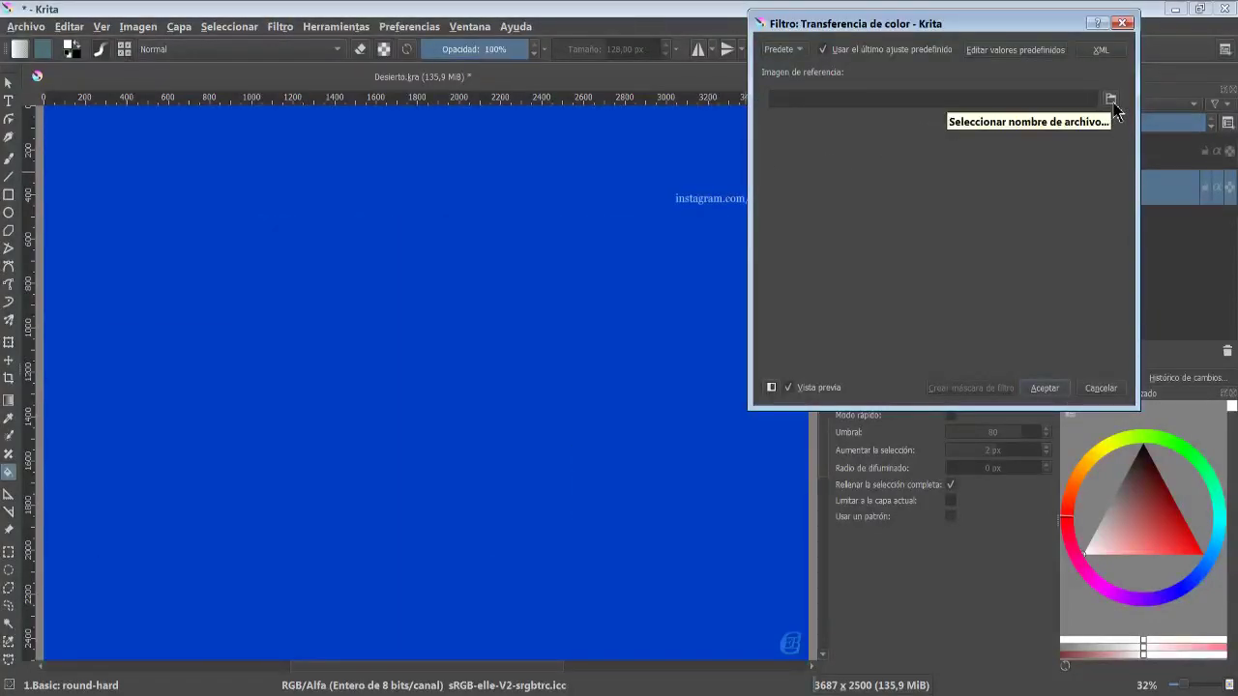
pyautogui.click(1115, 104)
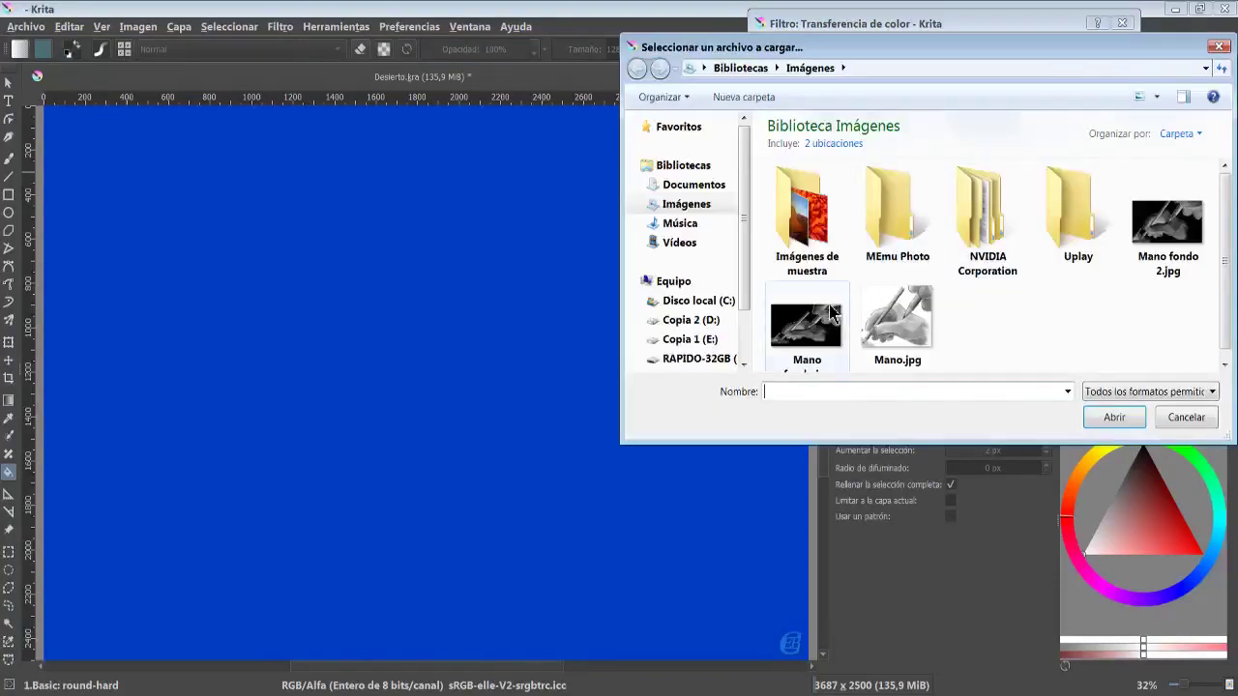
pyautogui.doubleClick(810, 326)
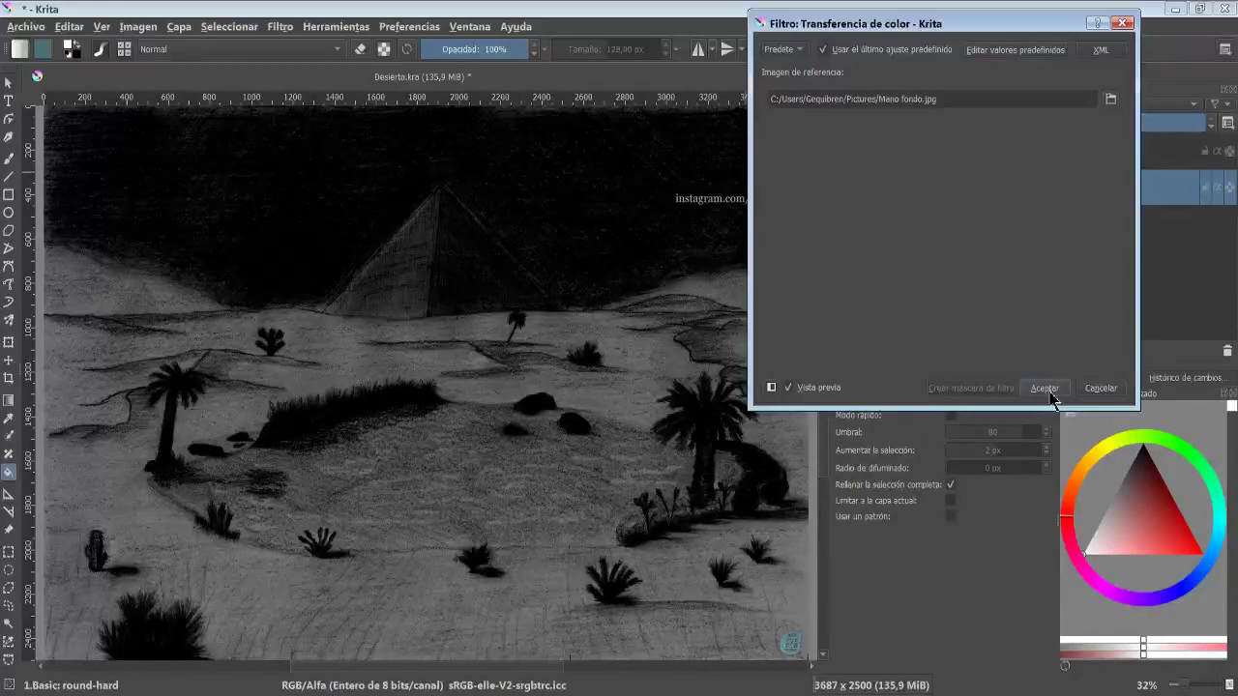
pyautogui.click(1044, 388)
# - Apply the Maximize Channel filter, then the Minimize Channel filter
pyautogui.moveTo(613, 134)
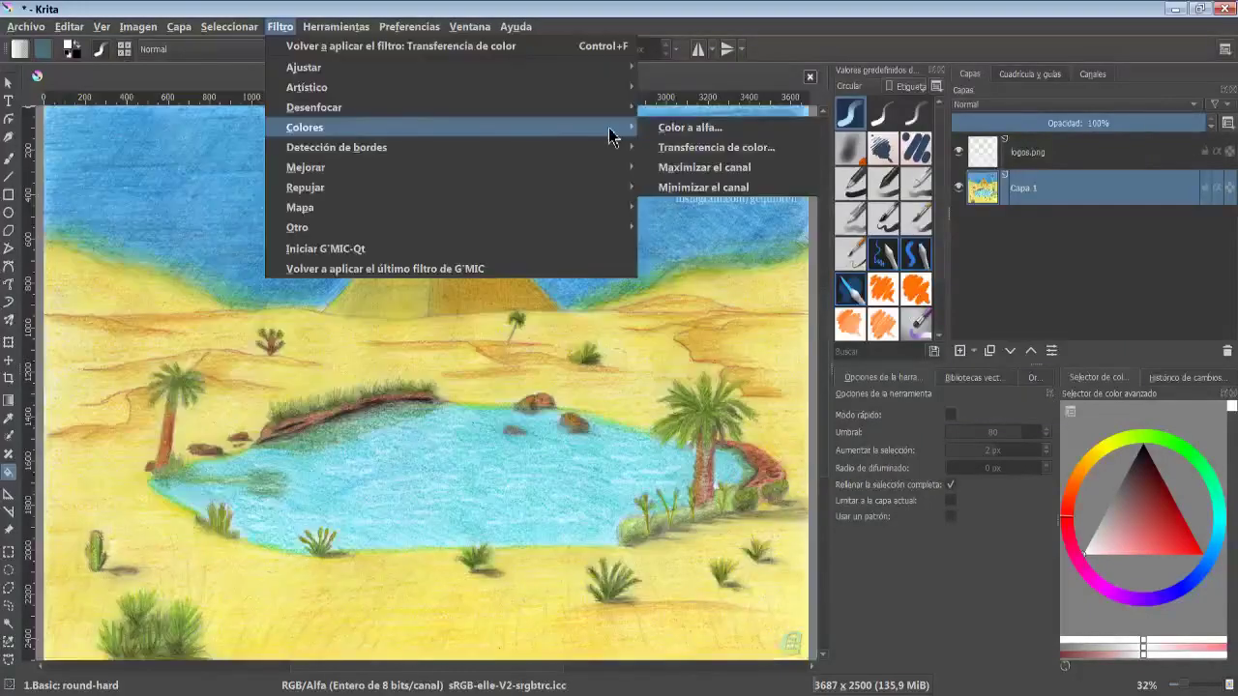
pyautogui.click(684, 168)
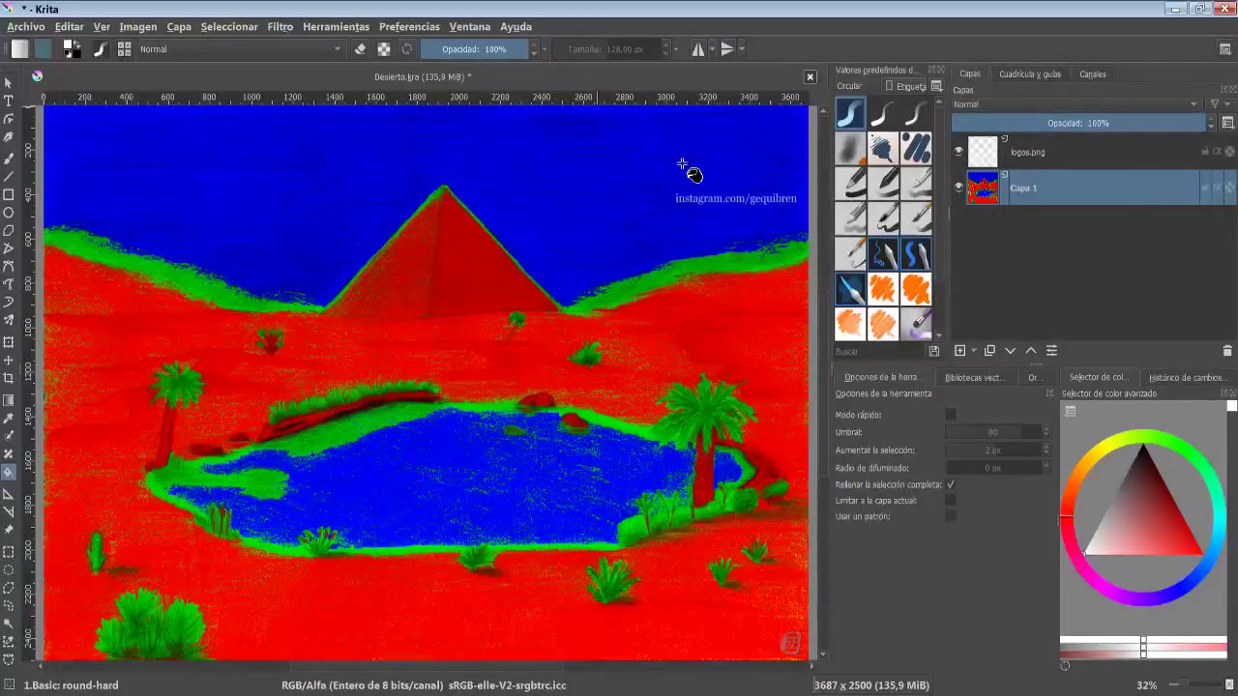
pyautogui.click(281, 27)
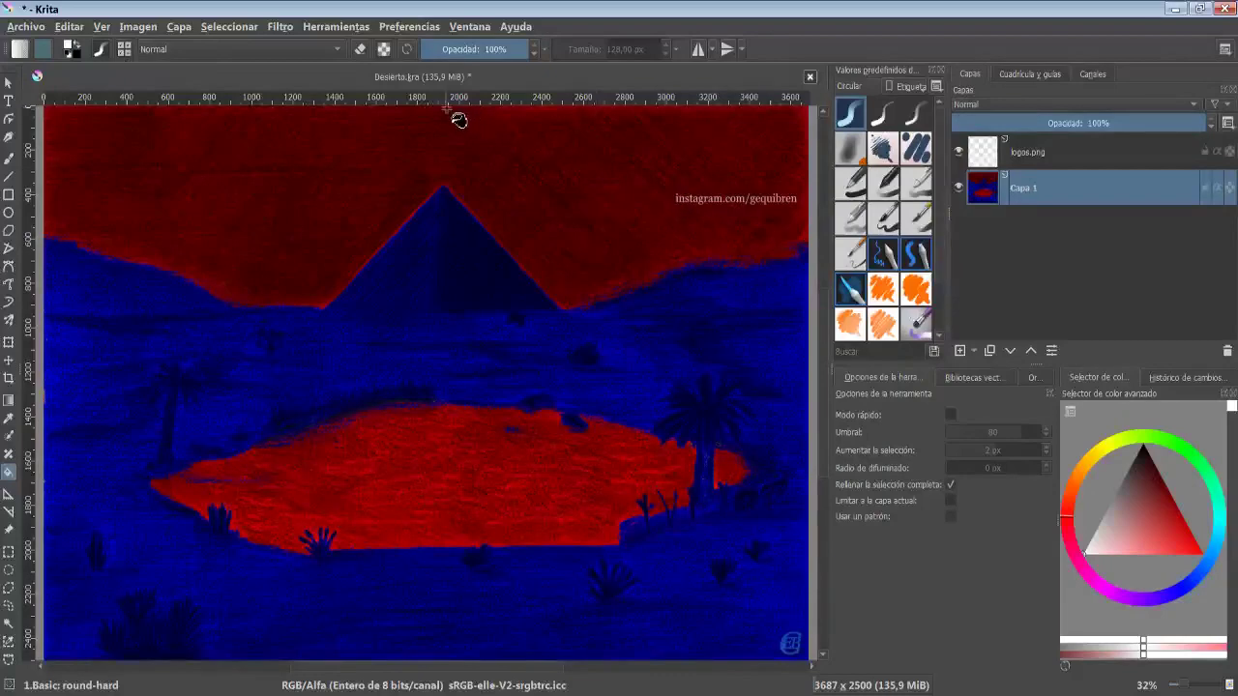
# - Duplicate the drawing layer
pyautogui.click(281, 27)
pyautogui.moveTo(447, 154)
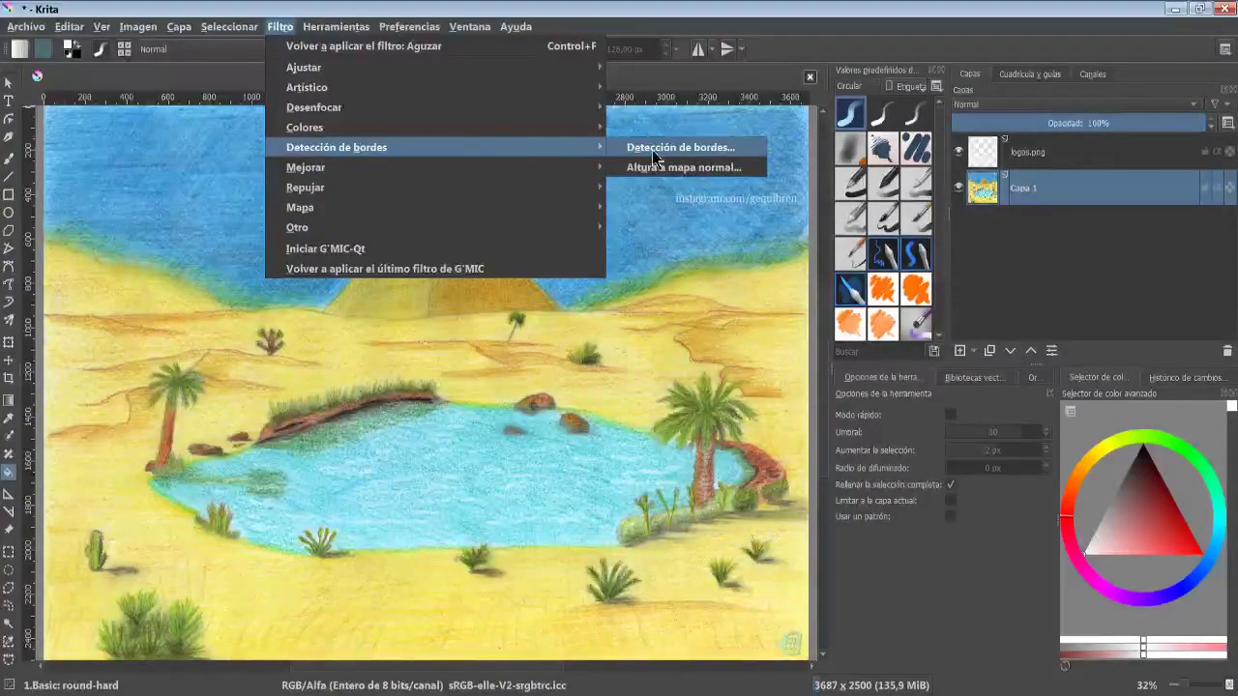
pyautogui.click(277, 27)
pyautogui.hotkey('ctrl', 'j')
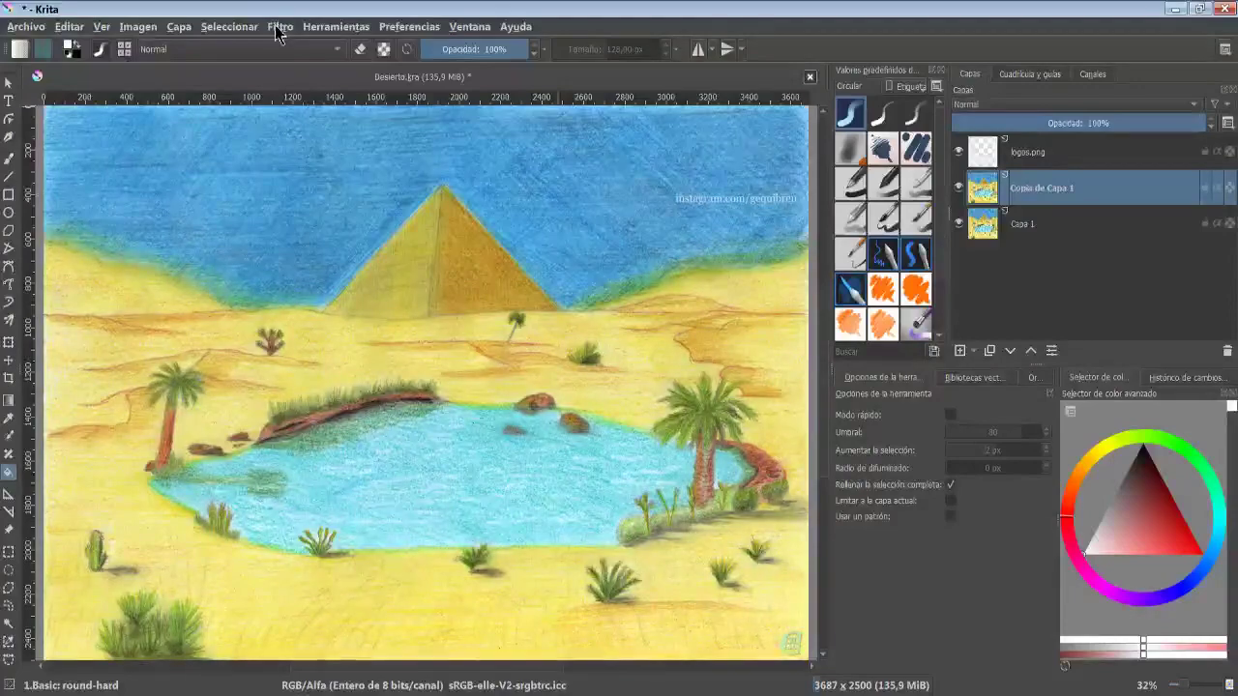
# - Apply Edge Detection to the duplicate layer using the Sobel formula, top-edge output and a radius of 5.84
pyautogui.click(278, 27)
pyautogui.moveTo(580, 147)
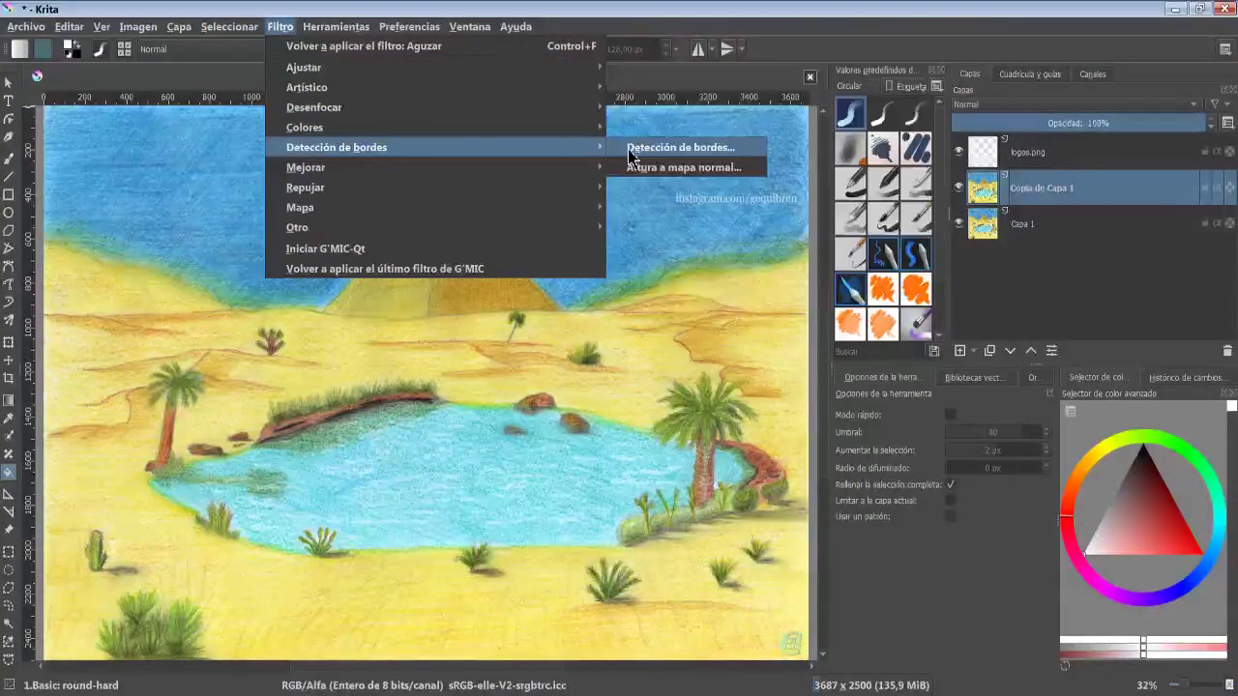
pyautogui.click(630, 150)
pyautogui.click(919, 307)
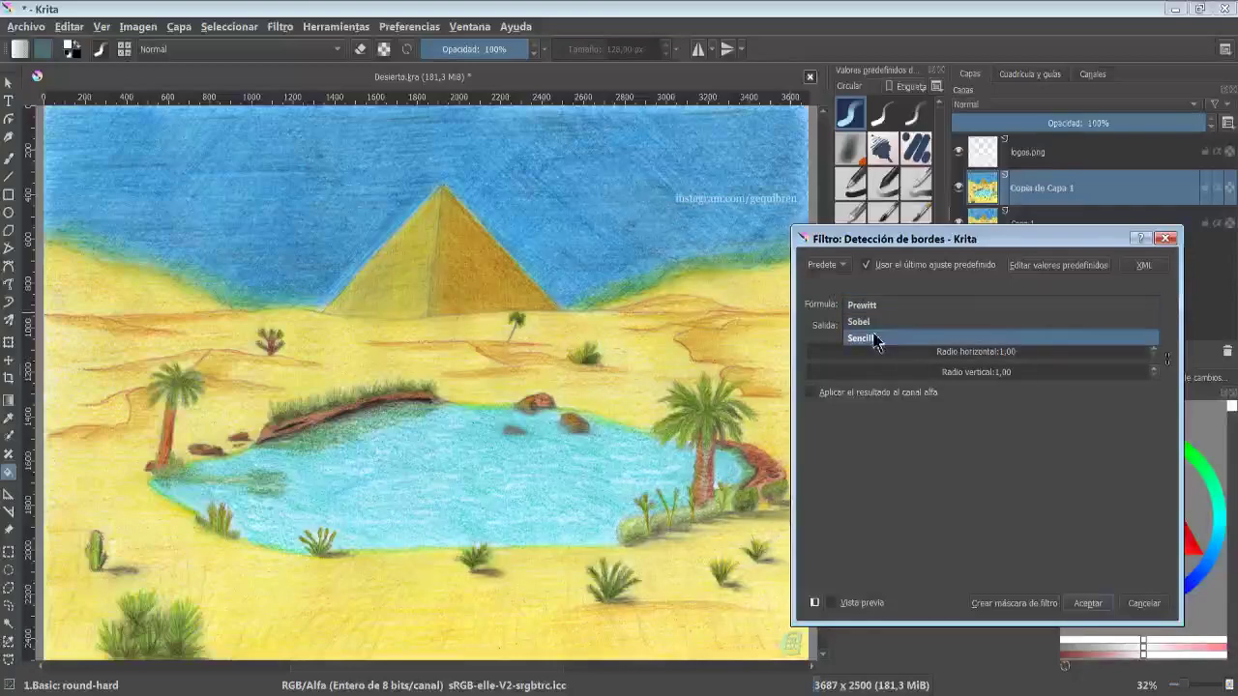
pyautogui.click(886, 322)
pyautogui.click(891, 329)
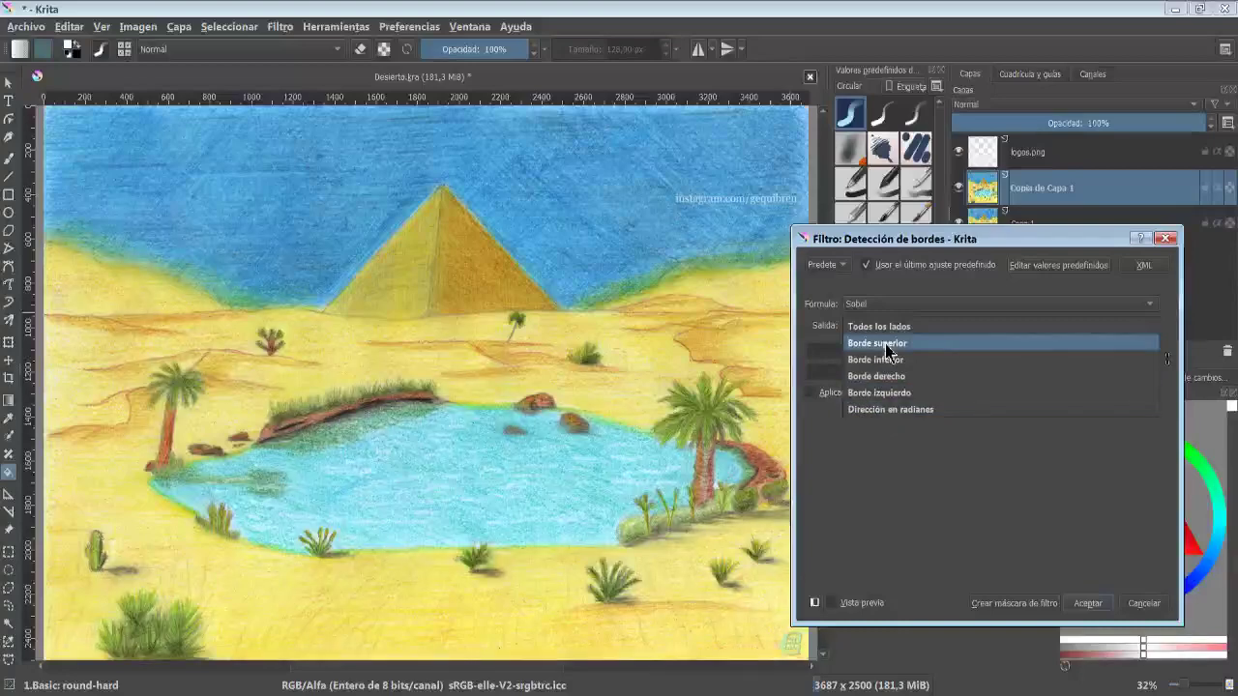
pyautogui.click(876, 346)
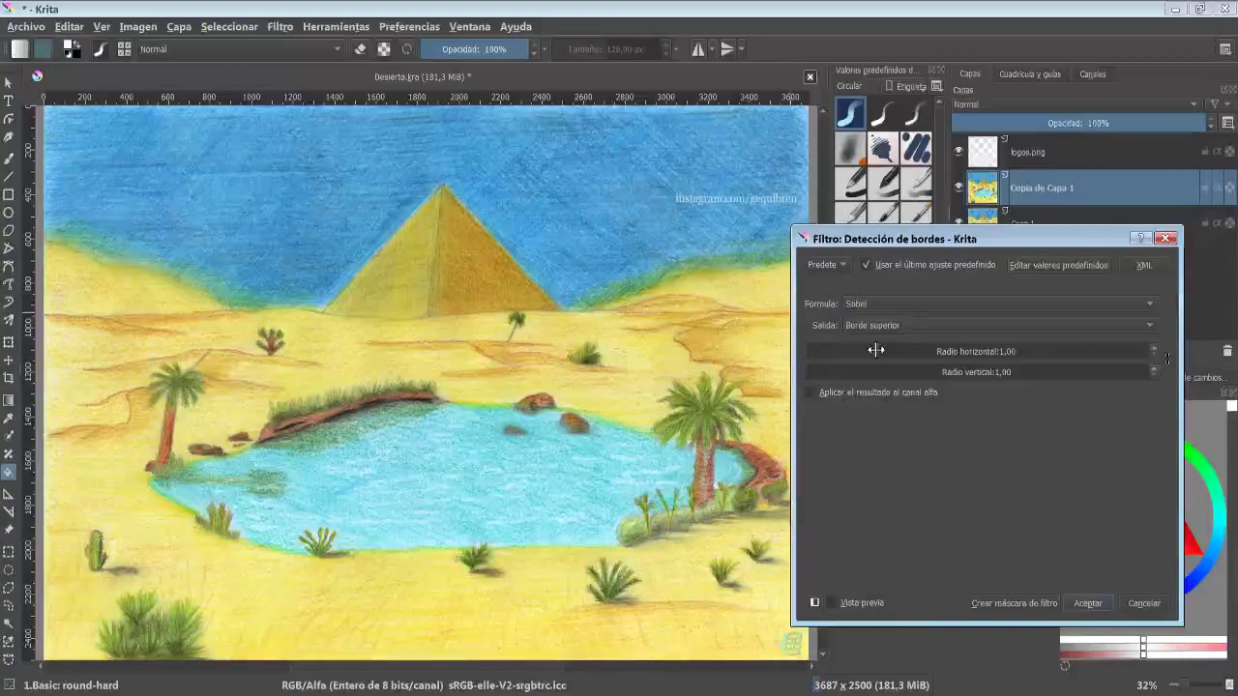
pyautogui.click(820, 352)
pyautogui.click(828, 604)
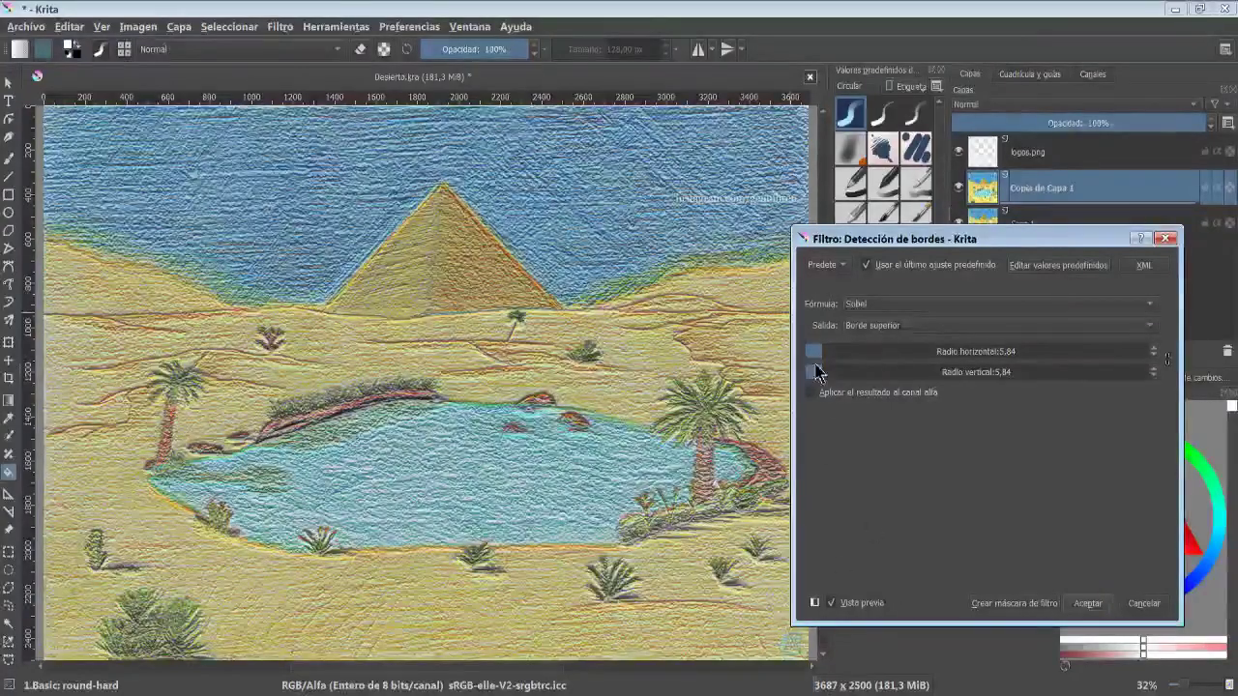
pyautogui.click(1089, 604)
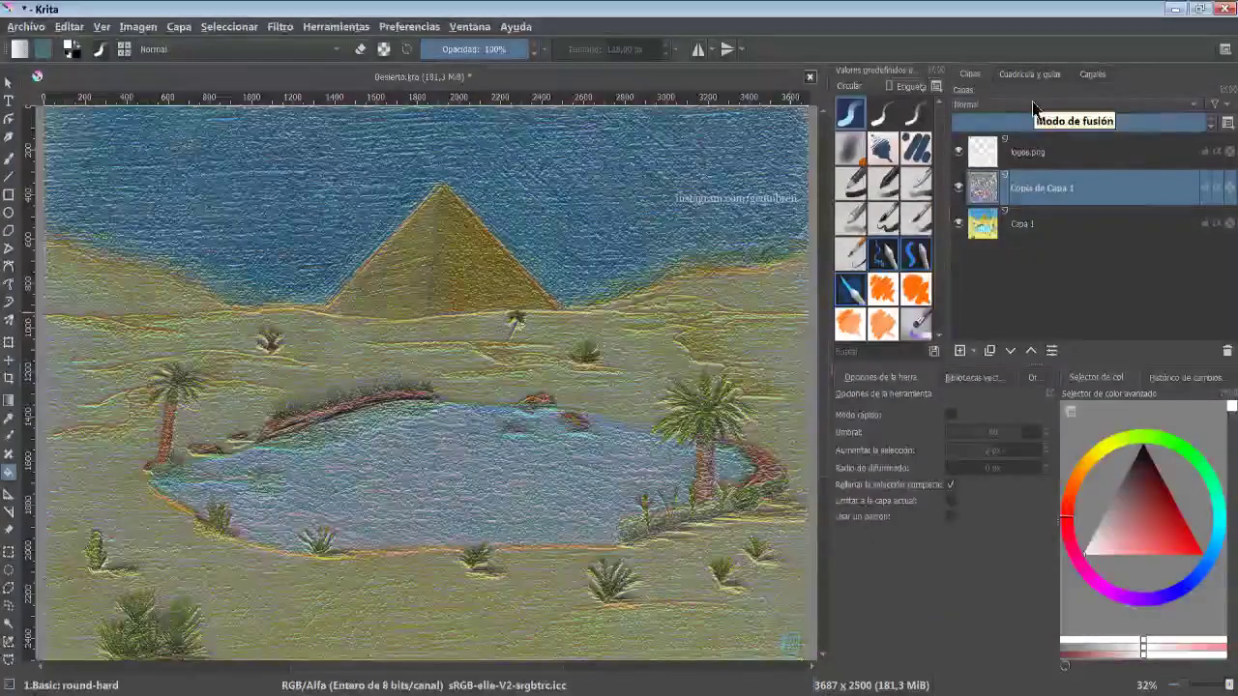
# - Set the duplicate layer's blend mode to Superponer and toggle its visibility to compare the effect
pyautogui.click(1033, 104)
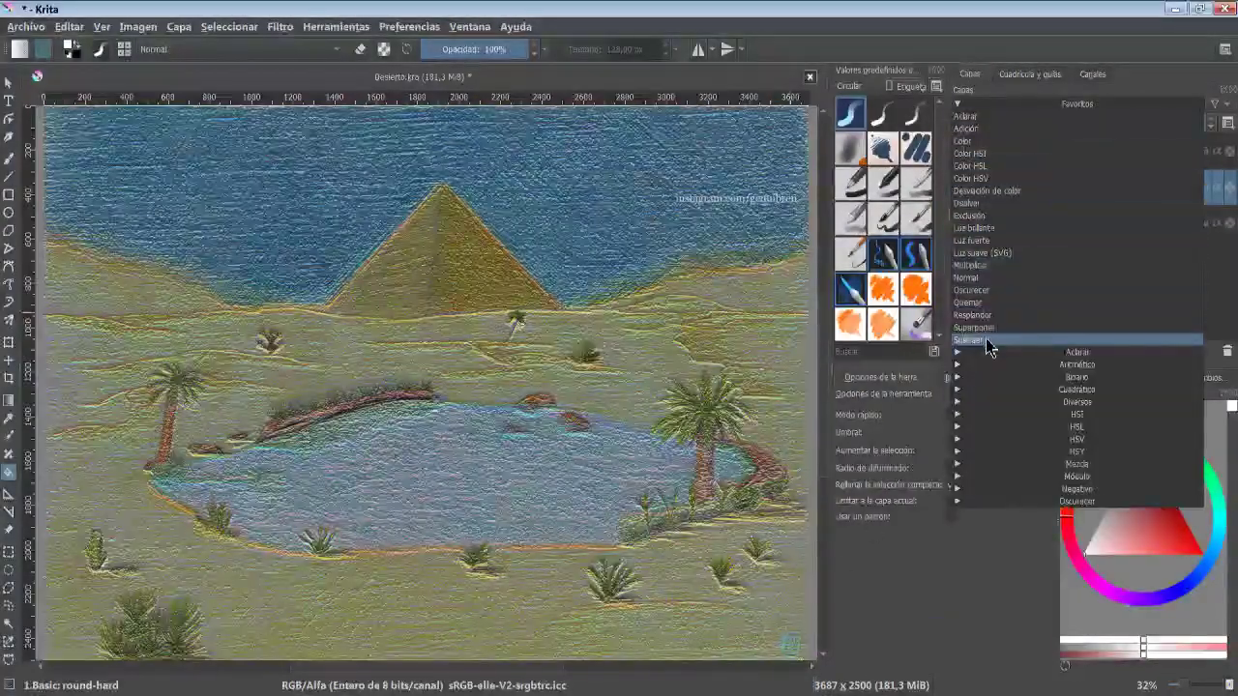
pyautogui.click(977, 328)
pyautogui.click(958, 189)
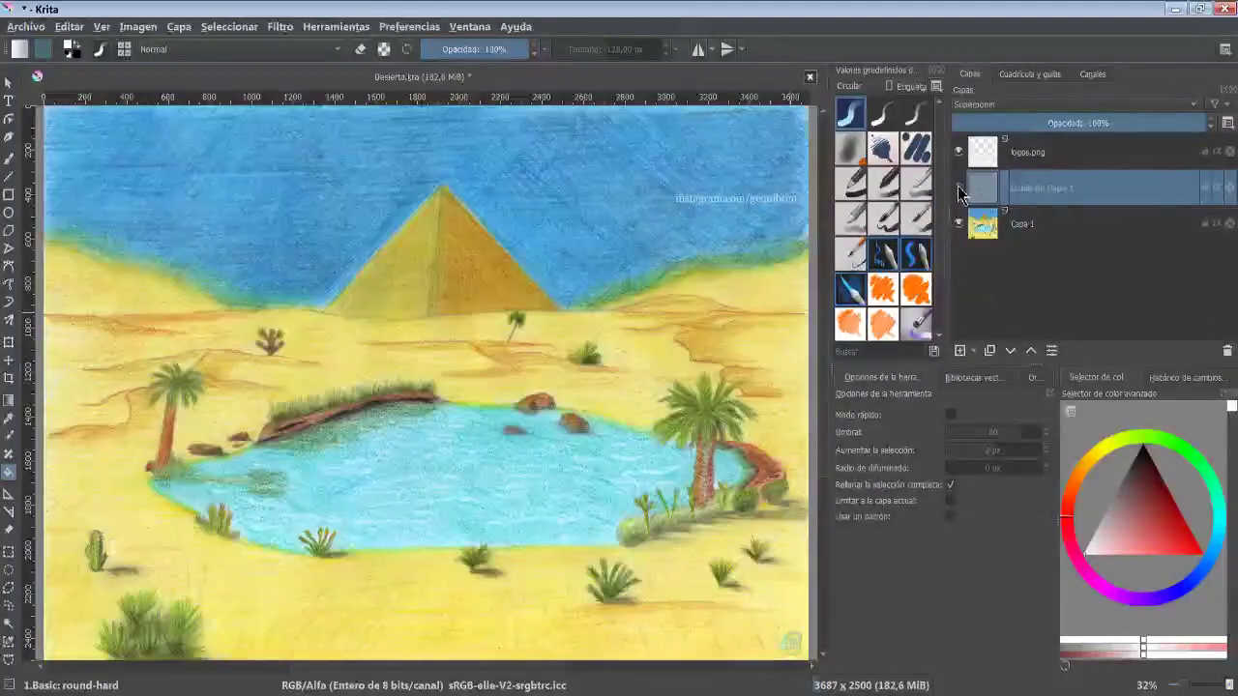
pyautogui.click(958, 188)
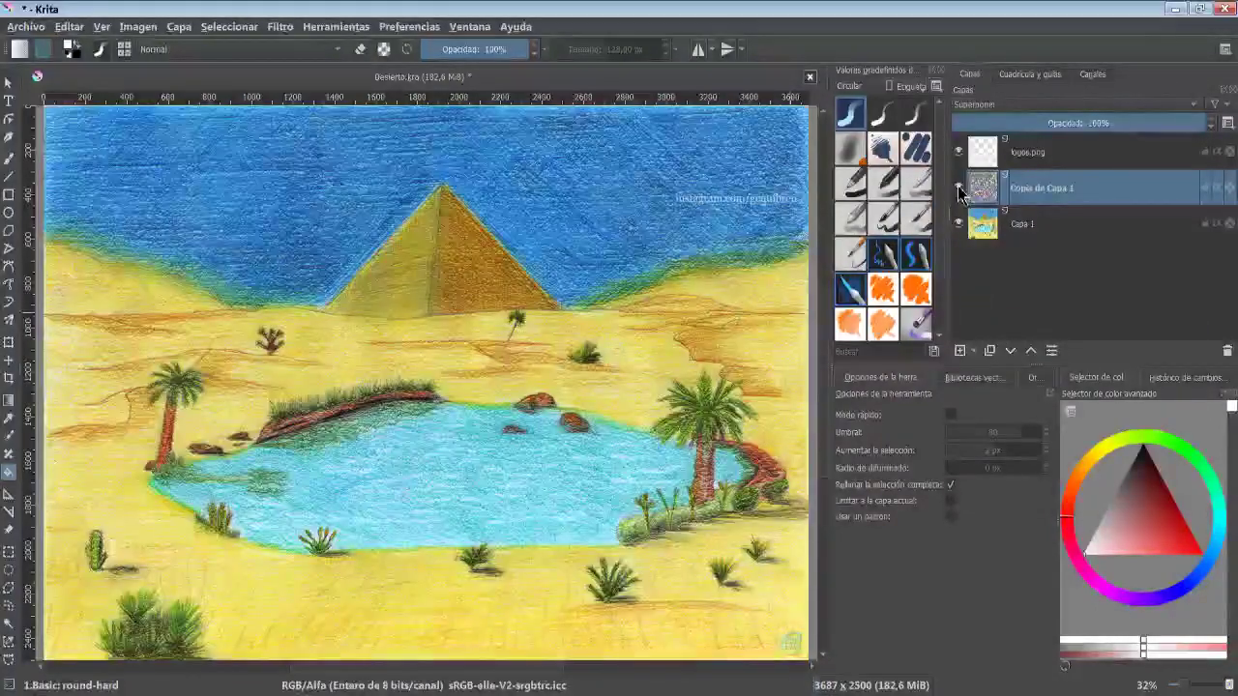
pyautogui.click(958, 187)
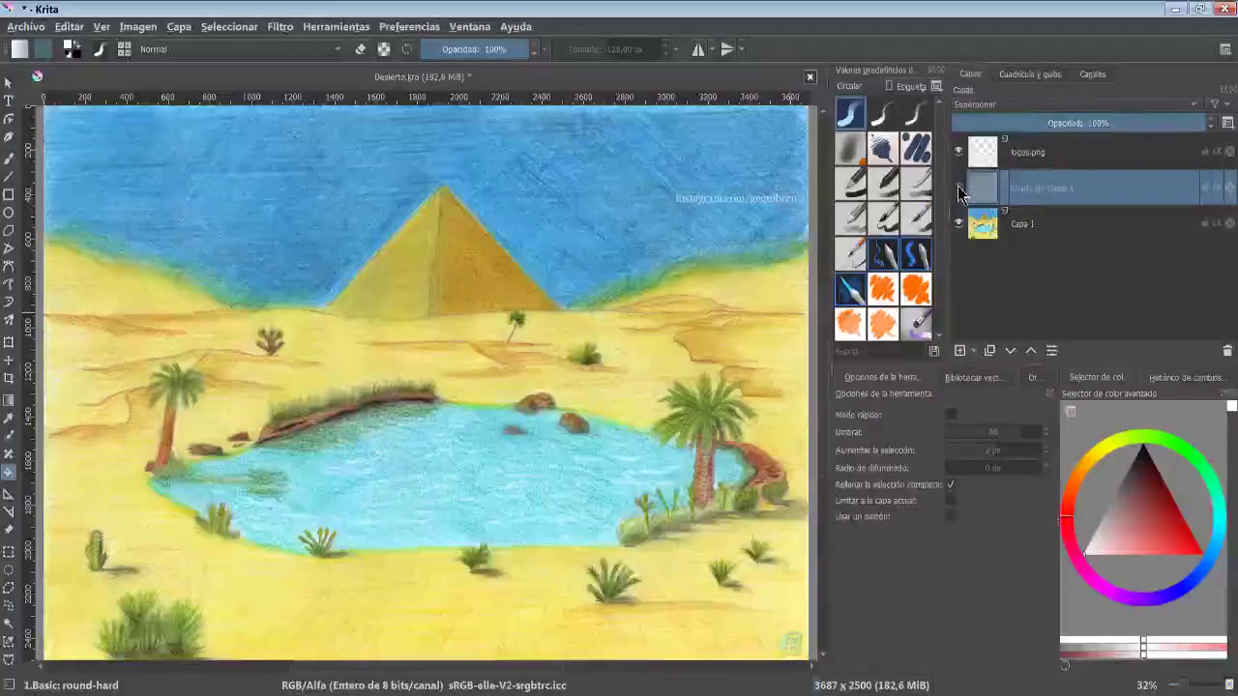
pyautogui.click(959, 187)
pyautogui.click(958, 187)
pyautogui.click(958, 186)
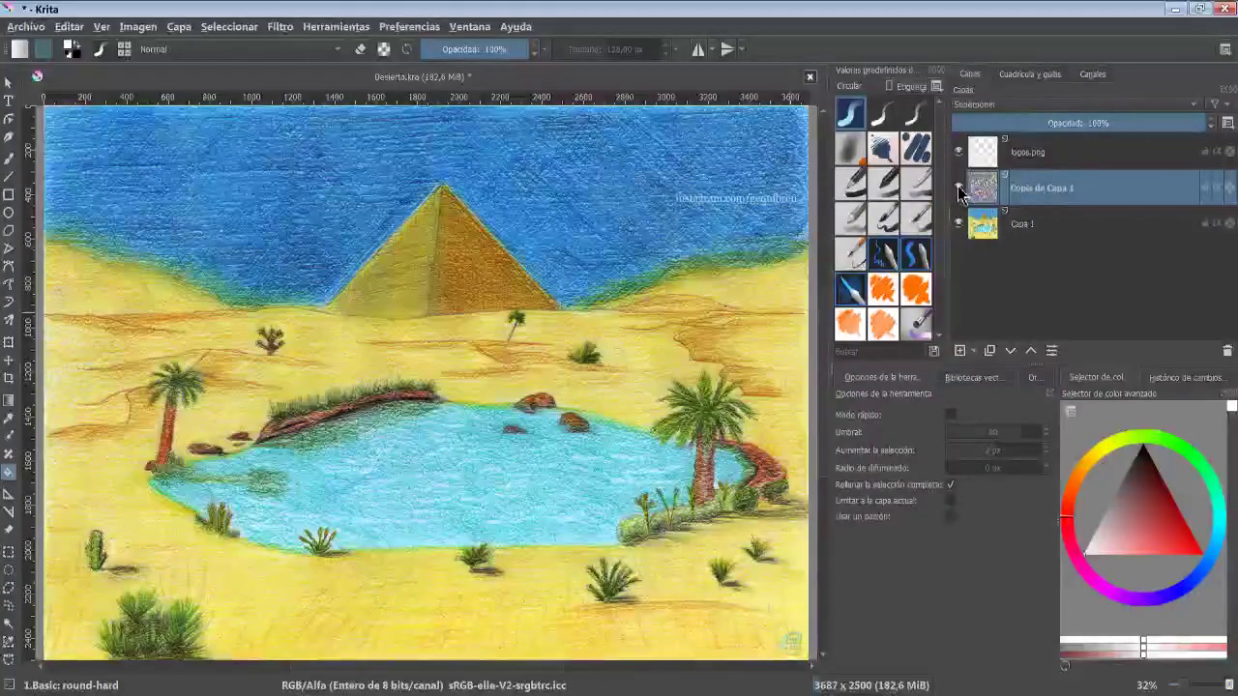
pyautogui.click(958, 187)
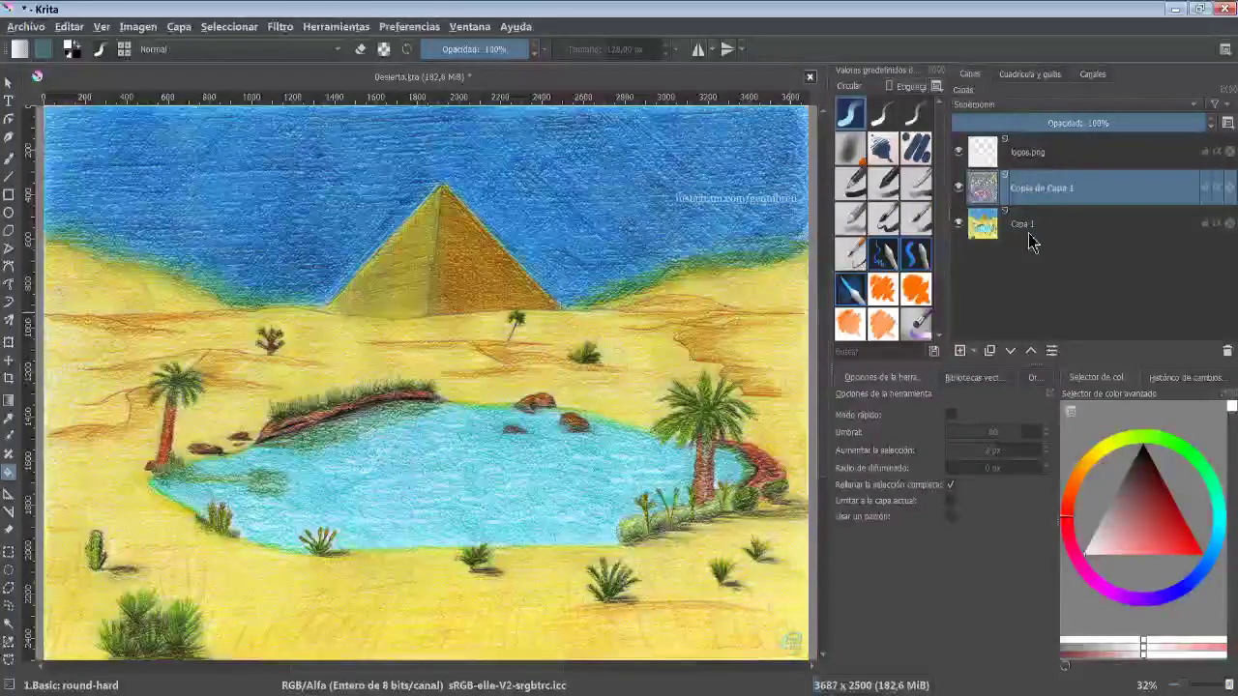
# - Preview the Height to Normal Map filter on the drawing layer
pyautogui.click(279, 26)
pyautogui.moveTo(336, 147)
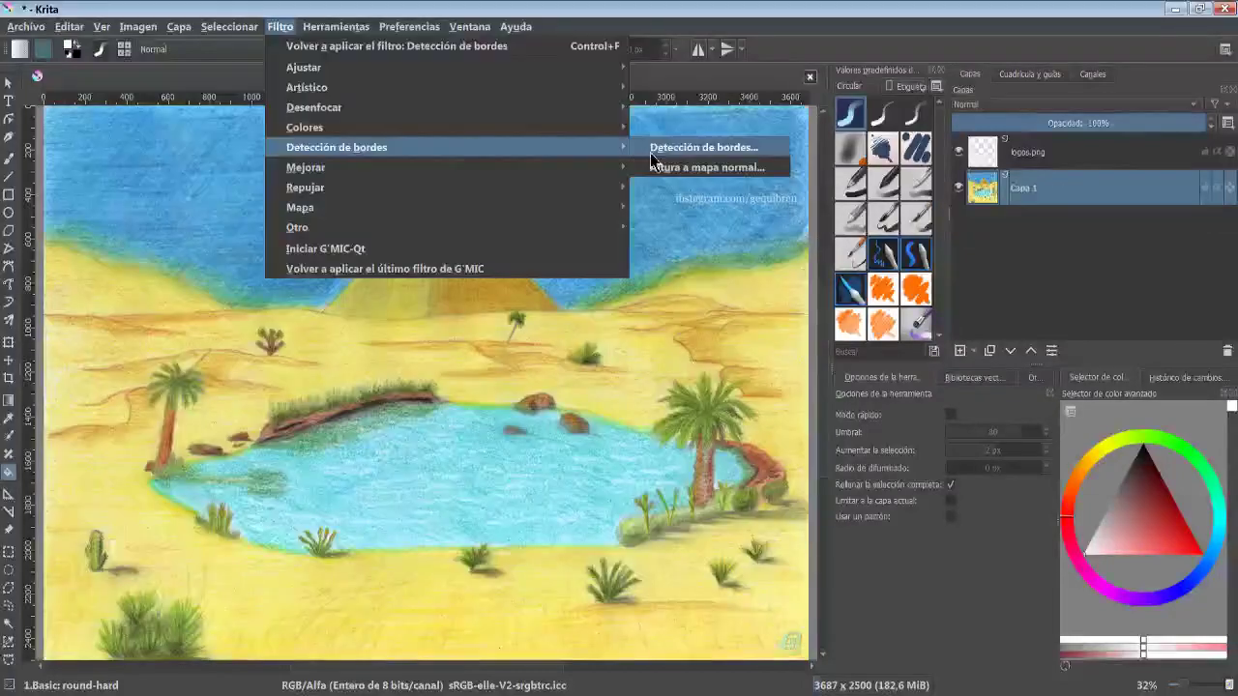
pyautogui.click(732, 170)
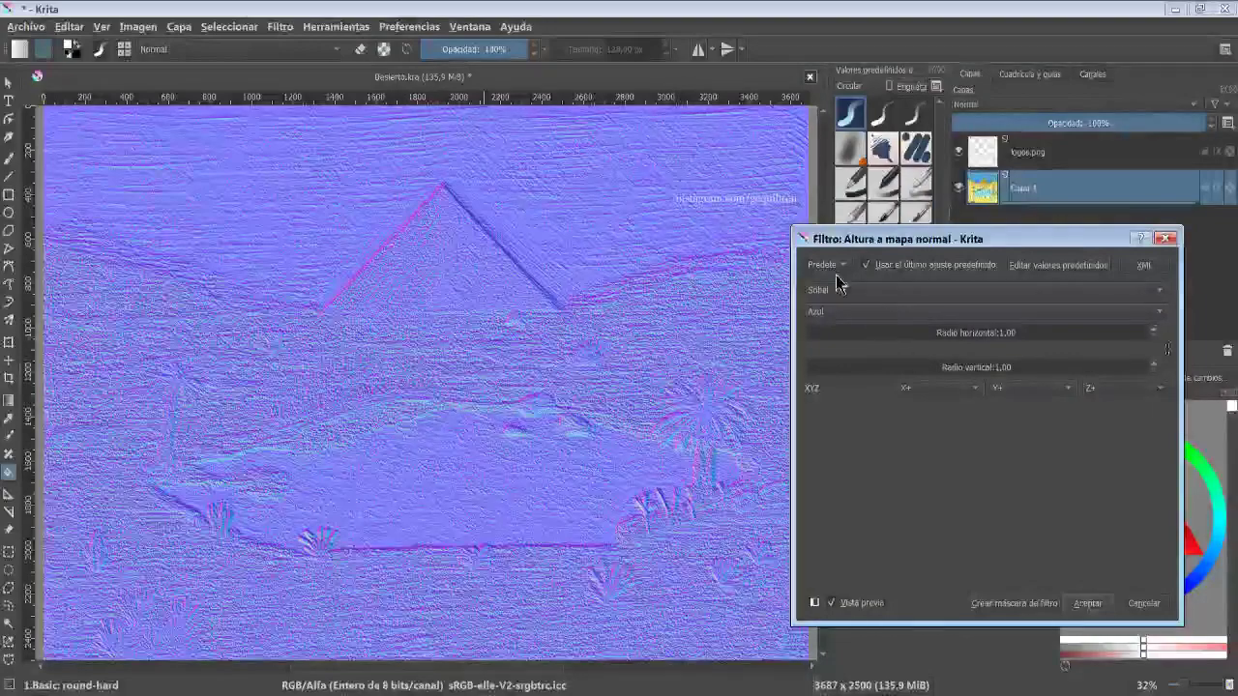
# - Preview the Unsharp Mask filter with radius 8, amount 2.20 and threshold 6, toggling the preview, and cancel
pyautogui.moveTo(420, 171)
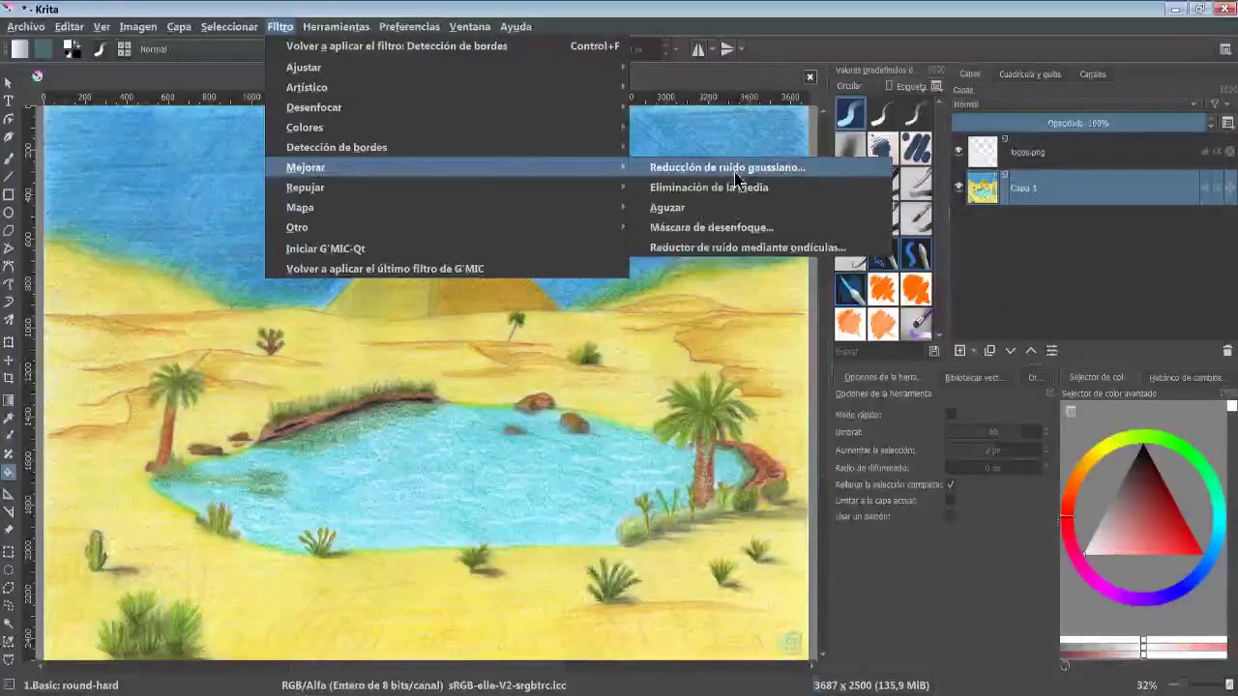
pyautogui.click(784, 229)
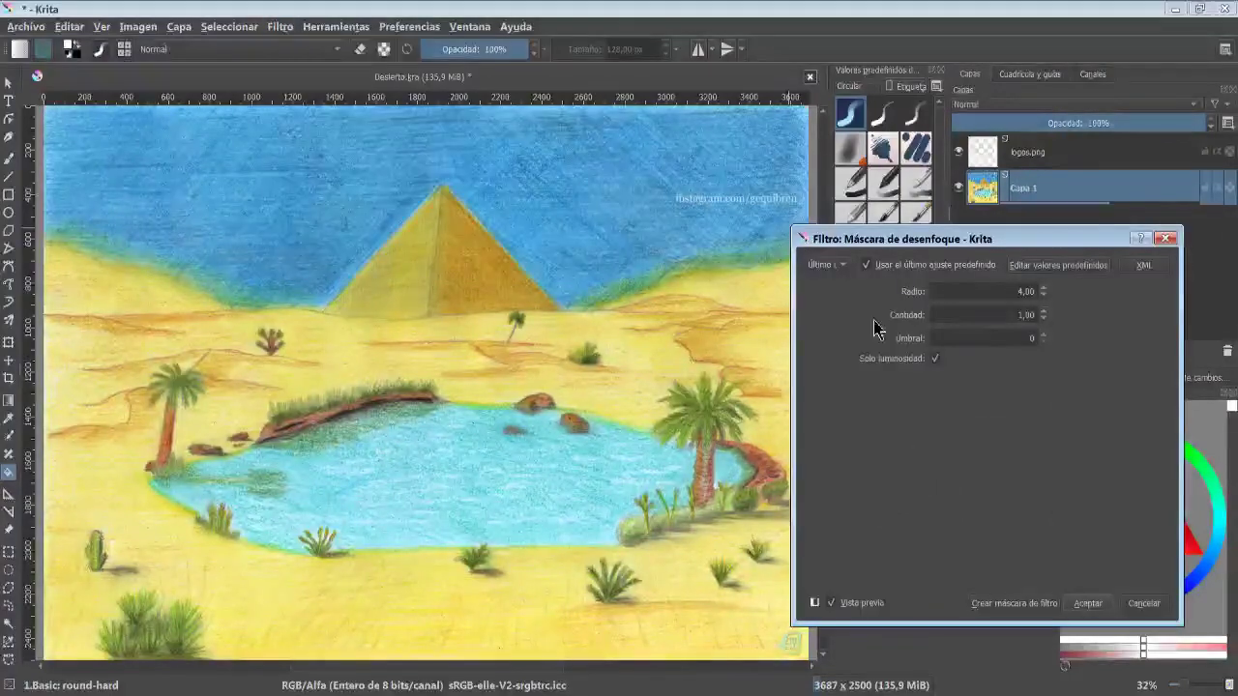
pyautogui.click(1043, 289)
pyautogui.click(1043, 288)
pyautogui.click(1044, 288)
pyautogui.click(1043, 288)
pyautogui.click(1044, 312)
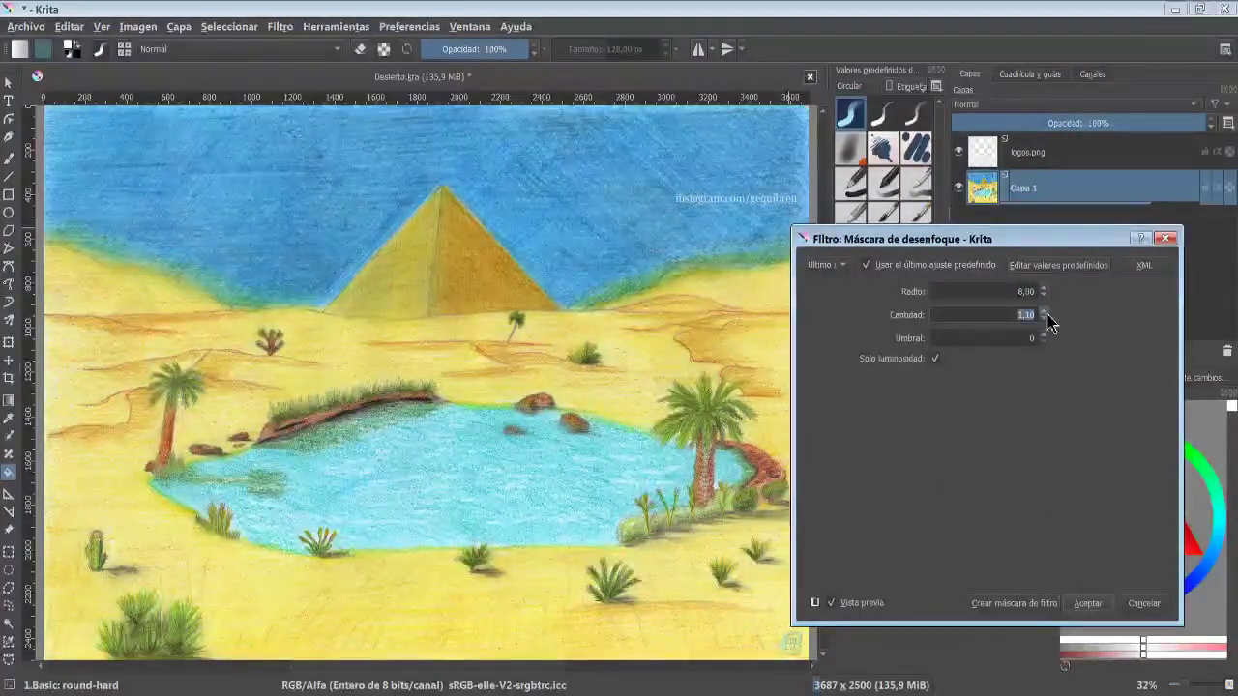
pyautogui.click(1044, 312)
pyautogui.click(1043, 312)
pyautogui.click(1044, 312)
pyautogui.click(1043, 336)
pyautogui.click(1044, 336)
pyautogui.click(1044, 336)
pyautogui.click(1044, 336)
pyautogui.click(1044, 336)
pyautogui.click(1044, 336)
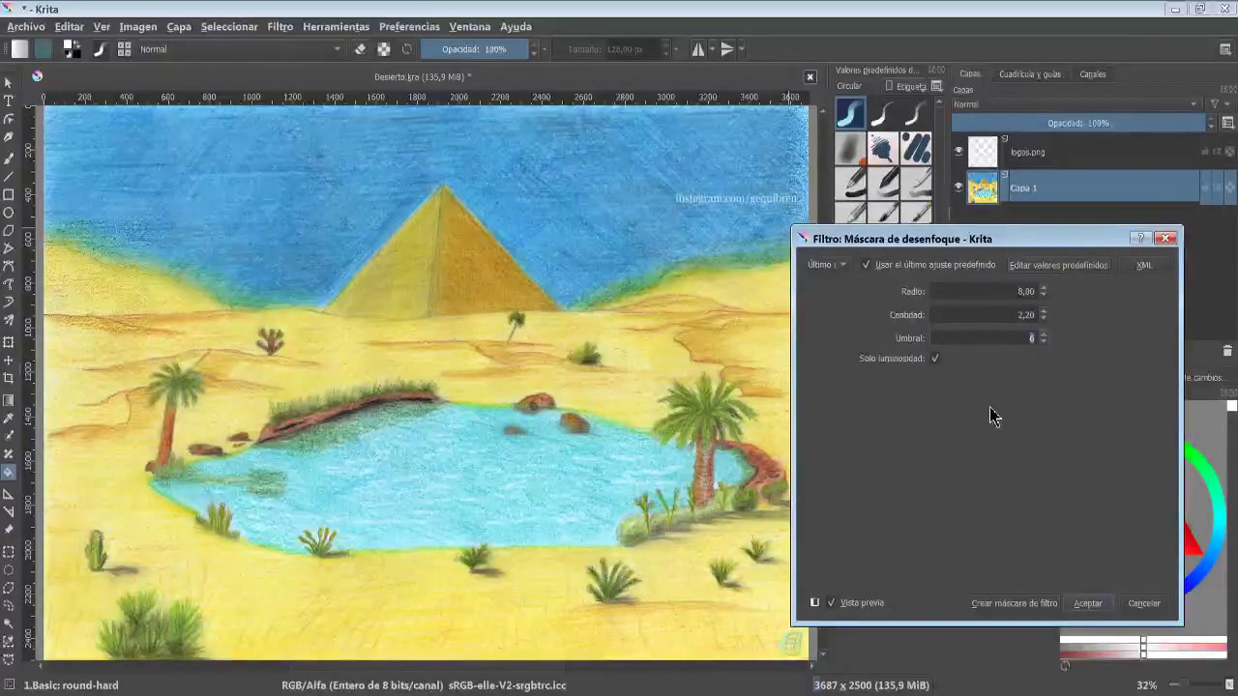
pyautogui.click(832, 604)
pyautogui.click(832, 604)
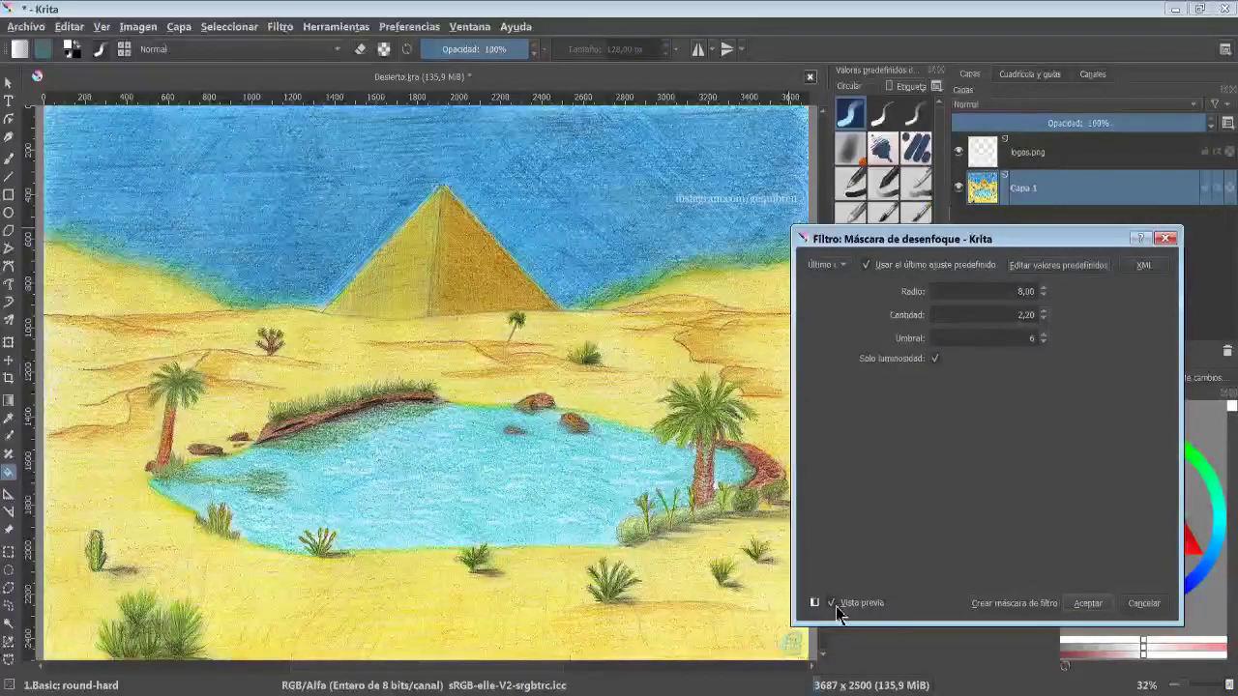
pyautogui.click(834, 605)
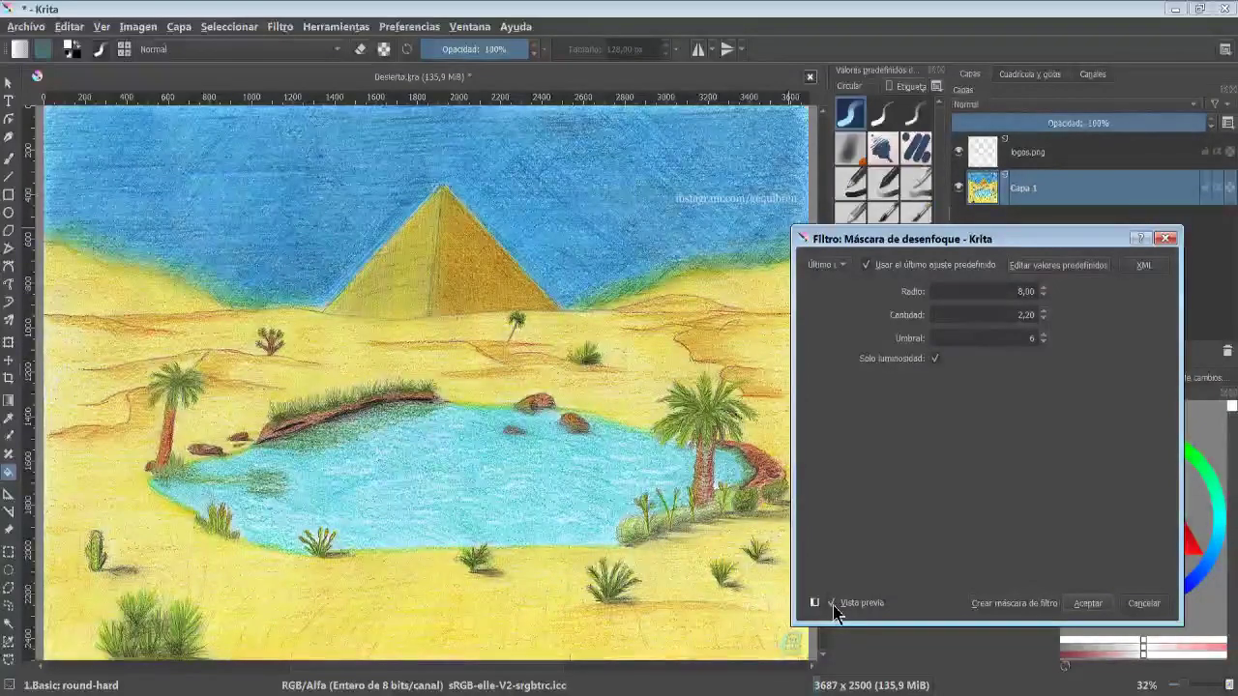
pyautogui.click(1144, 603)
# - Apply the Mean Removal filter and undo it
pyautogui.click(279, 26)
pyautogui.moveTo(575, 169)
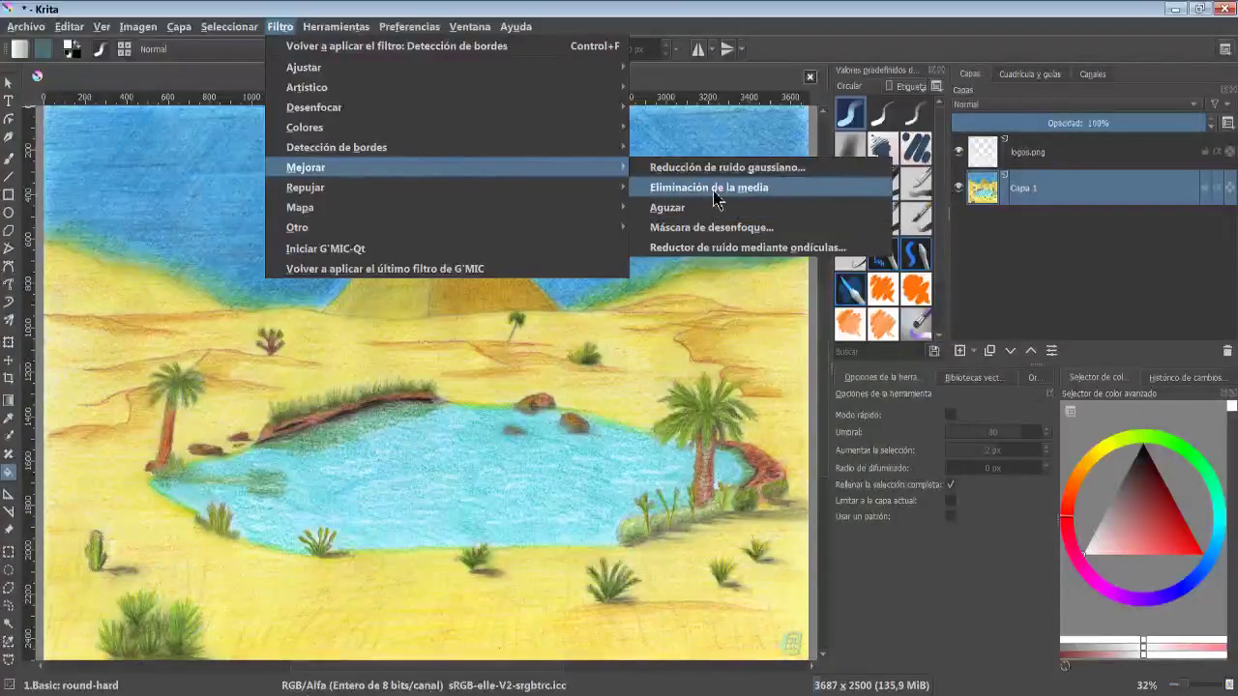
pyautogui.click(773, 193)
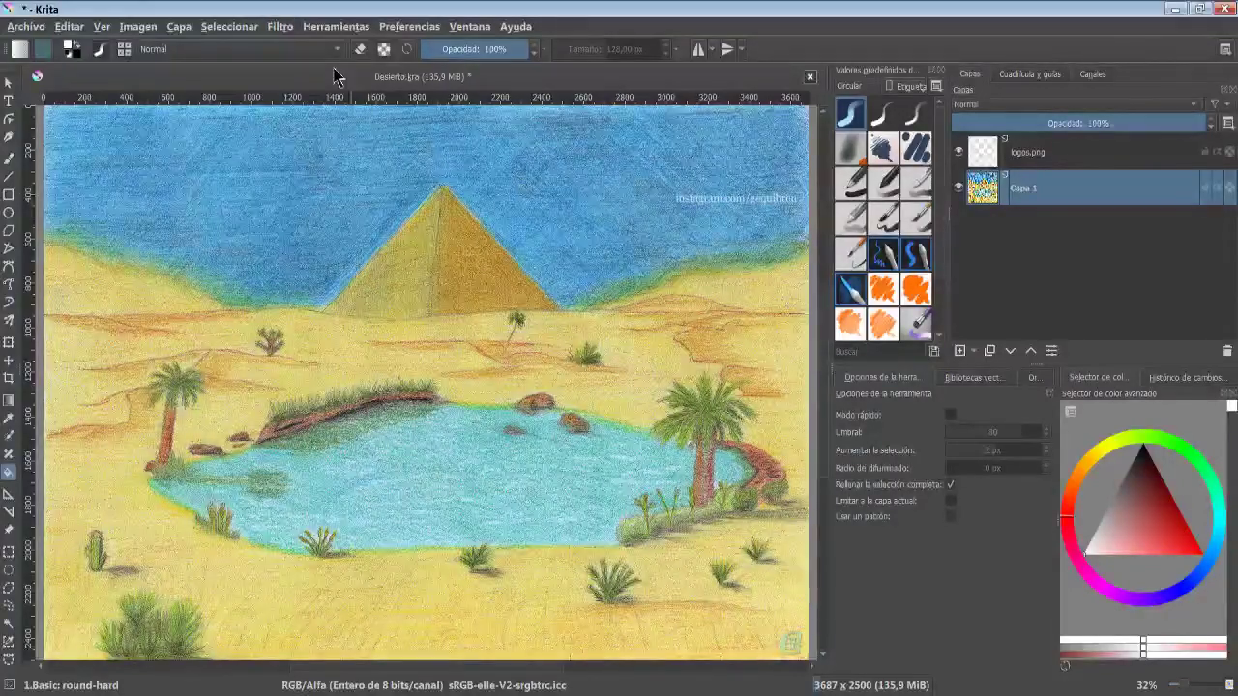
pyautogui.hotkey('ctrl', 'z')
# - Open the Wavelet Noise Reducer filter with threshold 77 and toggle its preview
pyautogui.click(280, 26)
pyautogui.moveTo(490, 177)
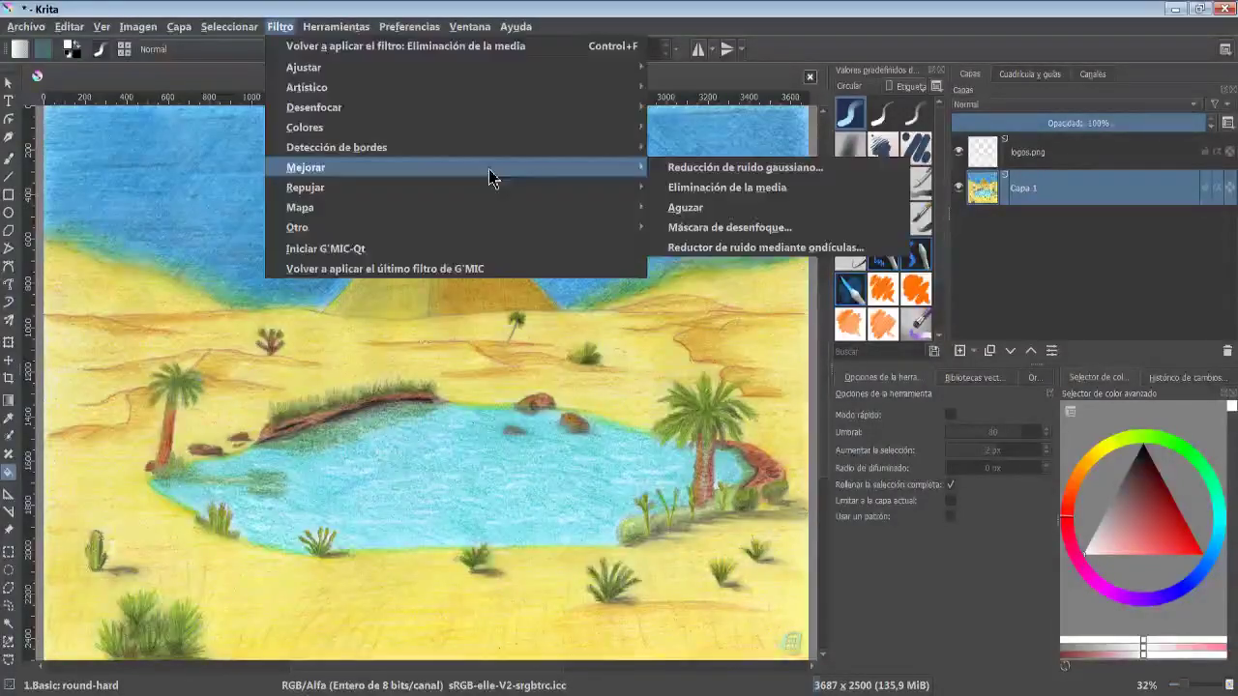
pyautogui.click(793, 251)
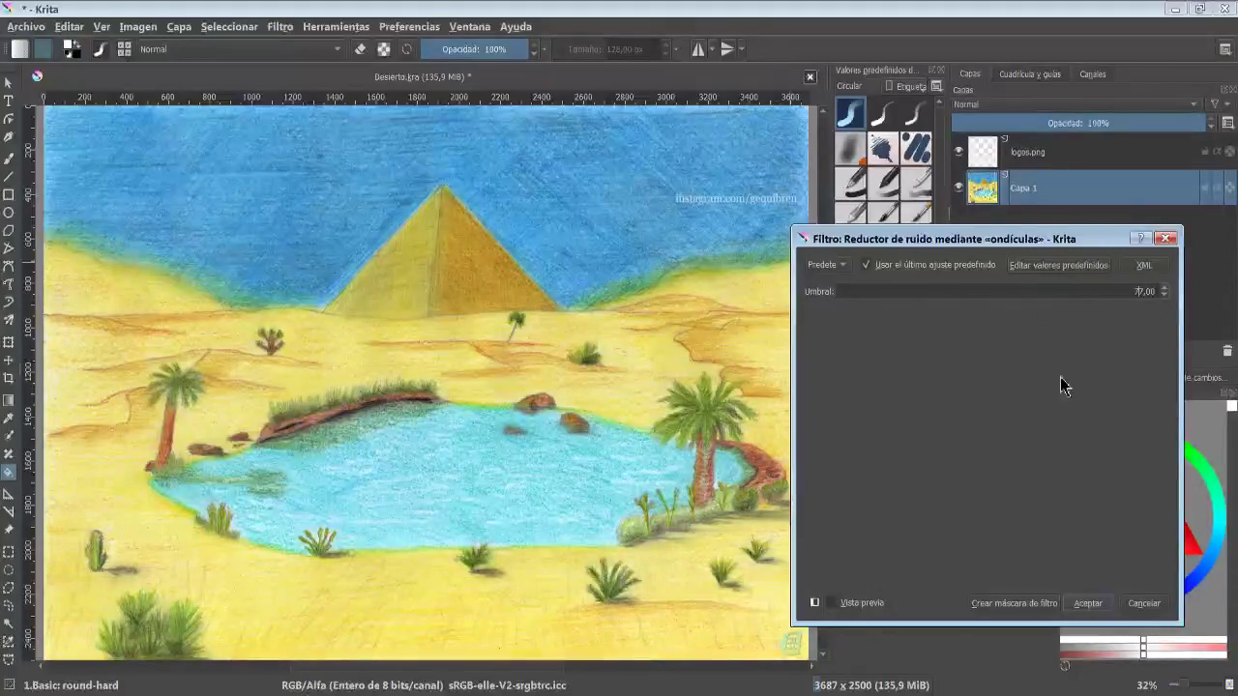
pyautogui.click(857, 603)
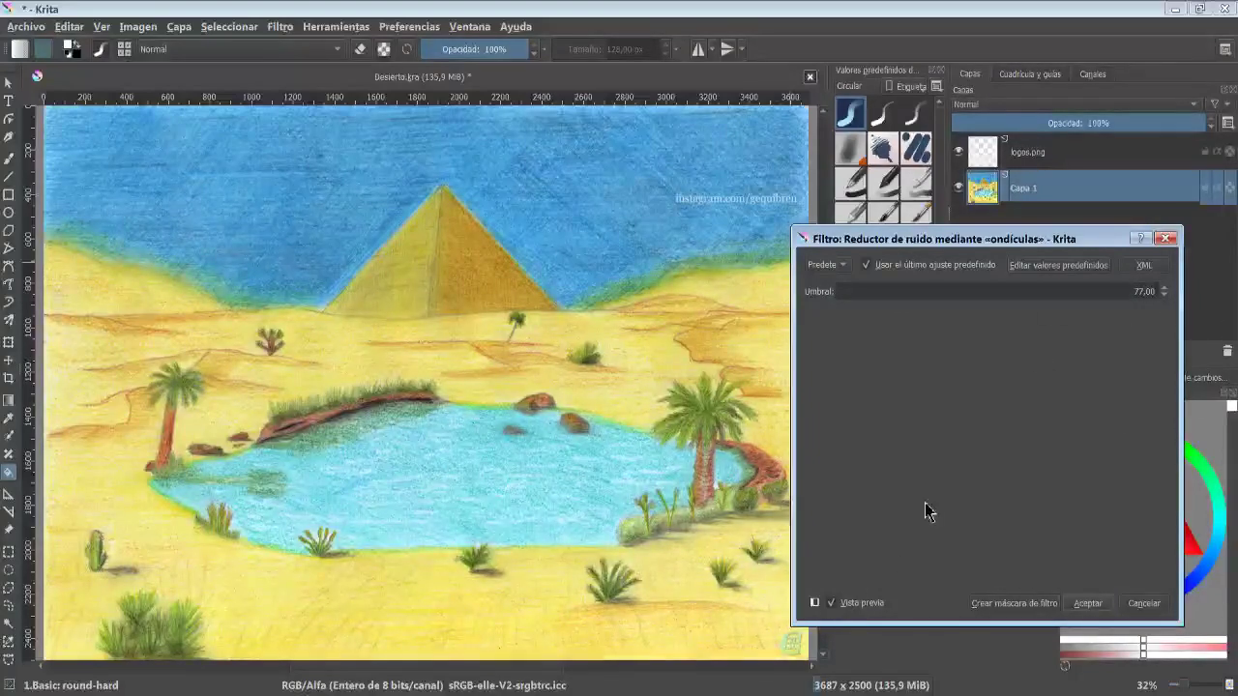
pyautogui.click(840, 603)
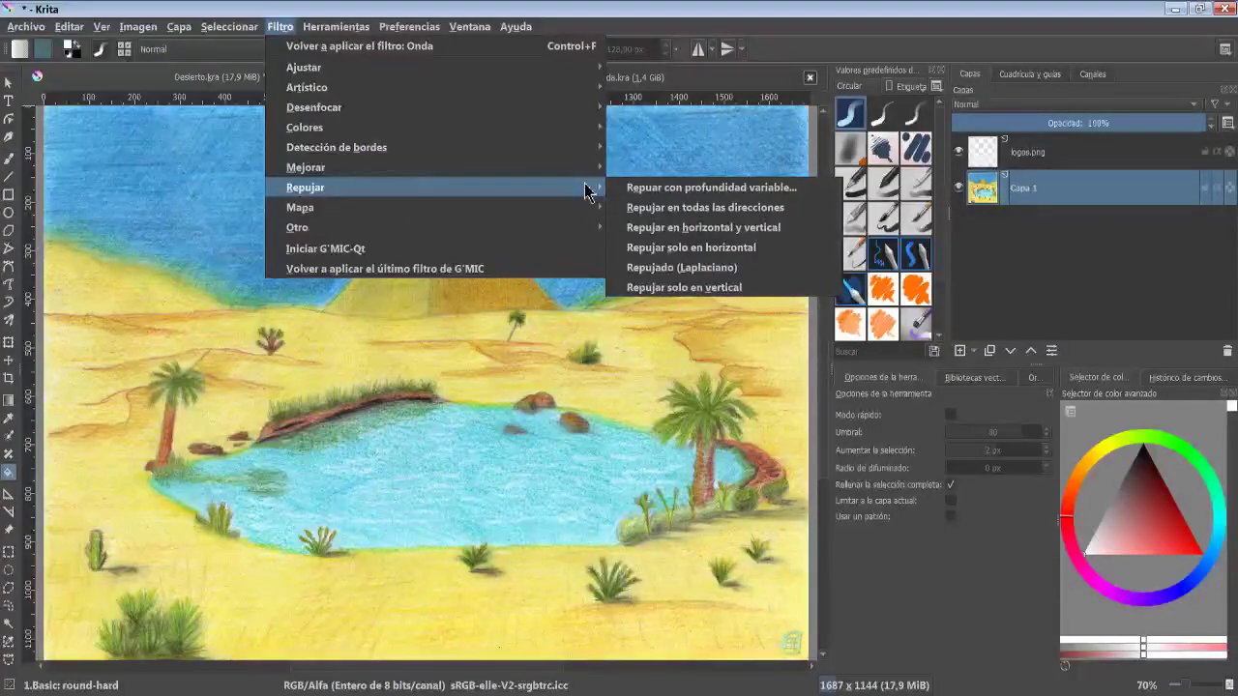
pyautogui.click(657, 187)
pyautogui.press('Escape')
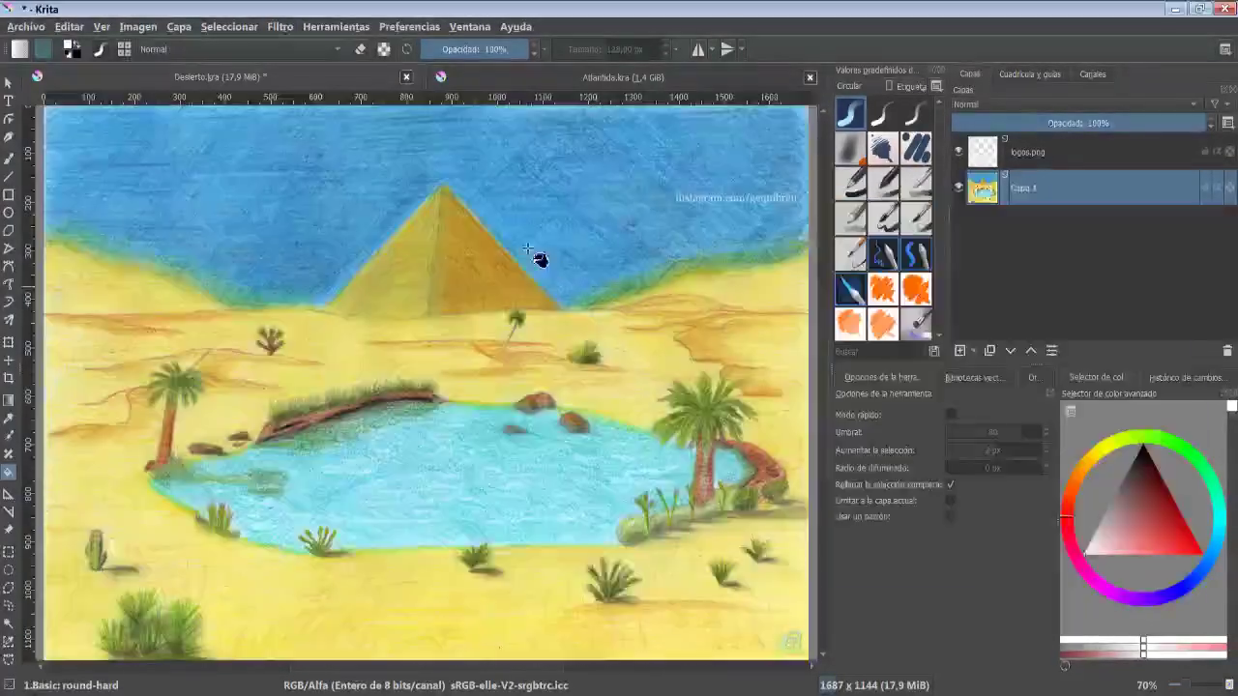
pyautogui.click(278, 27)
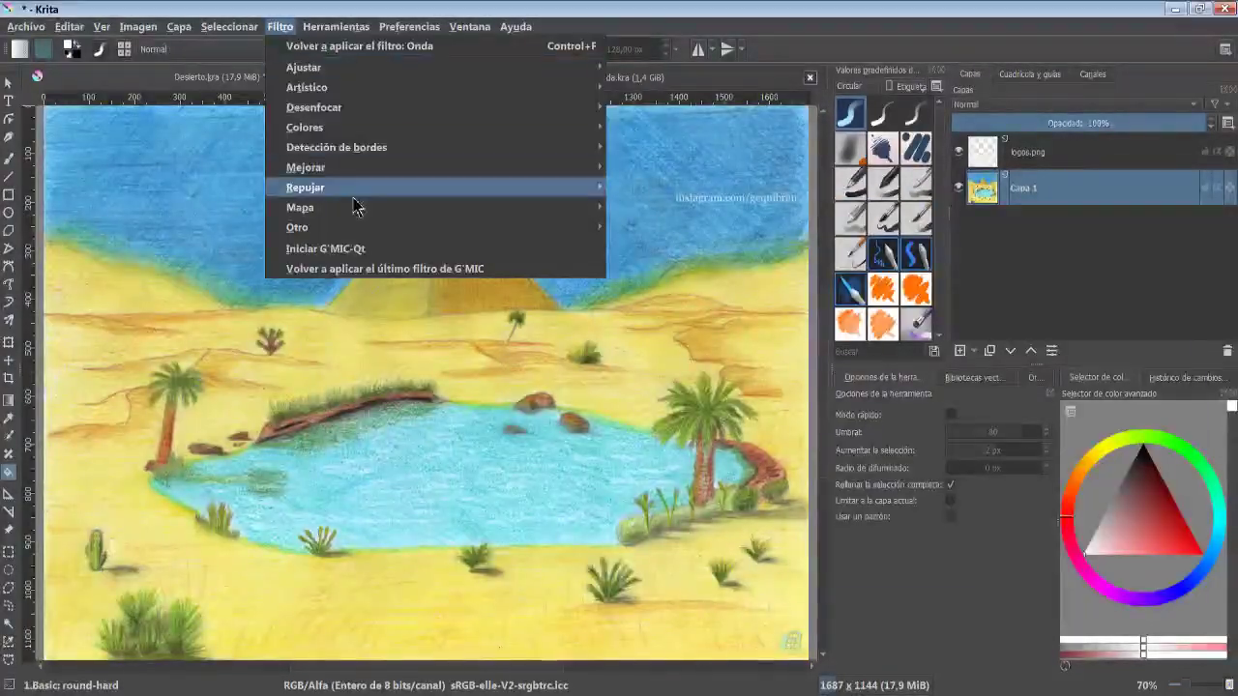
pyautogui.moveTo(359, 207)
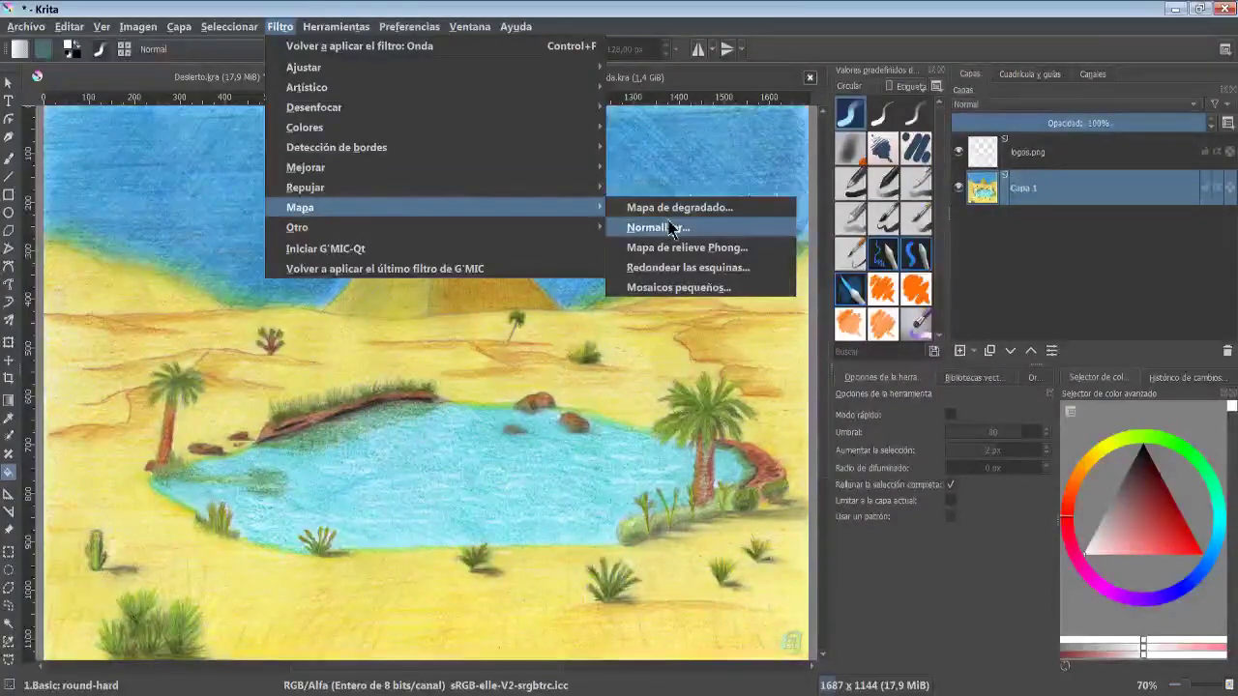
pyautogui.click(758, 247)
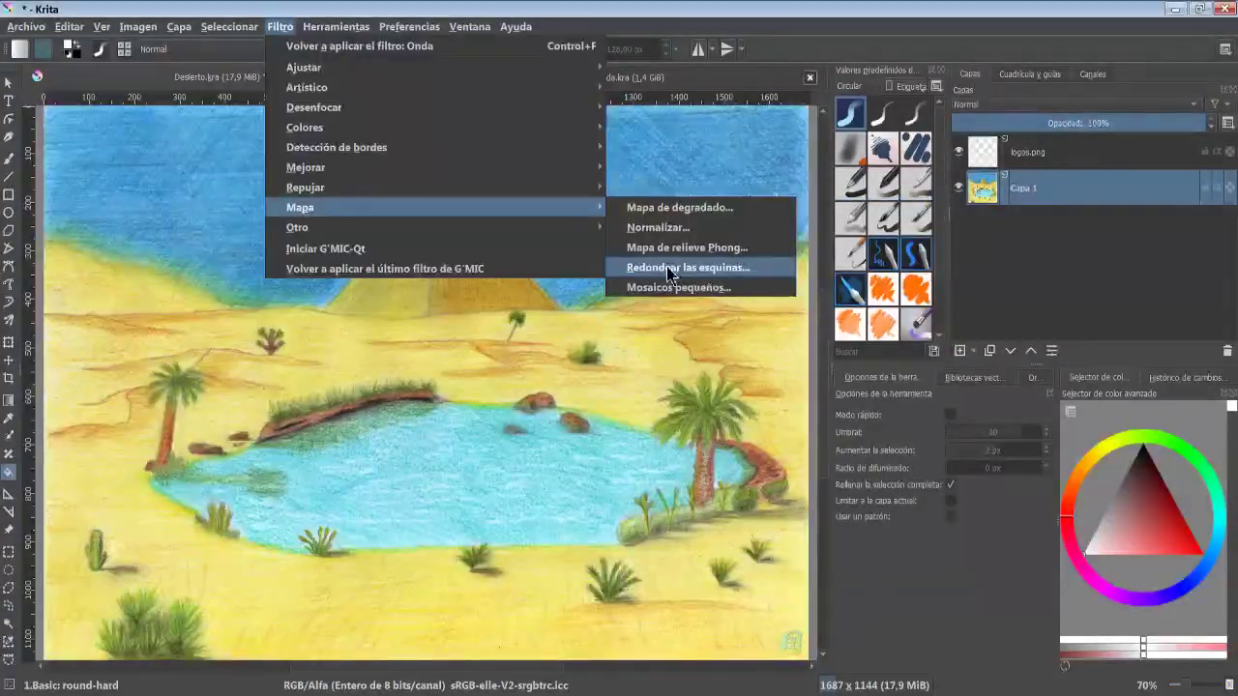
pyautogui.click(741, 279)
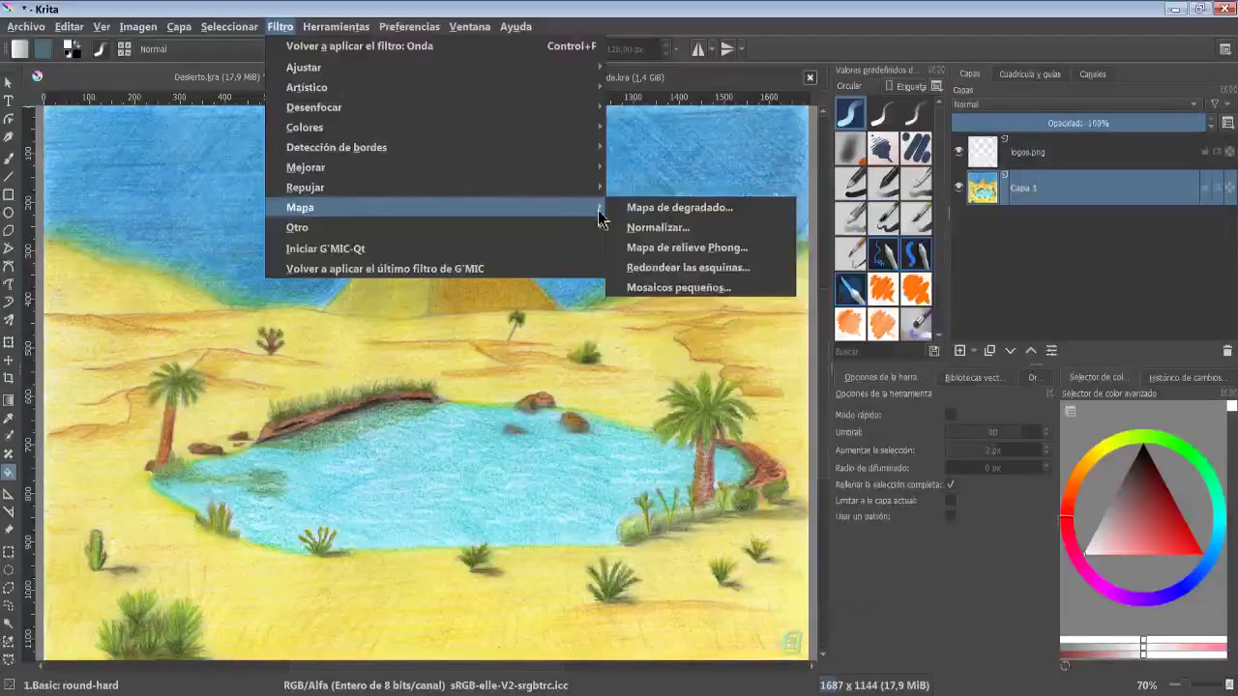
# - Preview the Small Tiles filter, increasing the number of tiles
pyautogui.click(727, 290)
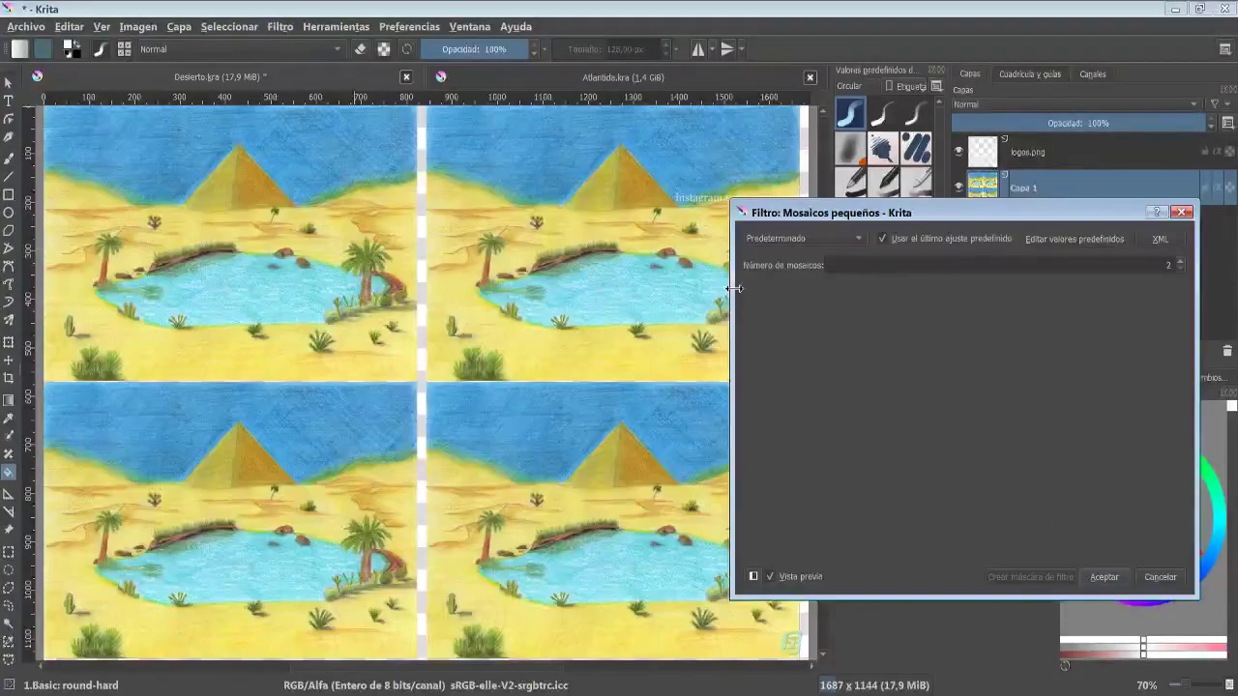
pyautogui.click(1180, 261)
pyautogui.click(1180, 261)
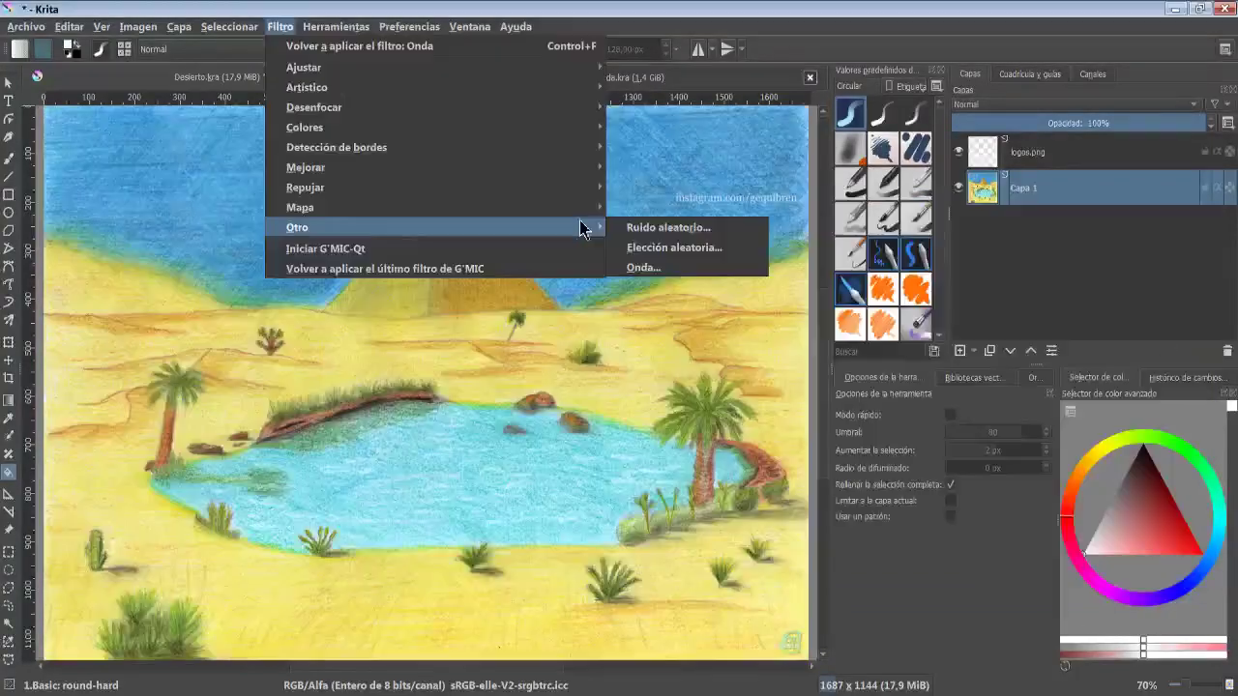
# - Preview the Random Noise filter and cancel it
pyautogui.click(732, 237)
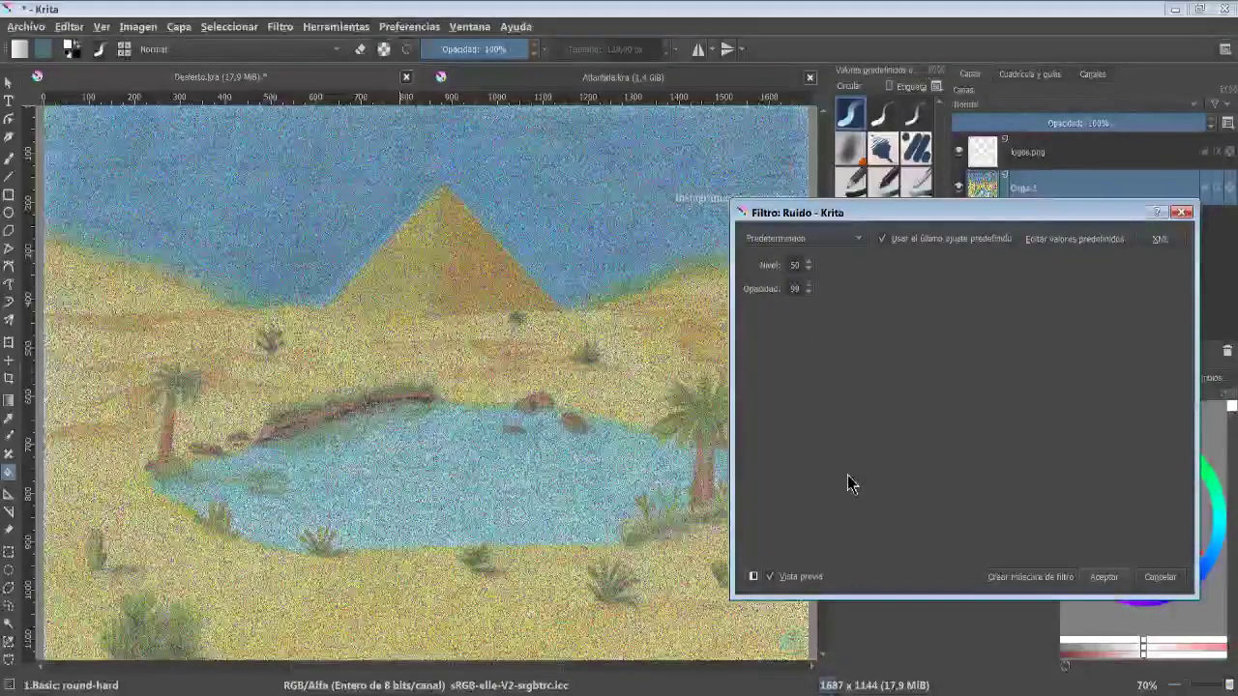
pyautogui.click(1160, 576)
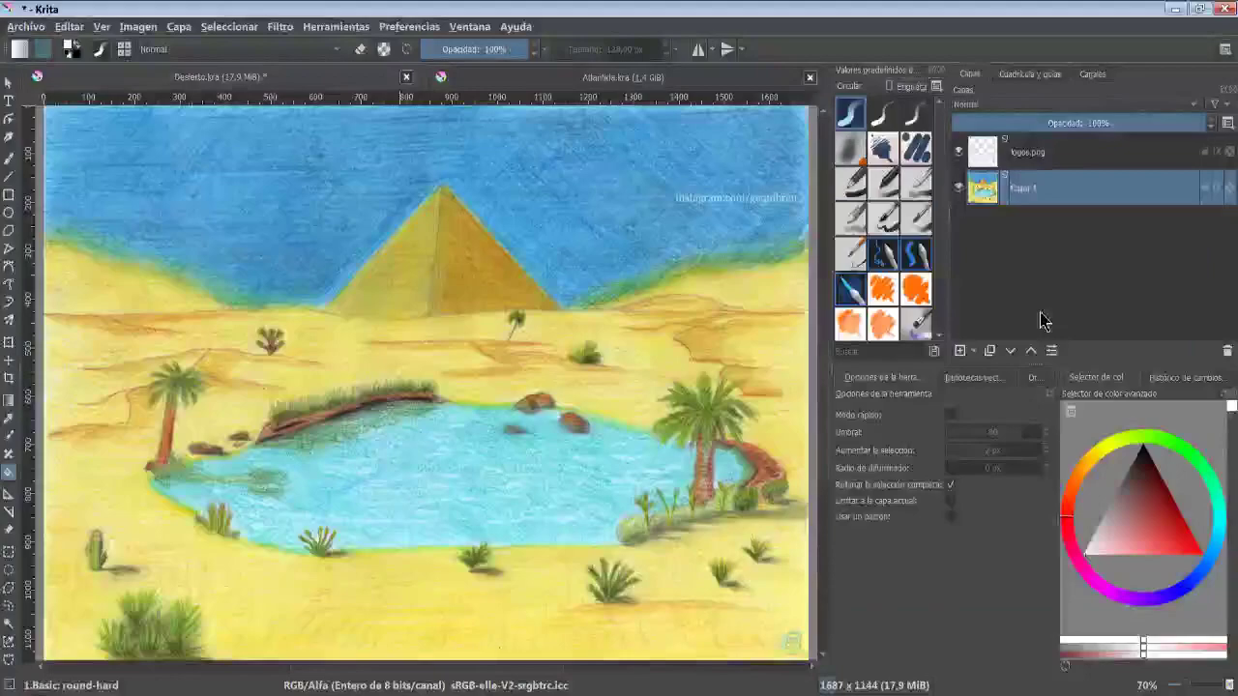
# - Duplicate the layer and apply the Random Noise filter to the copy
pyautogui.click(989, 350)
pyautogui.click(281, 27)
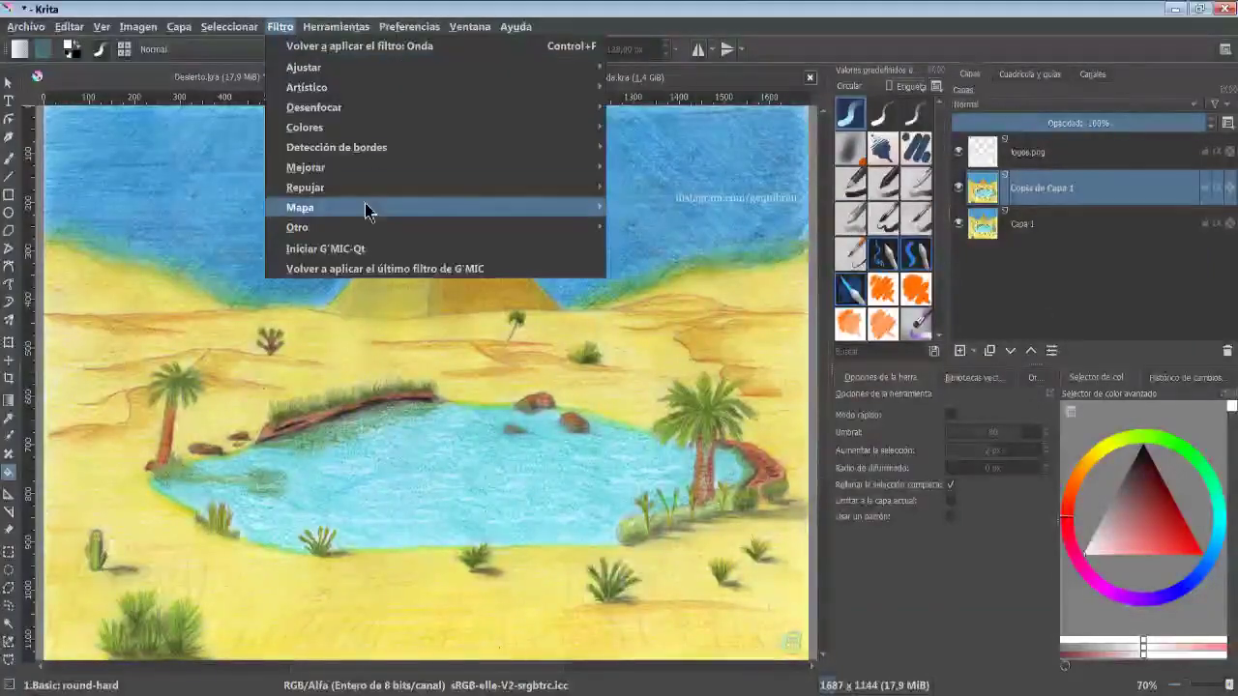
pyautogui.moveTo(387, 227)
pyautogui.click(649, 227)
pyautogui.click(1109, 580)
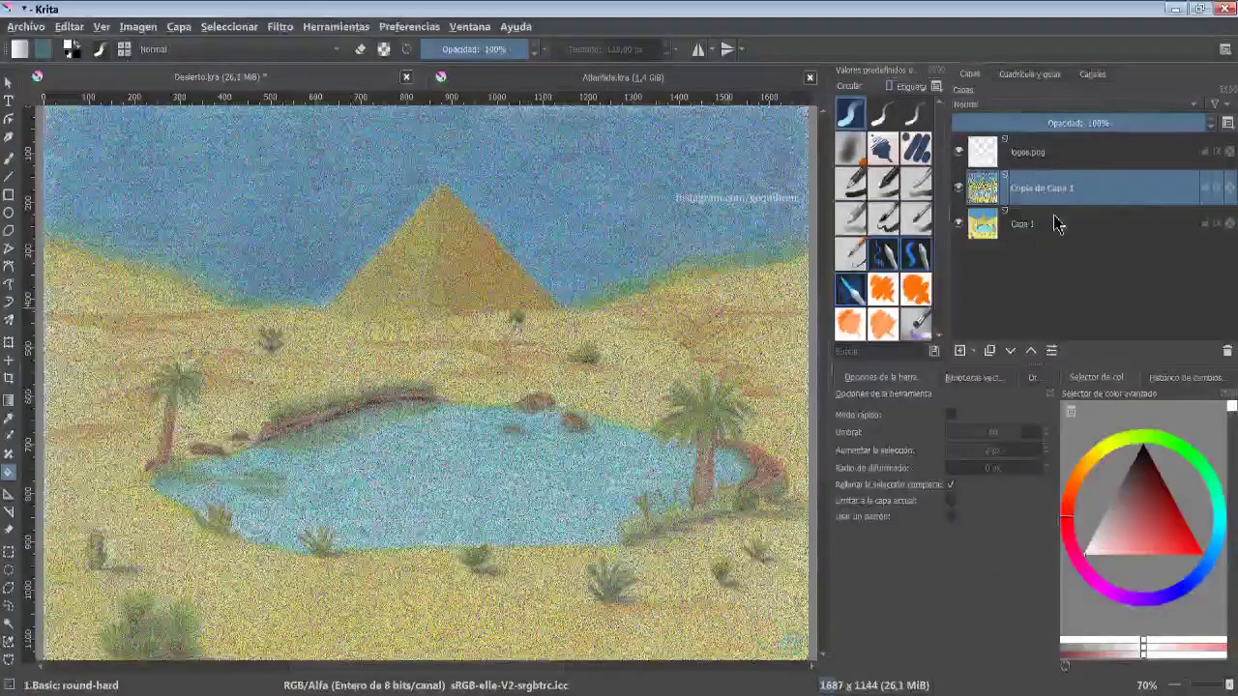
# - Lower the noise copy layer's opacity to 36% and toggle its visibility to compare
pyautogui.click(1015, 105)
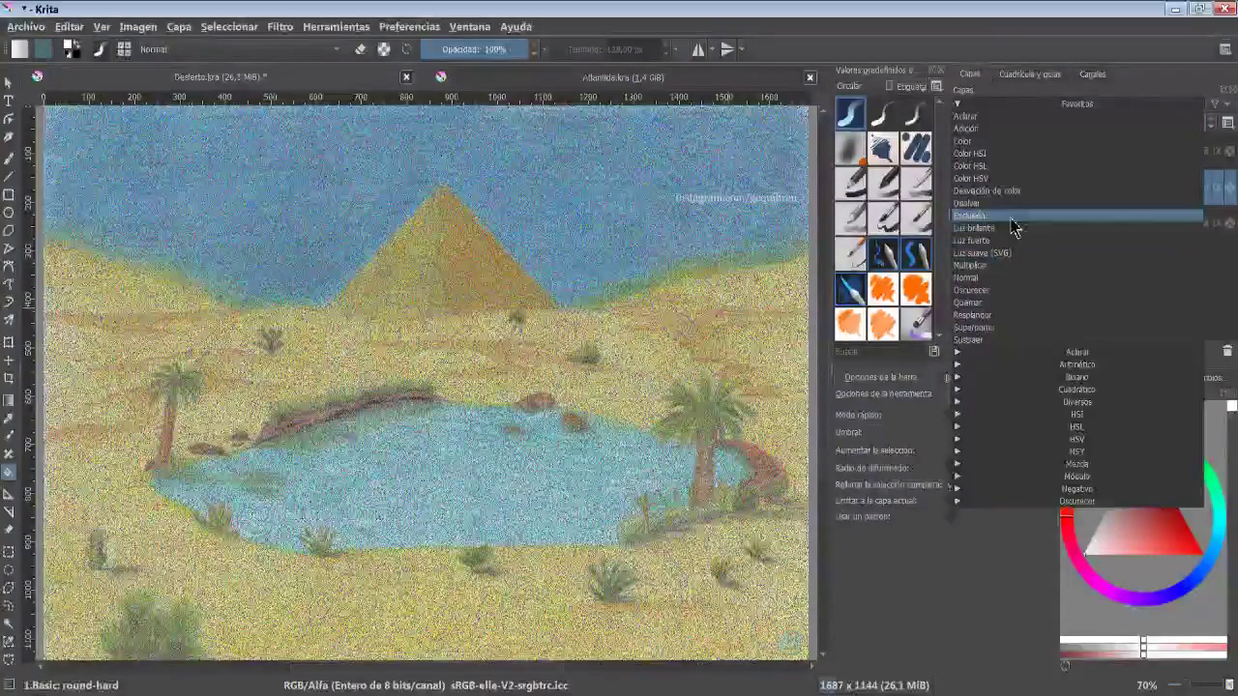
pyautogui.click(1091, 70)
pyautogui.moveTo(1132, 123); pyautogui.dragTo(1044, 136)
pyautogui.click(959, 188)
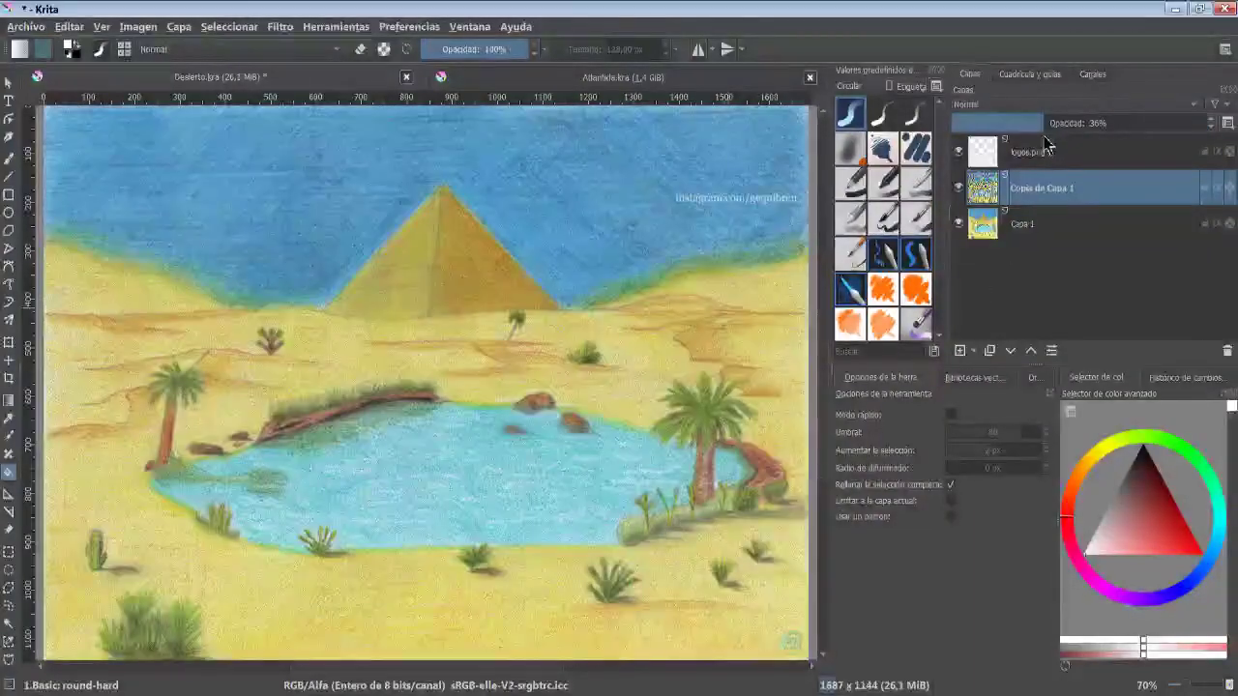
pyautogui.click(959, 188)
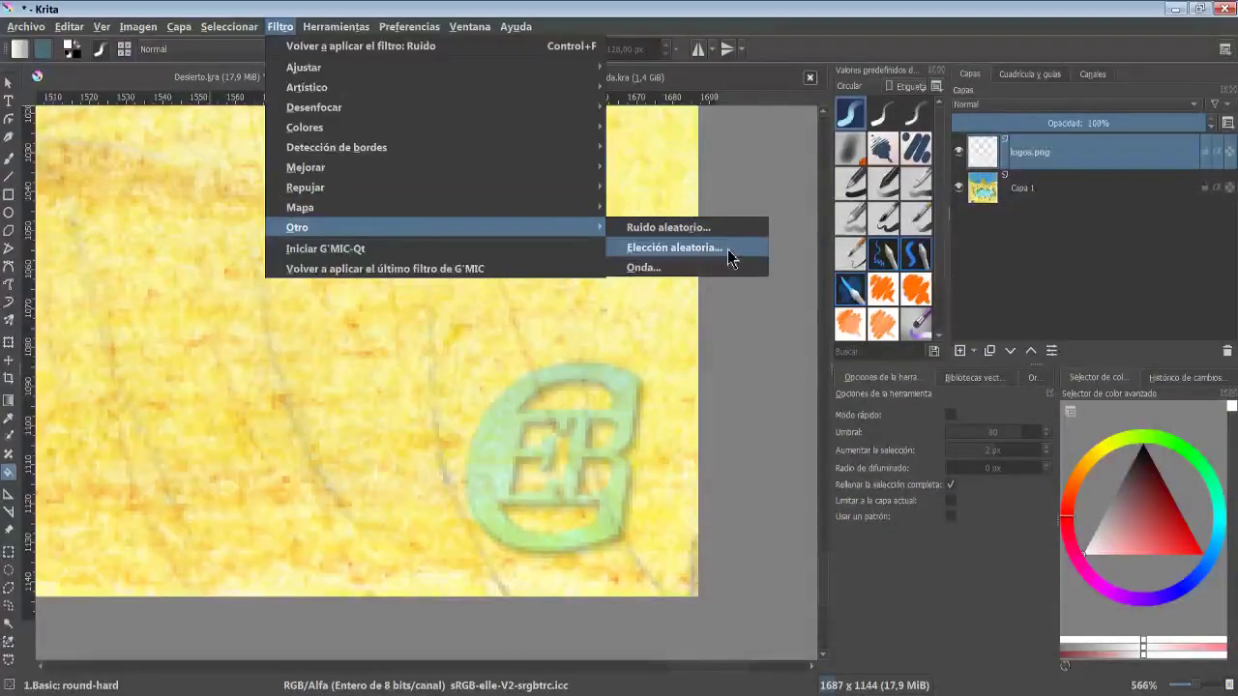
# - Preview Random Pick, then open the Wave filter and set its vertical amplitude to 14
pyautogui.click(733, 257)
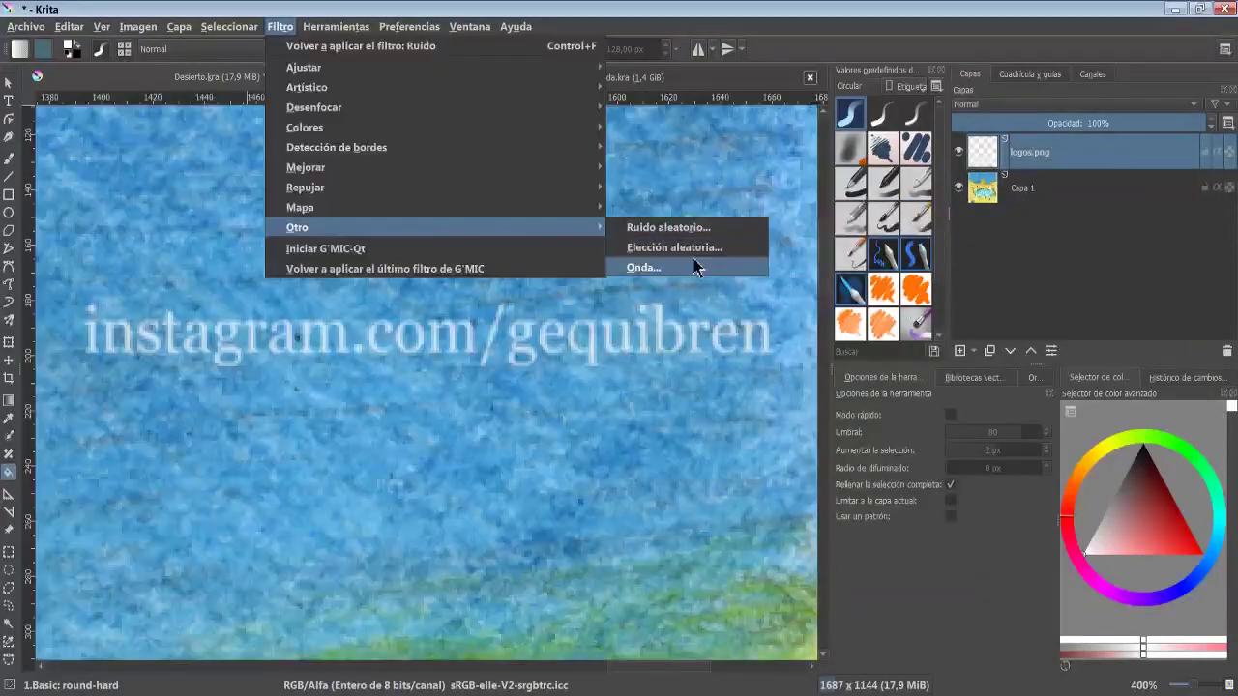
pyautogui.click(643, 268)
pyautogui.moveTo(861, 217); pyautogui.dragTo(870, 50)
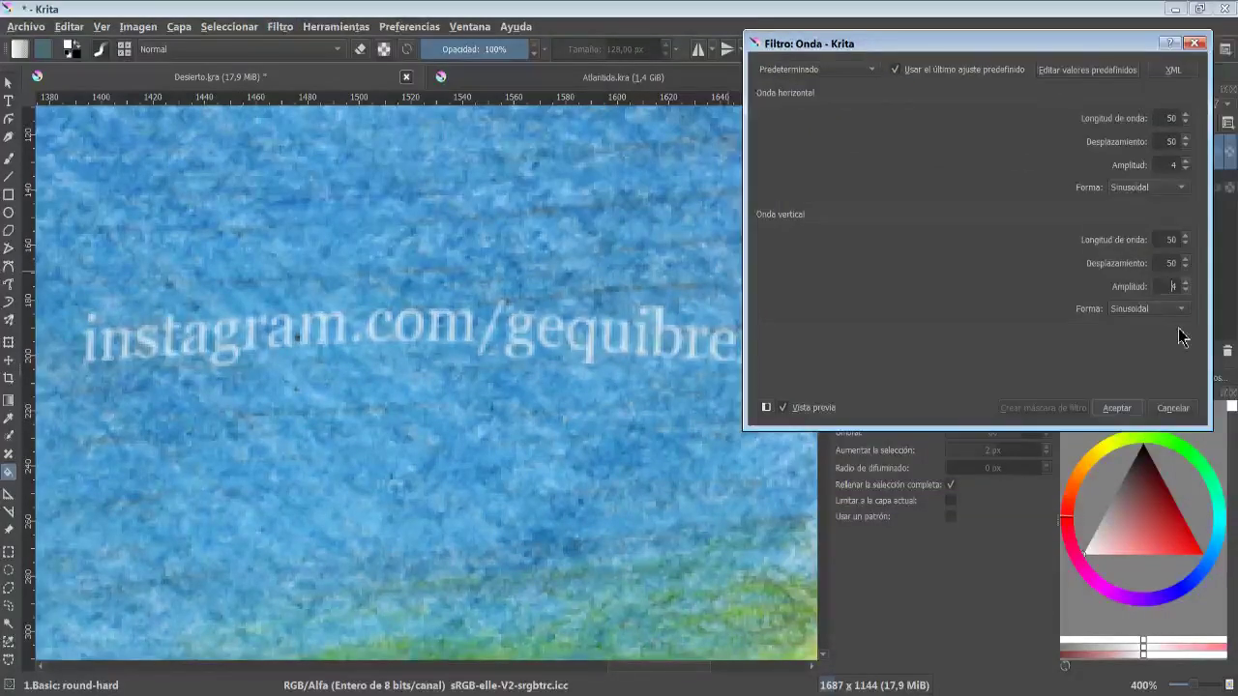
pyautogui.write('14')
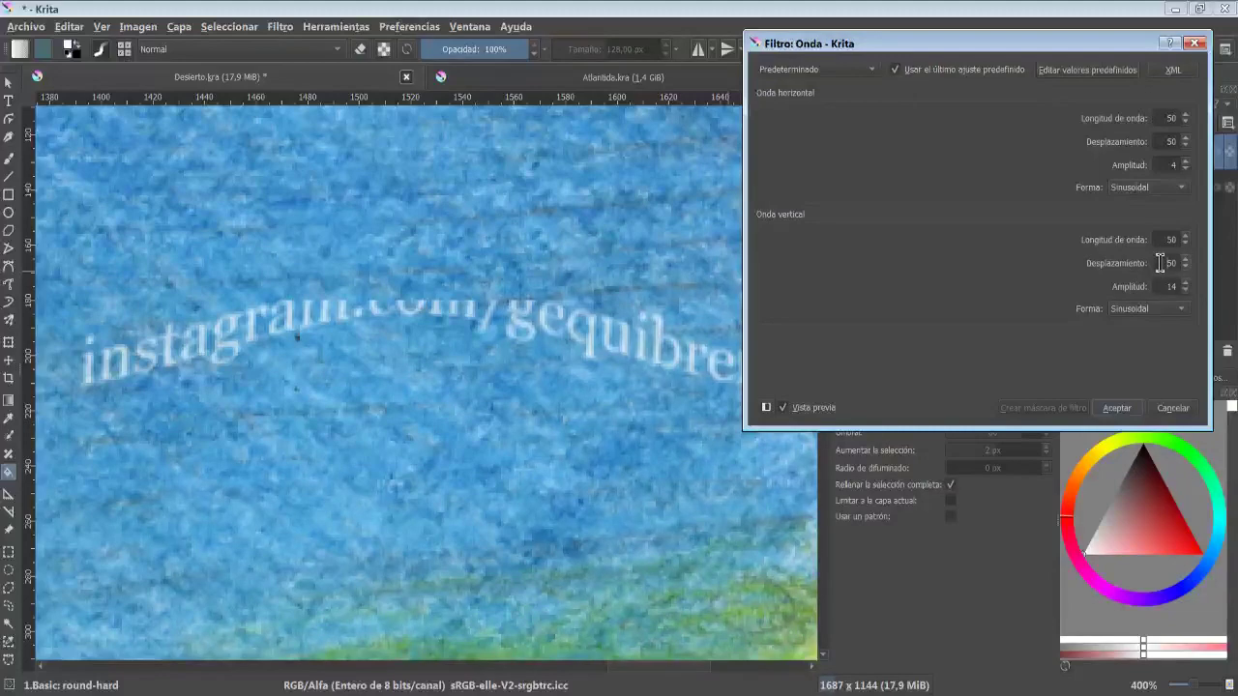
pyautogui.click(1160, 263)
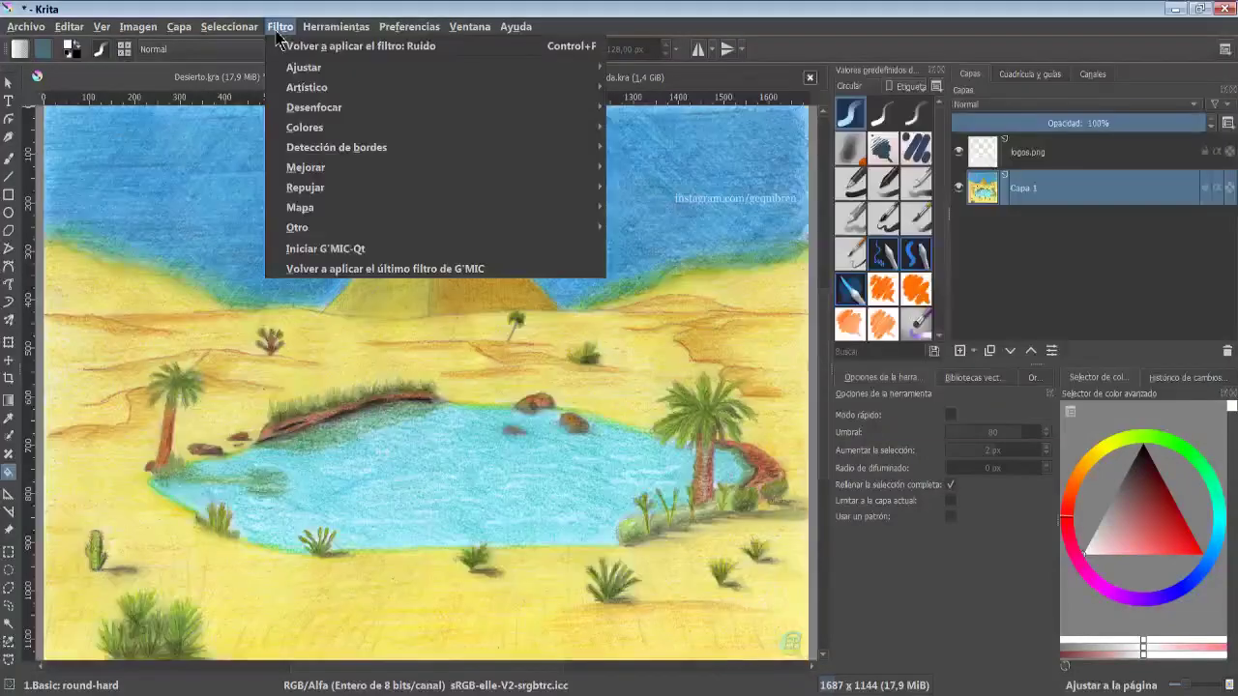
# - Launch G'MIC-Qt, expand its filter categories and select the Dirty filter
pyautogui.click(386, 248)
pyautogui.scroll(-4, 723, 249)
pyautogui.click(709, 242)
pyautogui.scroll(-2, 709, 242)
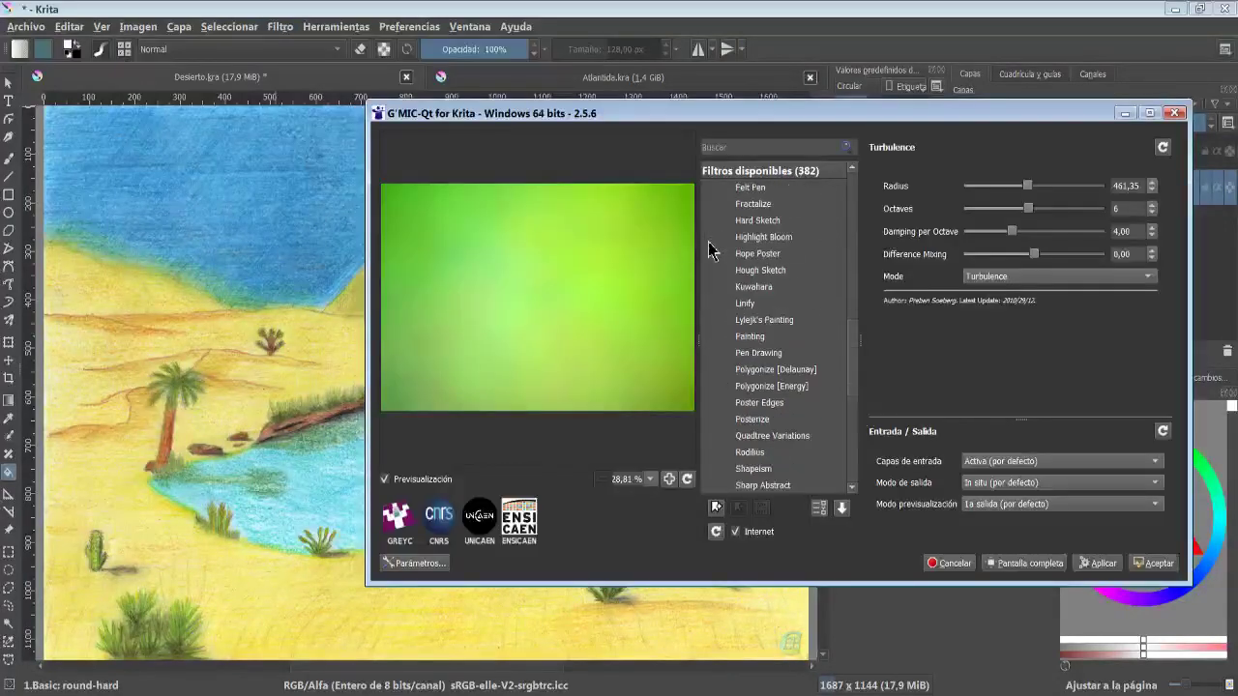
pyautogui.scroll(-5, 708, 246)
pyautogui.click(707, 235)
pyautogui.scroll(-3, 708, 252)
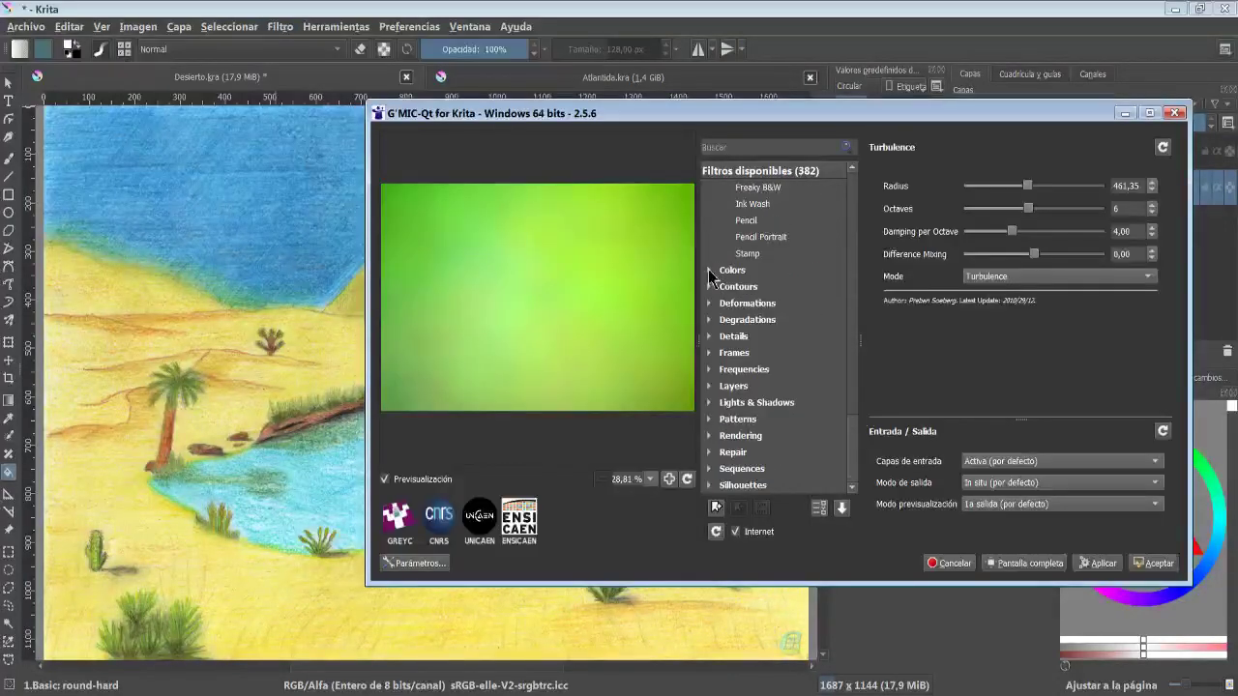
pyautogui.click(709, 271)
pyautogui.scroll(-5, 735, 281)
pyautogui.click(709, 272)
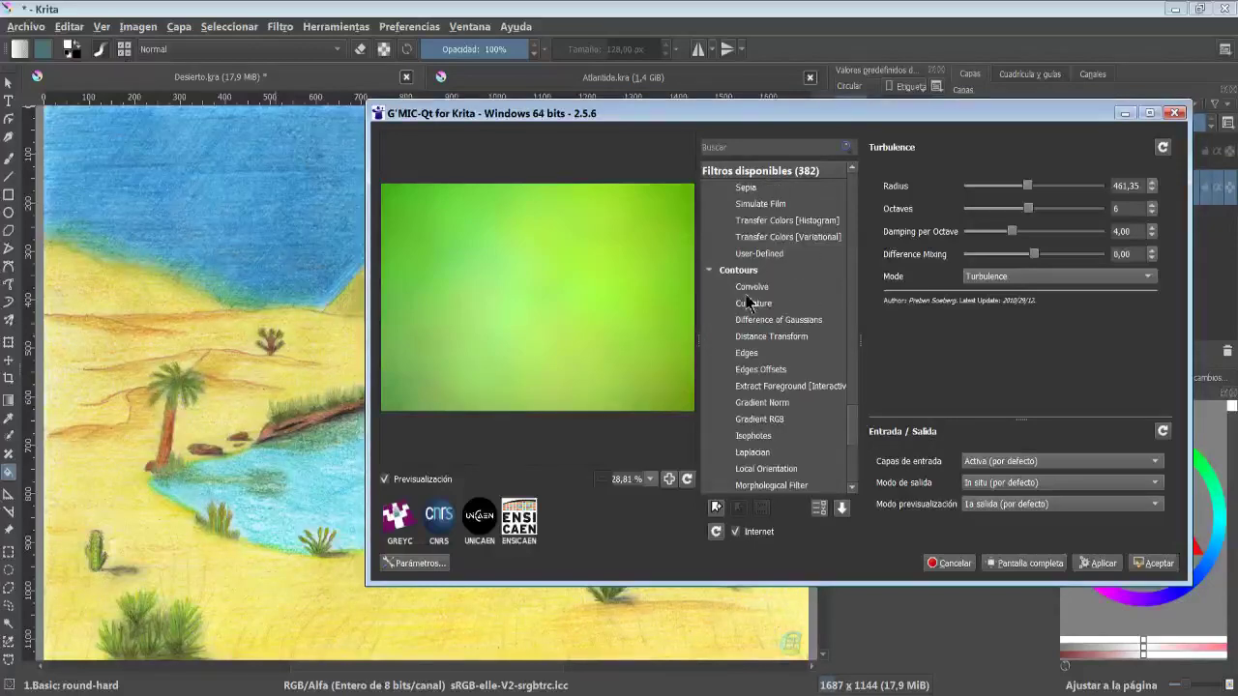
pyautogui.scroll(-5, 755, 305)
pyautogui.click(707, 287)
pyautogui.scroll(-5, 740, 315)
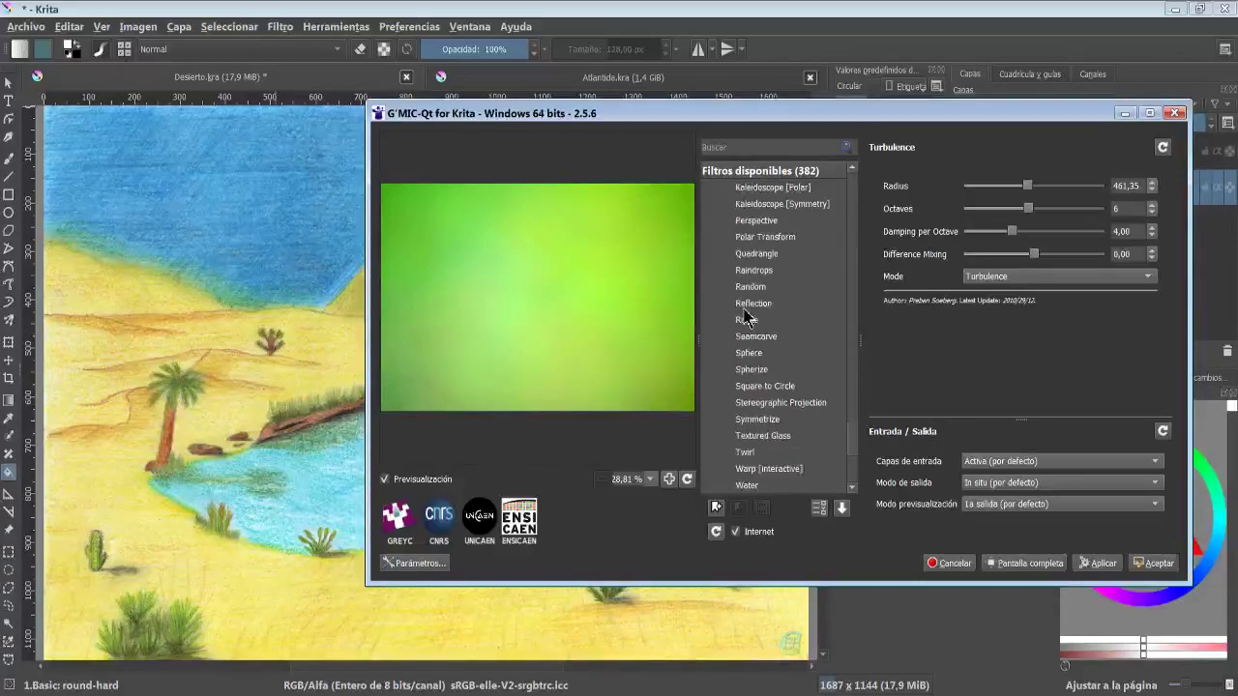
pyautogui.scroll(-3, 746, 271)
pyautogui.click(723, 302)
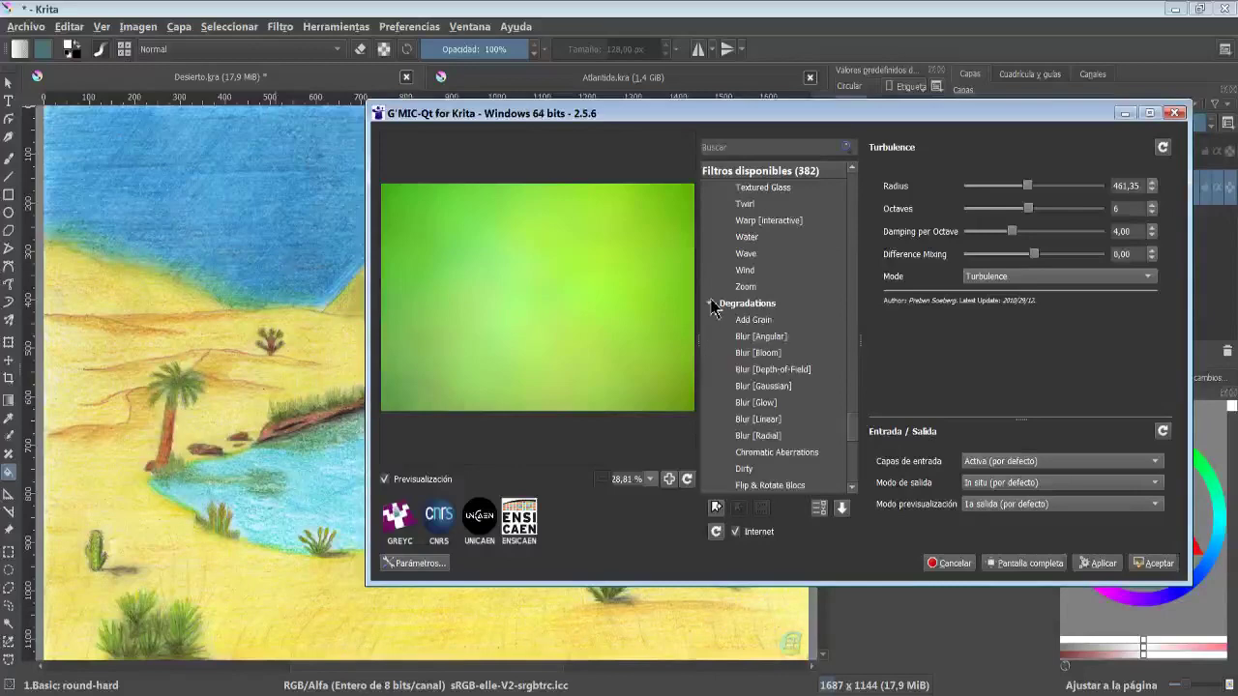
pyautogui.scroll(-5, 737, 291)
pyautogui.click(743, 271)
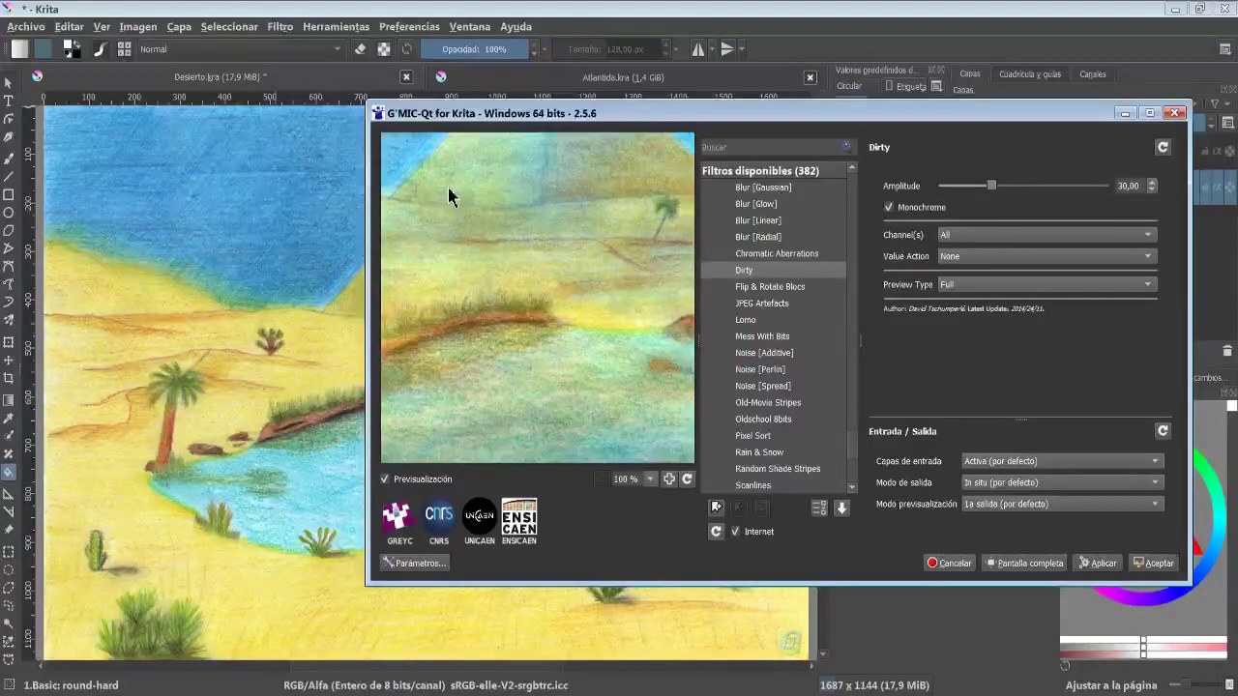
# - Pan the Dirty preview to the pyramid and zoom it to 200%, 3000% and back to 100%
pyautogui.moveTo(448, 188); pyautogui.dragTo(536, 318)
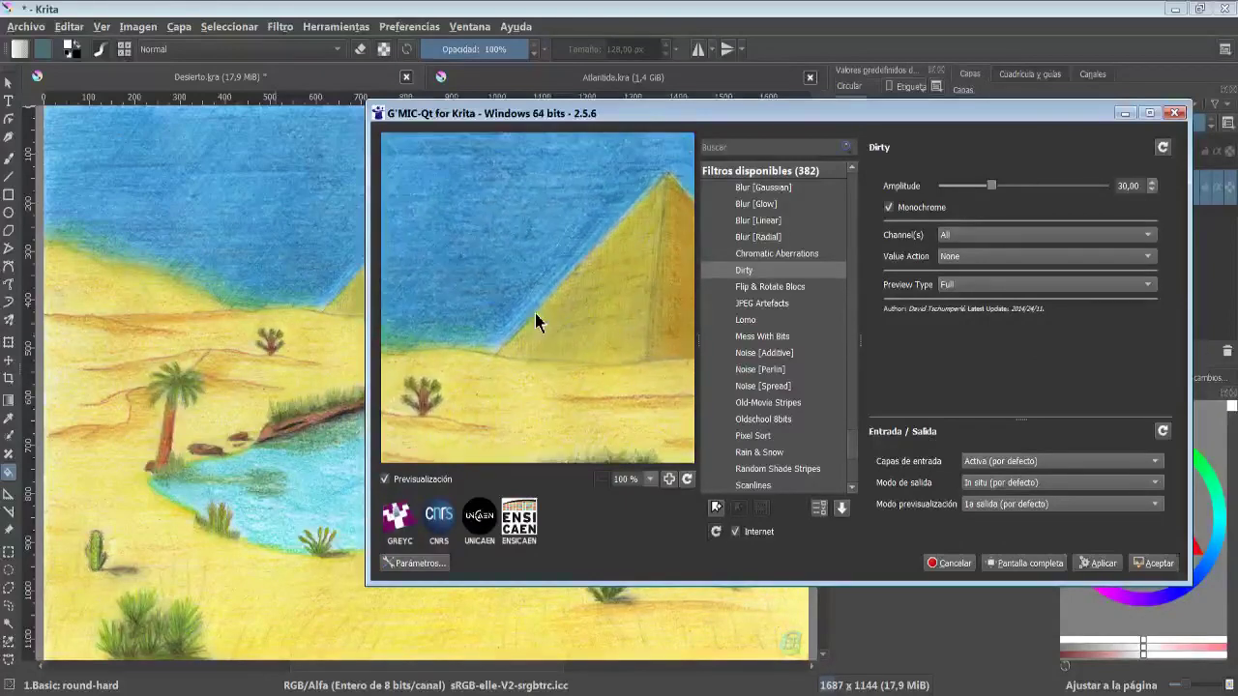
pyautogui.click(649, 479)
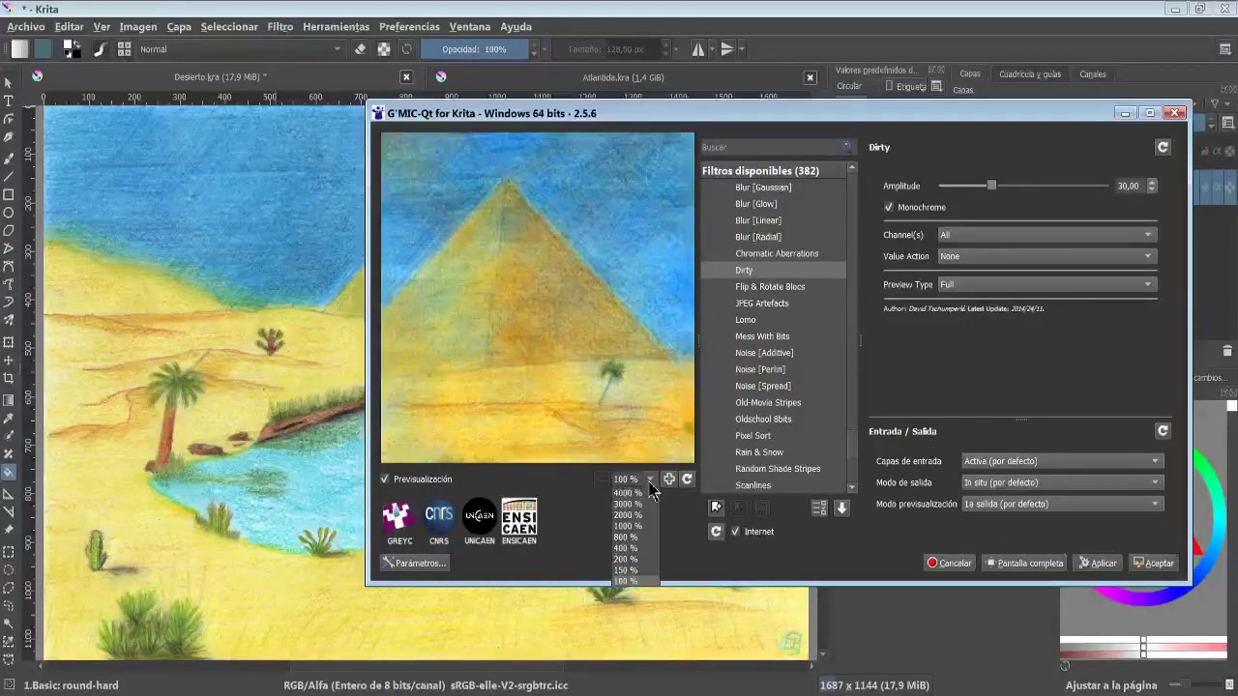
pyautogui.click(624, 564)
pyautogui.click(649, 479)
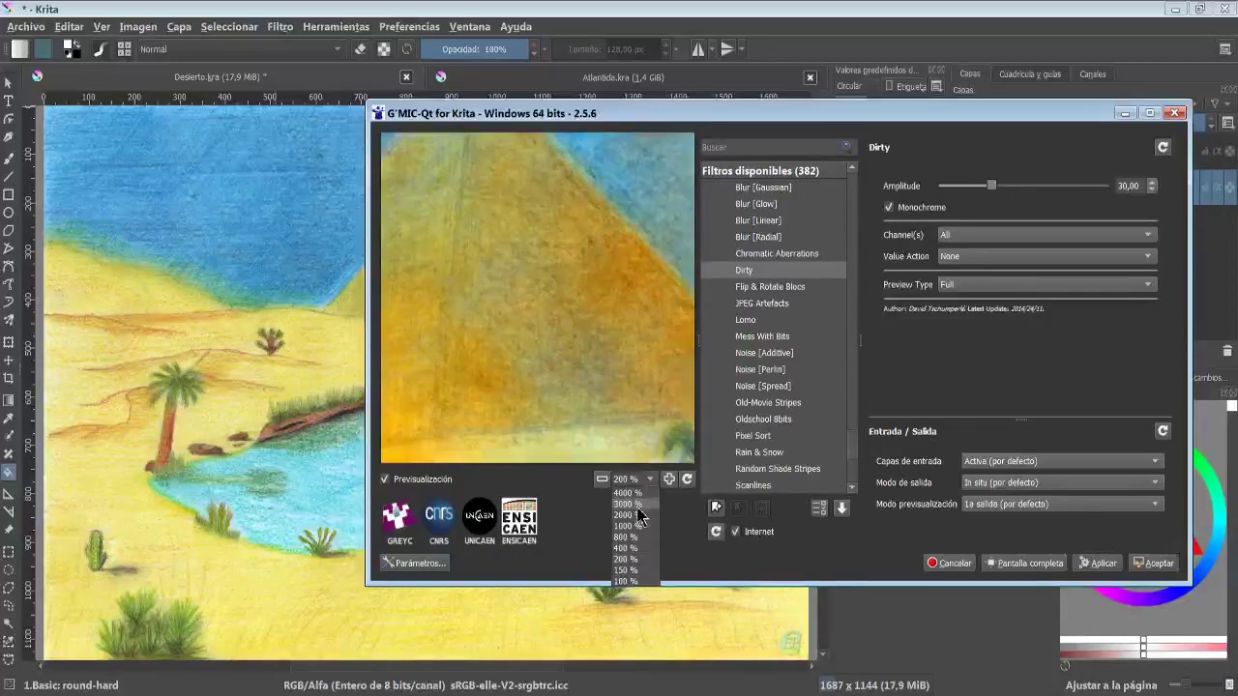
pyautogui.click(627, 504)
pyautogui.click(648, 479)
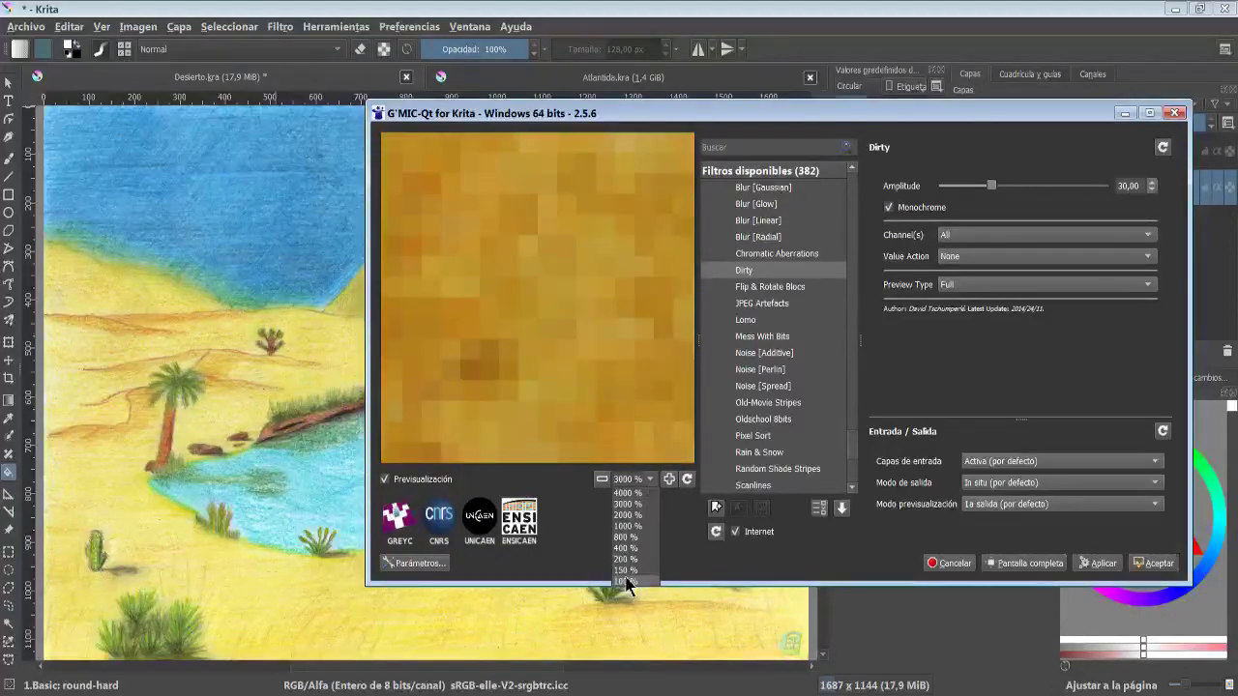
pyautogui.click(625, 581)
# - Browse the Repair and Sequences filter categories in G'MIC-Qt
pyautogui.scroll(-5, 716, 319)
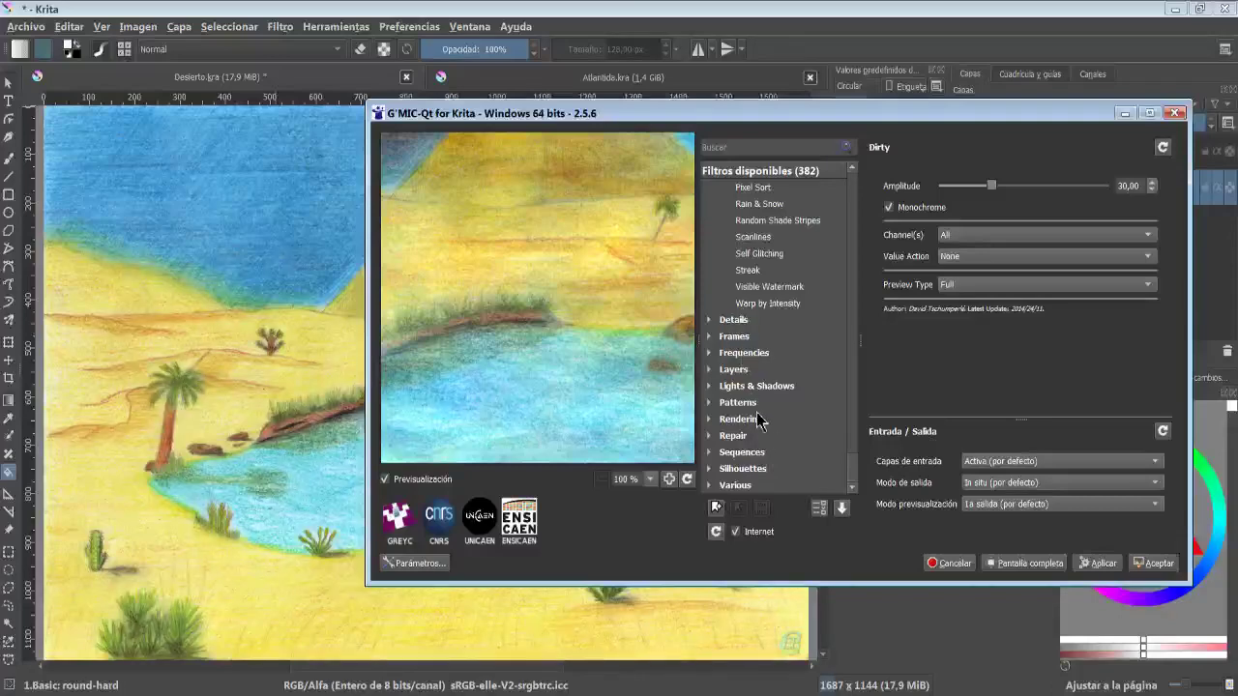
pyautogui.click(713, 435)
pyautogui.scroll(-1, 713, 437)
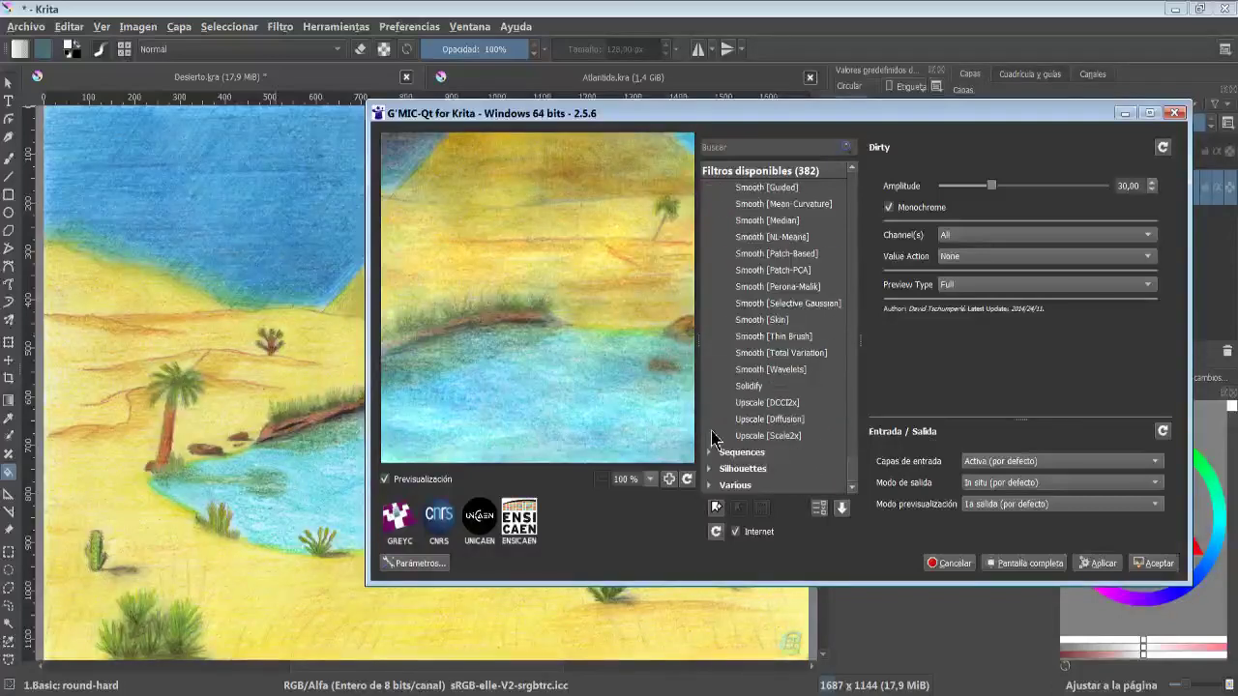
pyautogui.scroll(8, 712, 397)
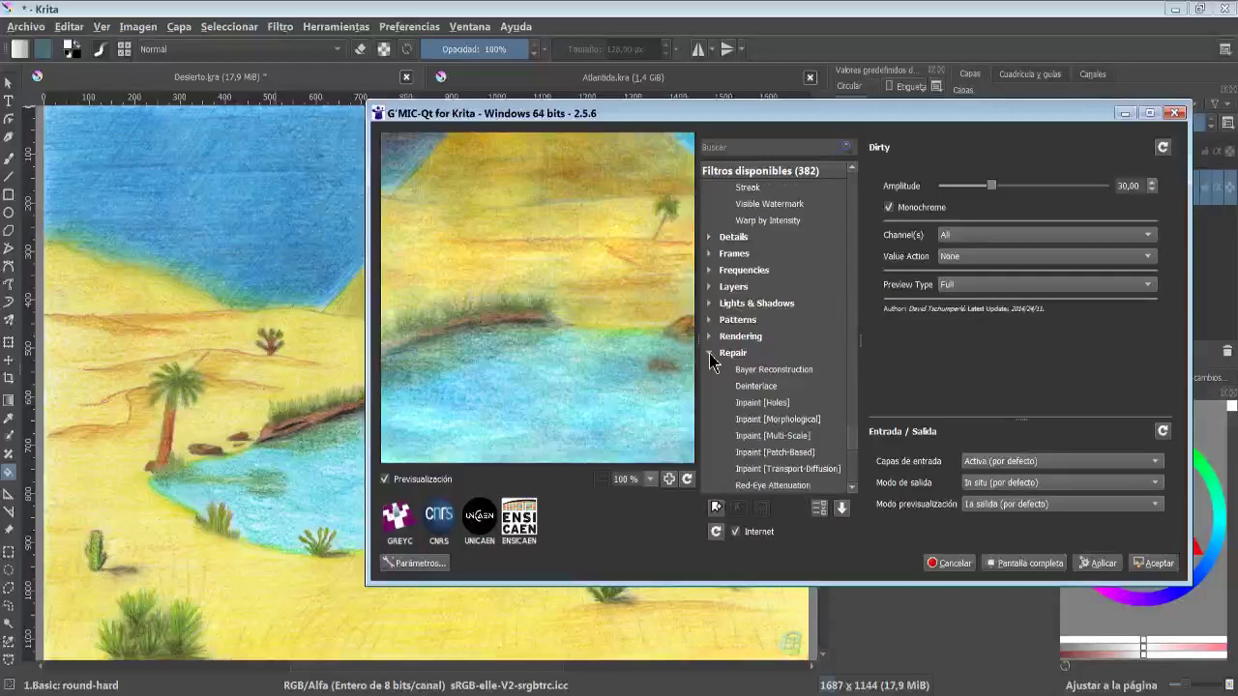
pyautogui.click(711, 355)
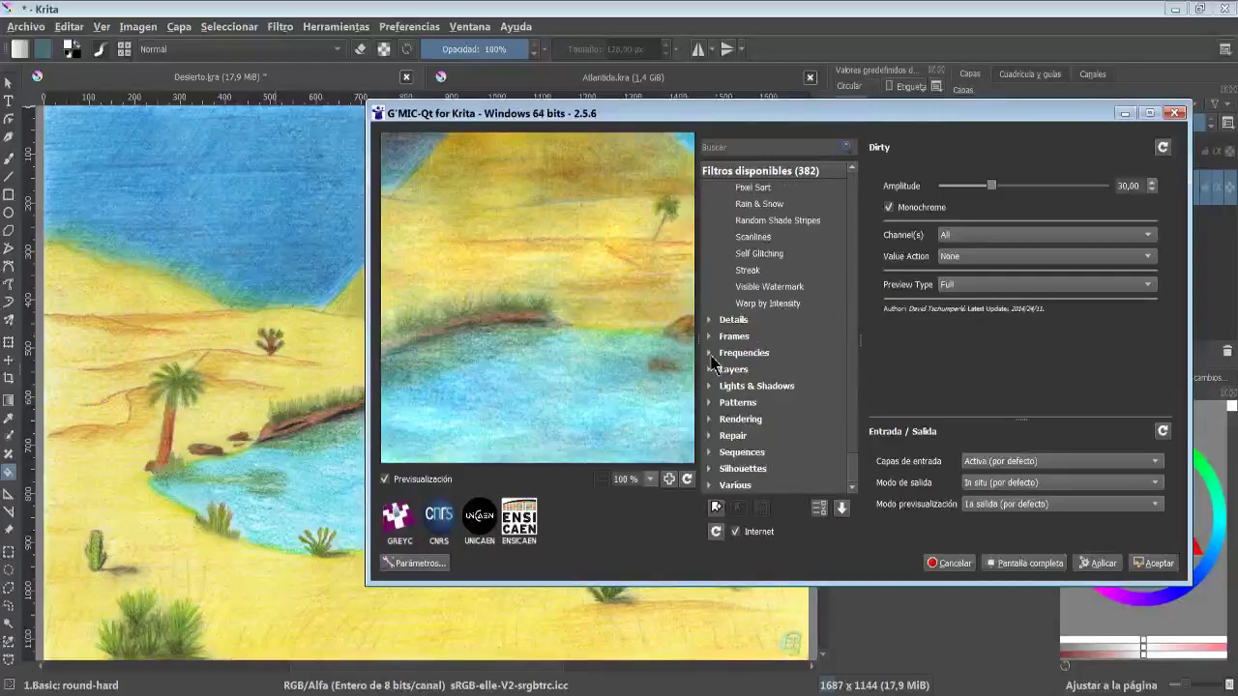
pyautogui.click(711, 454)
pyautogui.scroll(-5, 711, 460)
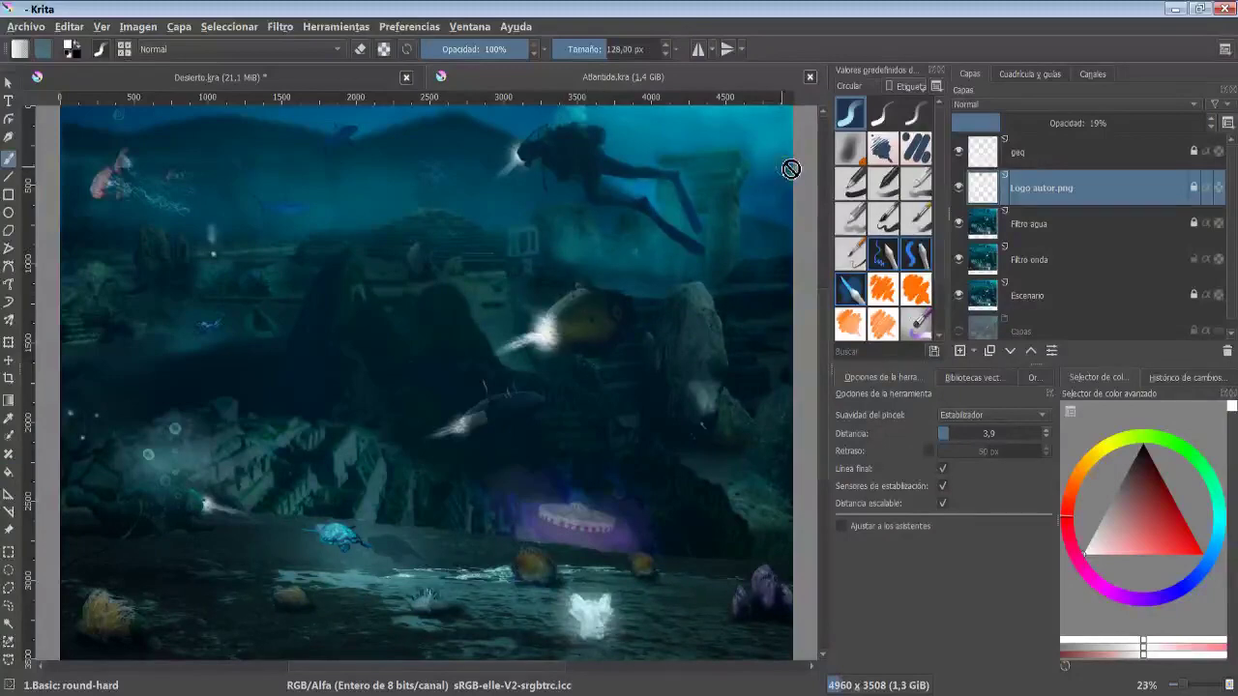
# - In the Atlantida painting, zoom in and toggle the Filtro agua and Filtro onda layers' visibility to compare
pyautogui.click(1054, 238)
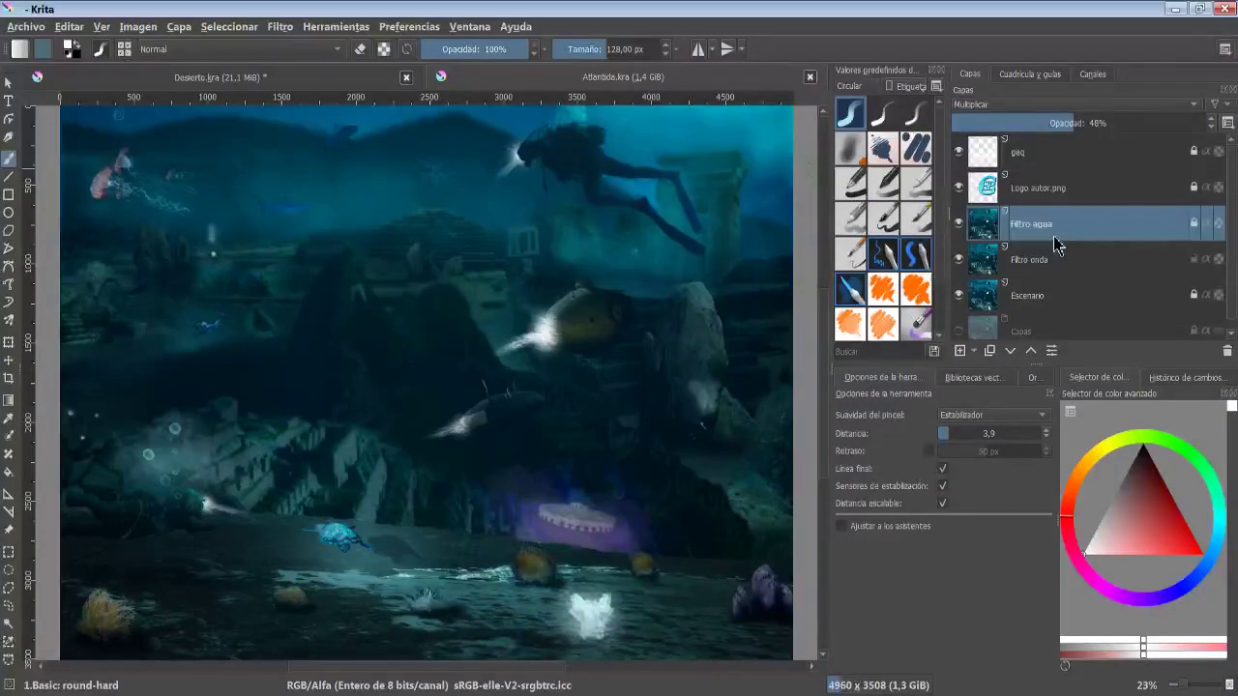
pyautogui.scroll(5, 547, 324)
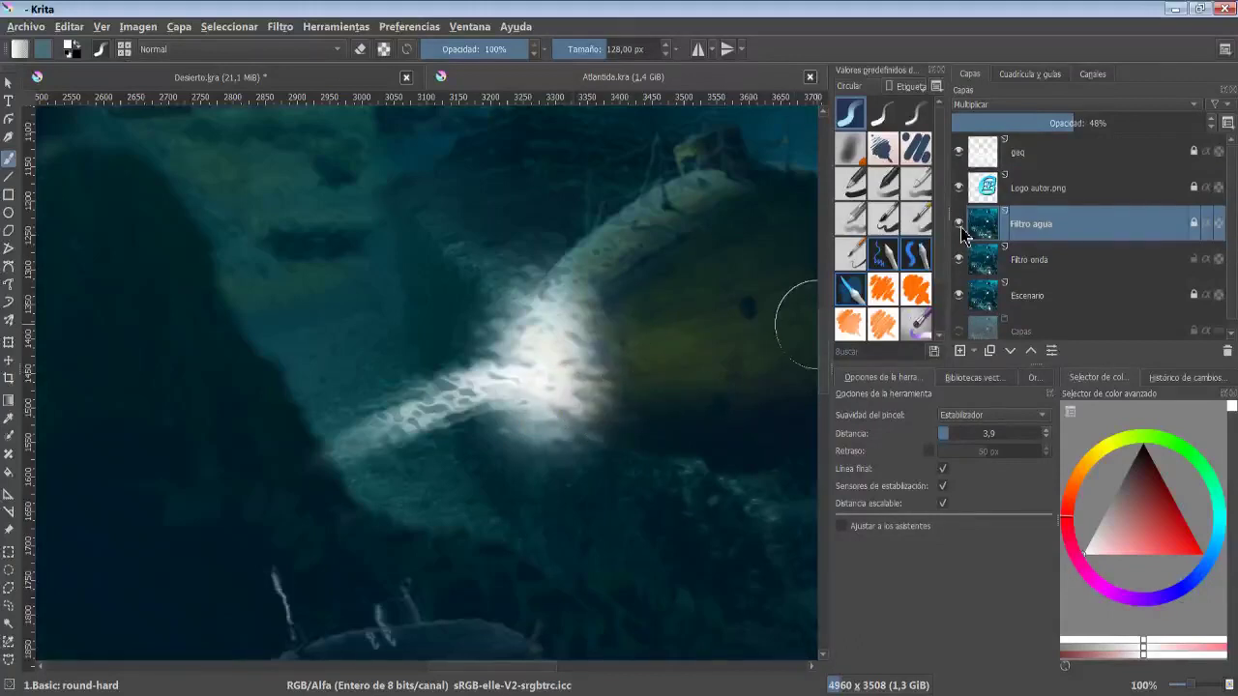
pyautogui.click(960, 224)
pyautogui.click(958, 259)
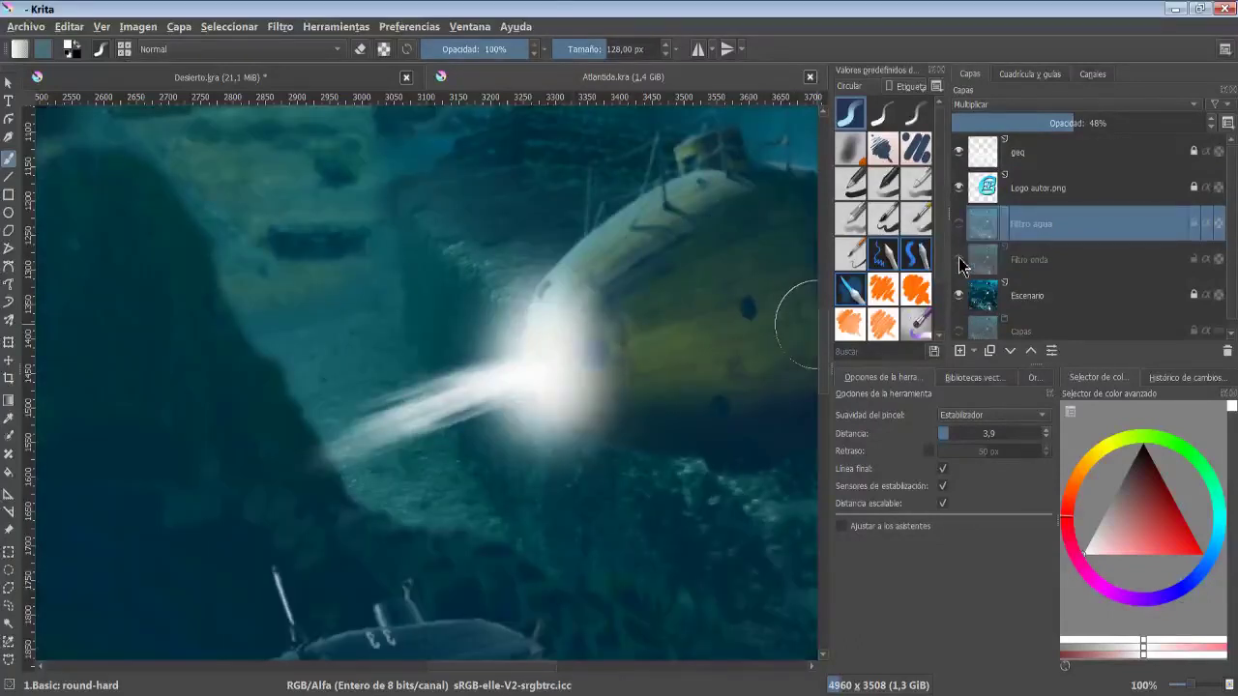
pyautogui.click(958, 259)
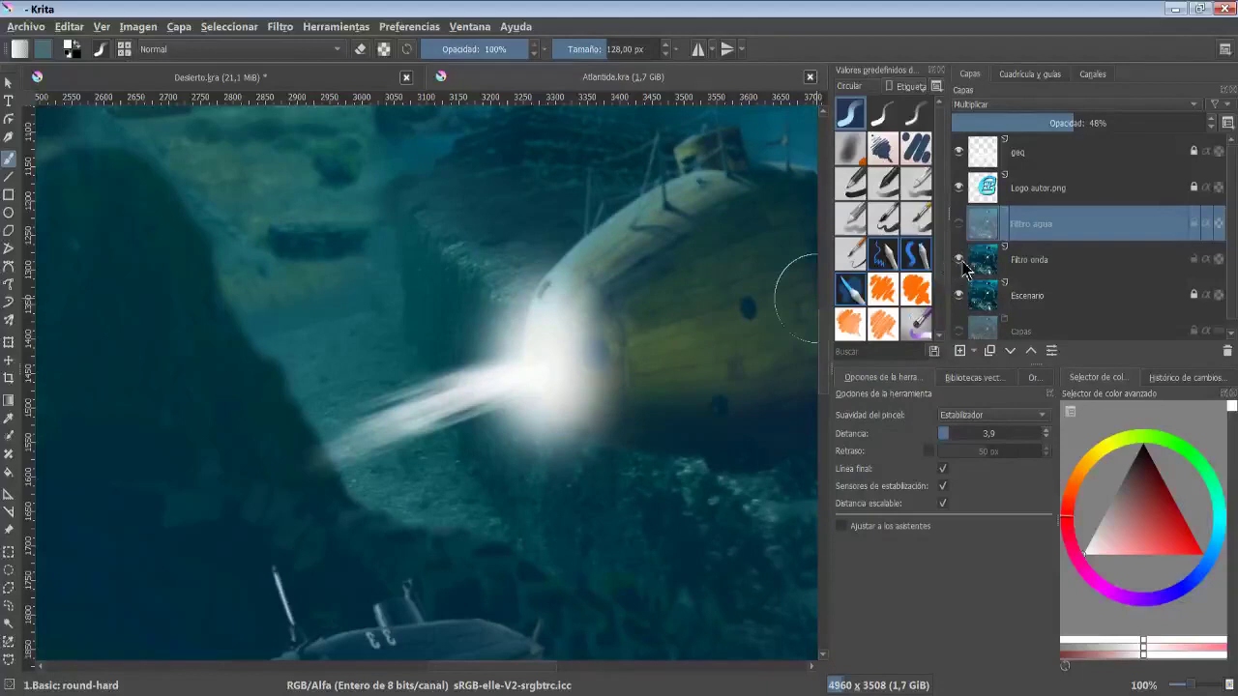
pyautogui.click(959, 224)
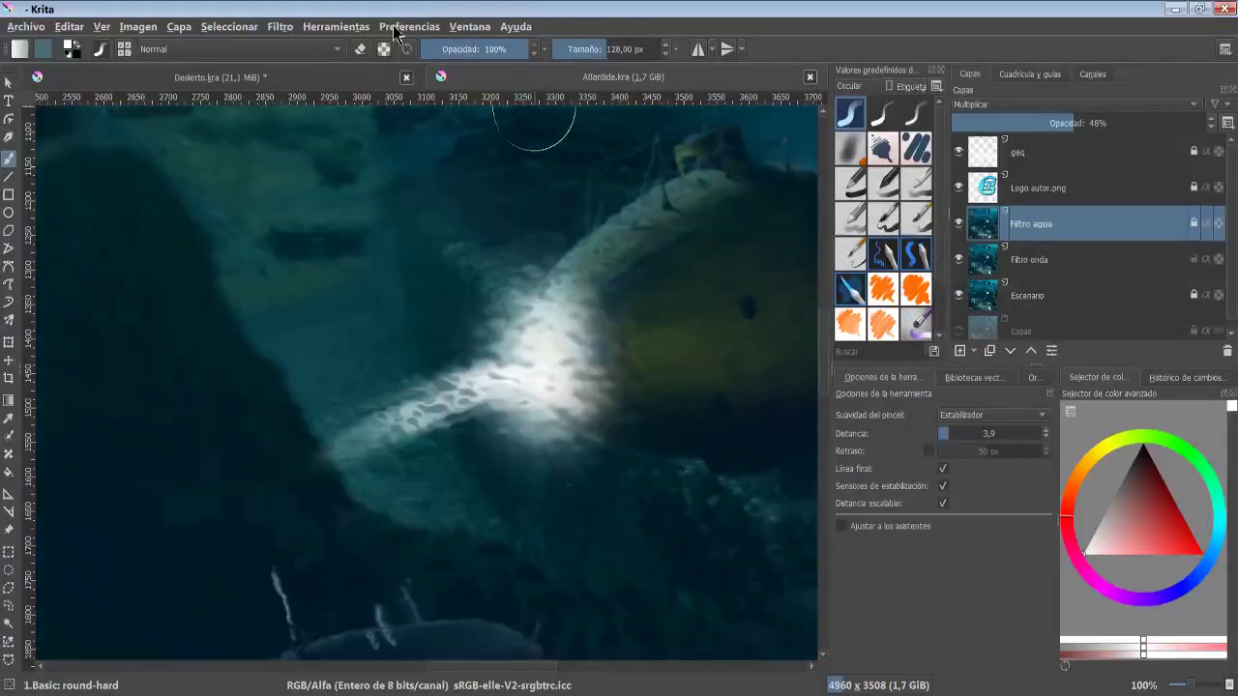
# - Launch G'MIC-Qt on the Atlantida painting and pick the Wave filter
pyautogui.click(282, 29)
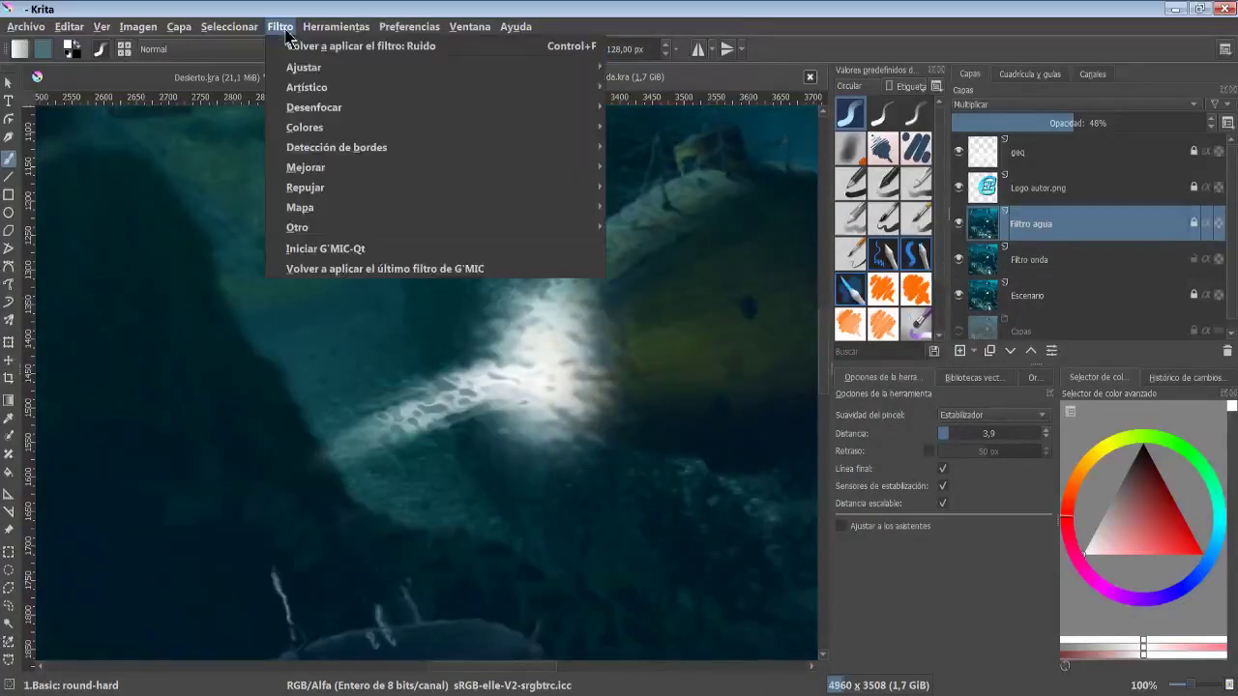
pyautogui.click(325, 249)
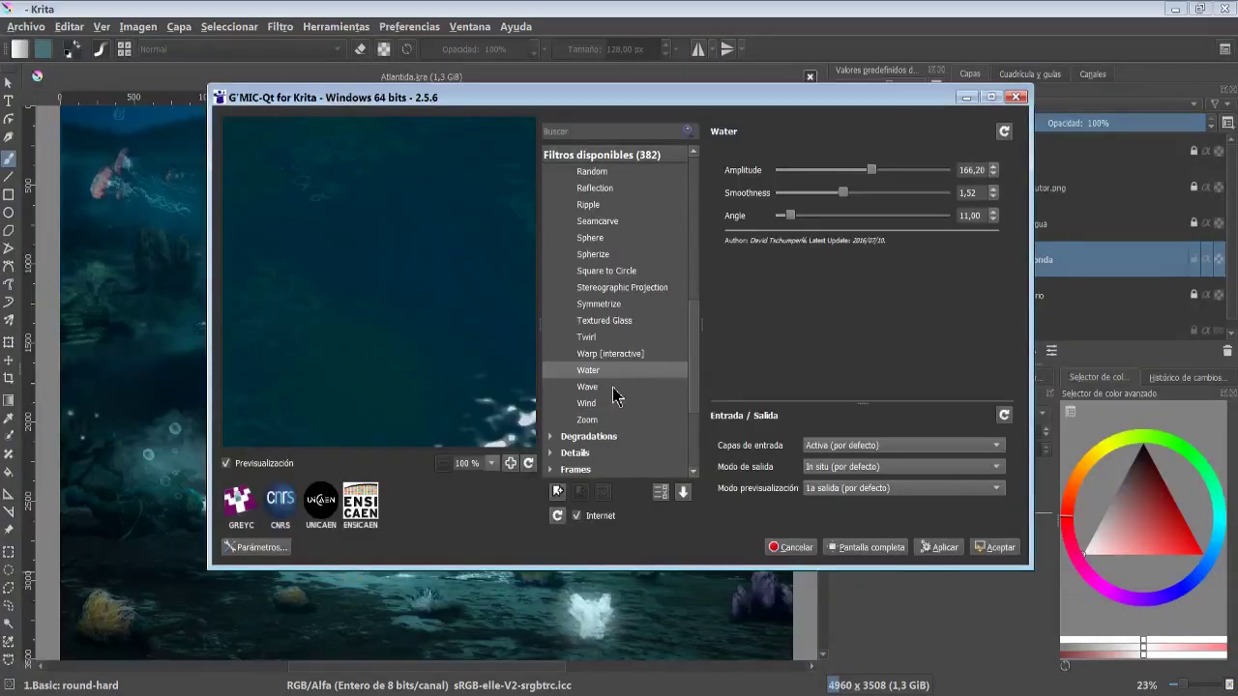
pyautogui.click(615, 390)
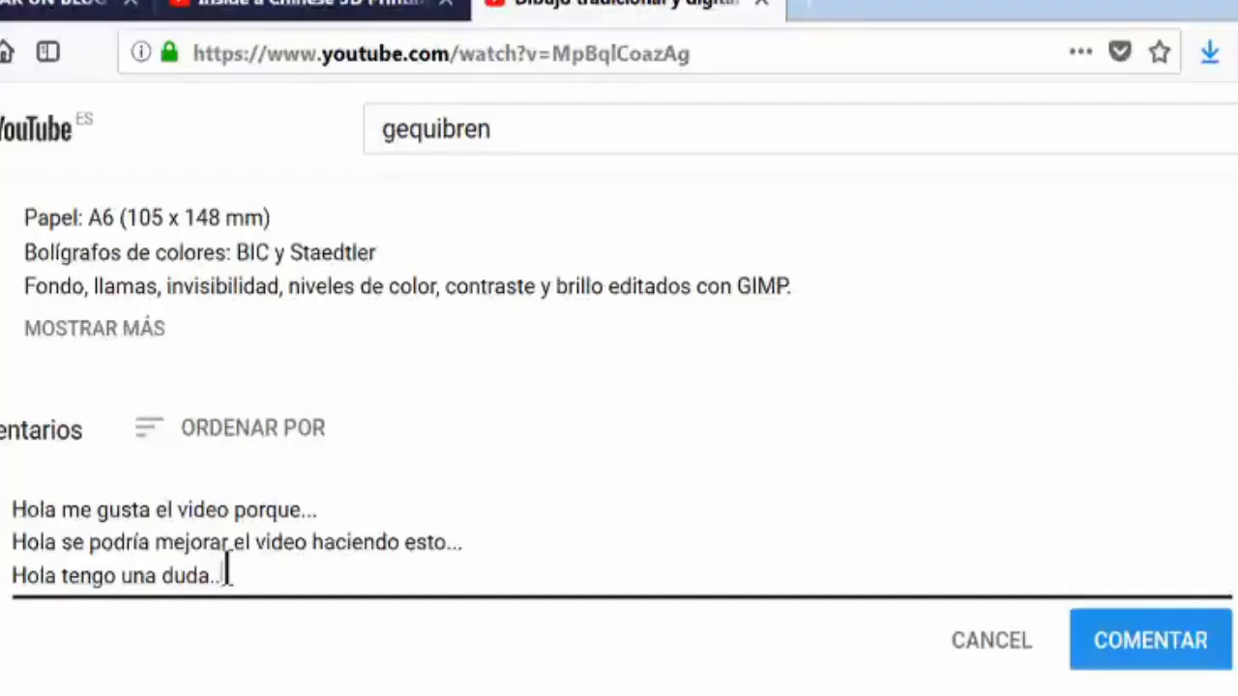
# - In the browser, add a new comment line reading "Hola podrías hacer un video" under the YouTube video
pyautogui.press('Return')
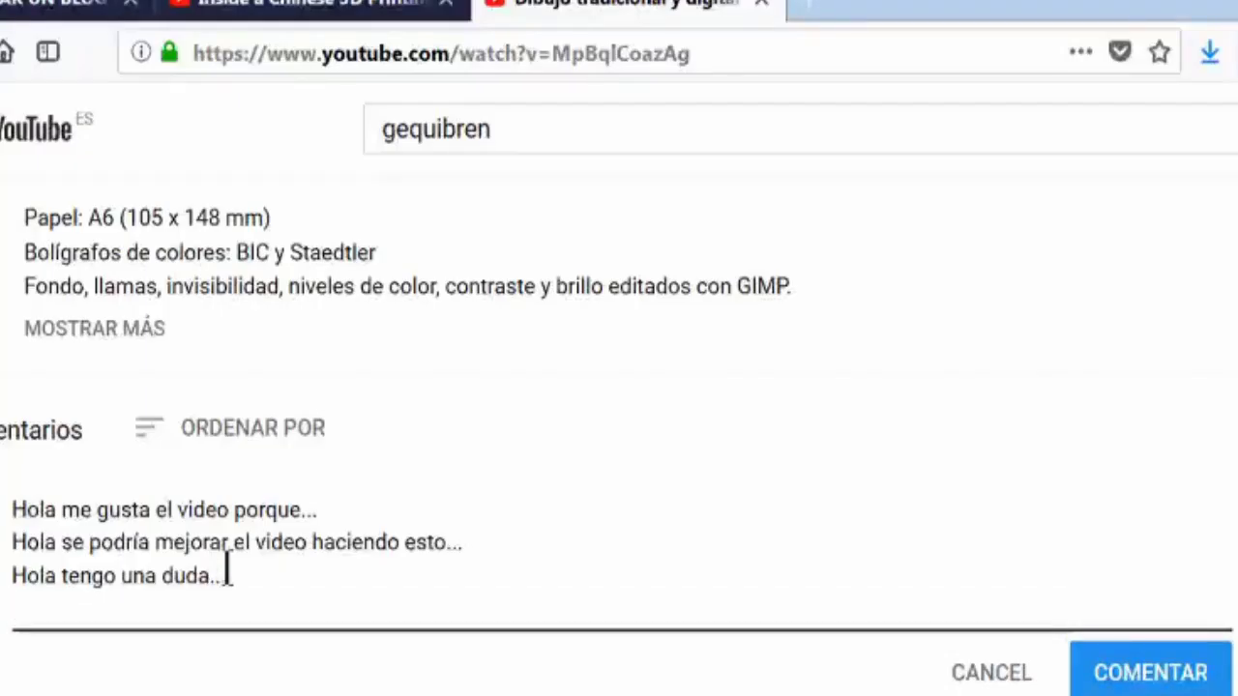
pyautogui.write('Hola p')
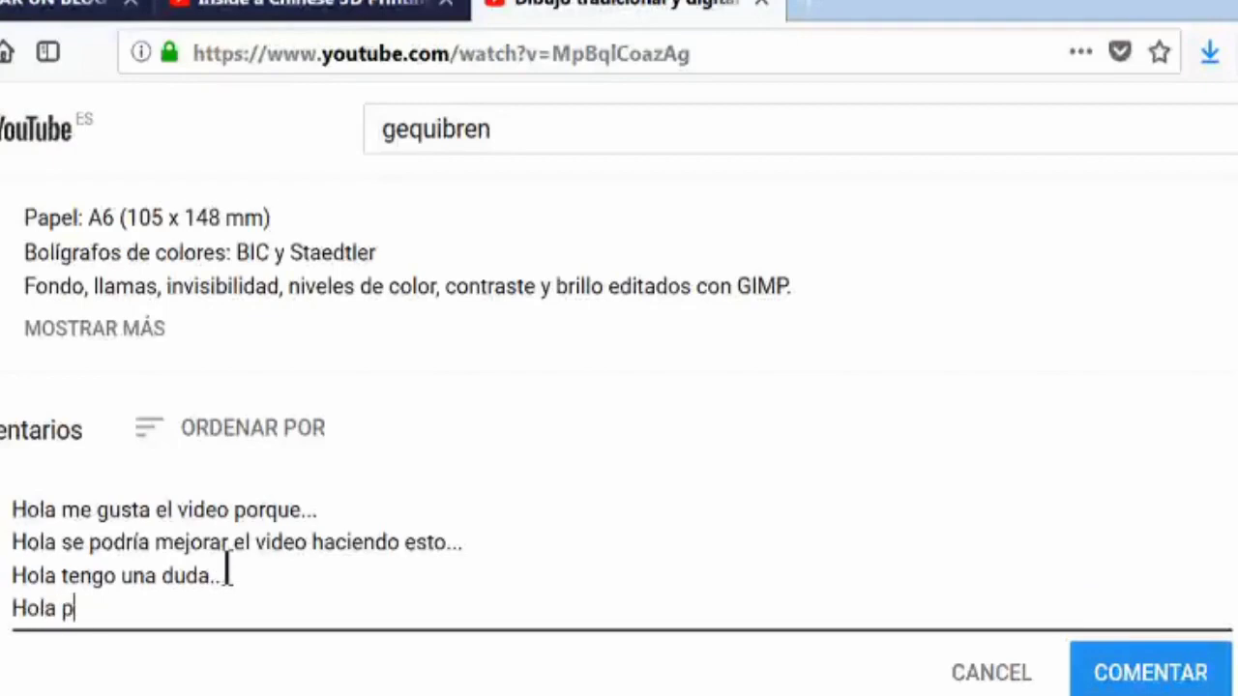
pyautogui.write('odrías hacer un vi')
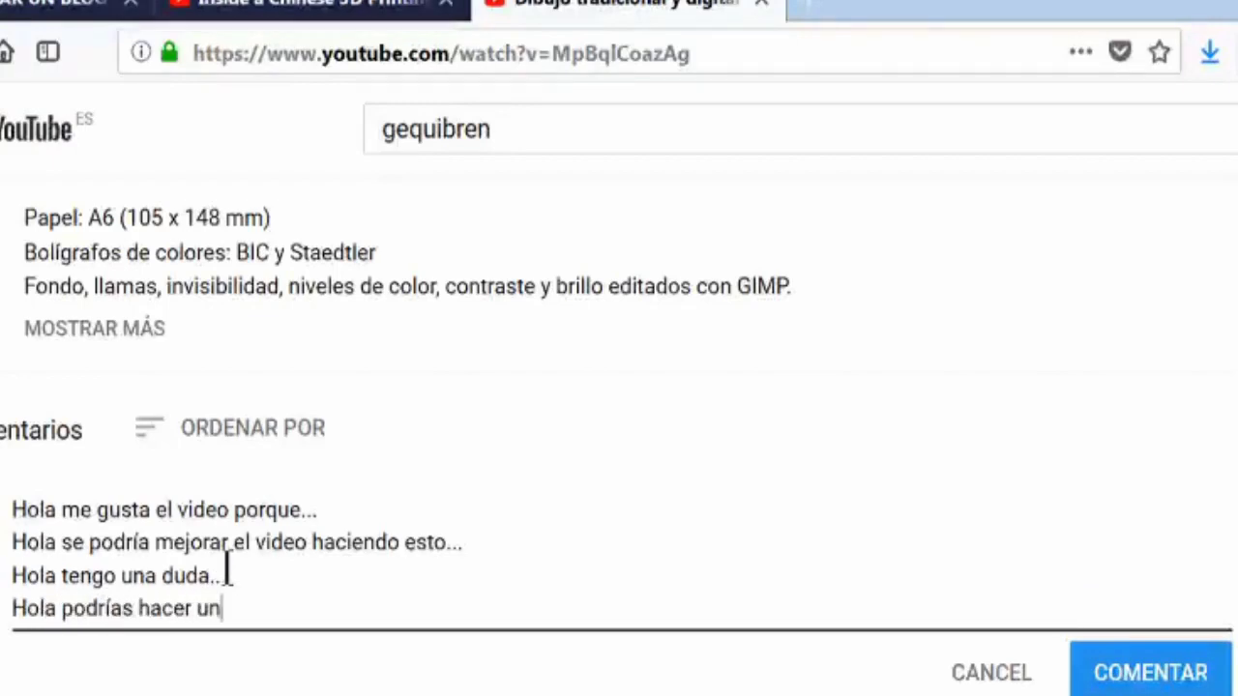
pyautogui.write('deo')
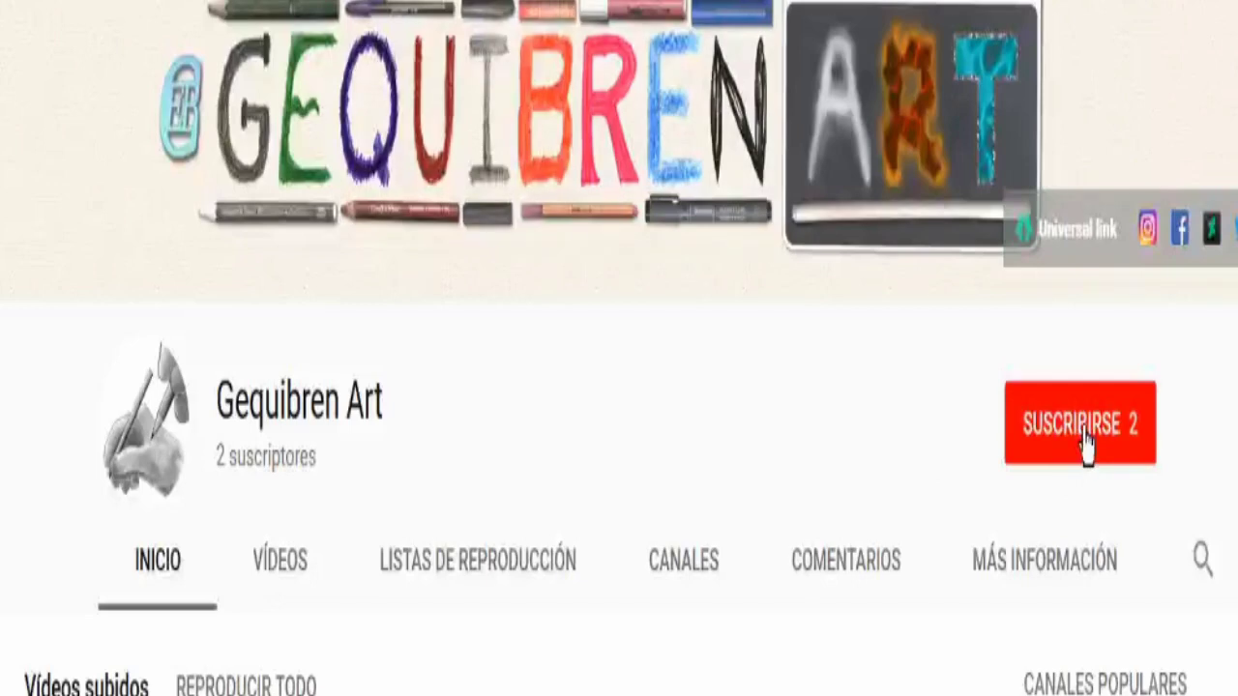
# - Subscribe to the Gequibren Art channel with notifications and like the video
pyautogui.click(1086, 443)
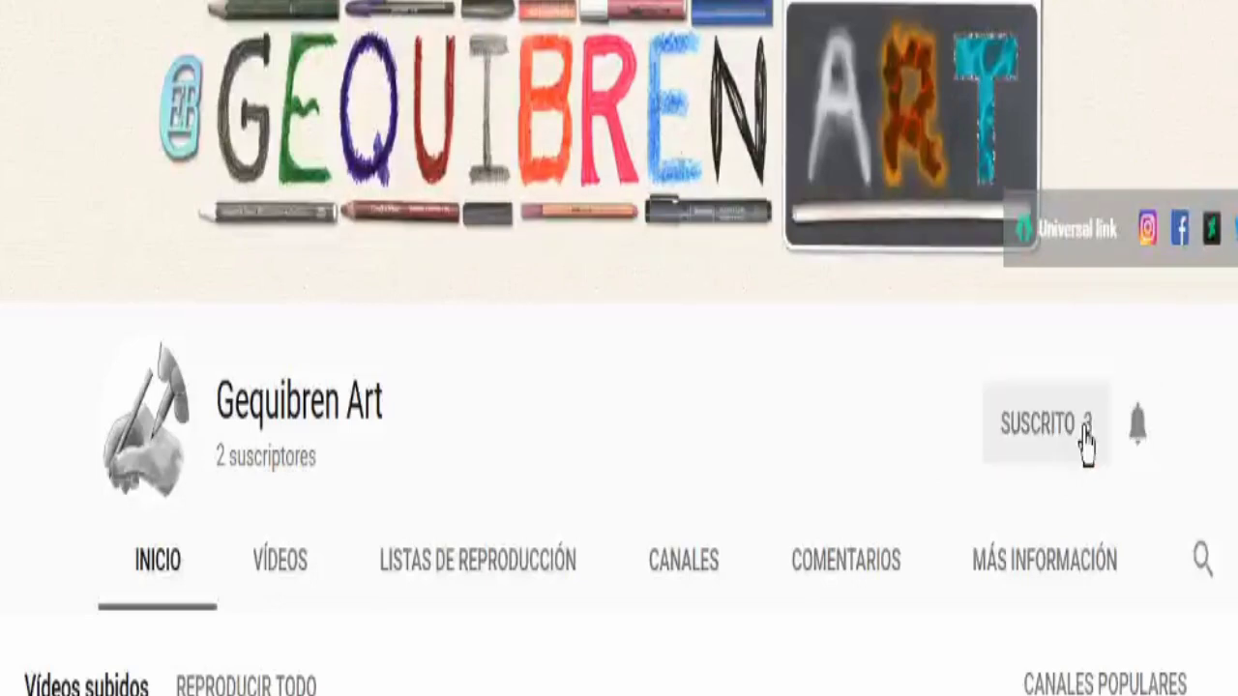
pyautogui.click(1139, 445)
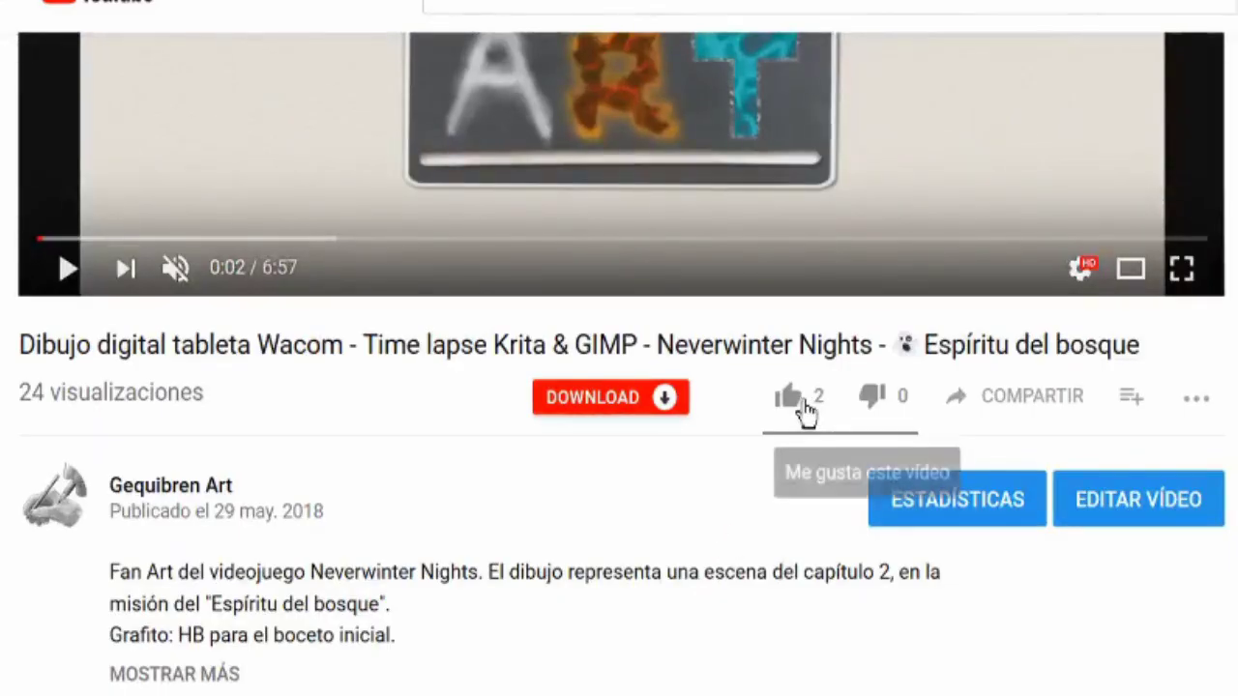
pyautogui.click(789, 397)
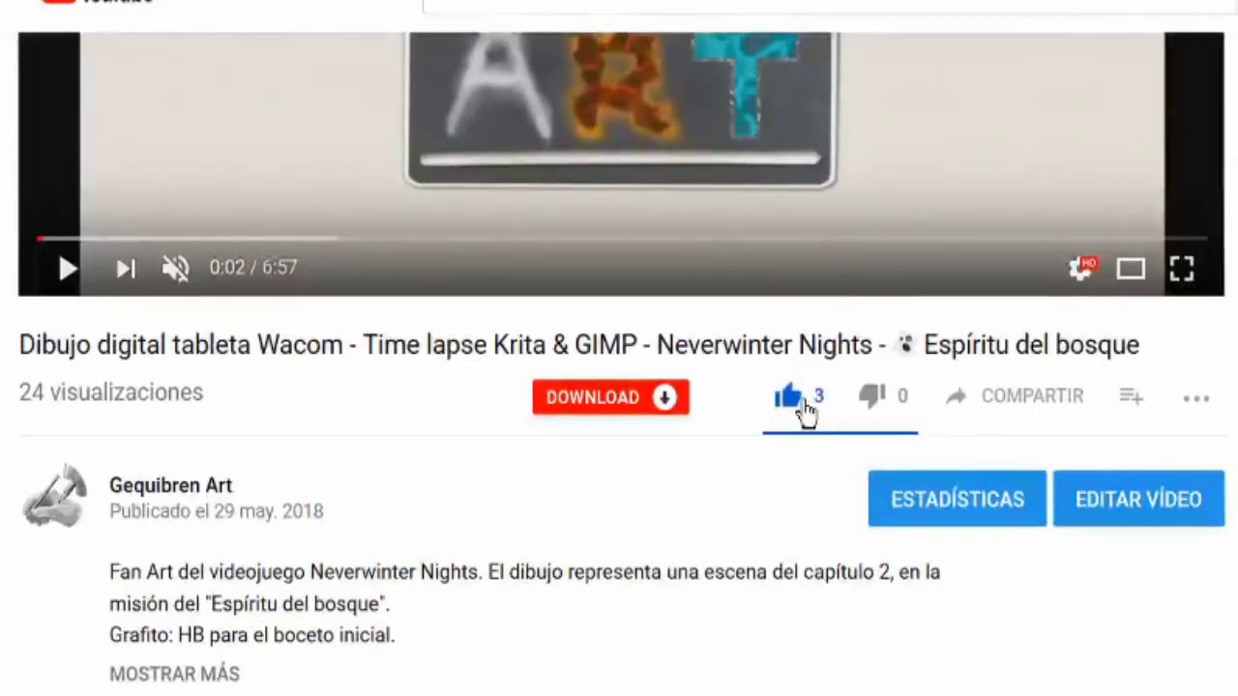